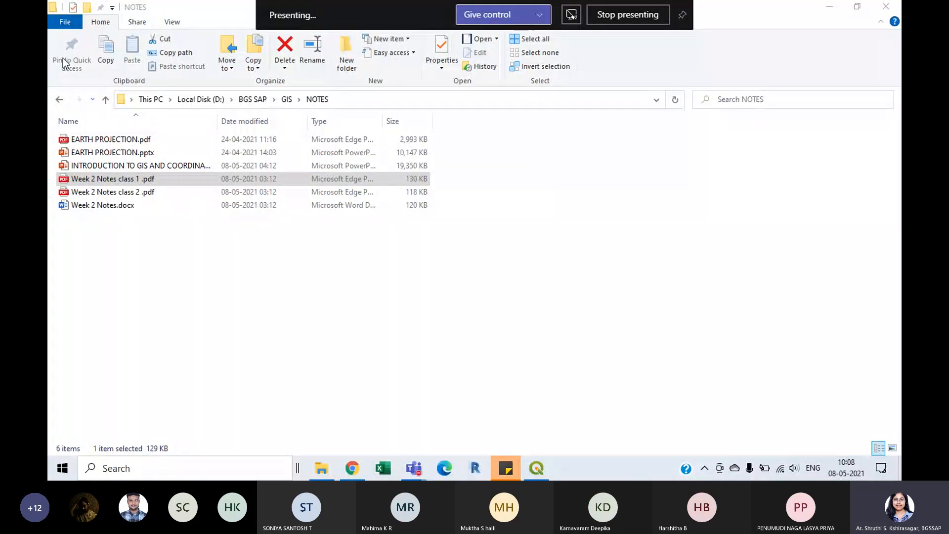
- Go up to the GIS folder in Explorer, minimize it, and bring the untitled QGIS project forward
click(105, 100)
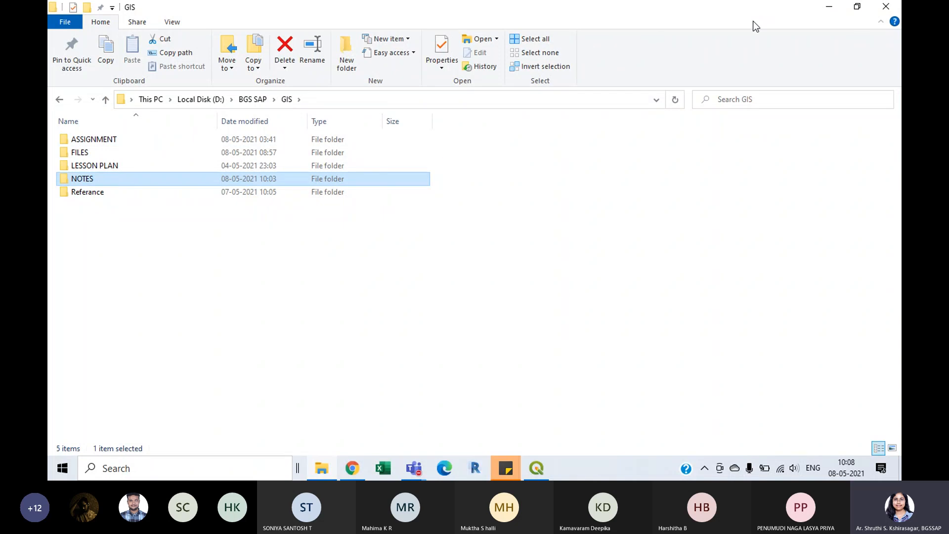
click(825, 9)
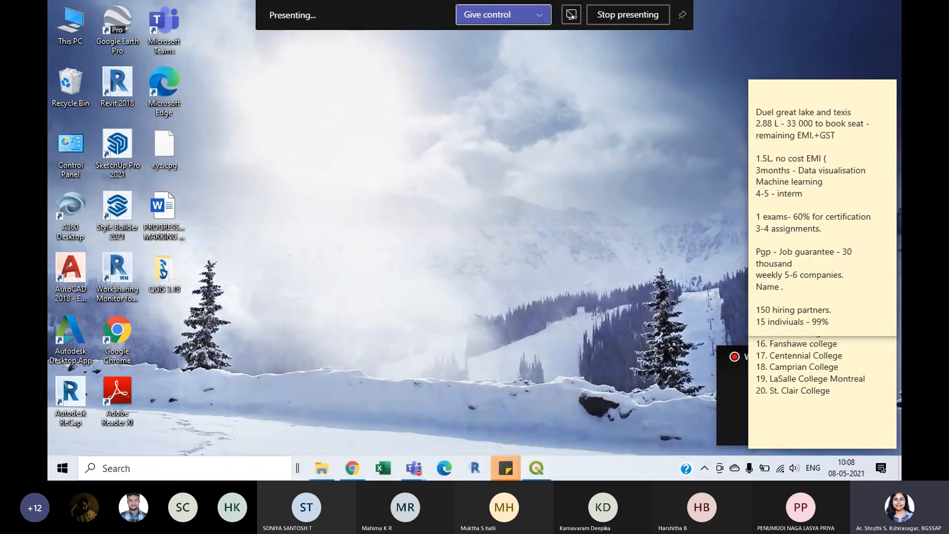
click(538, 469)
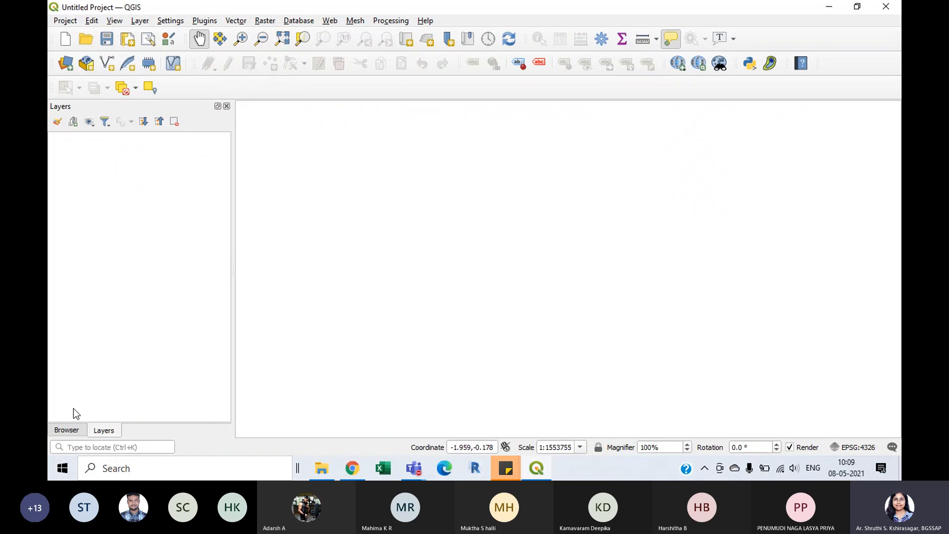
- Toggle the side panel between Layers and Browser, ending on the Browser tree
click(74, 430)
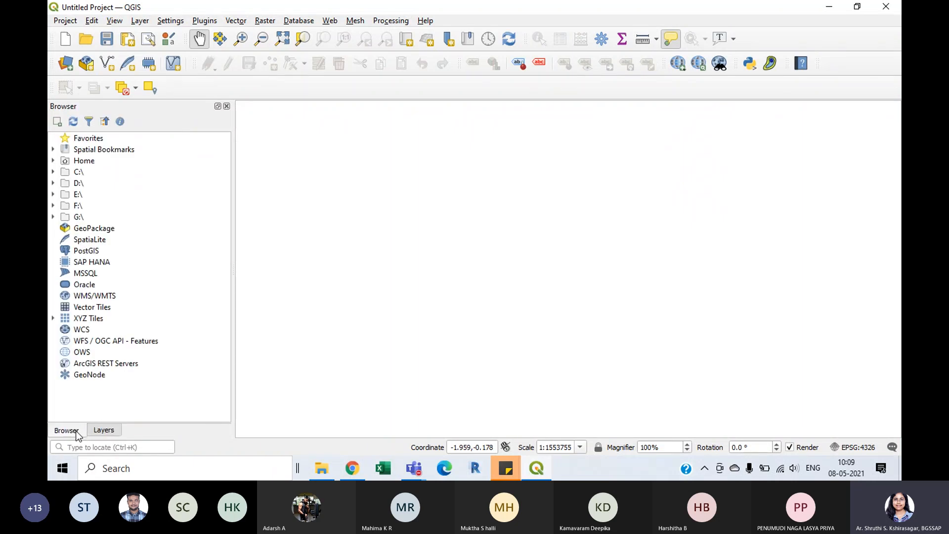
click(106, 432)
click(72, 430)
click(103, 430)
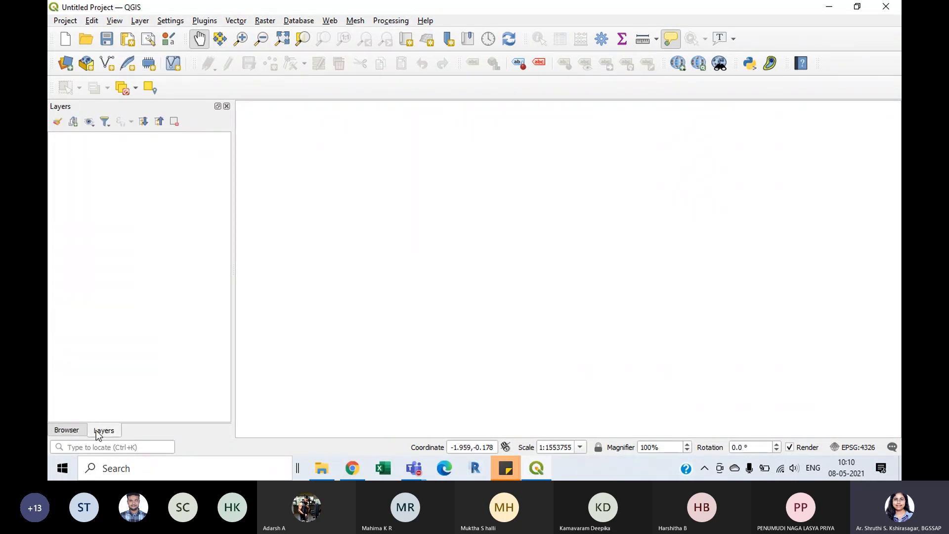
click(77, 429)
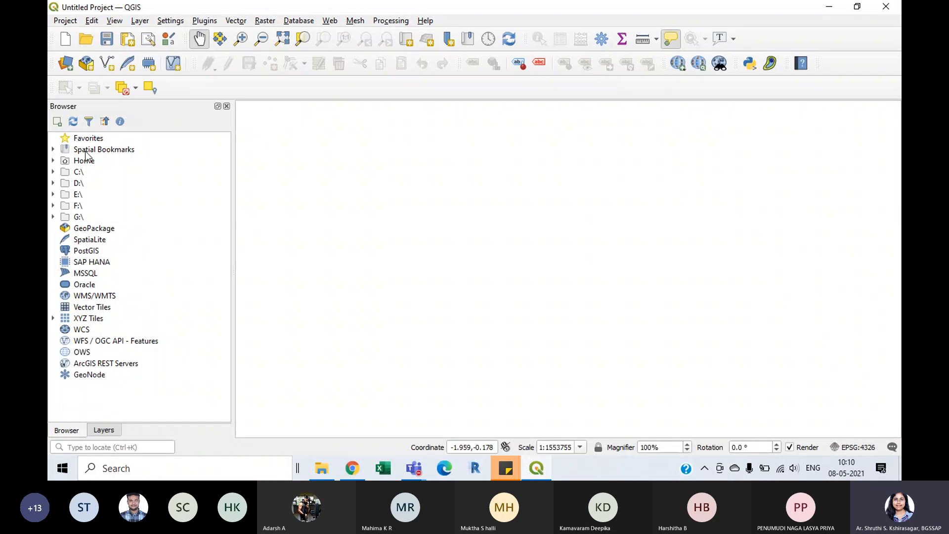
- Expand D:\ > BGS SAP > GIS > FILES, then return to a narrower Layers panel
click(53, 184)
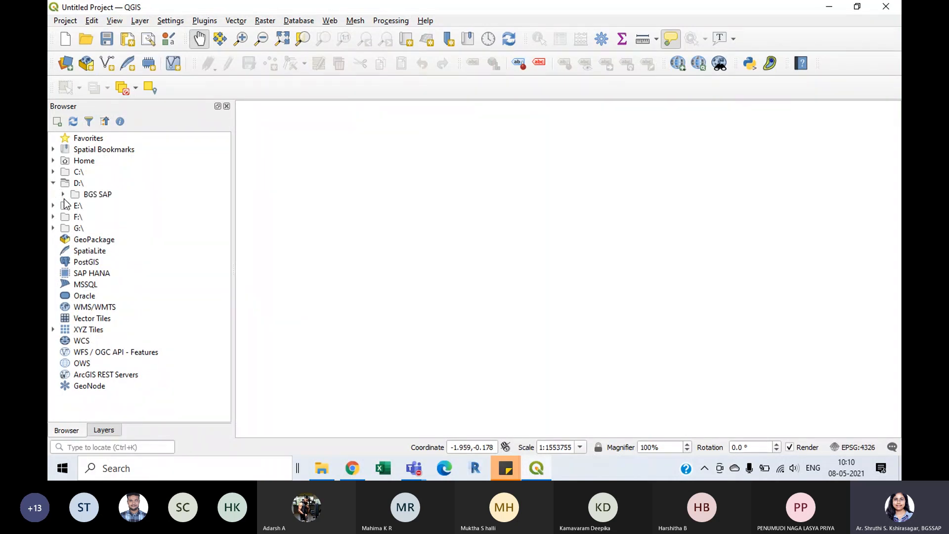
click(62, 194)
click(73, 228)
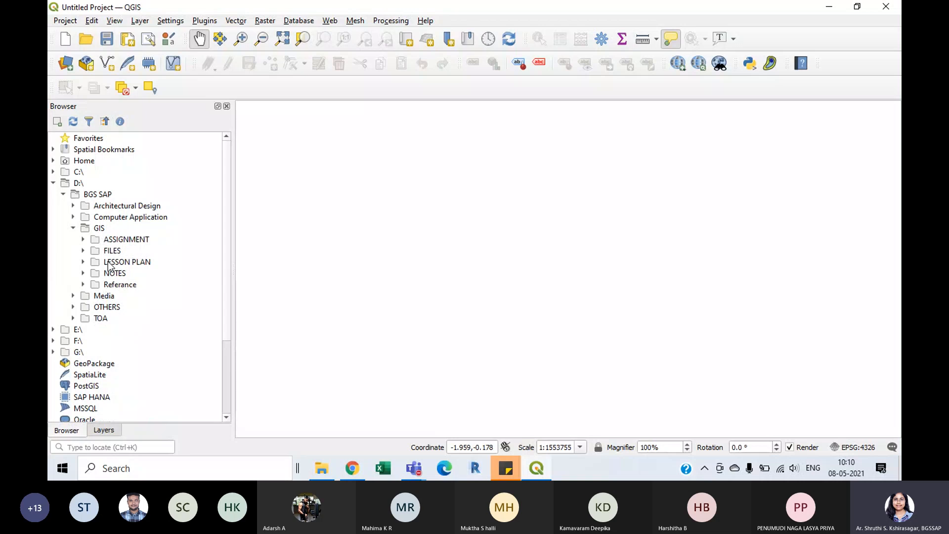
click(83, 251)
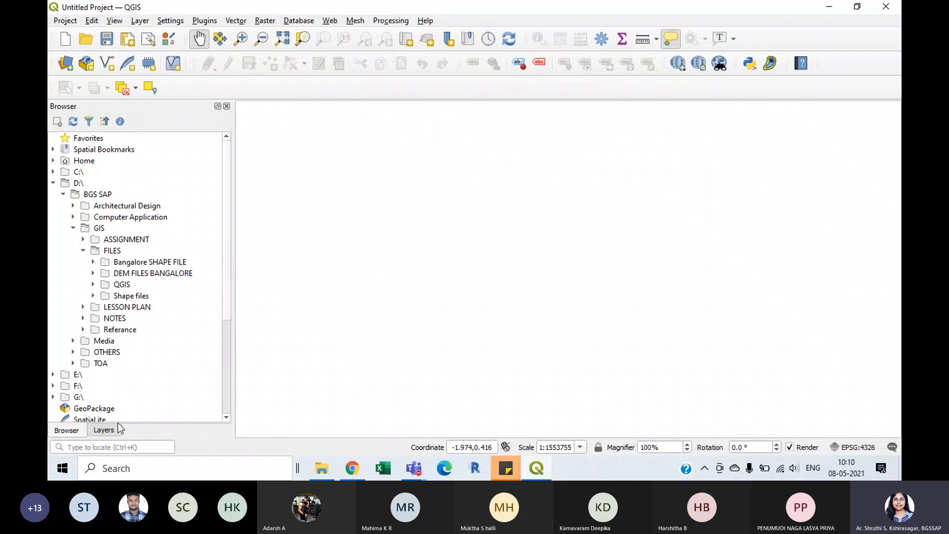
click(103, 430)
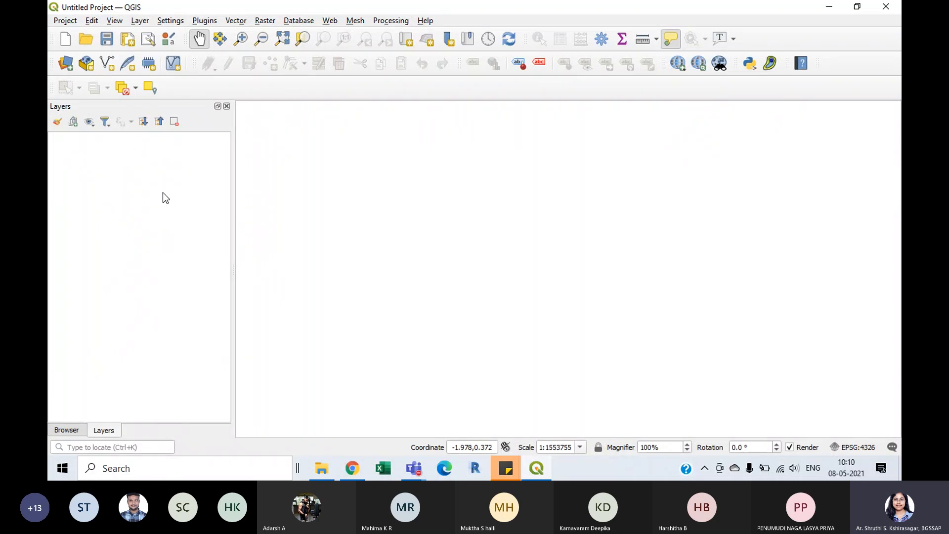
drag(233, 212, 190, 208)
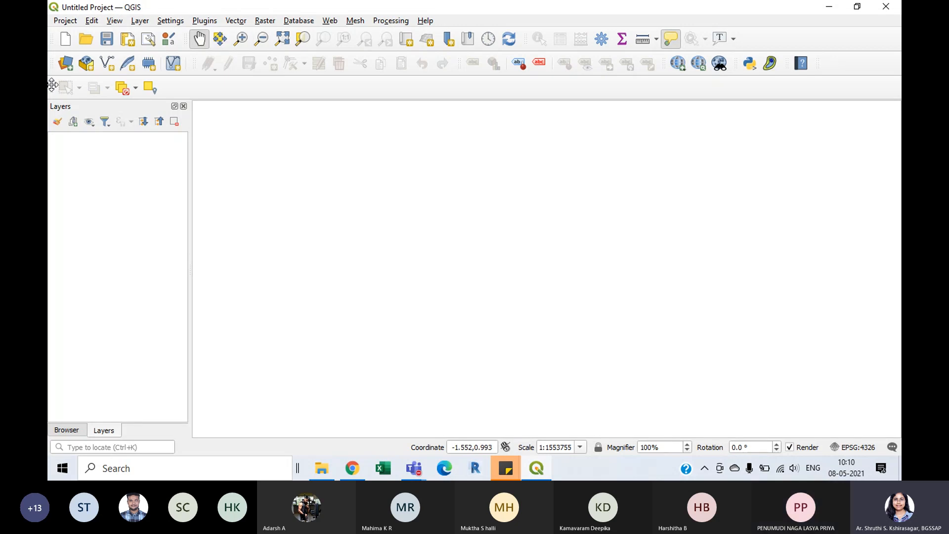
click(207, 21)
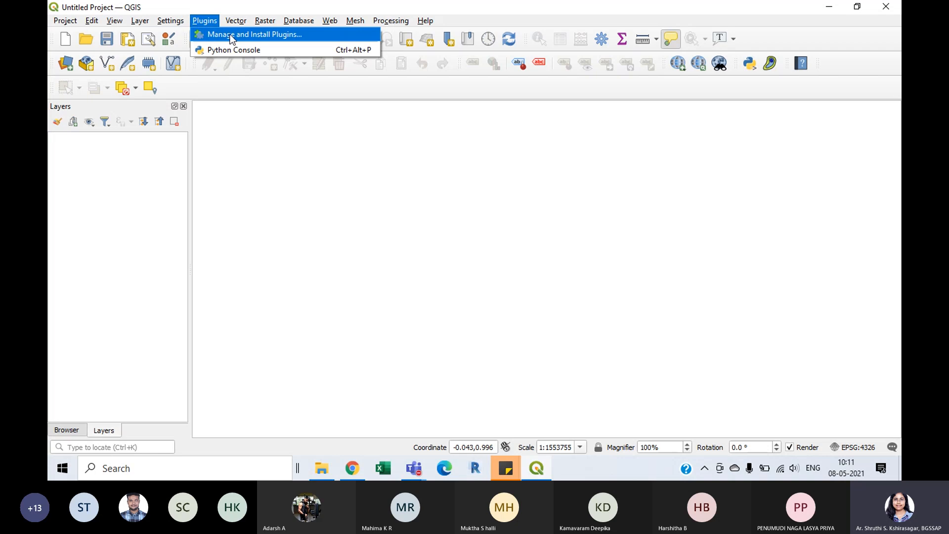
click(279, 38)
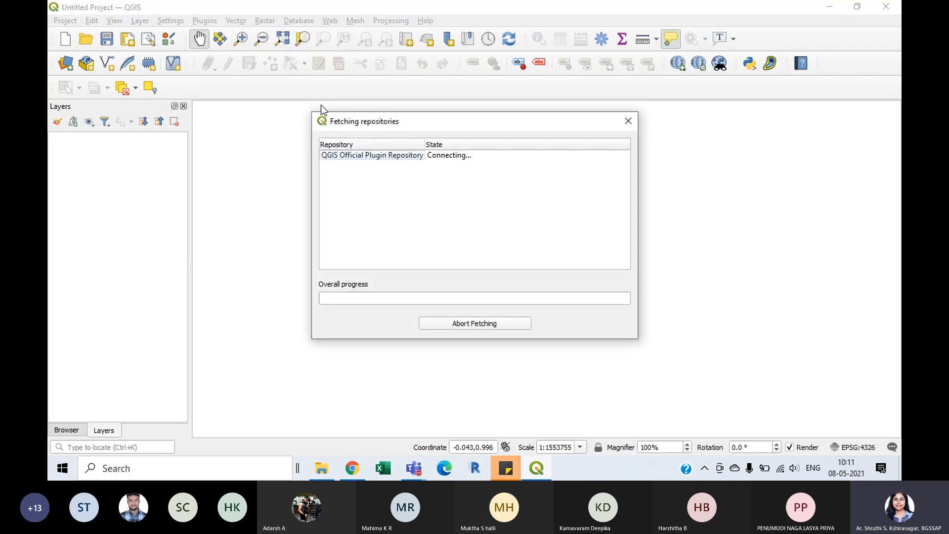
click(482, 324)
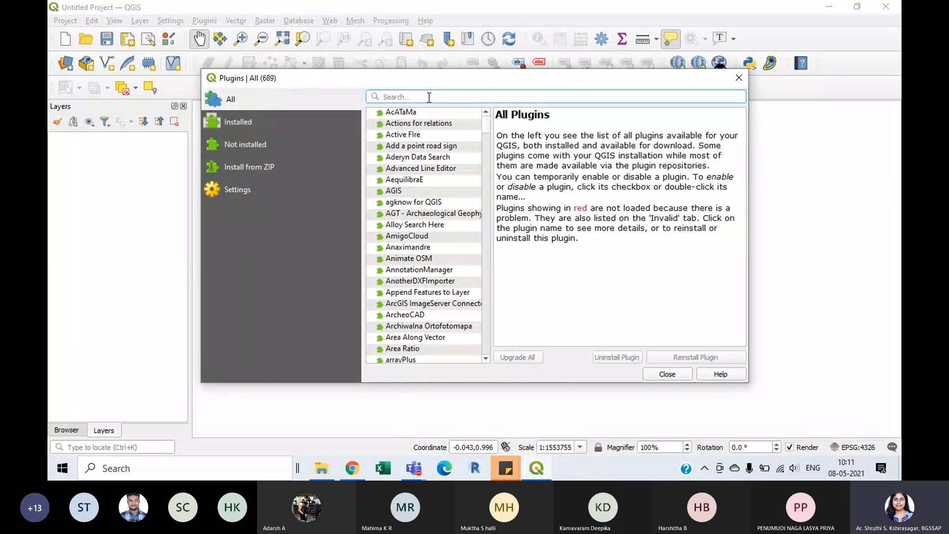
text(qu)
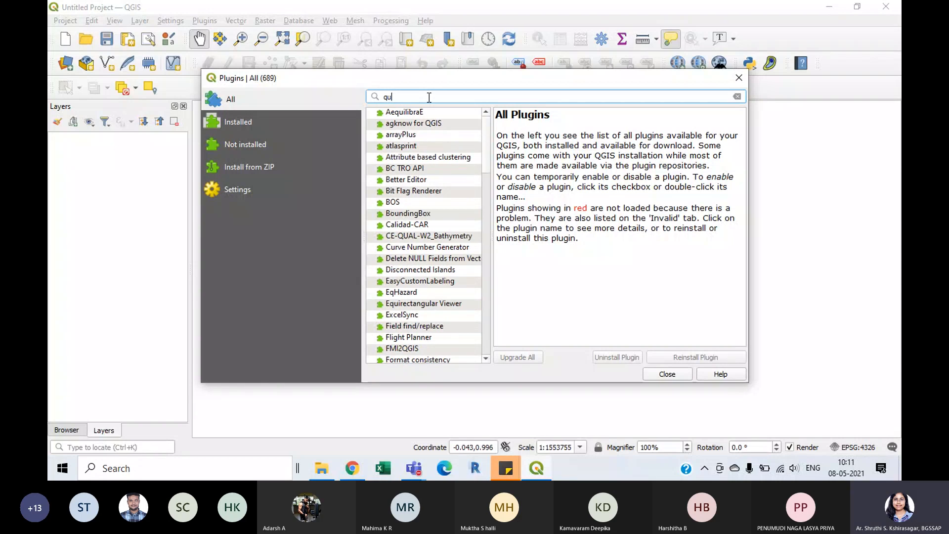
text(ickmap)
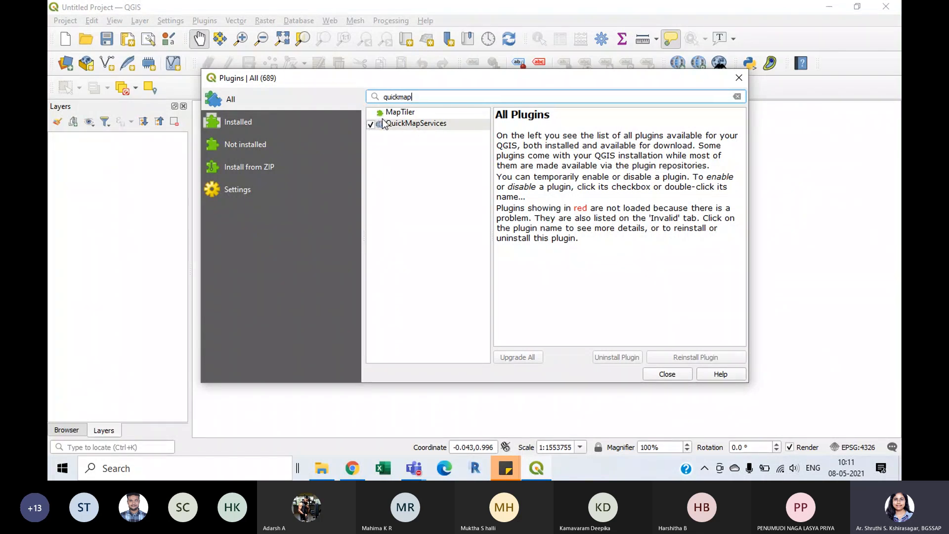
click(425, 128)
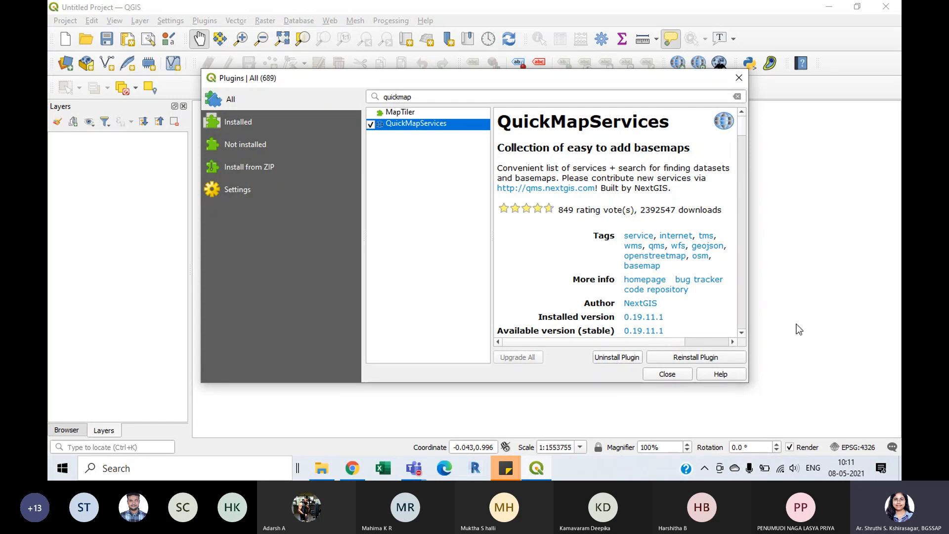
click(678, 375)
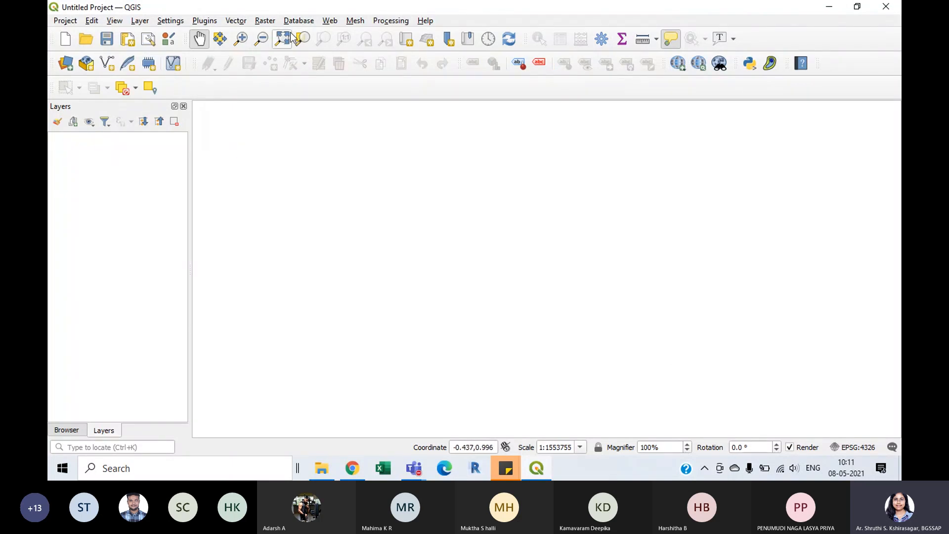
- Show the Web > QuickMapServices > OSM submenu listing OSM Standard, Cycle map and other styles
click(331, 24)
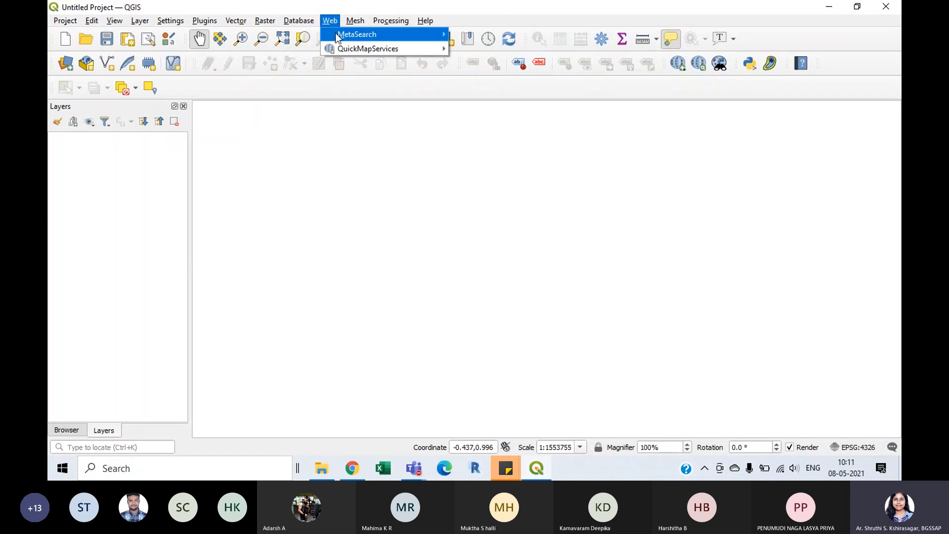
mouse_move(351, 49)
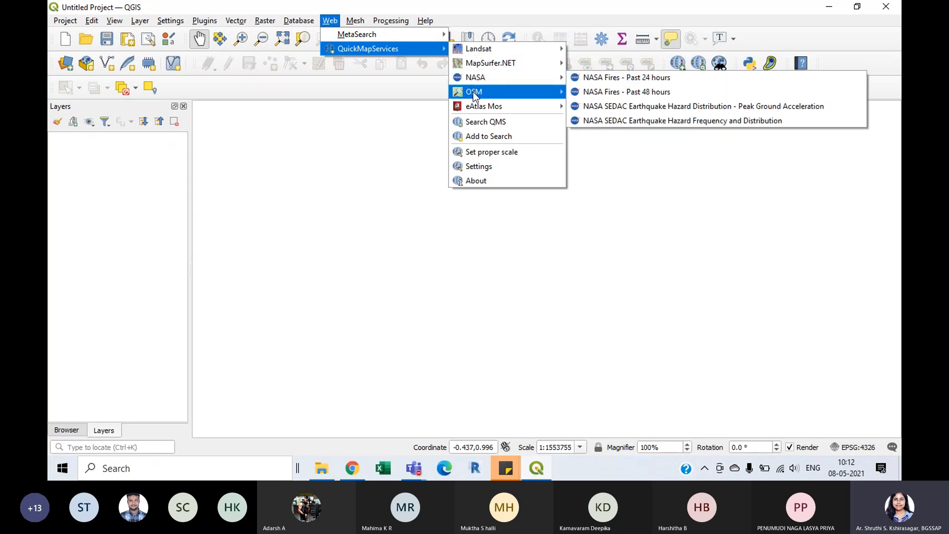
mouse_move(474, 95)
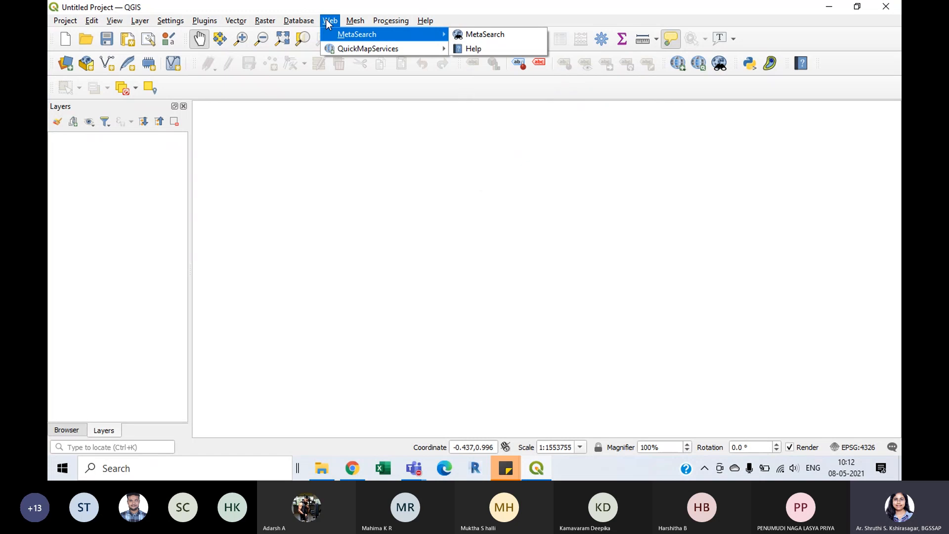
mouse_move(358, 53)
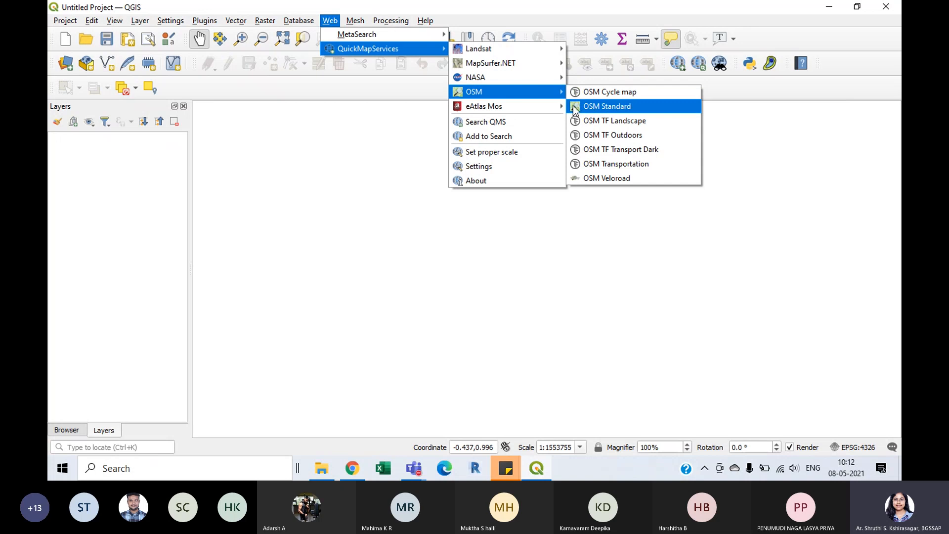
click(614, 111)
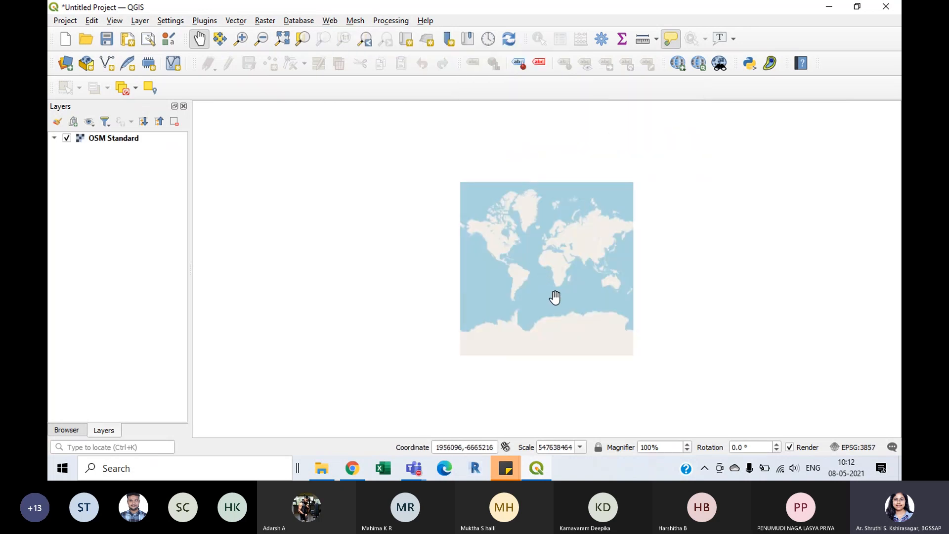
scroll(557, 291, up, 1)
scroll(574, 247, up, 2)
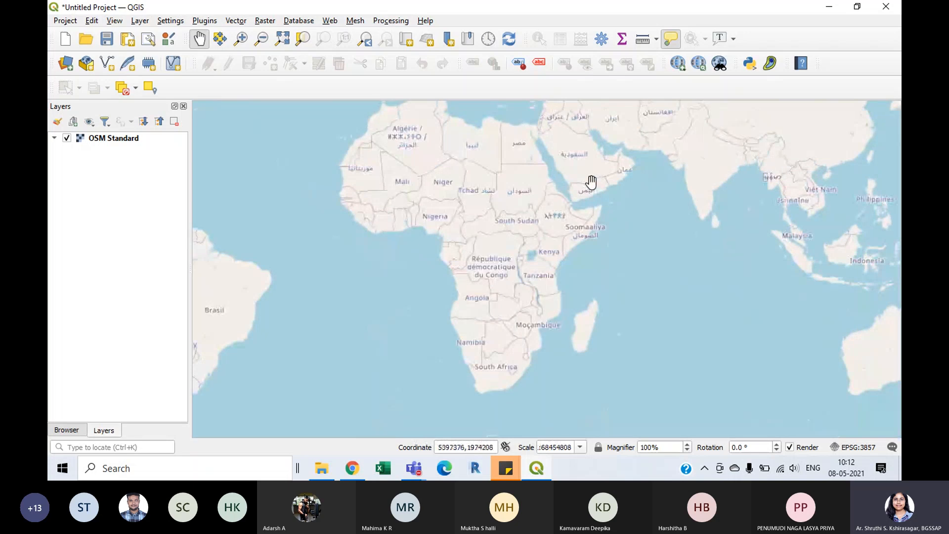
drag(591, 182, 412, 284)
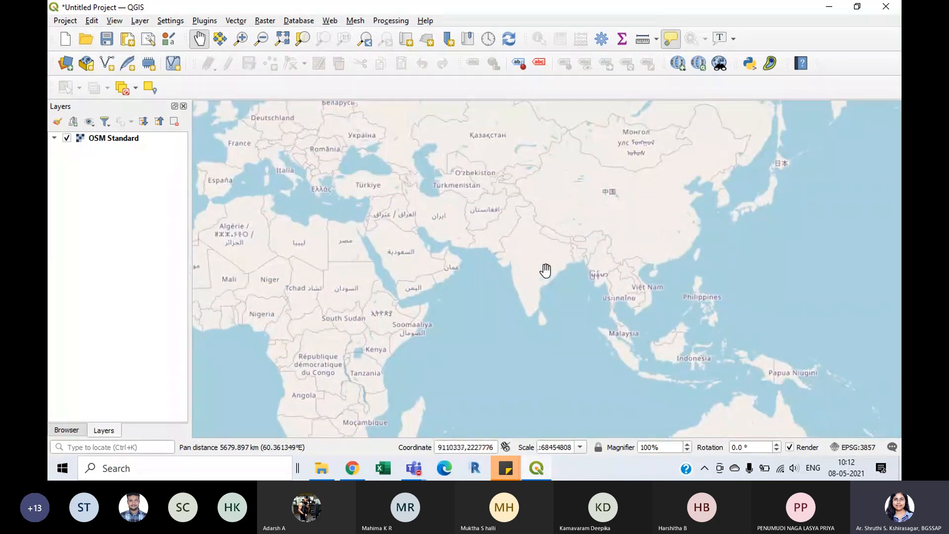
scroll(534, 284, up, 2)
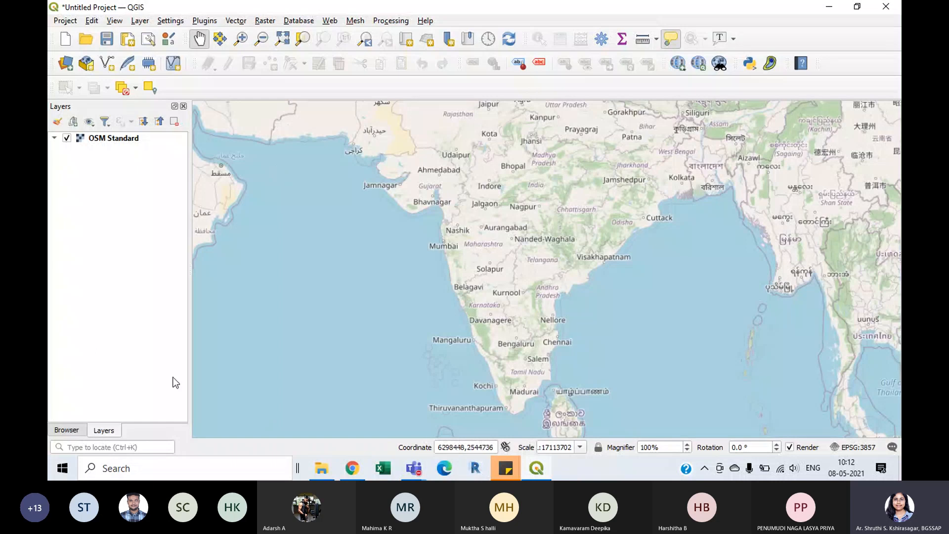
scroll(608, 213, down, 2)
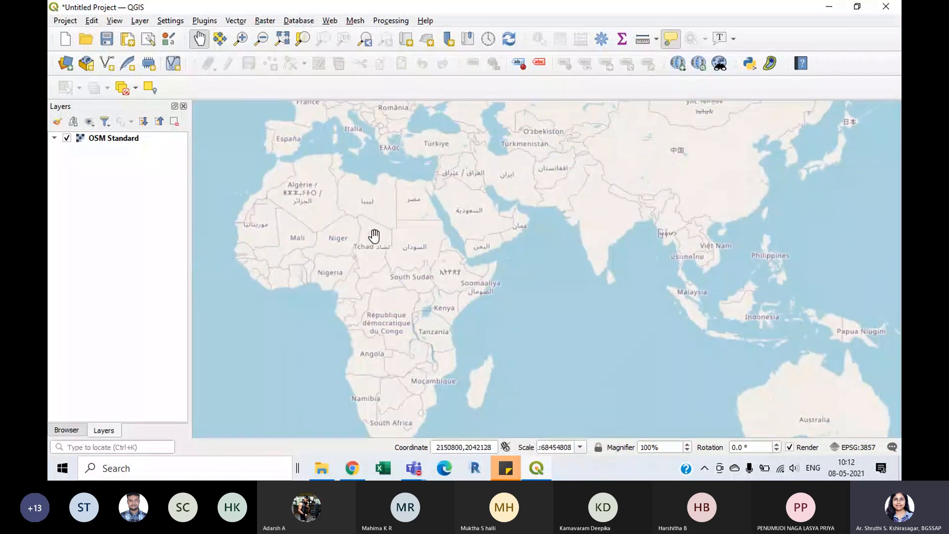
scroll(374, 236, up, 1)
drag(615, 212, 478, 299)
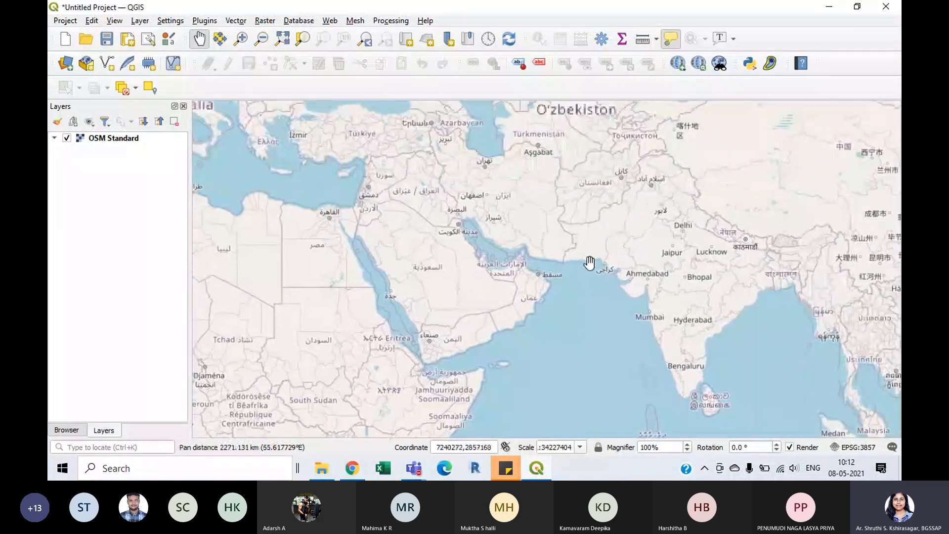
scroll(484, 171, up, 2)
drag(446, 174, 459, 222)
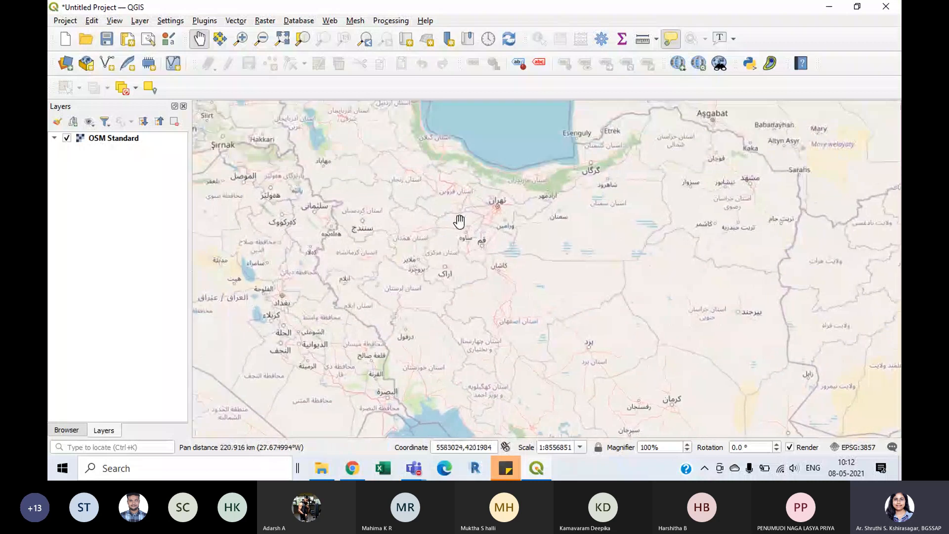
scroll(459, 222, up, 2)
scroll(462, 219, down, 3)
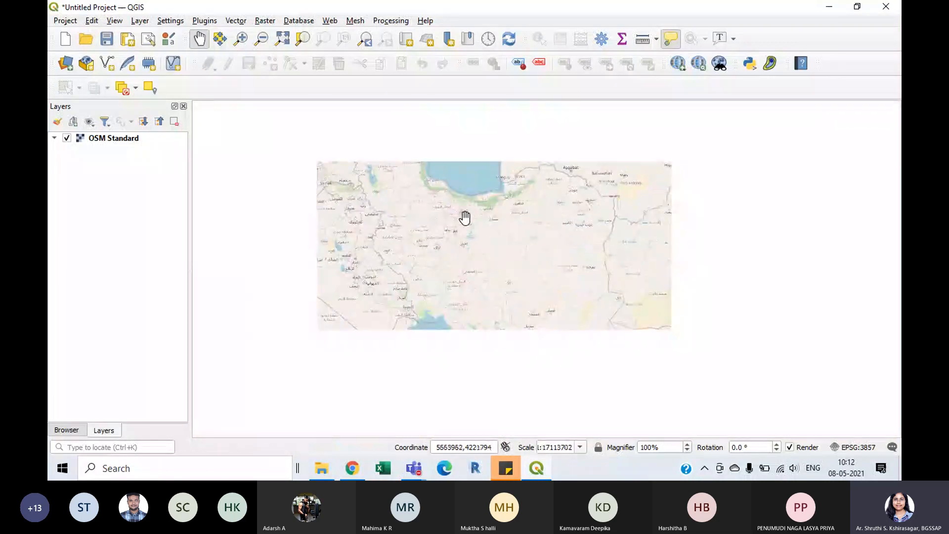
drag(658, 226, 429, 204)
drag(697, 288, 623, 155)
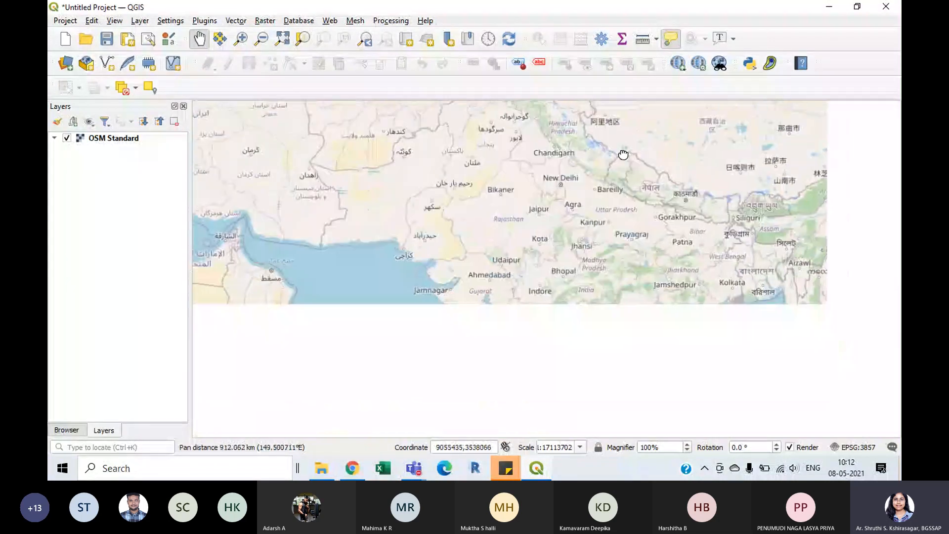
drag(676, 306, 638, 219)
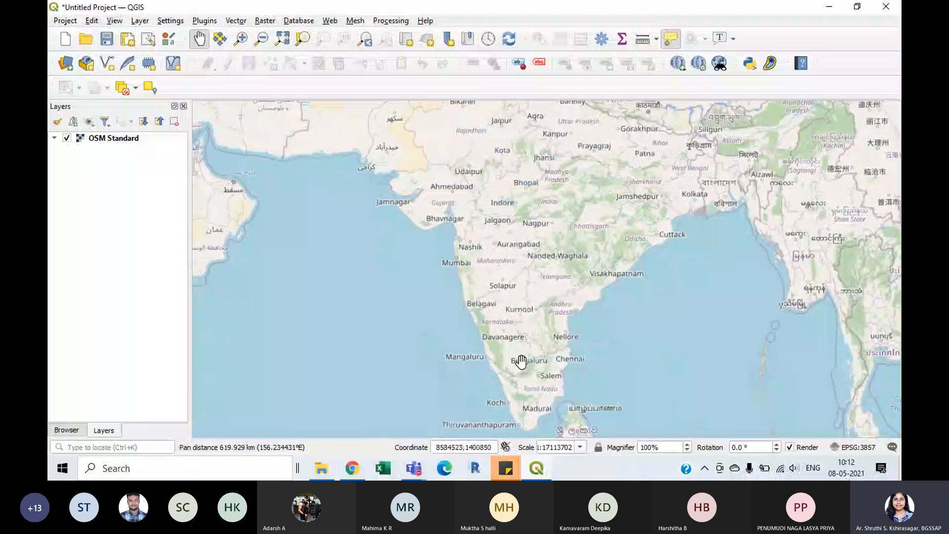
scroll(521, 361, up, 3)
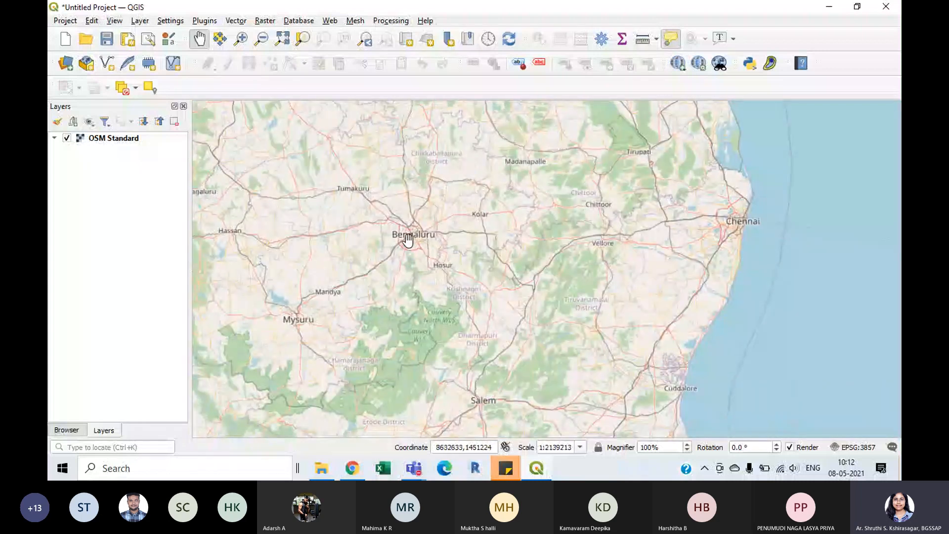
scroll(590, 257, down, 2)
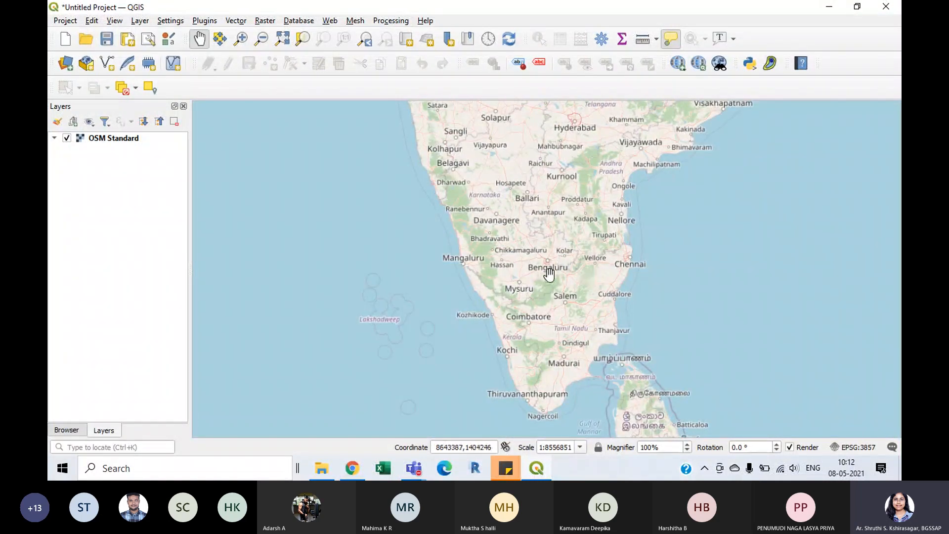
scroll(539, 259, up, 3)
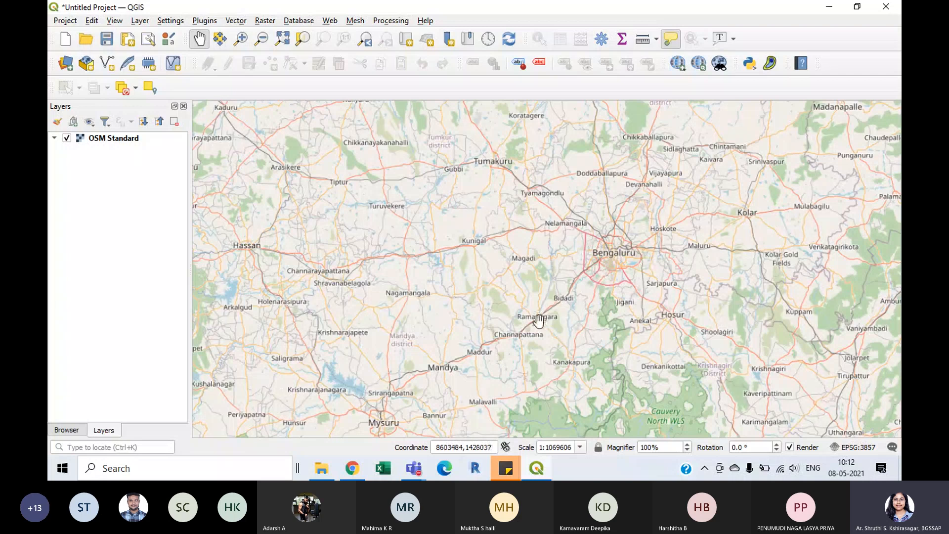
scroll(570, 339, down, 5)
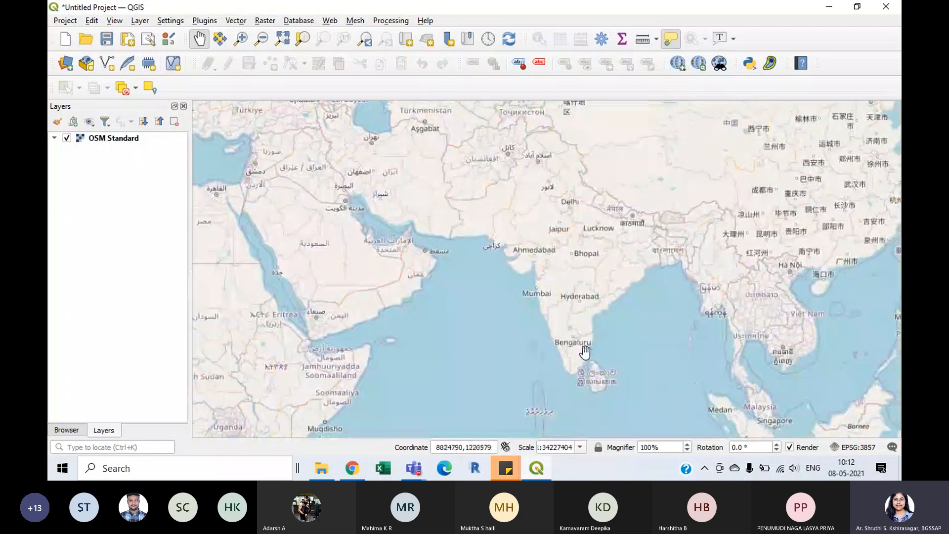
scroll(583, 351, up, 4)
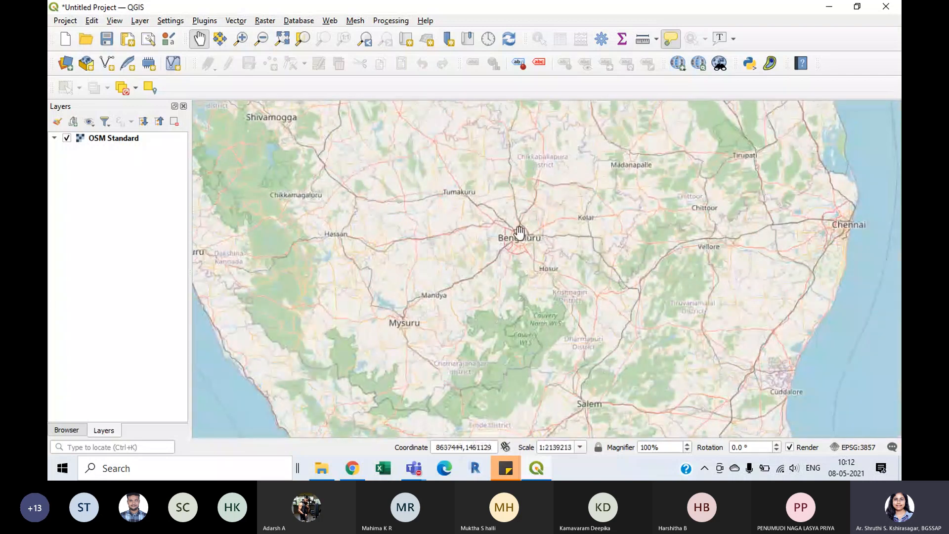
scroll(519, 231, up, 1)
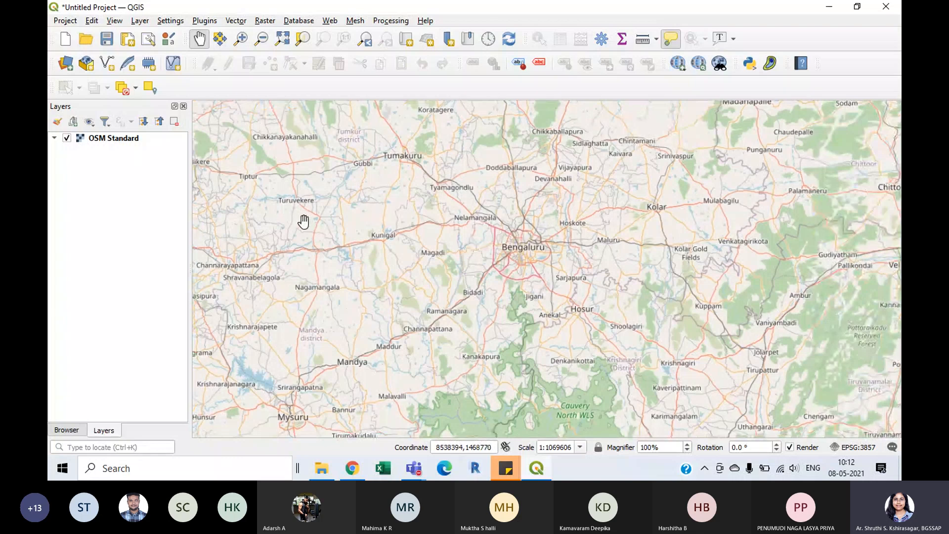
scroll(521, 313, down, 5)
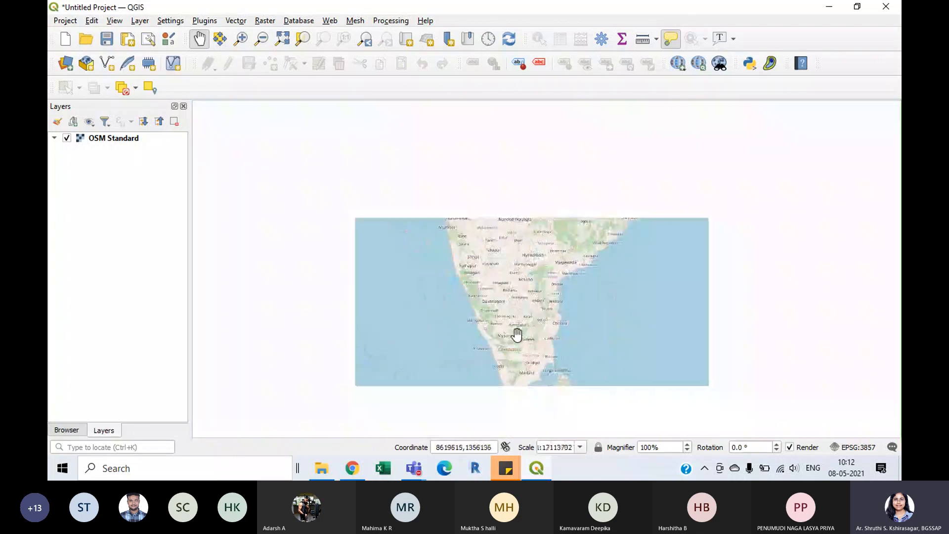
scroll(516, 329, down, 1)
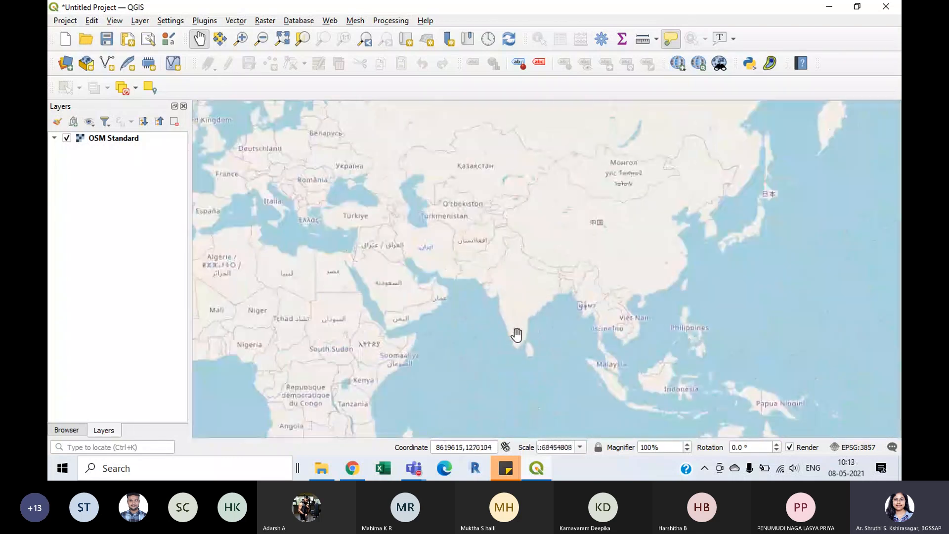
scroll(515, 330, up, 4)
scroll(515, 330, up, 2)
- Pan and zoom the OSM basemap toward Mysuru and Chamundi Hill
drag(521, 207, 555, 325)
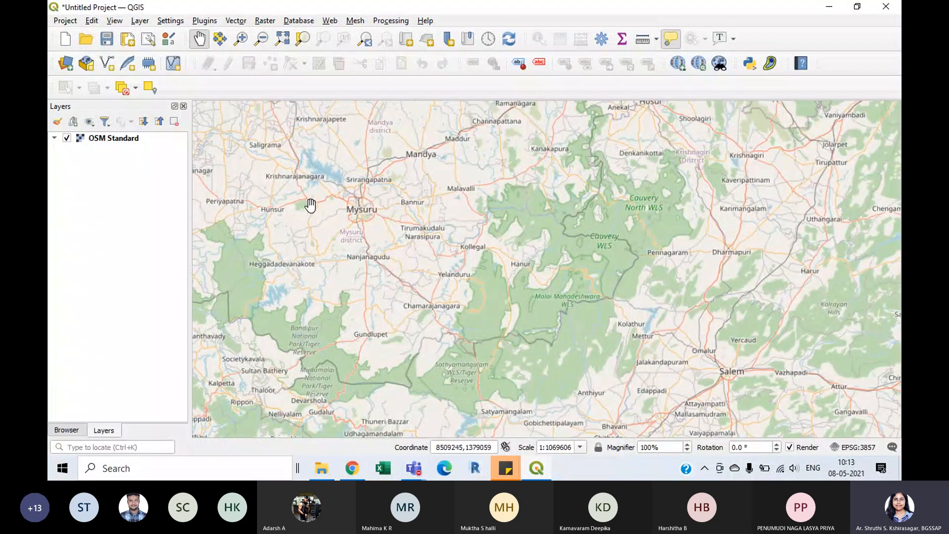
scroll(359, 230, up, 2)
scroll(386, 168, up, 2)
drag(386, 168, 409, 339)
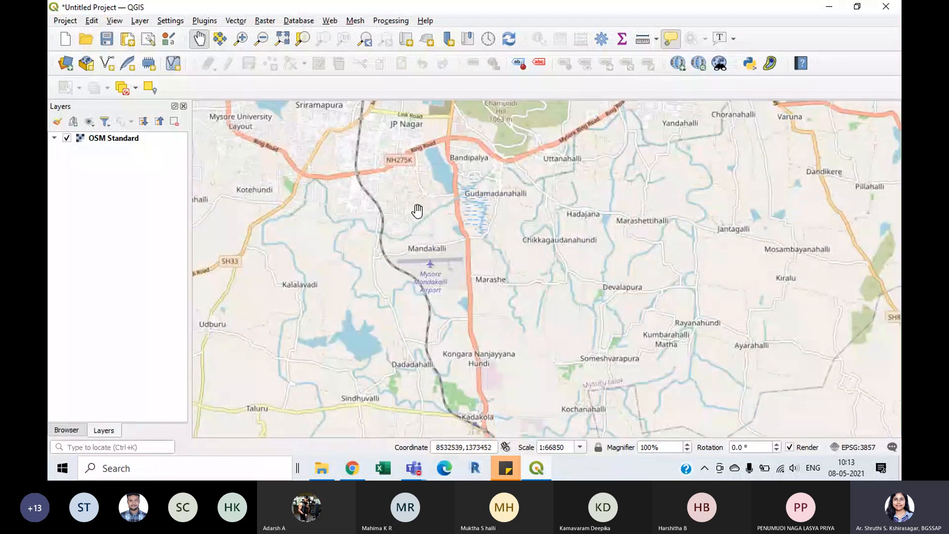
drag(426, 178, 463, 324)
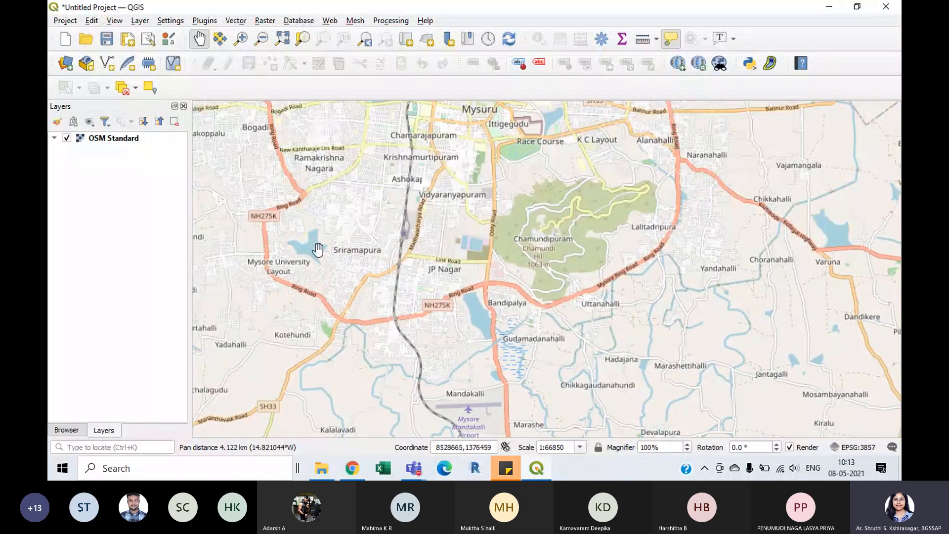
drag(511, 208, 519, 288)
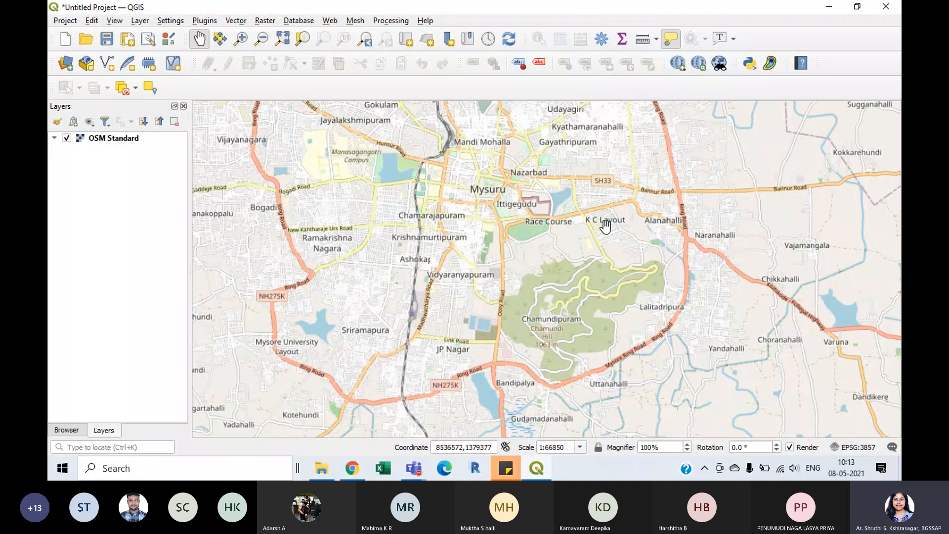
scroll(606, 221, up, 3)
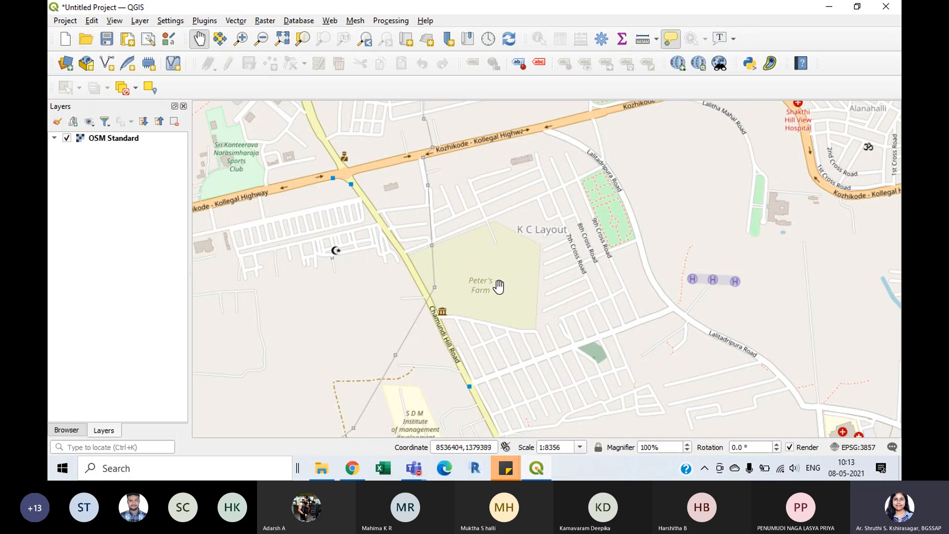
scroll(569, 266, down, 2)
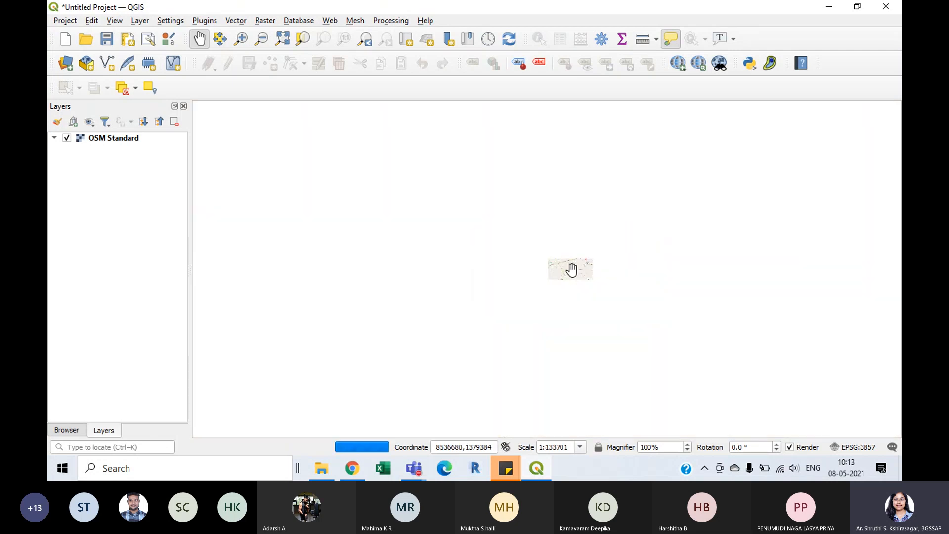
scroll(470, 233, up, 2)
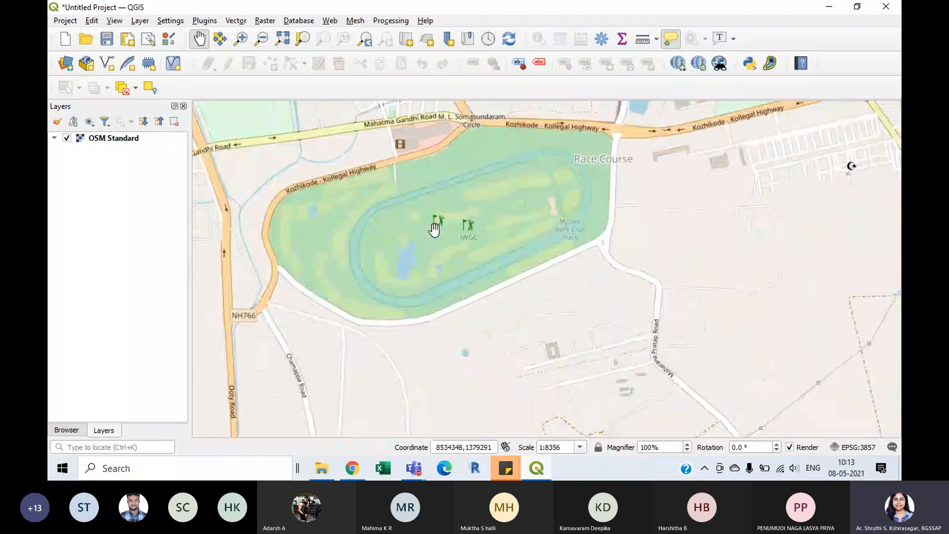
- Pan around Vani Vilas and JSS Hospital, then zoom out to show all of Mysuru
drag(387, 183, 580, 246)
drag(485, 225, 645, 277)
drag(435, 207, 509, 242)
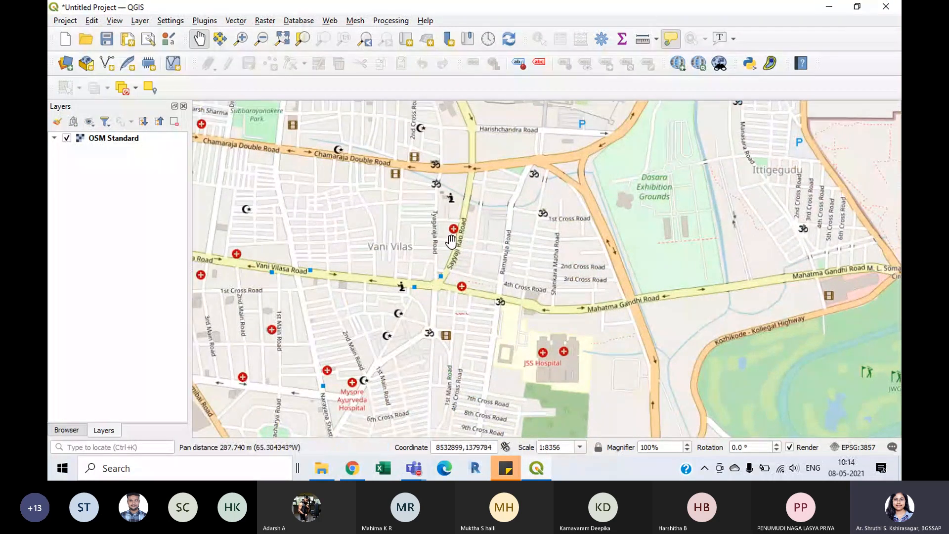
scroll(451, 241, up, 3)
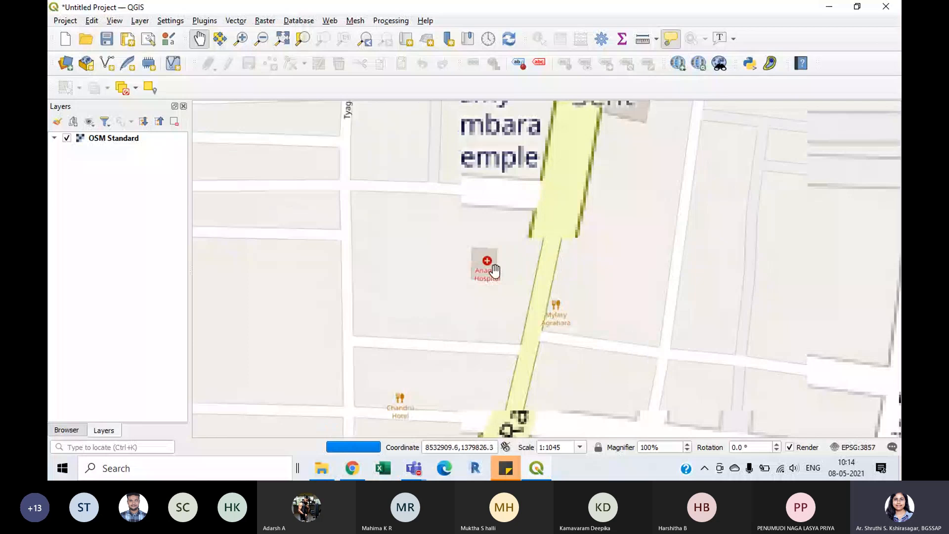
scroll(451, 244, down, 3)
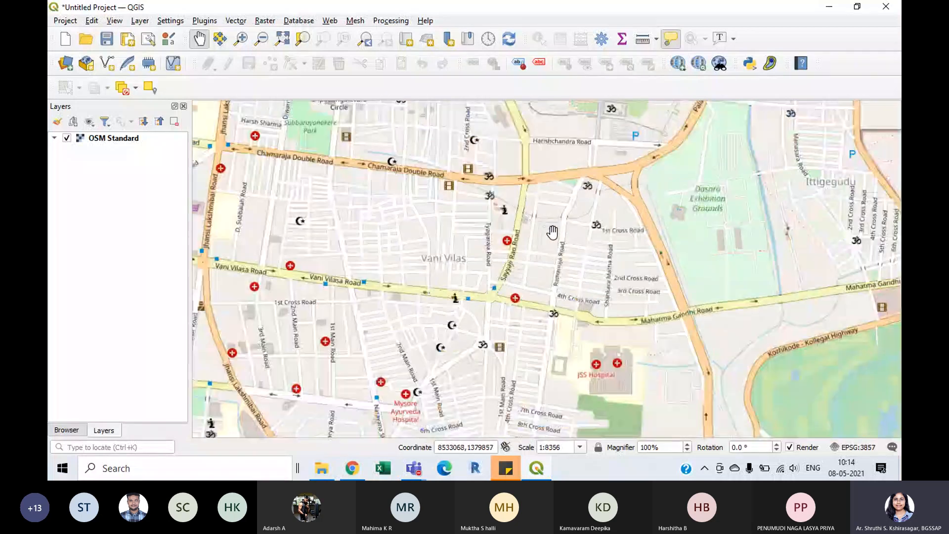
scroll(484, 249, down, 1)
drag(356, 238, 506, 310)
scroll(501, 274, down, 1)
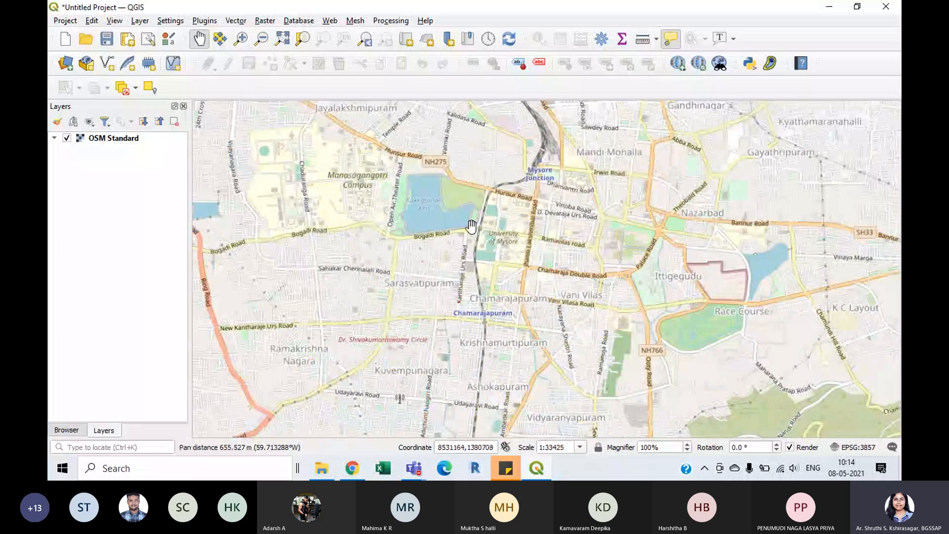
drag(471, 226, 356, 271)
scroll(489, 287, down, 1)
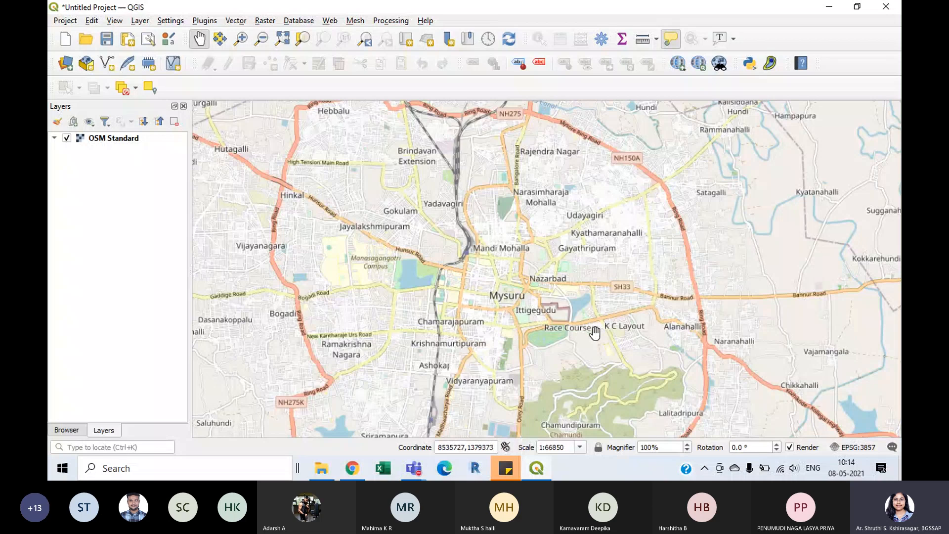
- In Chrome, search Google for 'bhuvan' and open the 'Welcome to Bhuvan' links page
mouse_move(357, 477)
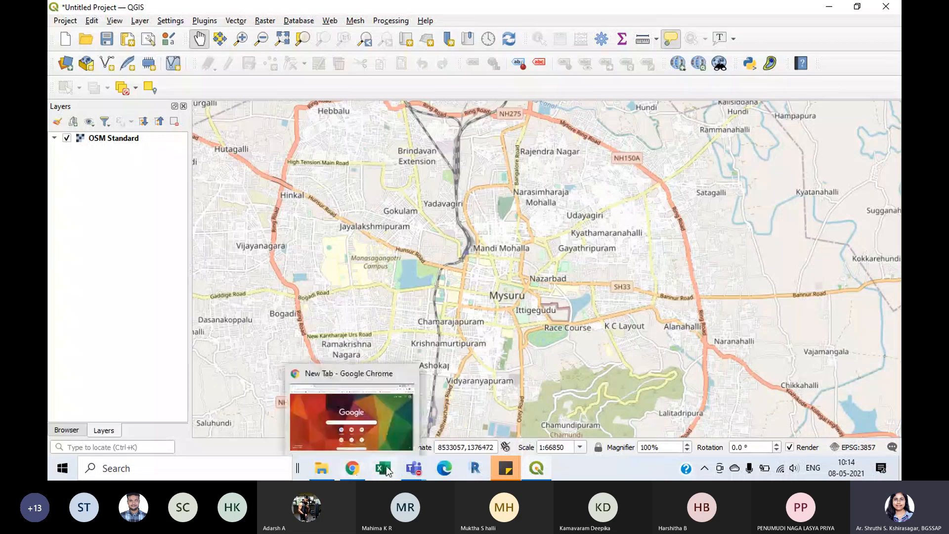
click(376, 405)
click(409, 259)
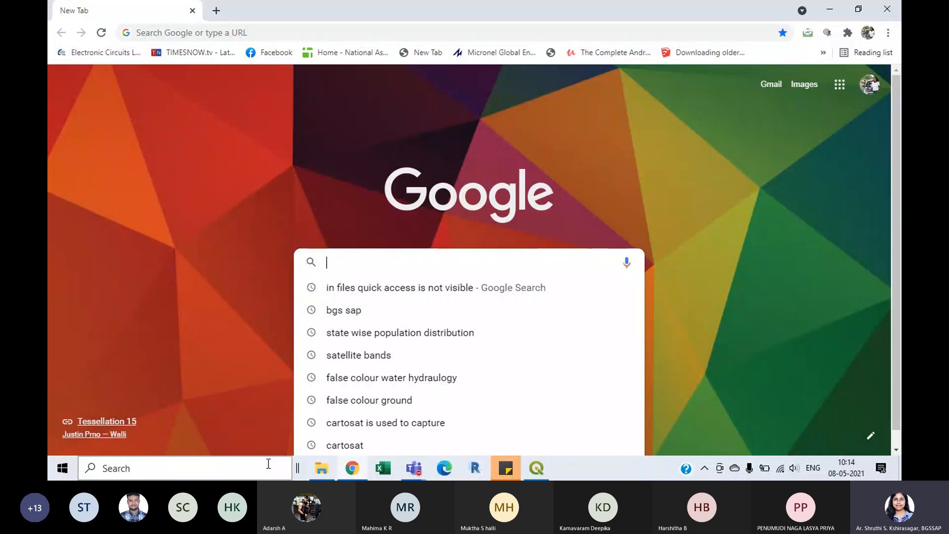
text(bhuvan)
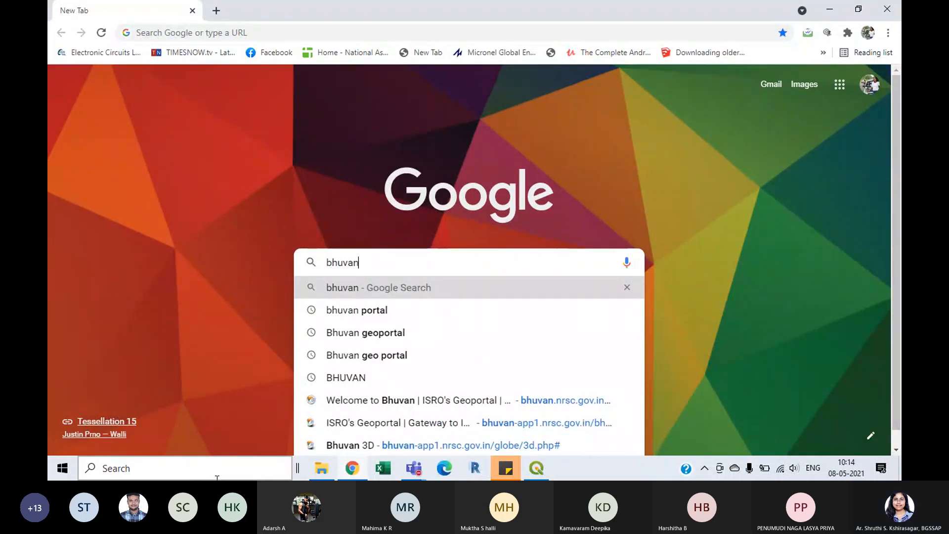
click(307, 339)
click(275, 184)
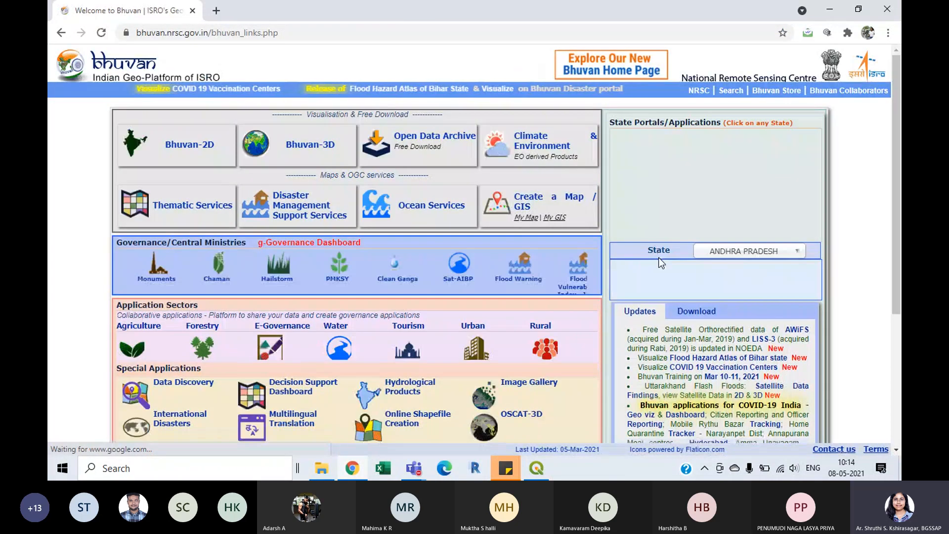
click(201, 348)
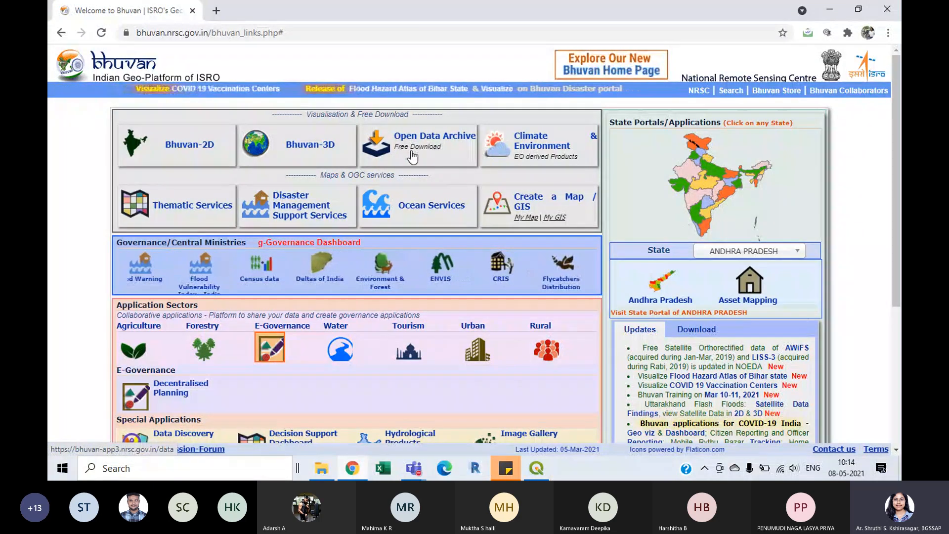
- Open the Open Data Archive and try the Resourcesat-1/Resourcesat-2:LISS-III subcategory
click(439, 144)
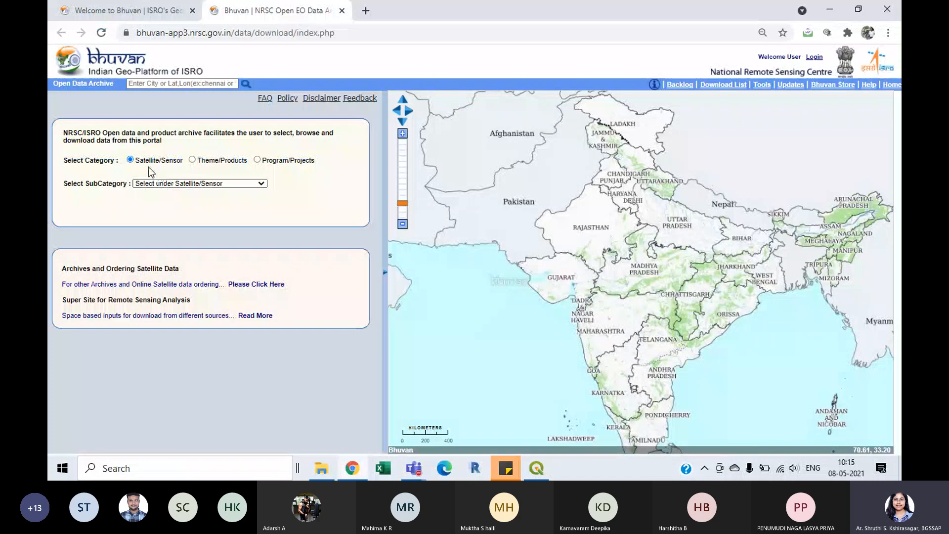
click(262, 186)
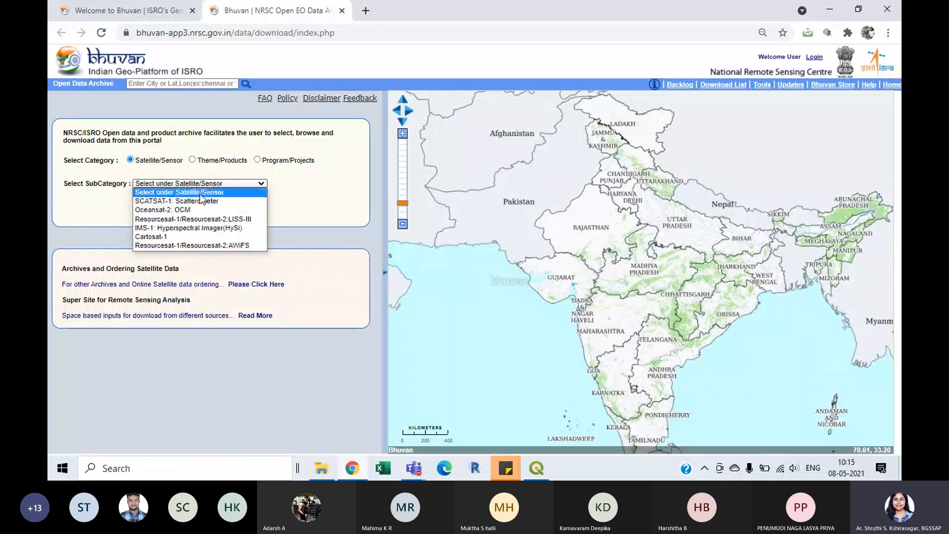
click(178, 219)
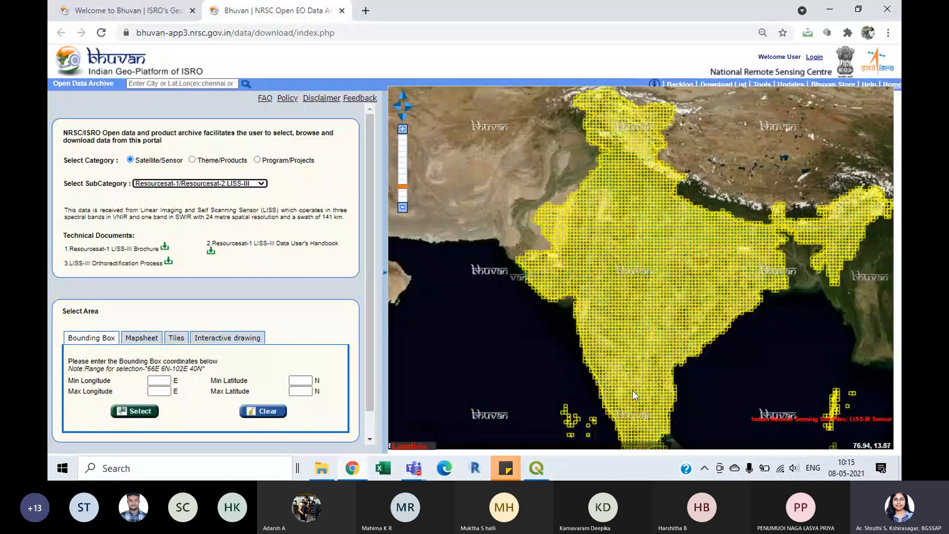
scroll(632, 392, up, 4)
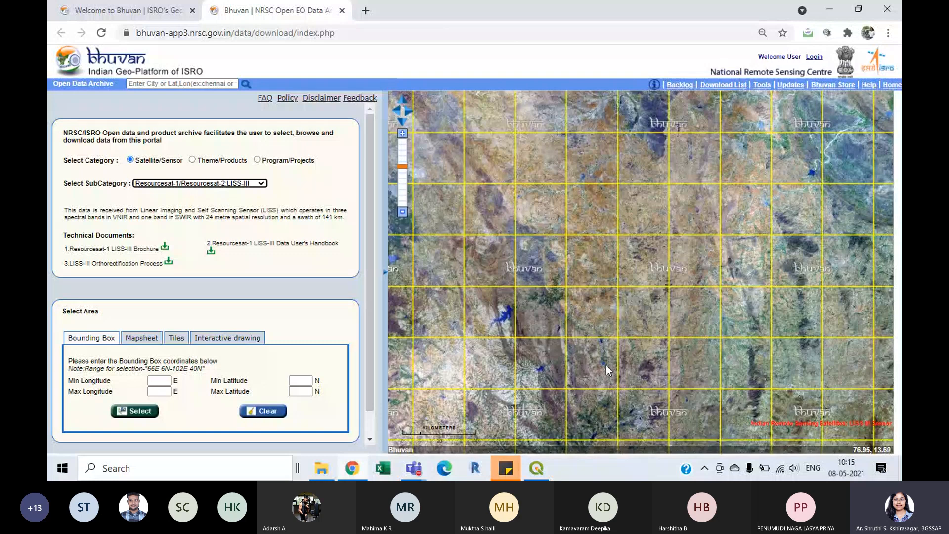
scroll(603, 356, up, 4)
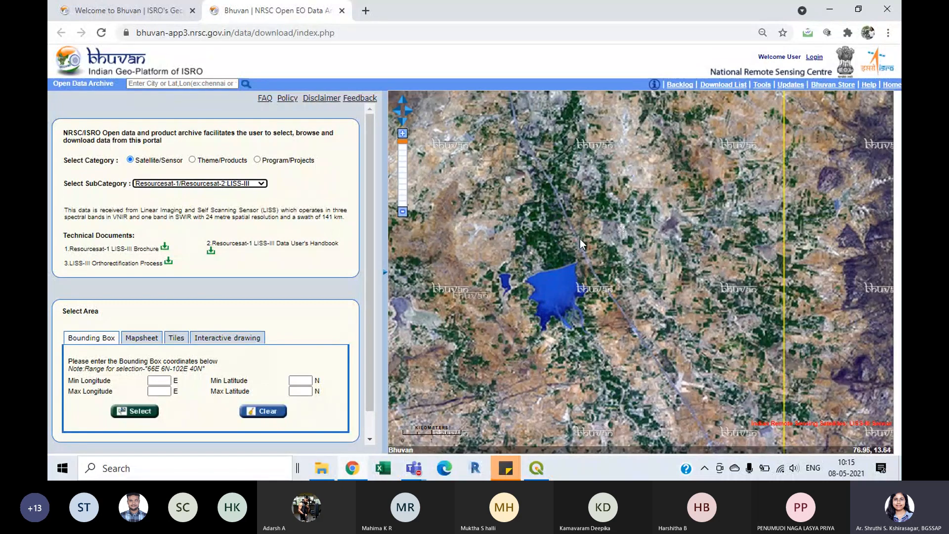
- Return to the archive tab and change the subcategory to Cartosat-1
click(264, 185)
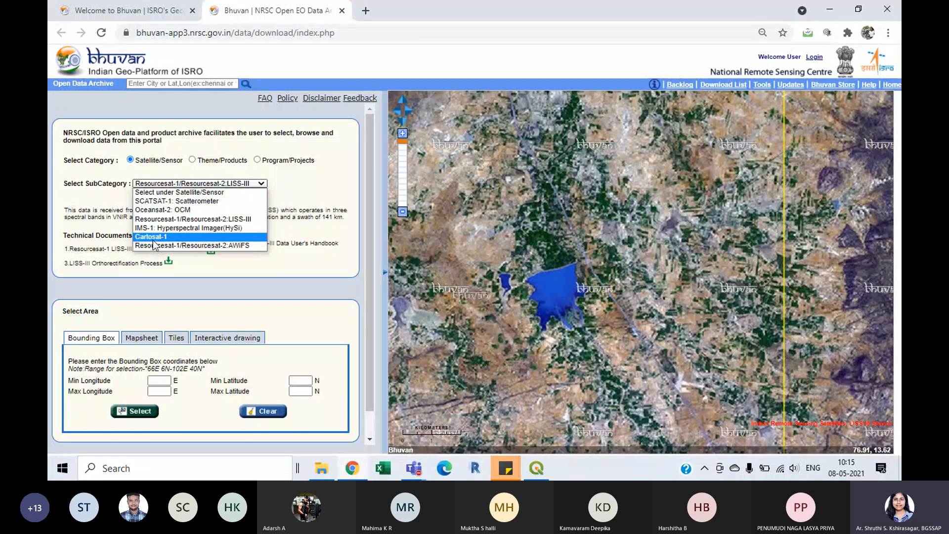
click(319, 185)
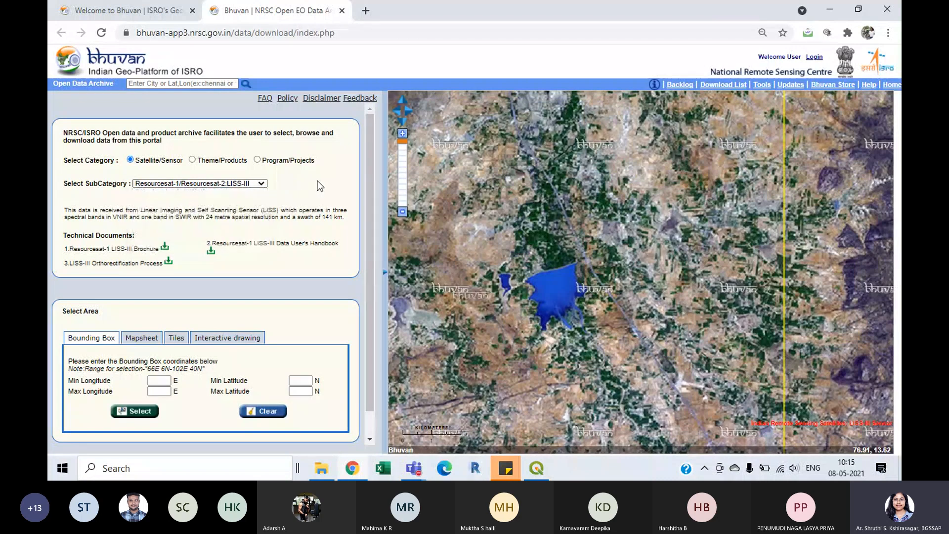
click(150, 10)
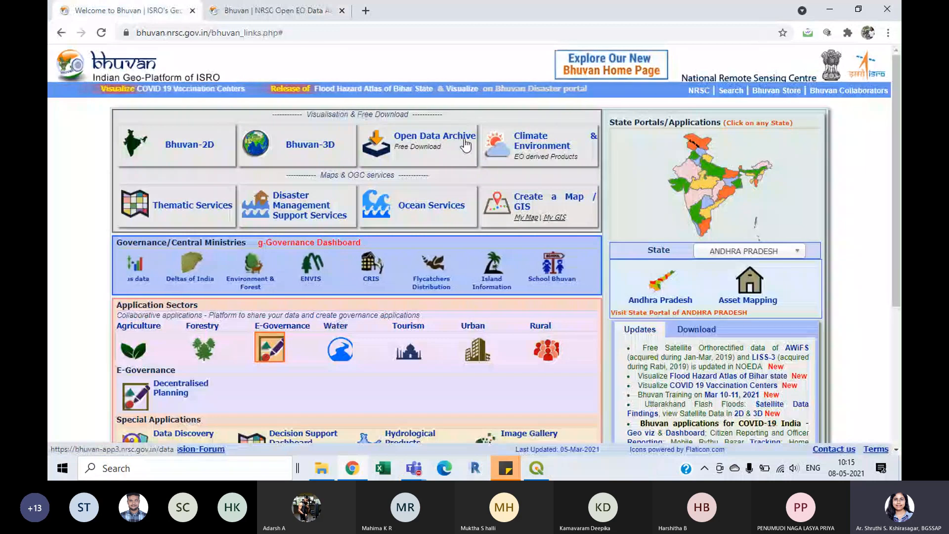
click(287, 10)
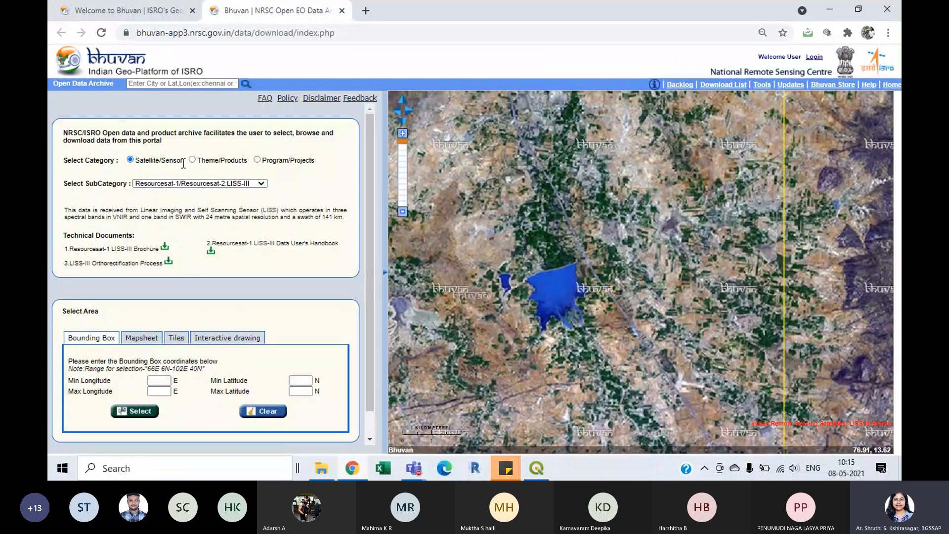
click(261, 183)
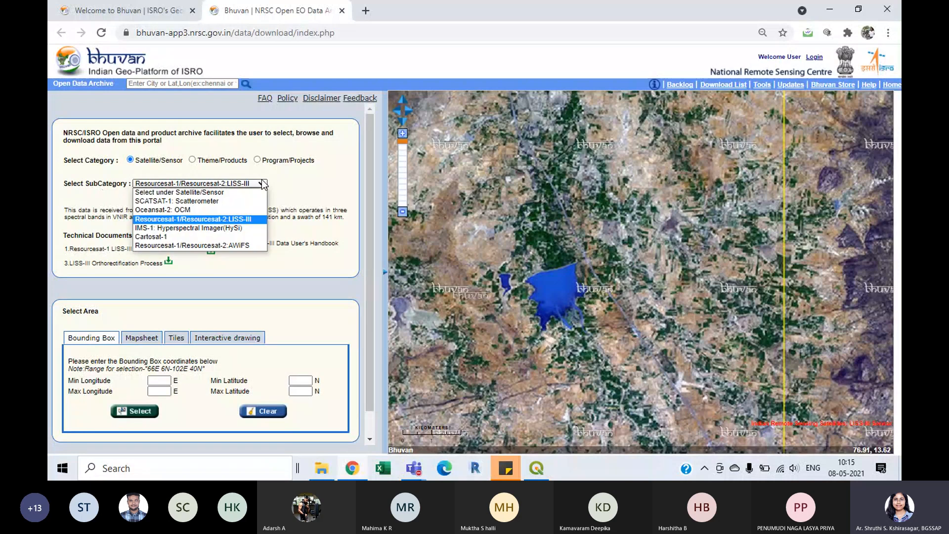
click(174, 237)
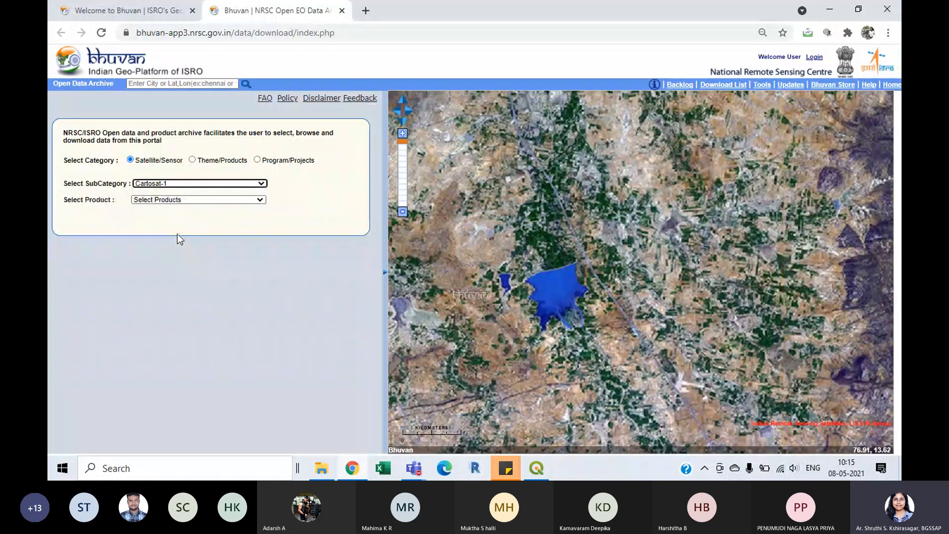
- Choose CartoDEM All Versions as the product and zoom the map onto southern India
click(260, 201)
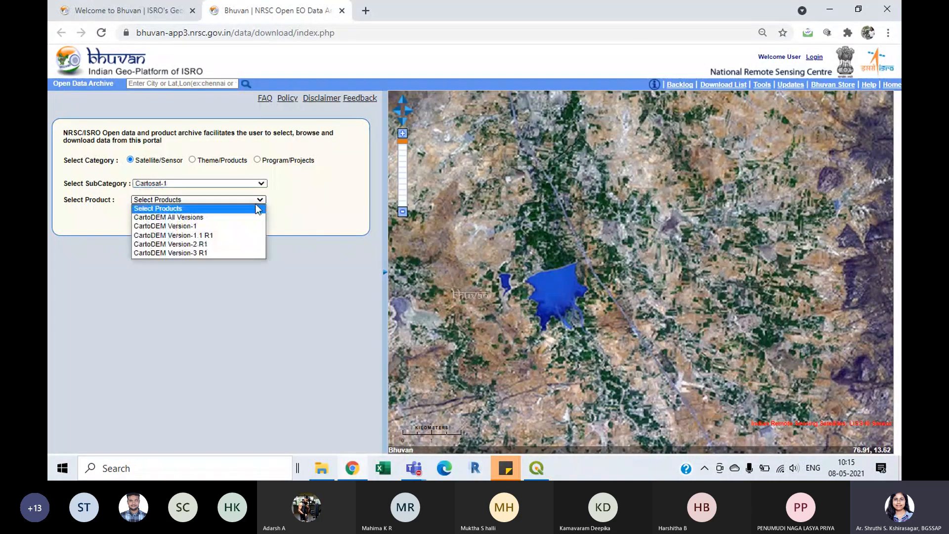
click(201, 218)
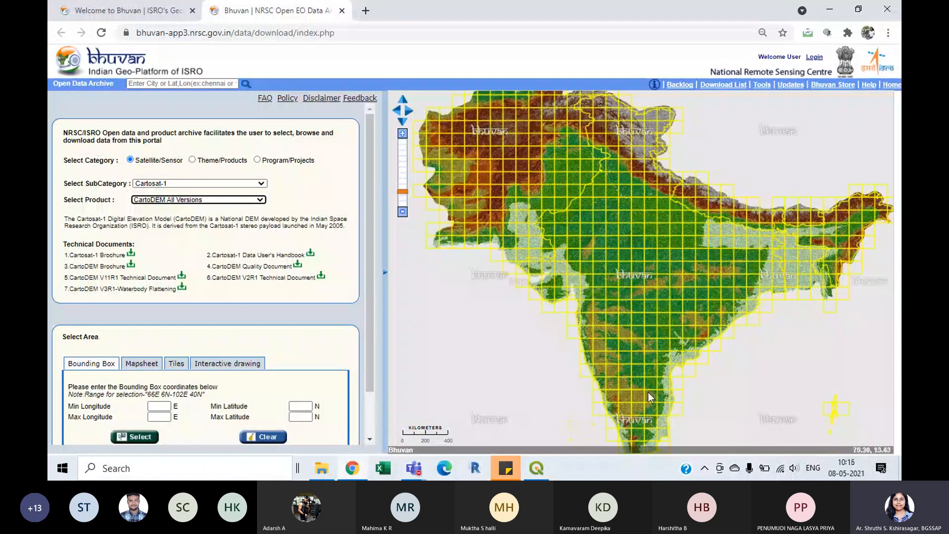
scroll(645, 389, up, 2)
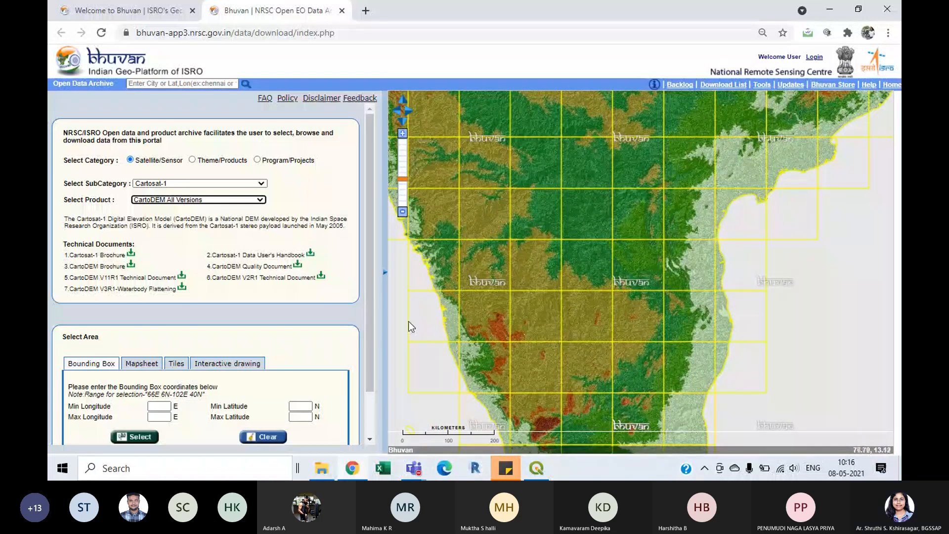
scroll(363, 242, down, 2)
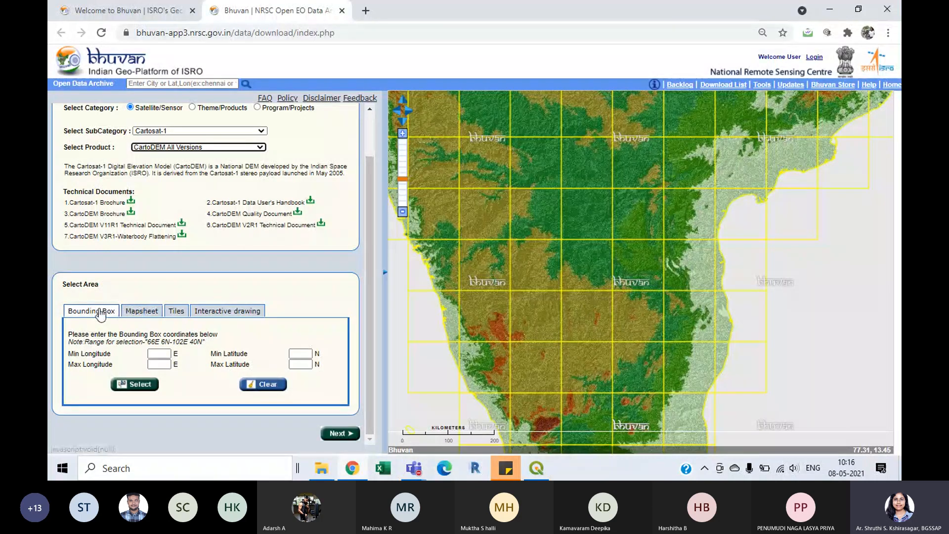
- Switch area selection to Tiles and start picking tiles on the map
click(177, 315)
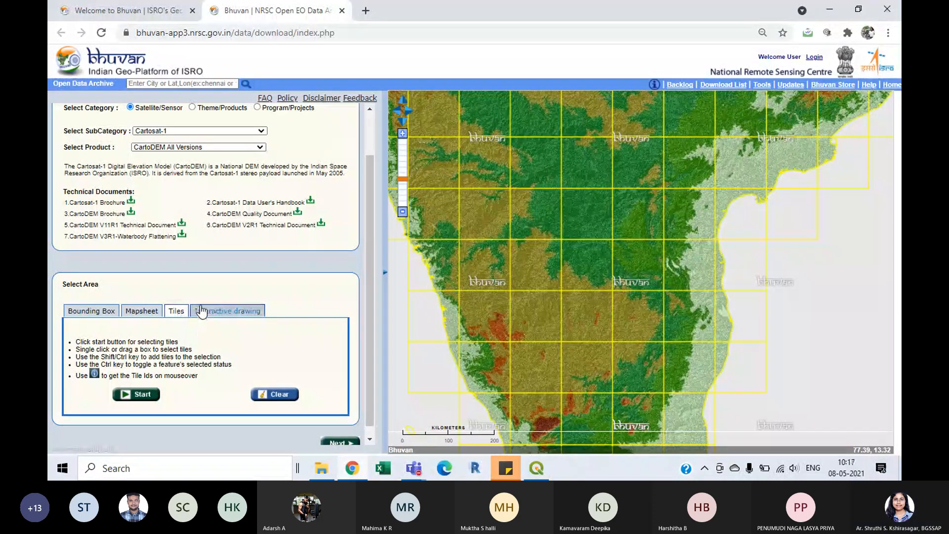
scroll(201, 312, down, 1)
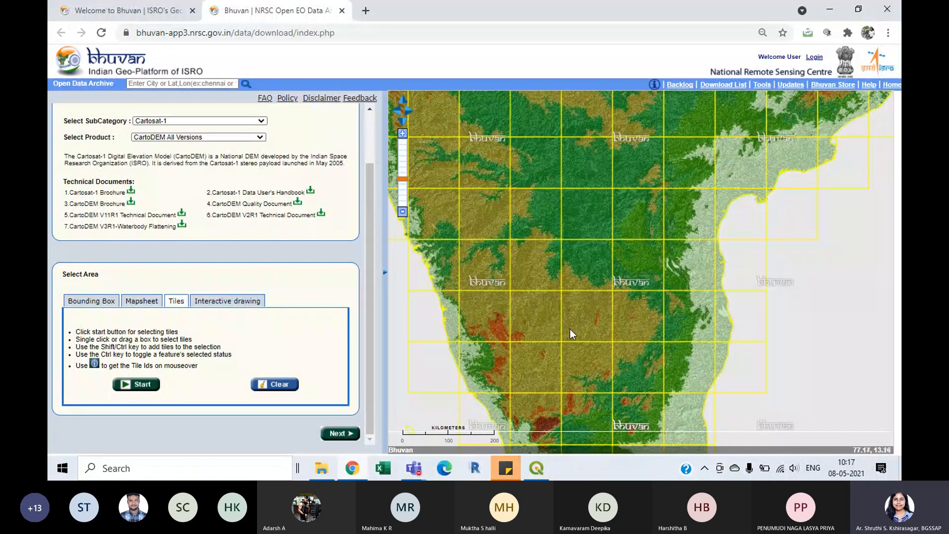
click(143, 386)
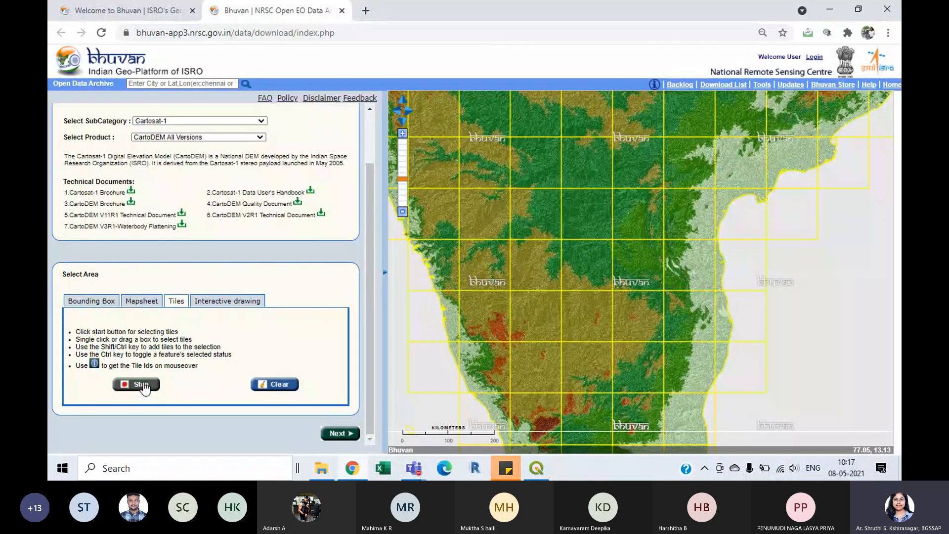
- Settle on a single tile, stop picking, and list its three D43R CartoDEM versions
click(589, 322)
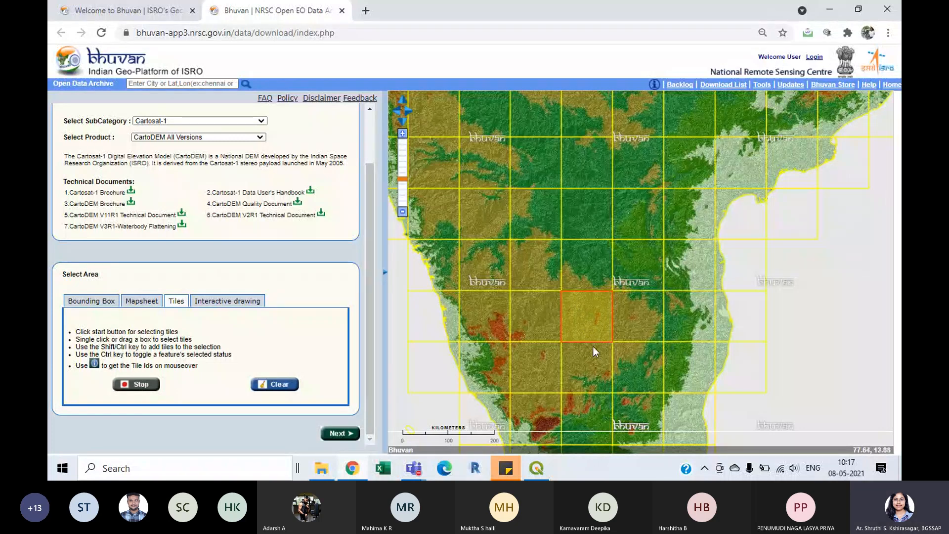
click(588, 361)
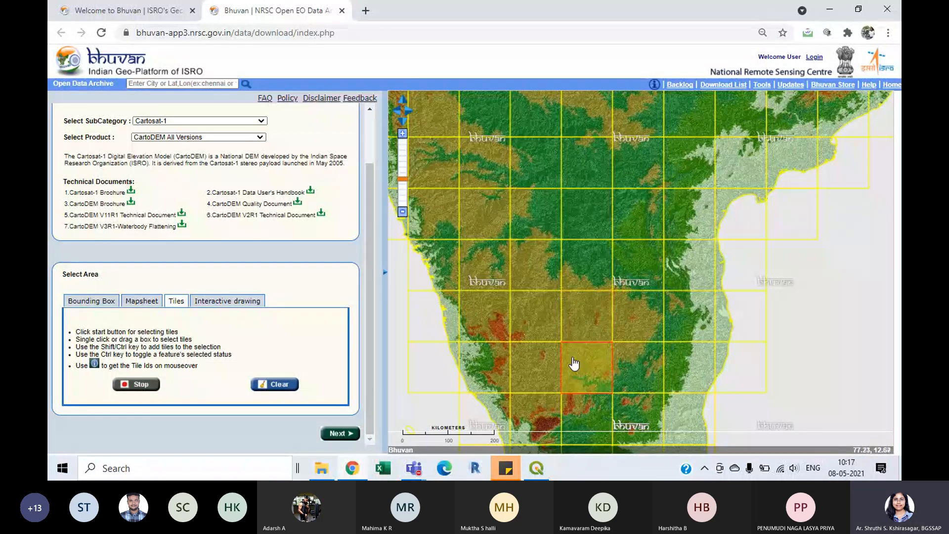
shift+click(591, 314)
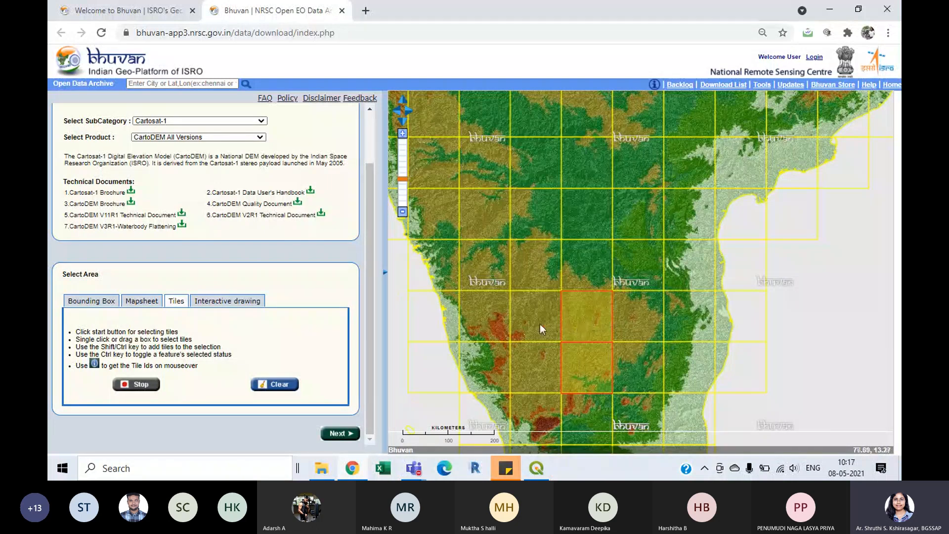
shift+click(539, 325)
shift+click(540, 364)
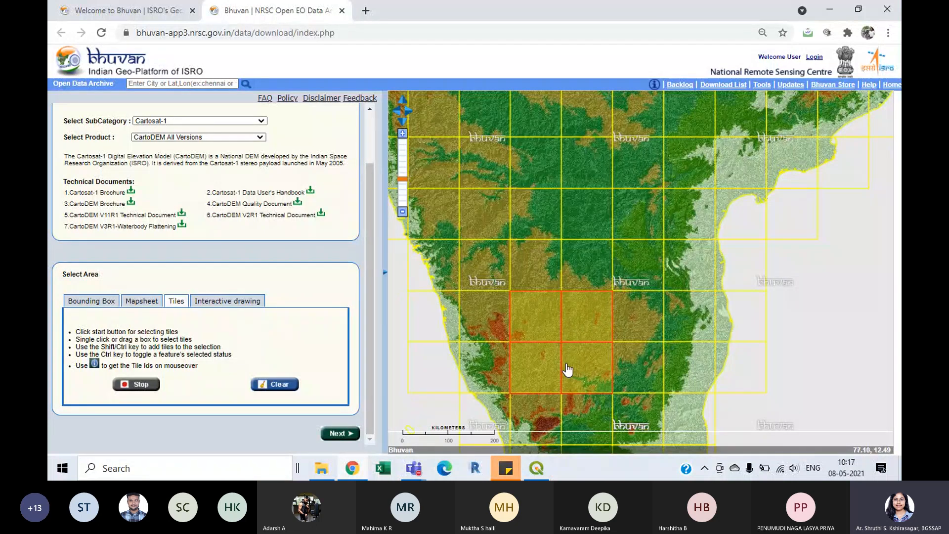
click(579, 363)
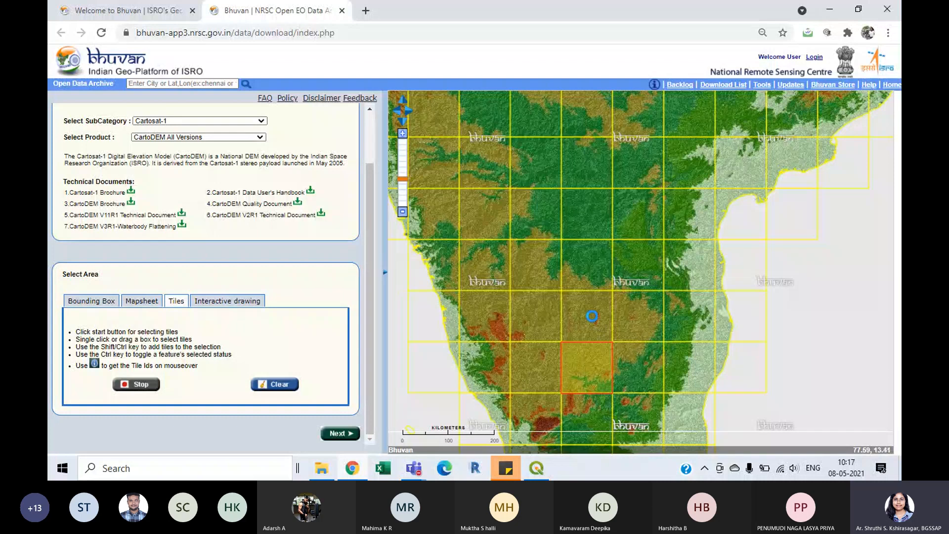
click(598, 320)
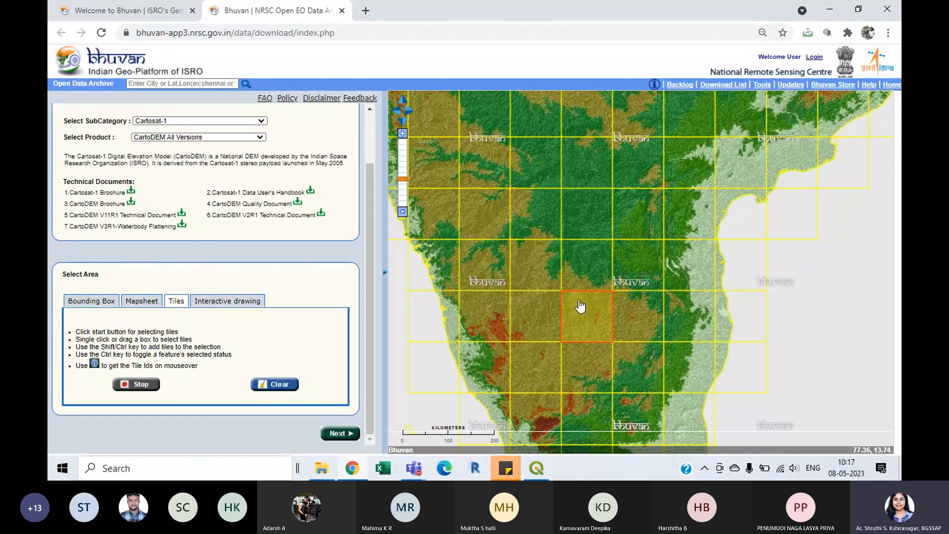
click(141, 385)
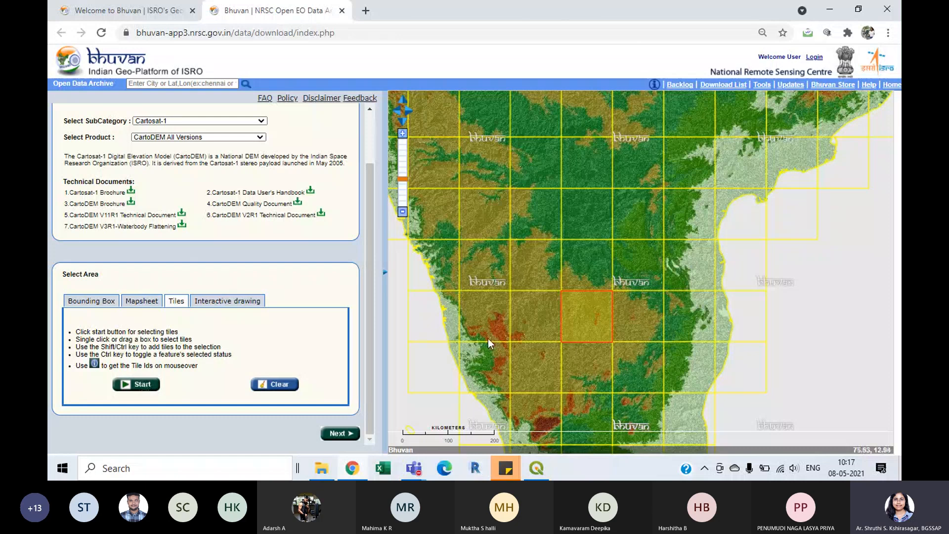
click(342, 435)
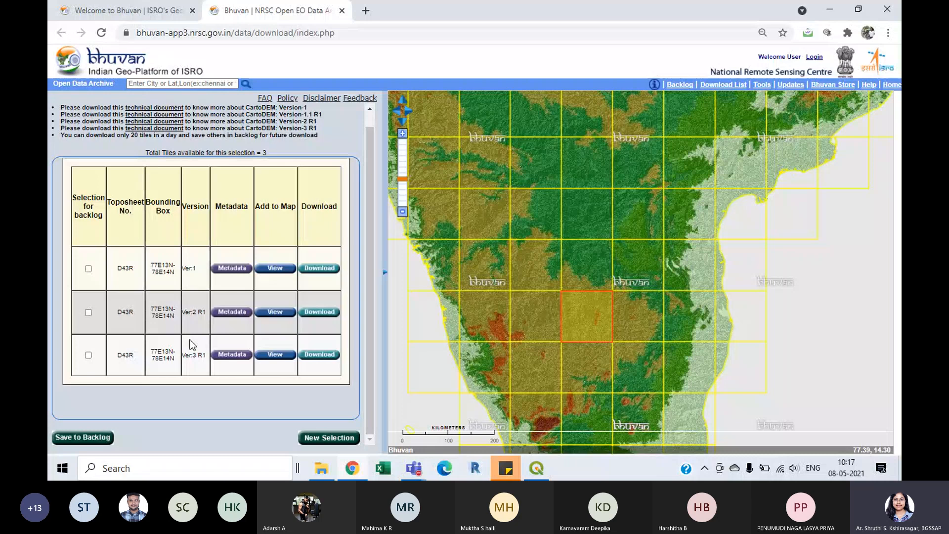
- Preview each D43R version, keep Ver:3 R1 overlaid, mark it for backlog and request its download
click(275, 270)
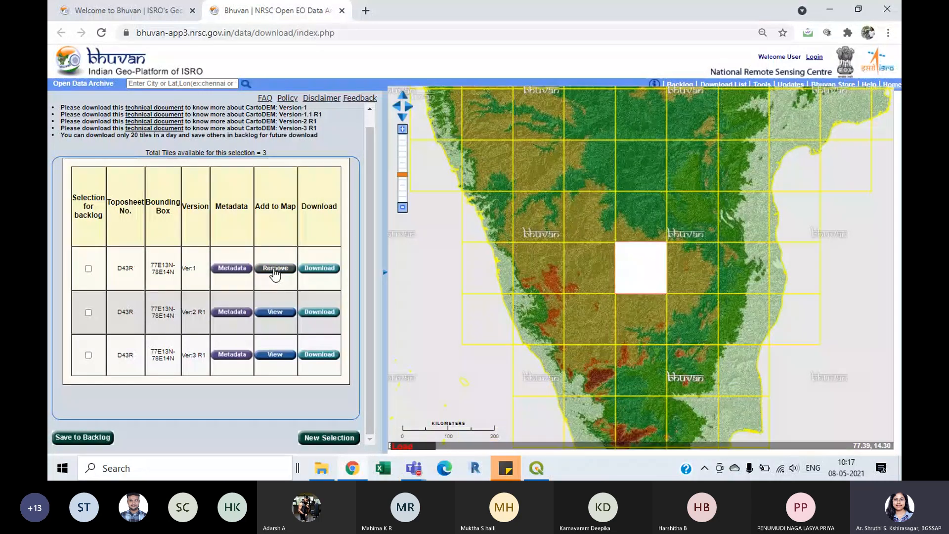
click(280, 272)
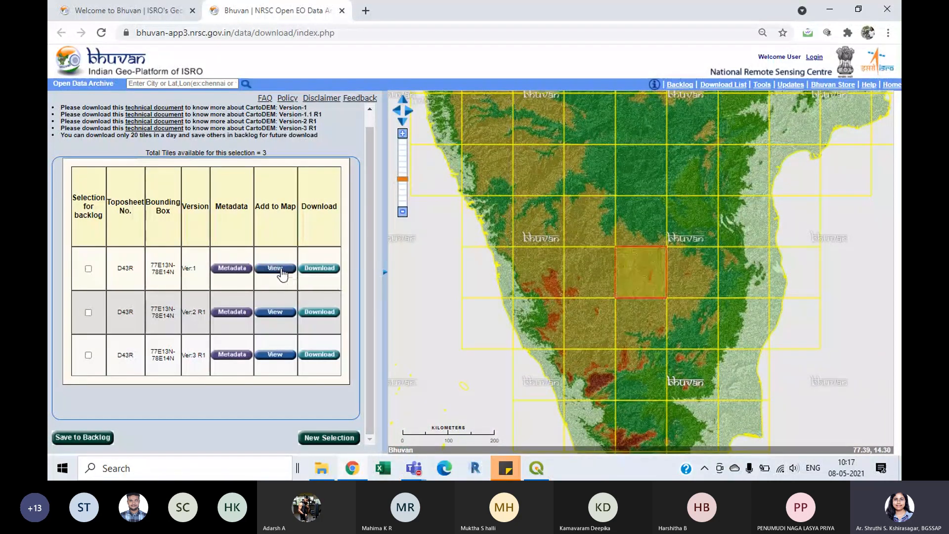
click(275, 312)
click(273, 314)
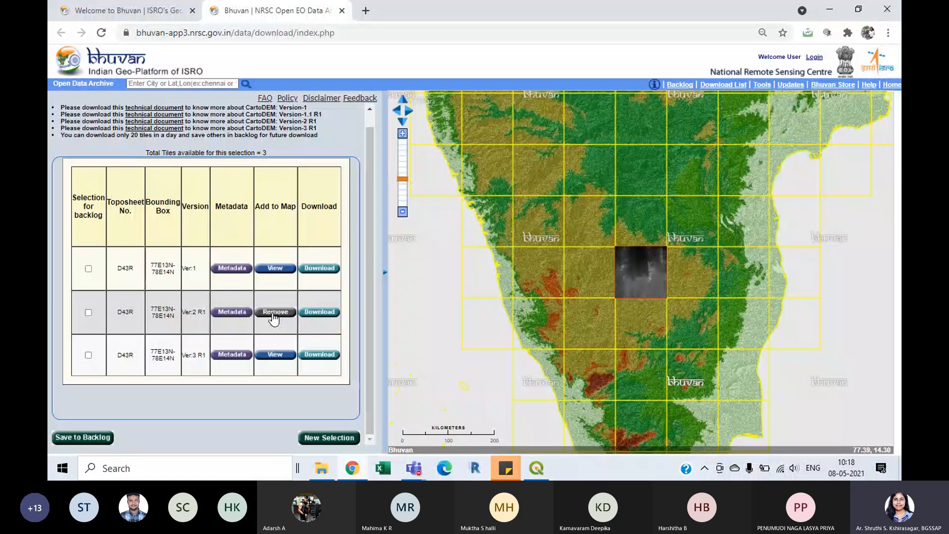
click(275, 354)
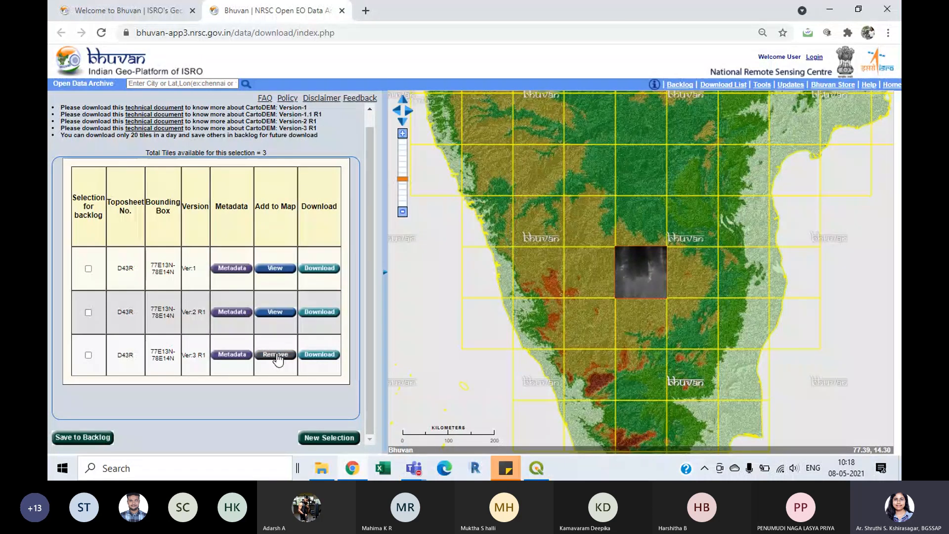
click(277, 355)
click(275, 354)
click(89, 355)
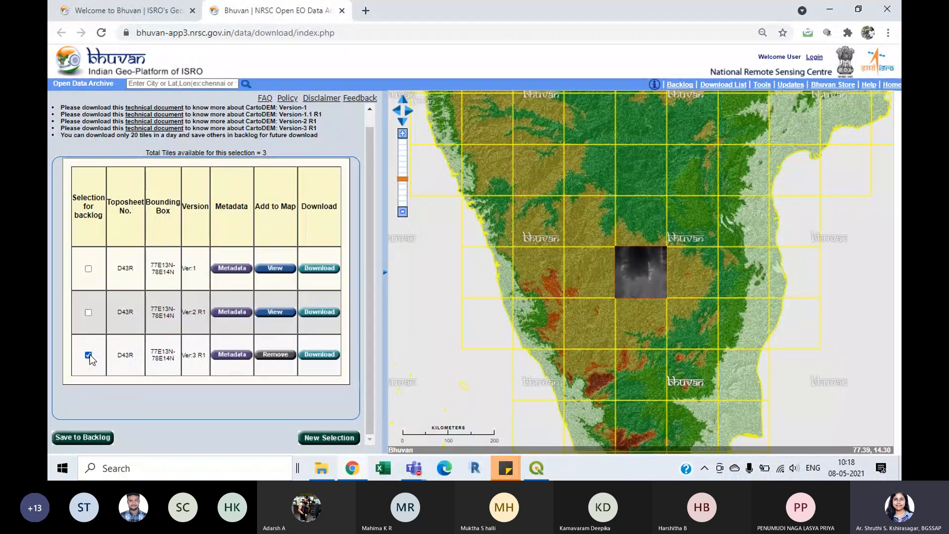
click(322, 358)
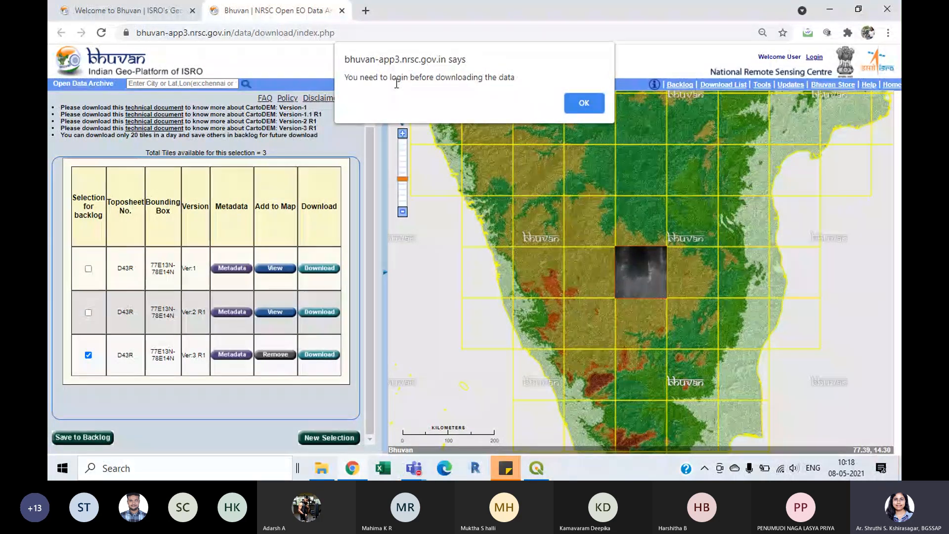
- Sign in to Bhuvan Single Sign On with the account username and password
click(592, 108)
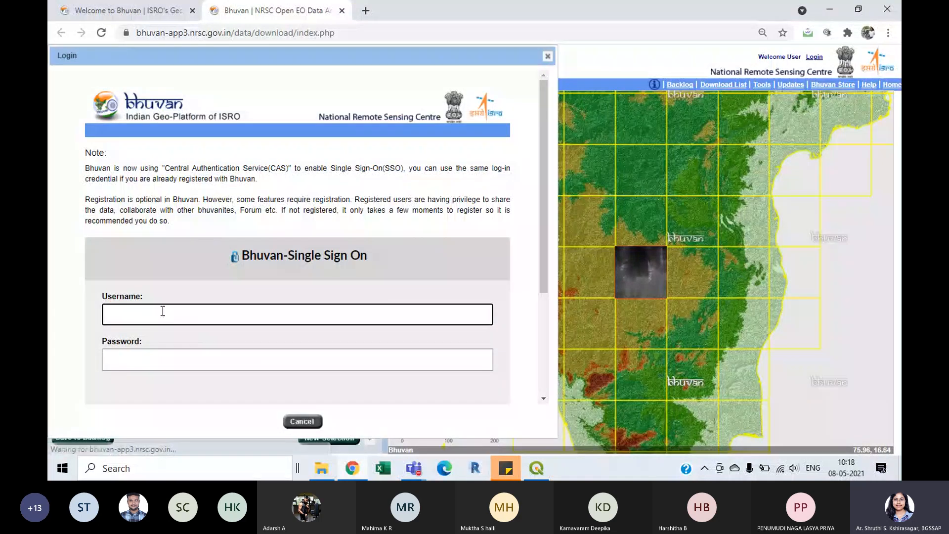
scroll(229, 261, down, 3)
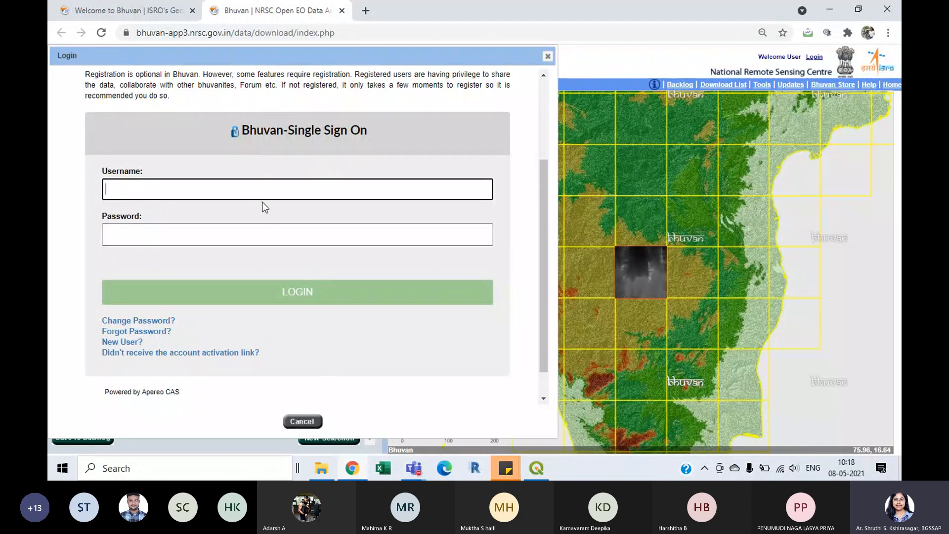
text(Kshi)
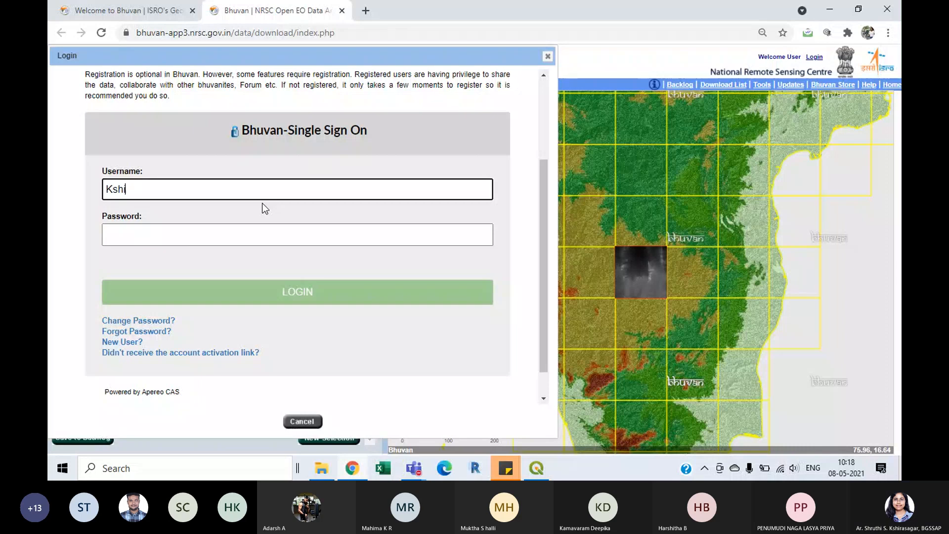
text(rasagar)
click(270, 244)
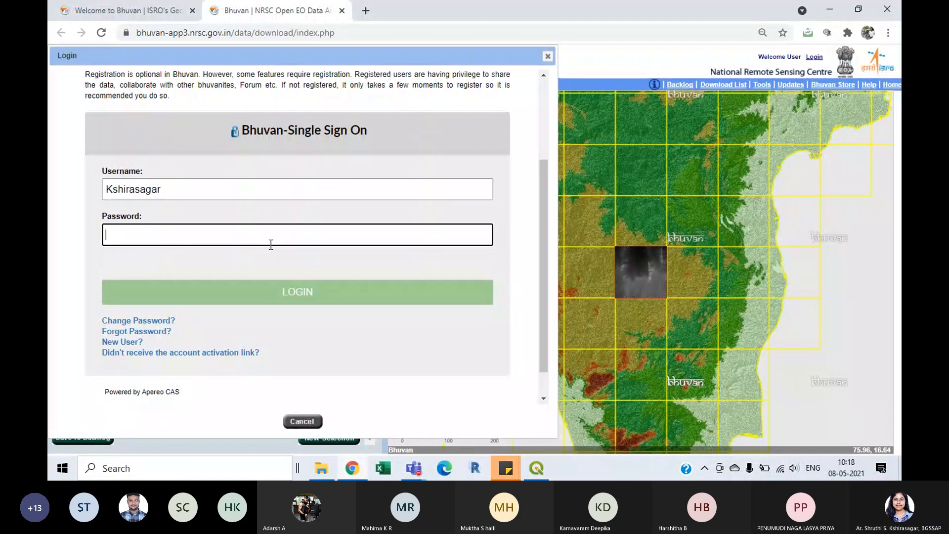
text(••)
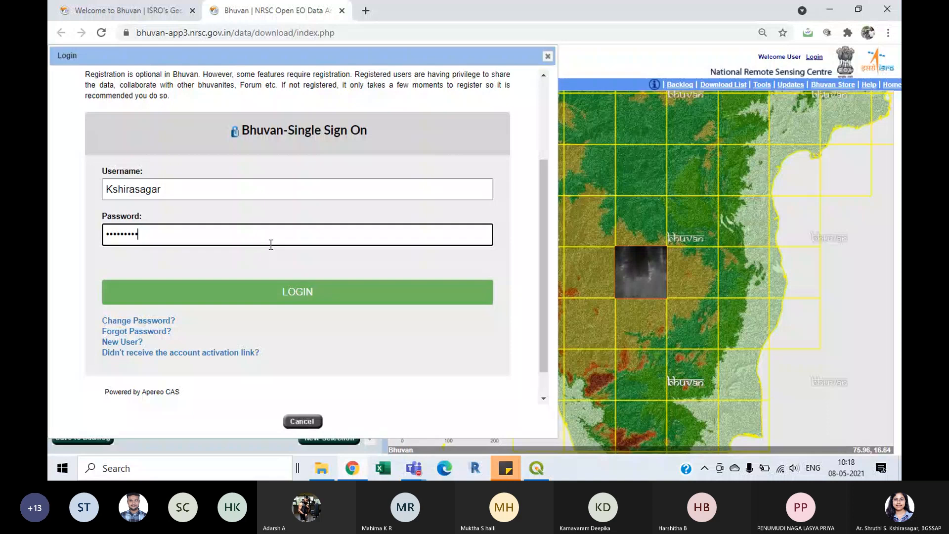
text(••)
click(366, 296)
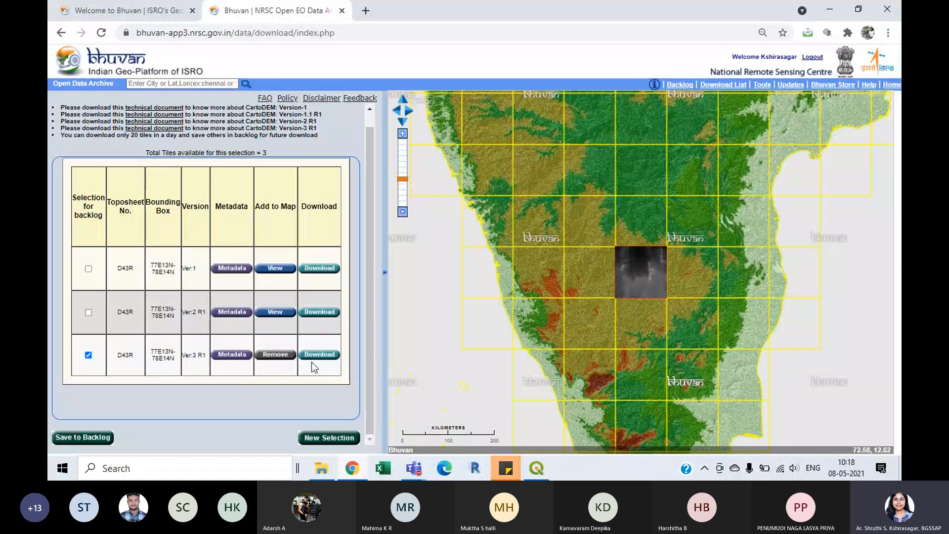
- Download the Version 3 R1 D43R tile as a zip, then take it off the map
click(325, 354)
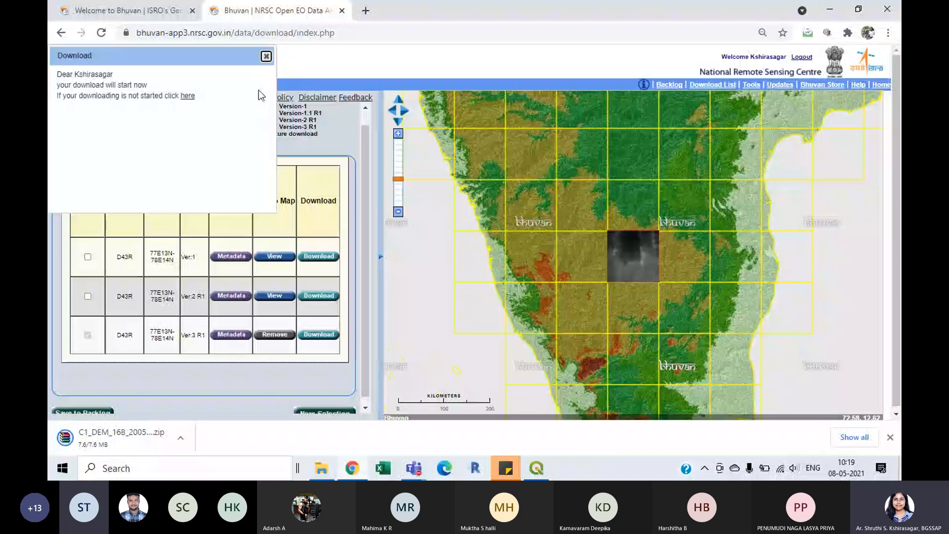
click(266, 55)
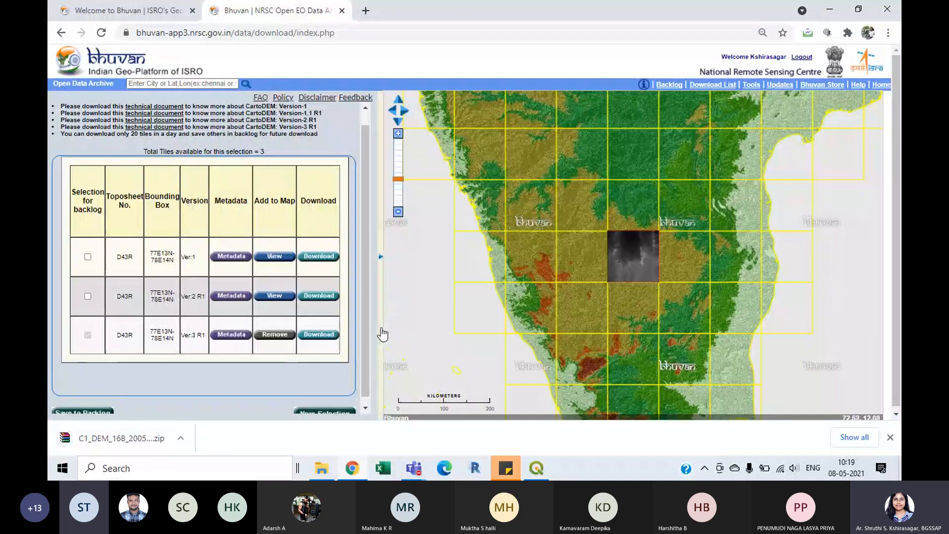
click(270, 338)
- Preview the Version 1 D43R tile on the map, remove it, and zoom in
click(278, 258)
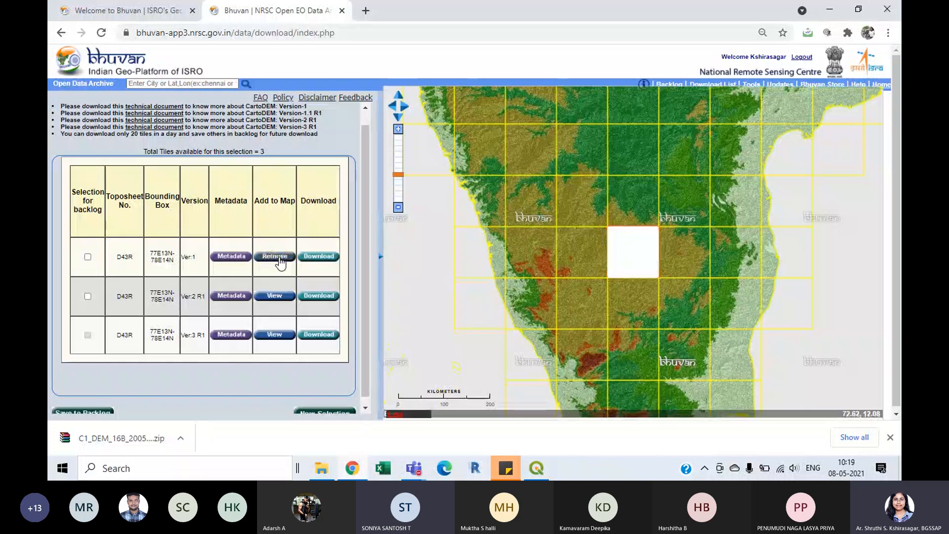
click(276, 257)
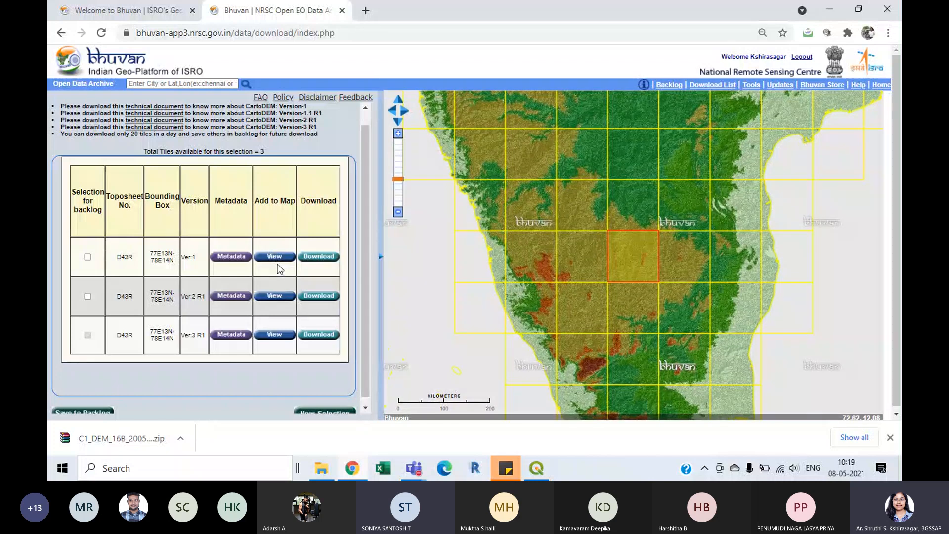
scroll(660, 268, up, 2)
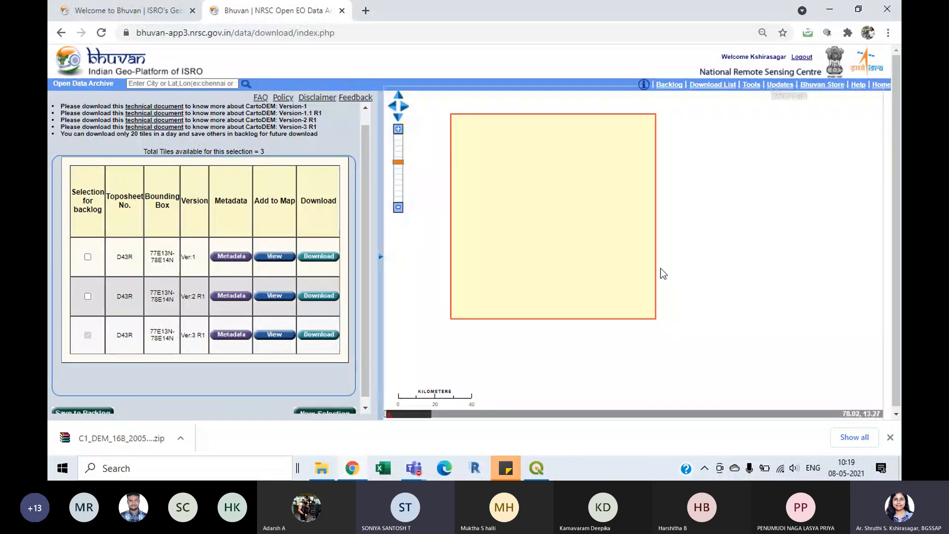
scroll(576, 249, up, 1)
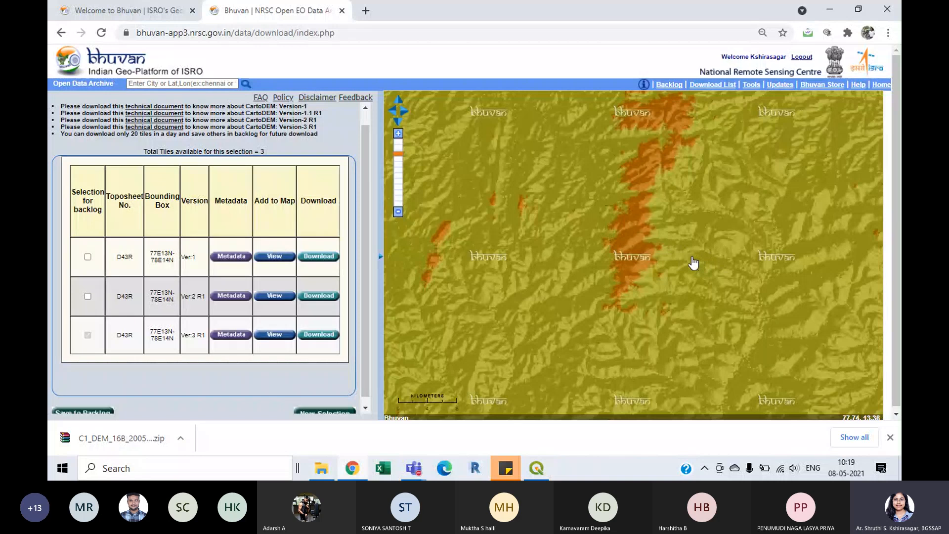
- Show and remove the Version 1 tile, then display Version 2 R1 and pan around it
click(274, 257)
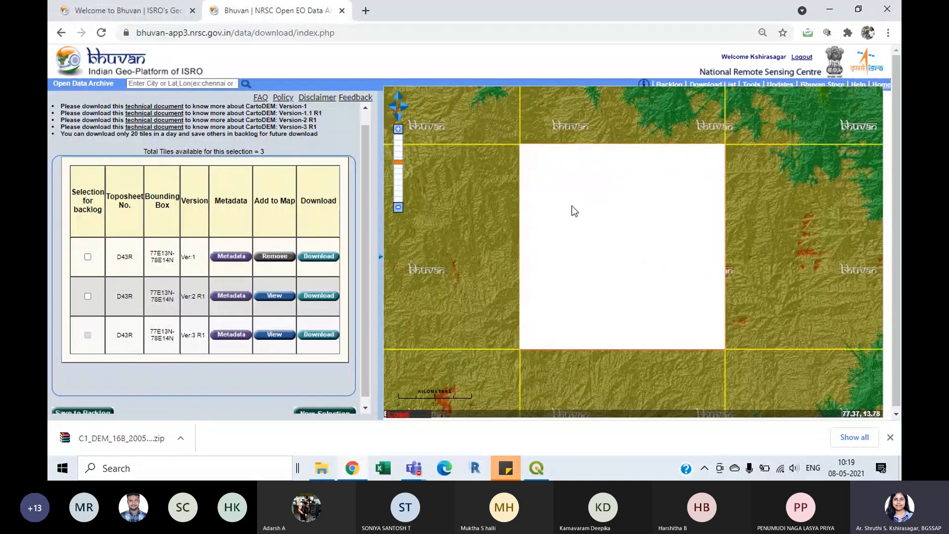
click(284, 258)
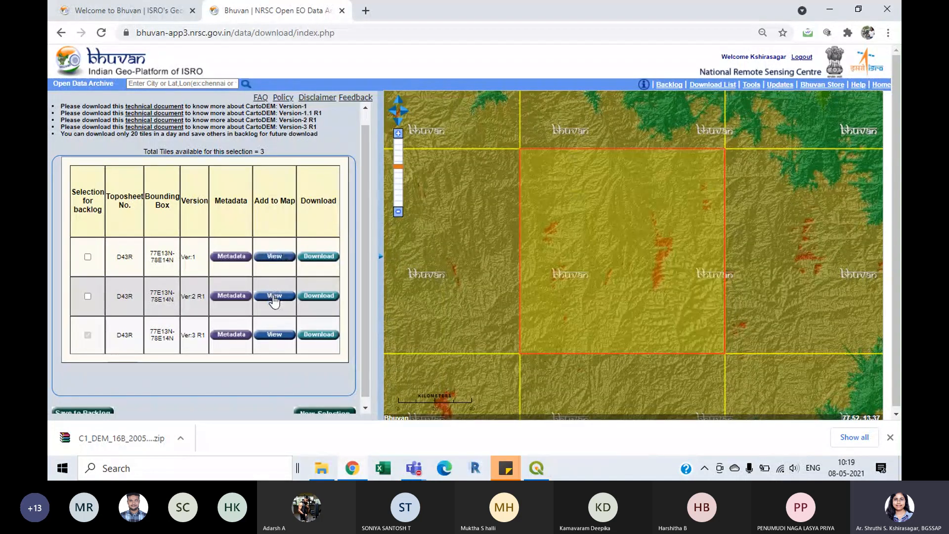
click(274, 296)
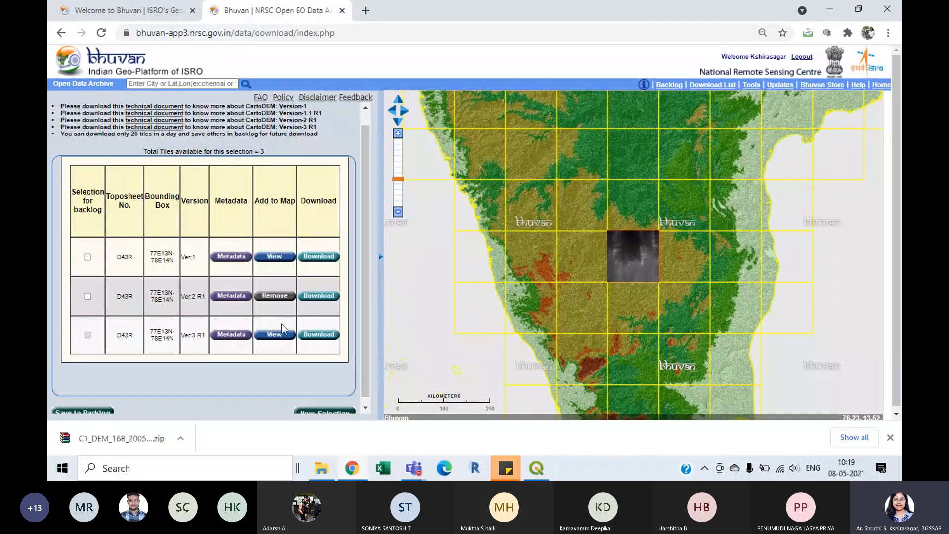
scroll(618, 271, up, 5)
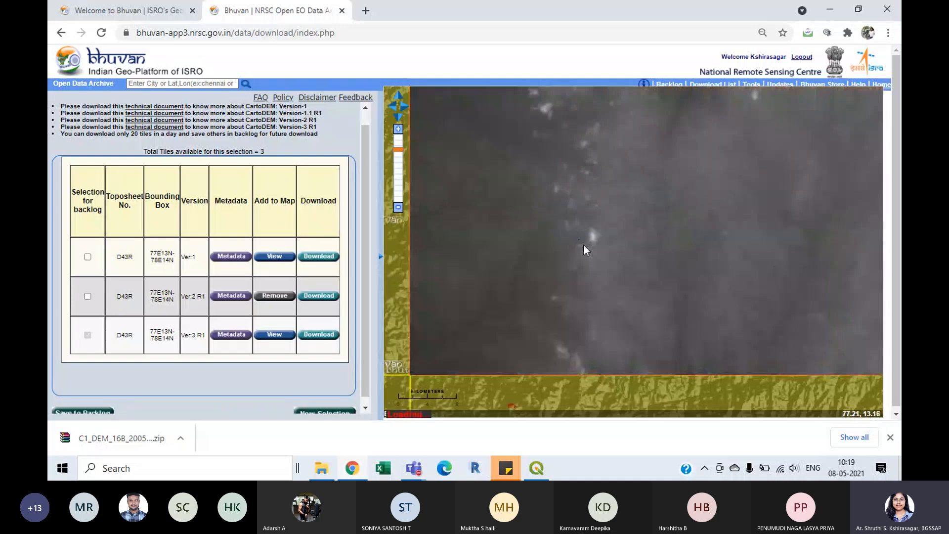
drag(591, 147, 565, 389)
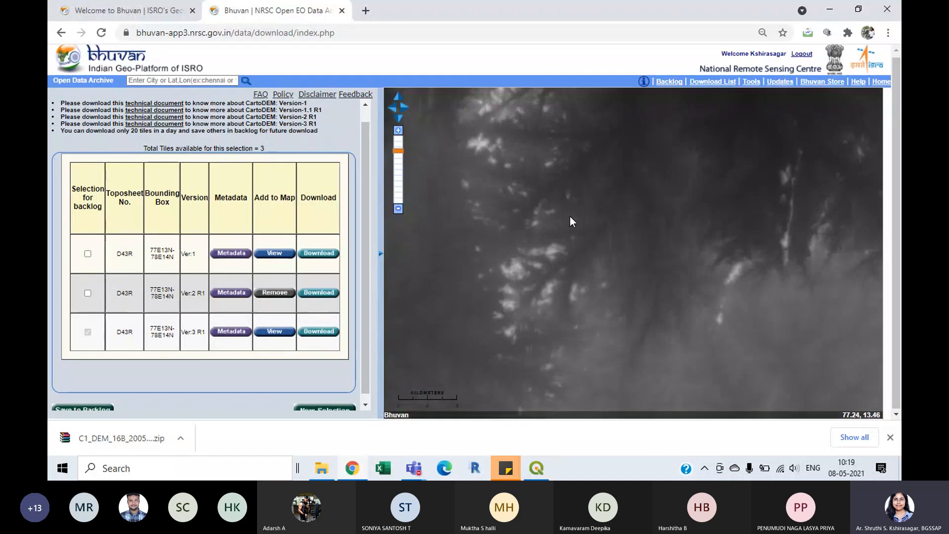
scroll(569, 215, down, 1)
scroll(615, 260, up, 2)
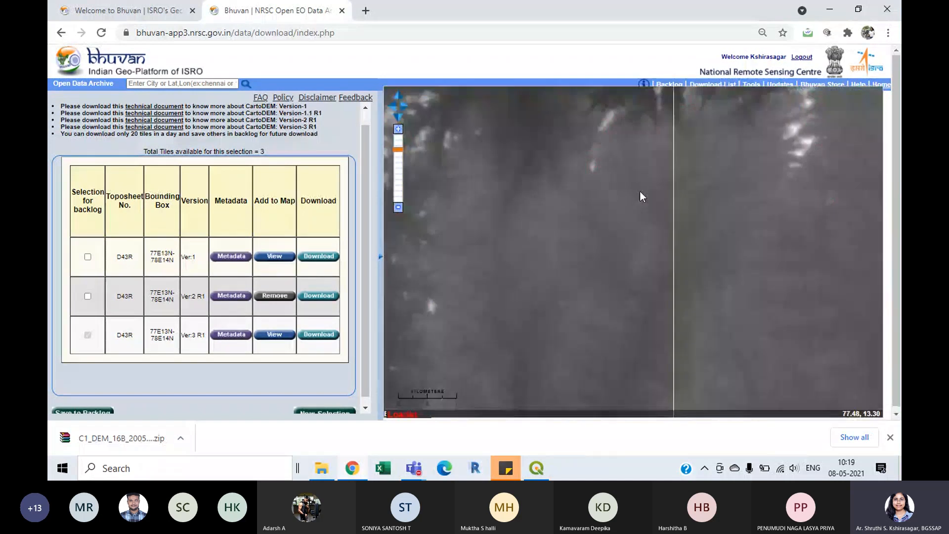
scroll(615, 303, down, 2)
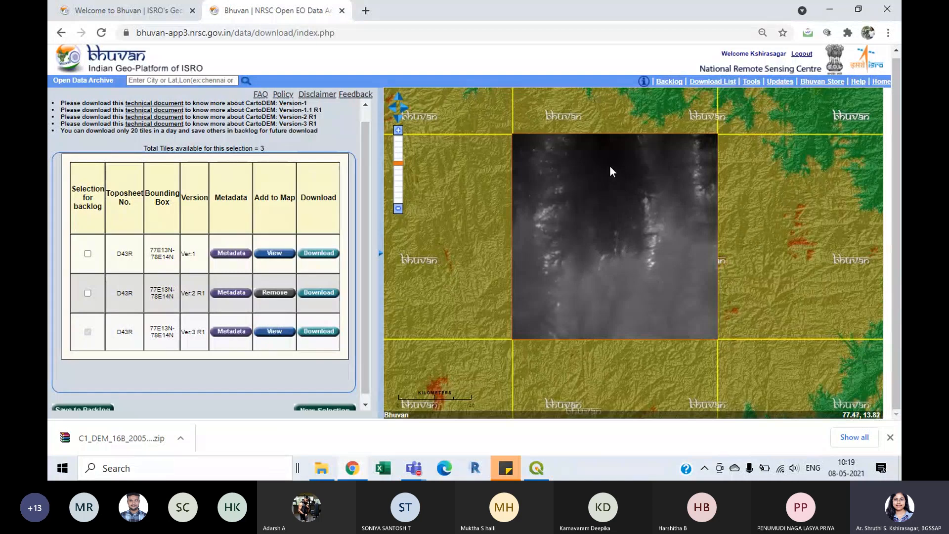
- Toggle the Version 2 and Version 3 tiles, leaving Version 2 R1 displayed, and open the downloaded zip's menu
click(280, 294)
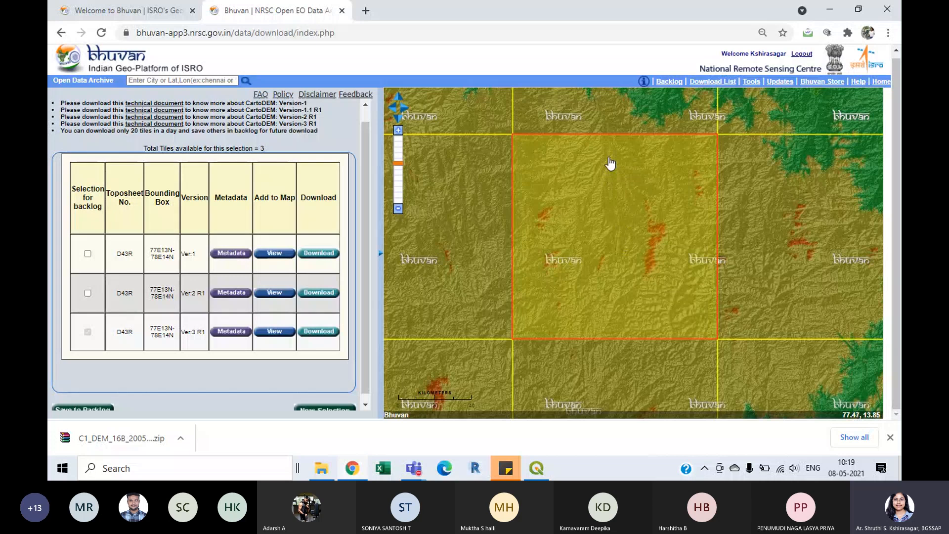
click(275, 293)
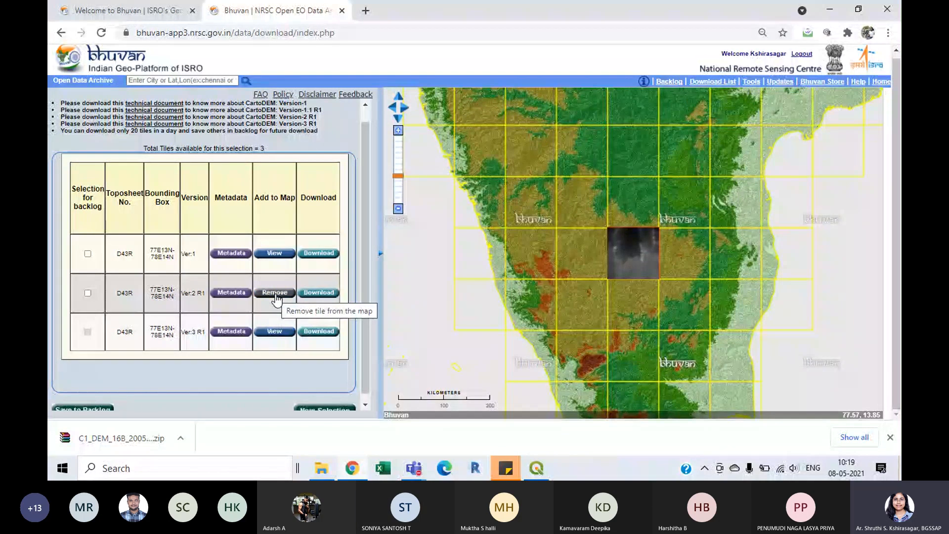
click(275, 331)
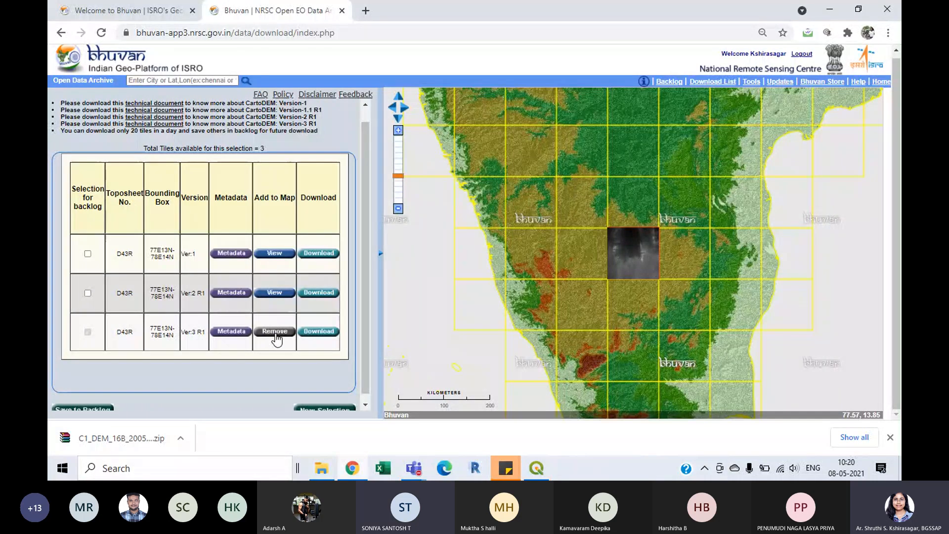
click(276, 334)
click(276, 293)
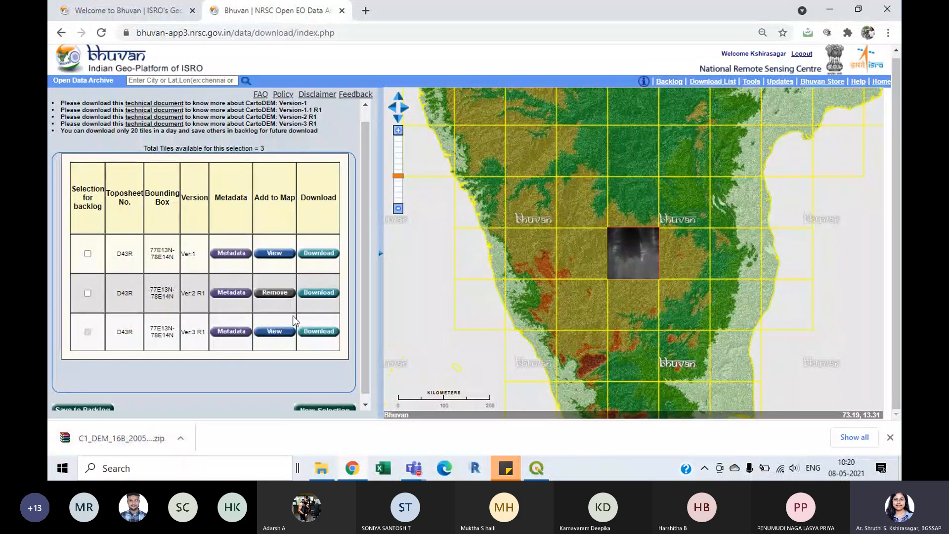
click(179, 440)
- Show the downloaded DEM zip in the maximised Downloads folder and select it
click(207, 395)
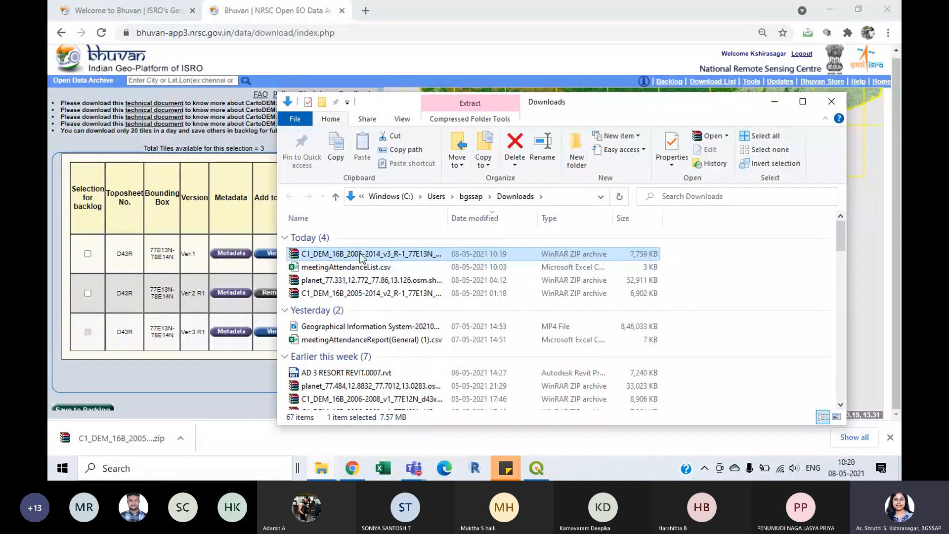
click(380, 256)
click(517, 251)
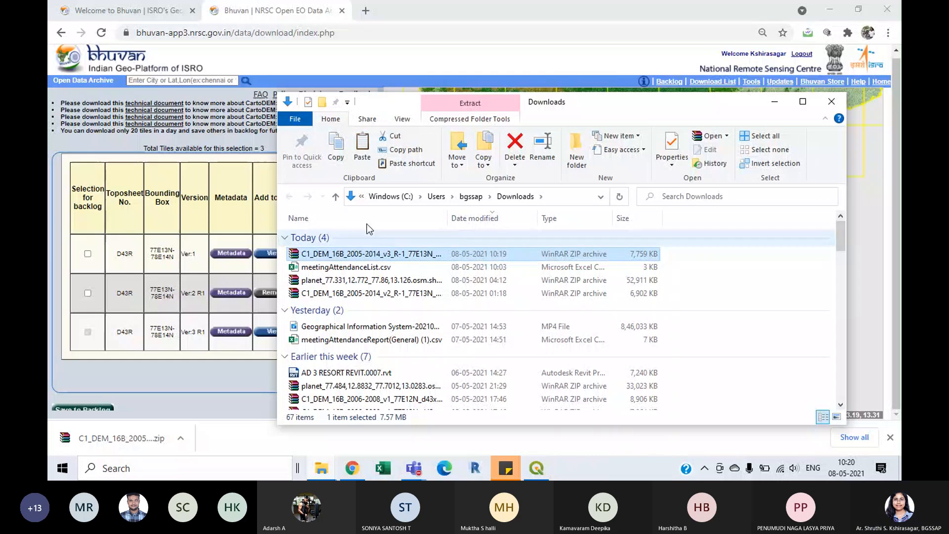
click(803, 103)
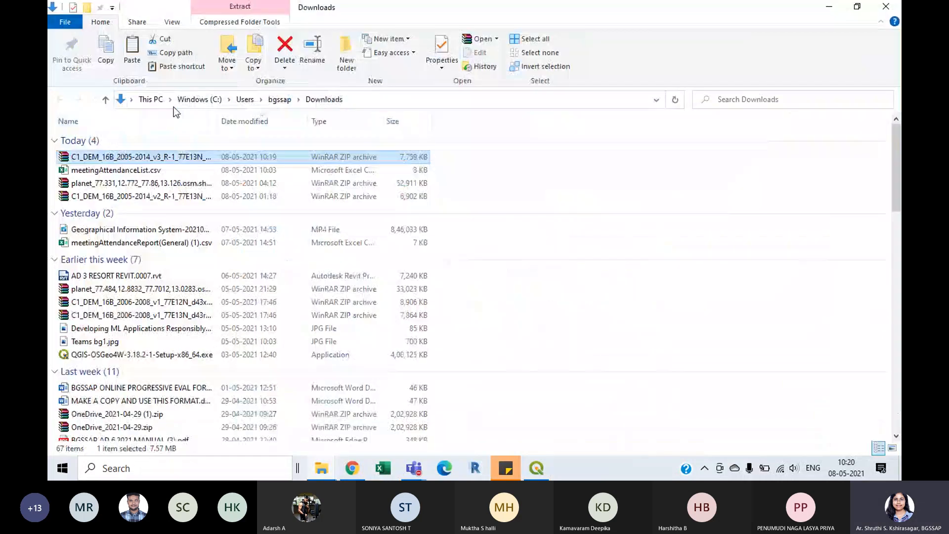
- Navigate up to This PC and into D:\BGS SAP\GIS\FILES
click(106, 100)
click(106, 99)
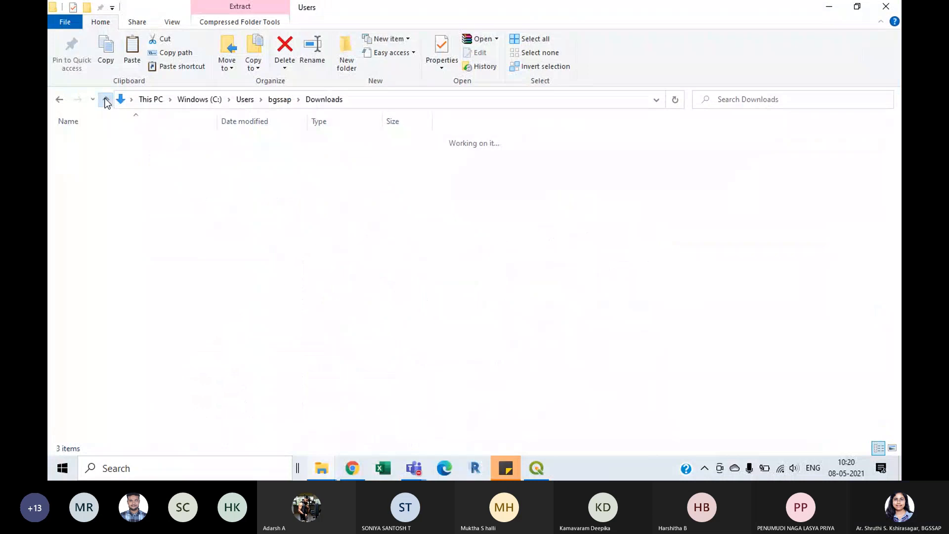
click(107, 100)
click(107, 99)
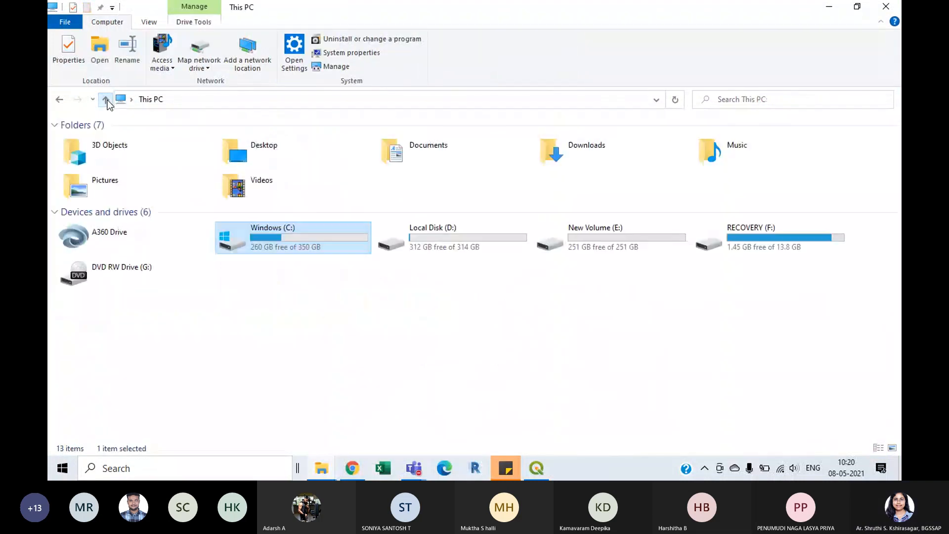
double_click(452, 234)
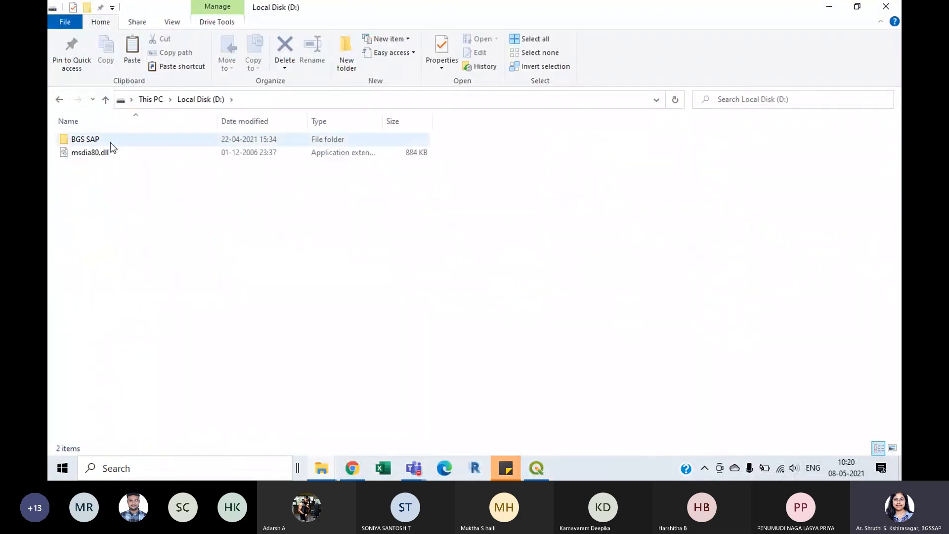
double_click(111, 143)
double_click(93, 165)
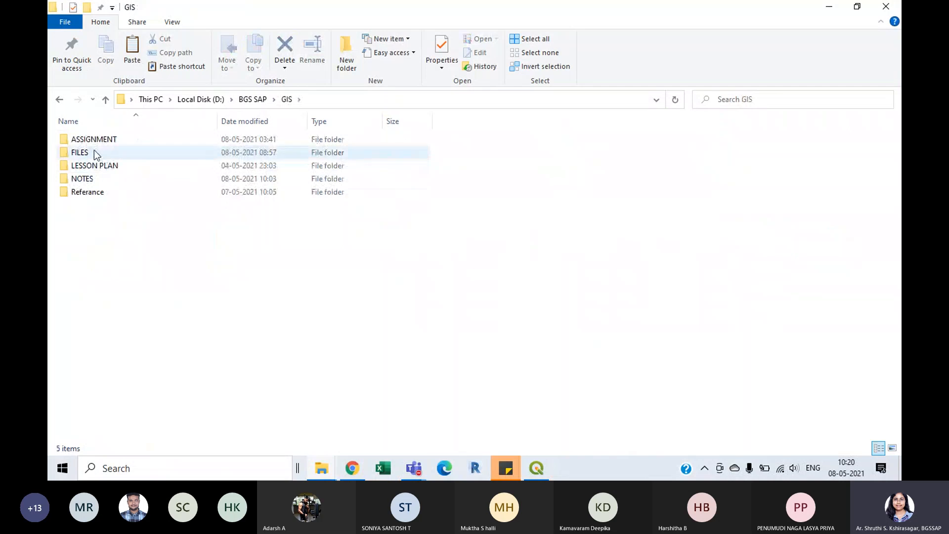
double_click(105, 152)
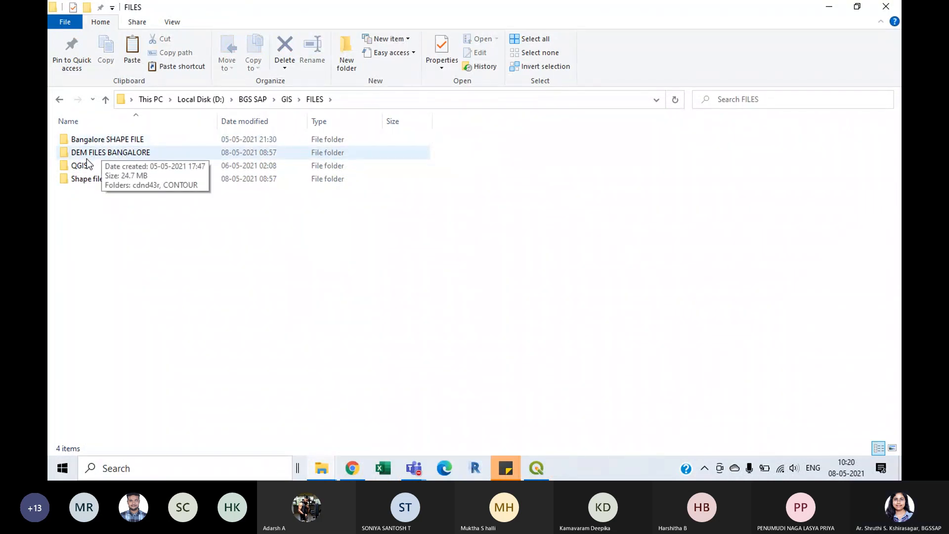
- Create a 'DEM DATA' folder inside FILES and open it
click(345, 64)
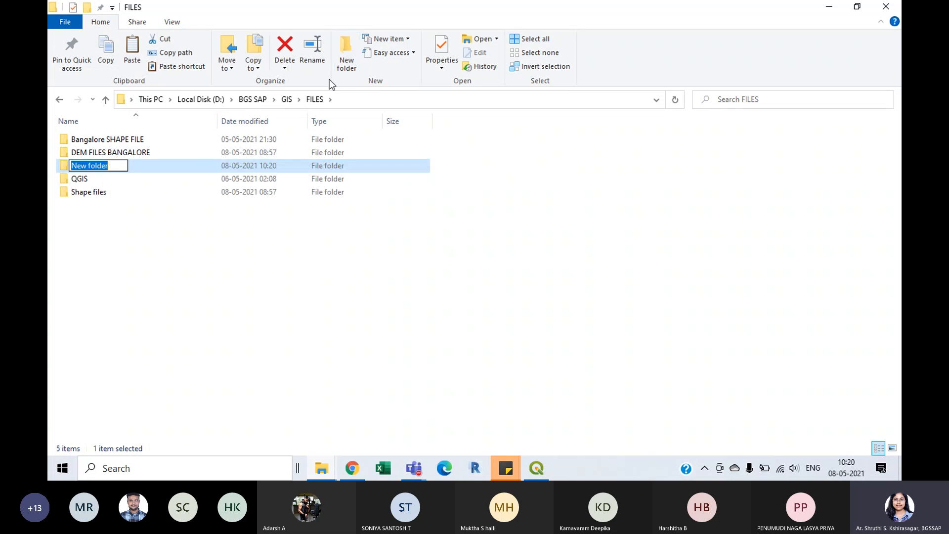
text(DEM DATA)
click(171, 165)
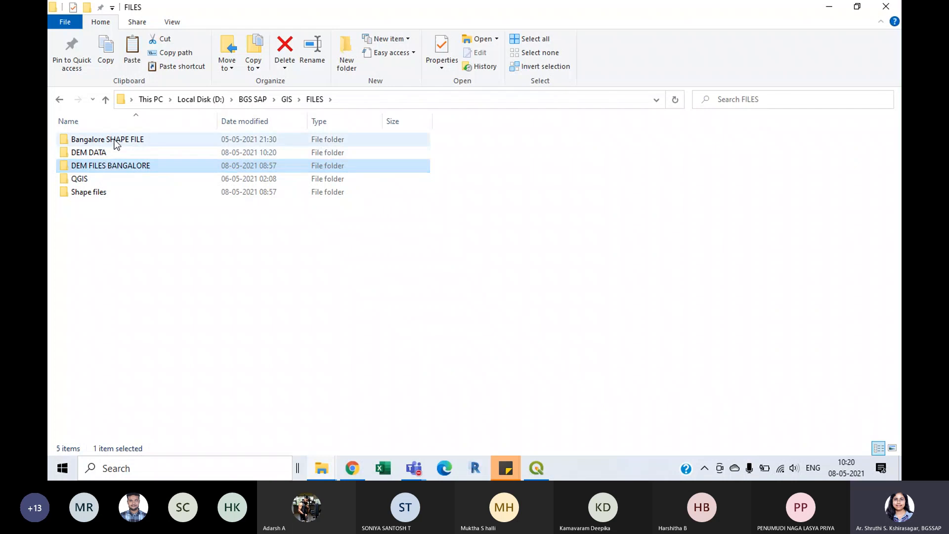
double_click(117, 152)
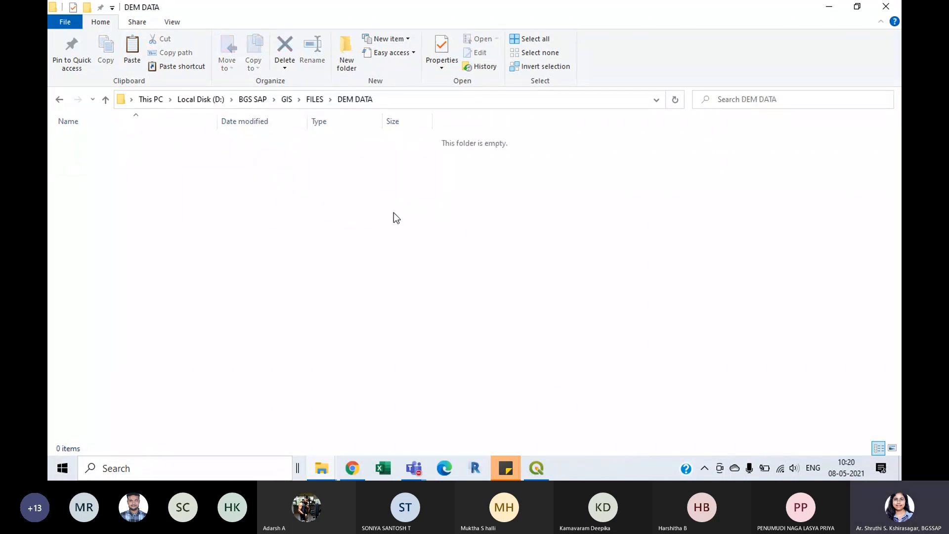
- Paste the DEM zip into DEM DATA and extract it here
key(ctrl+v)
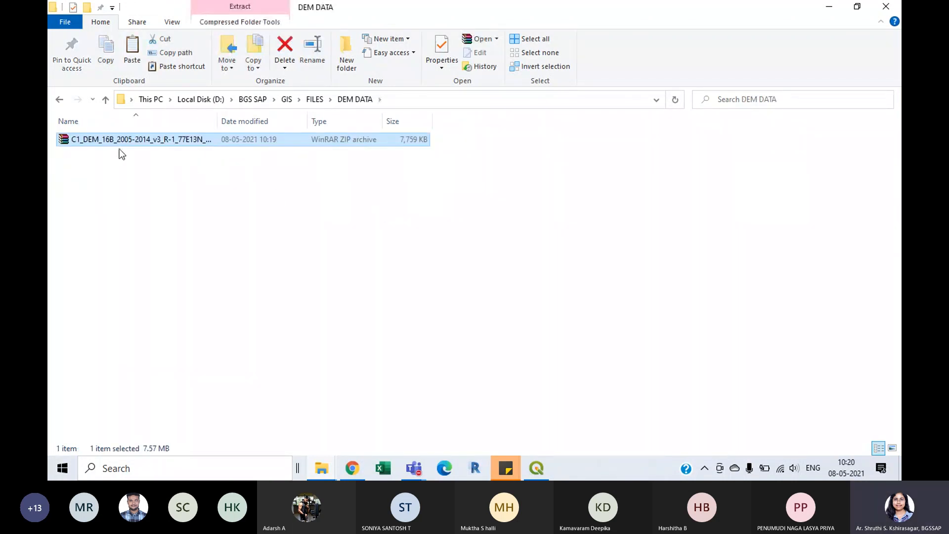
click(162, 157)
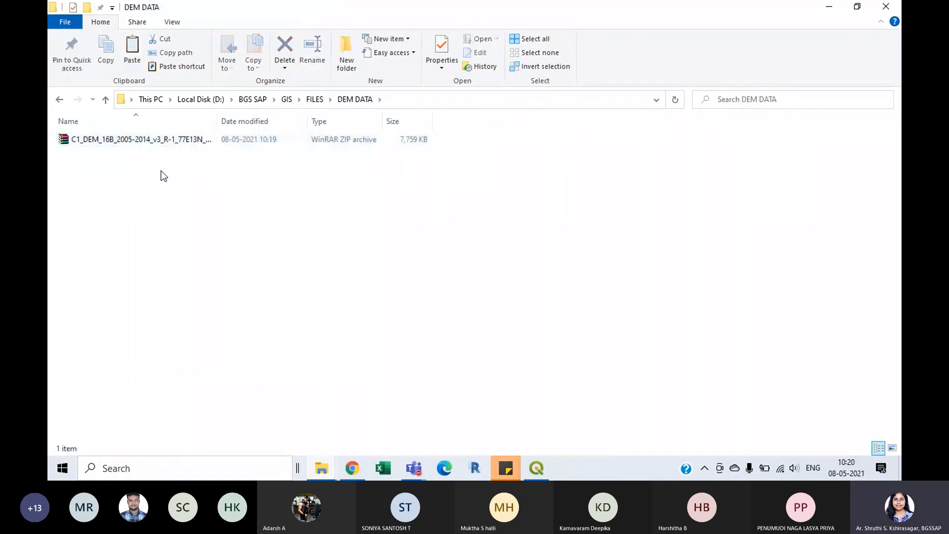
click(147, 139)
right_click(146, 139)
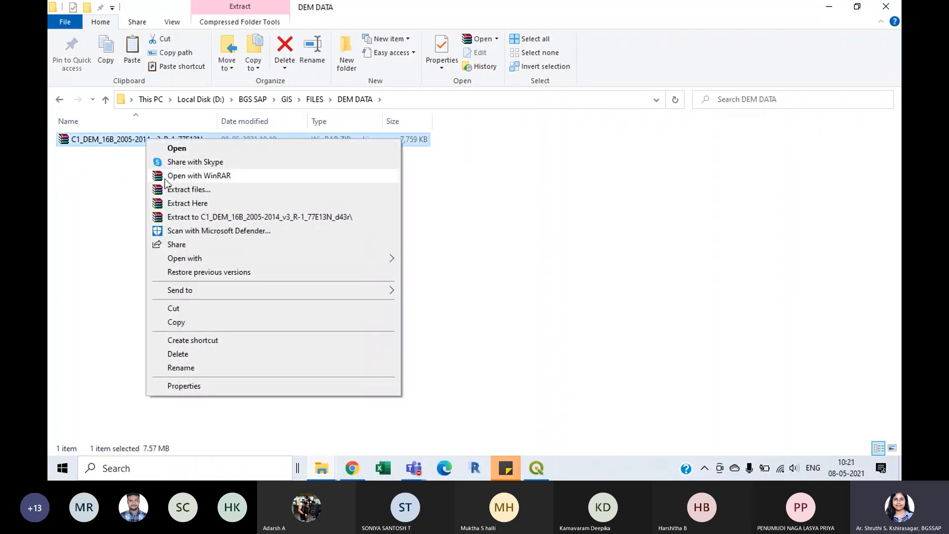
click(178, 204)
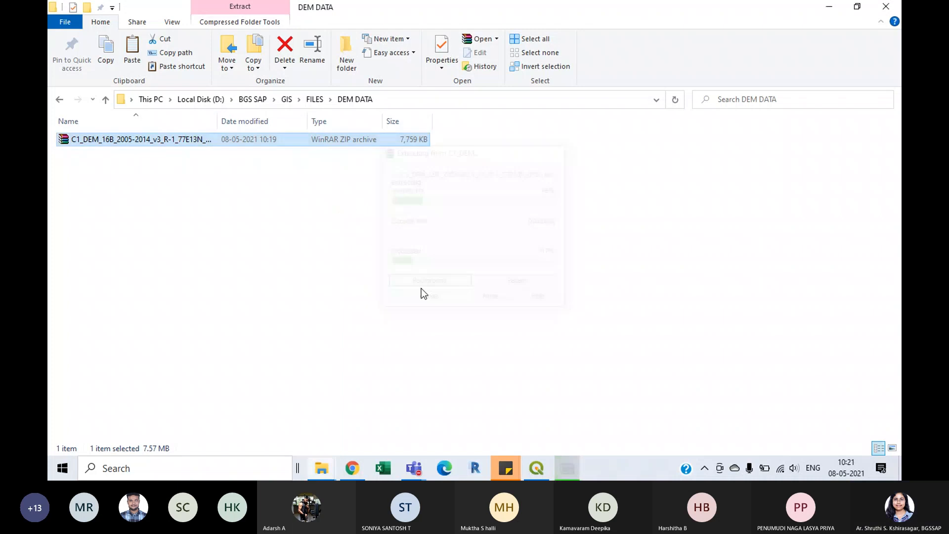
- Delete the leftover zip, keeping the cdnd43r_v3r1 folder, and return to FILES
click(197, 156)
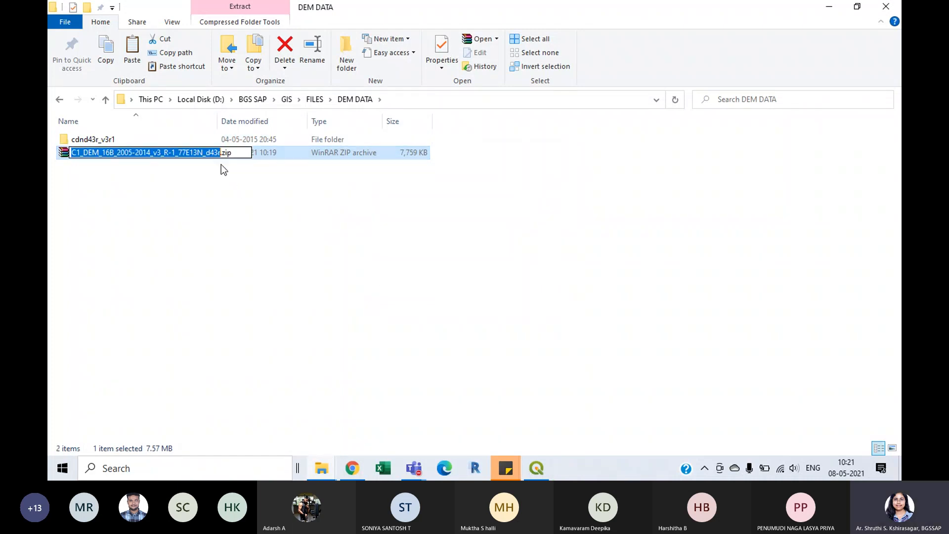
key(Delete)
click(175, 156)
key(Delete)
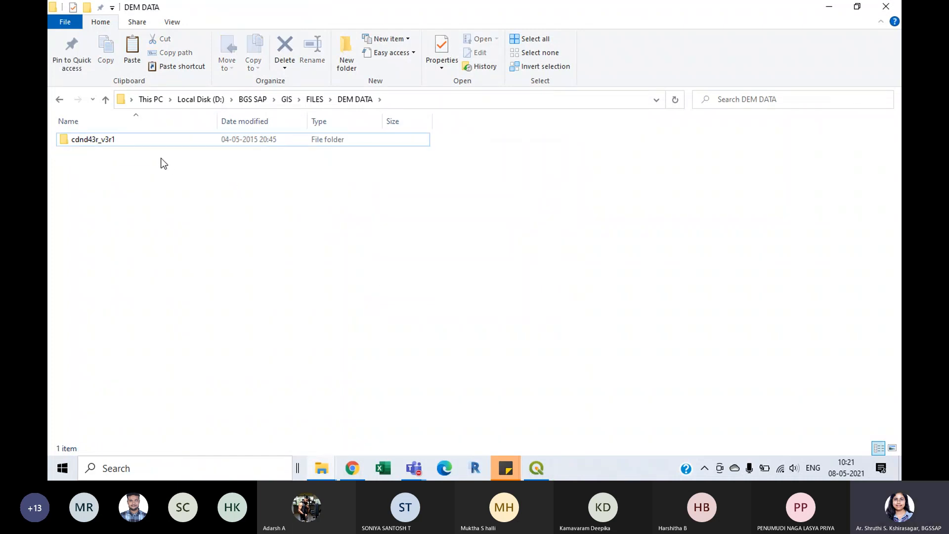
click(106, 141)
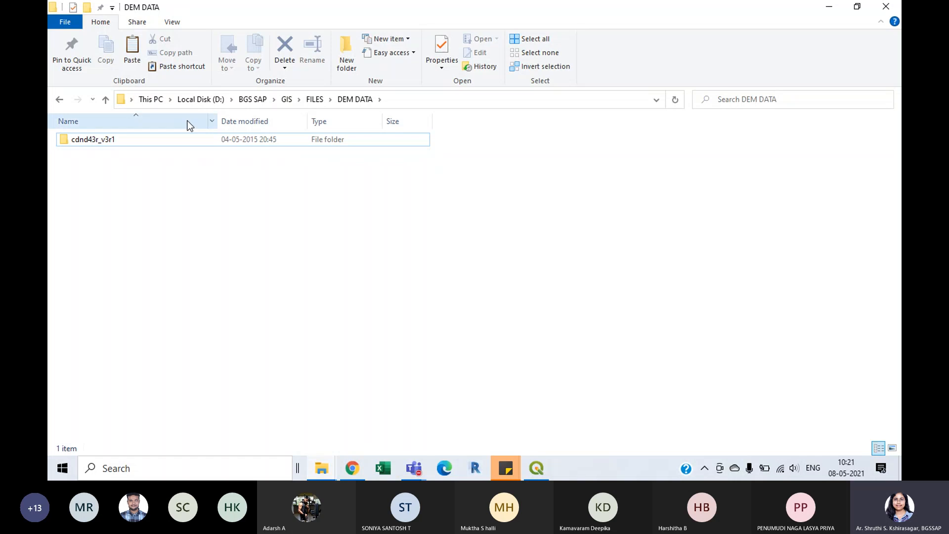
click(105, 102)
click(109, 103)
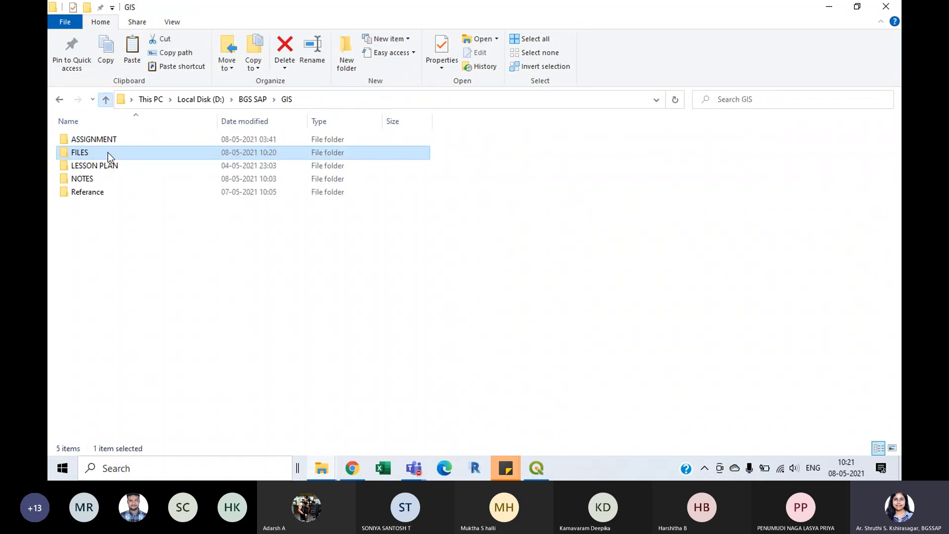
double_click(86, 155)
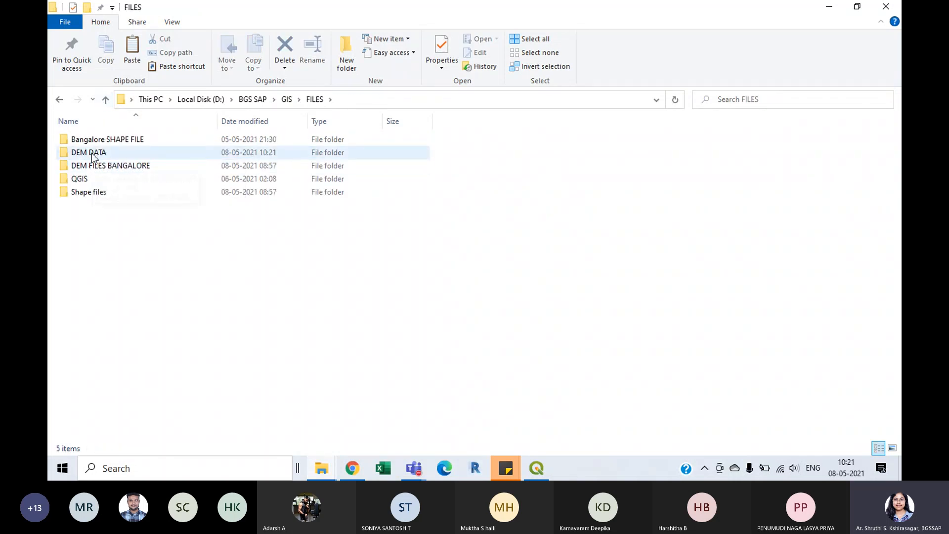
- In QGIS's Browser, expand D:\BGS SAP\GIS\FILES and widen the panel so folder names show fully
click(536, 468)
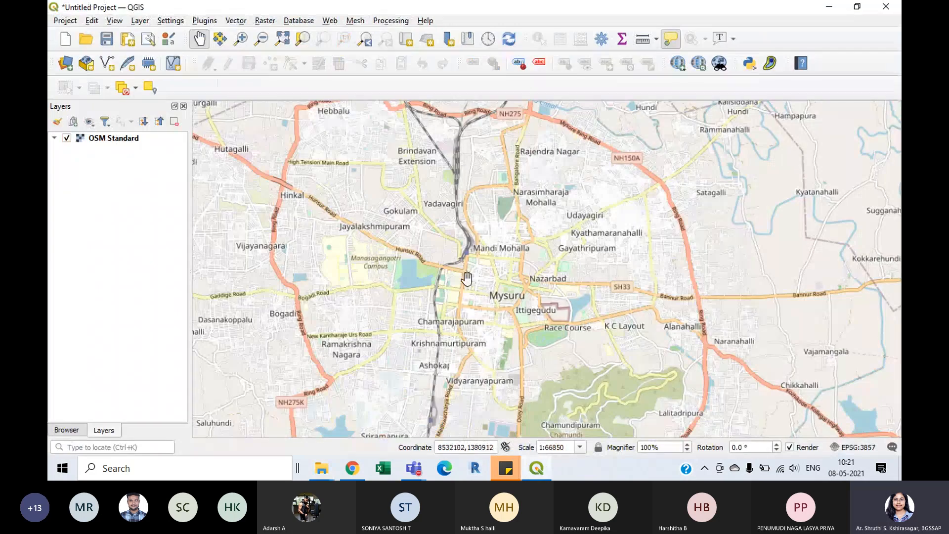
click(67, 429)
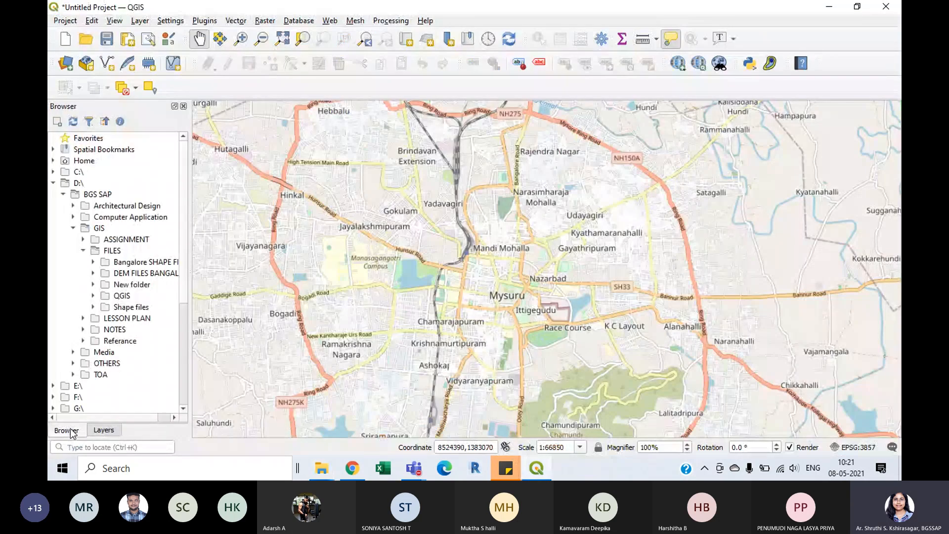
click(73, 229)
click(73, 229)
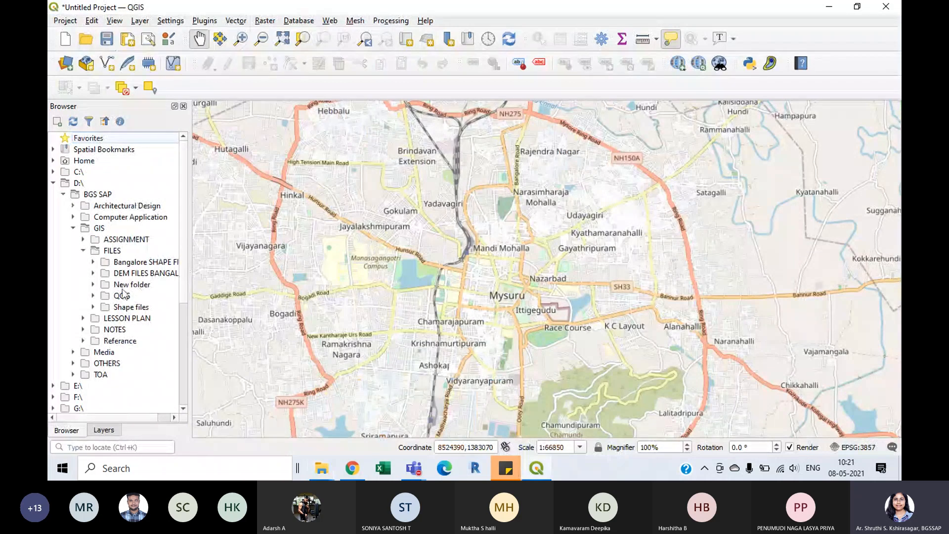
click(95, 287)
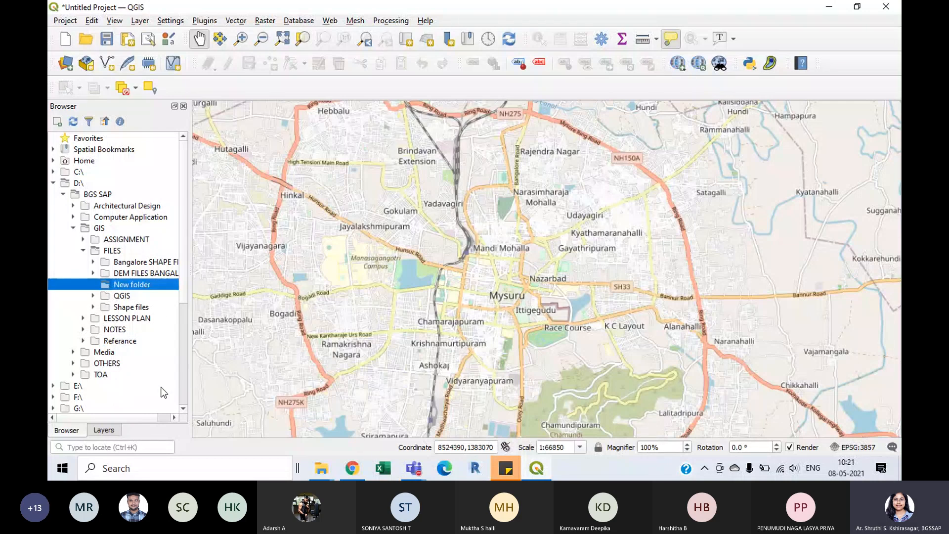
drag(189, 373, 235, 372)
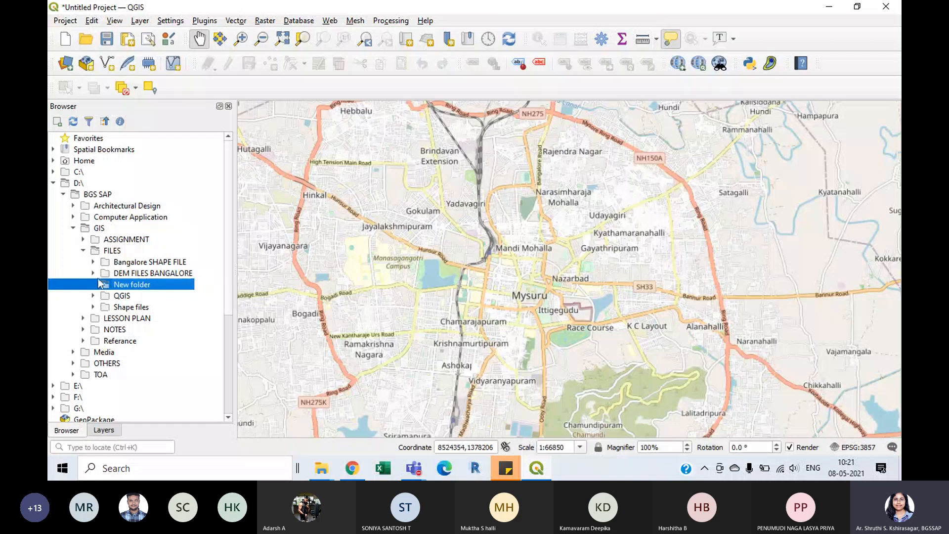
click(93, 274)
click(94, 275)
- Bring the FILES Explorer window forward, peek into DEM DATA, and refresh the FILES listing
click(321, 468)
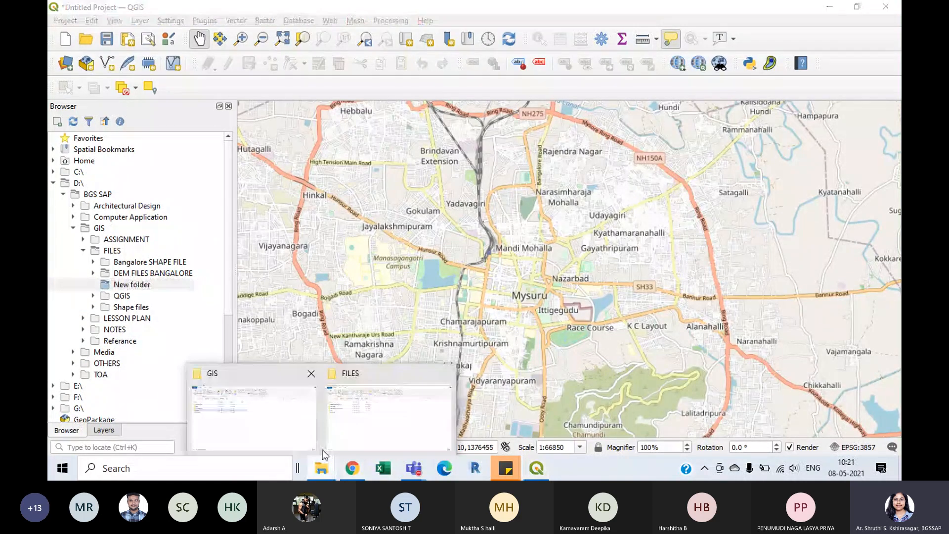
click(334, 426)
double_click(109, 150)
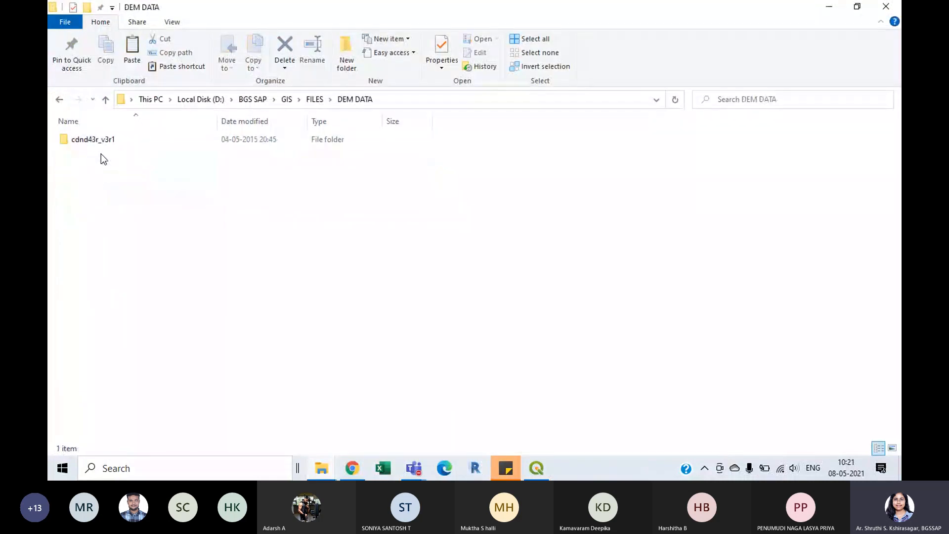
click(105, 100)
click(233, 228)
right_click(233, 227)
click(261, 278)
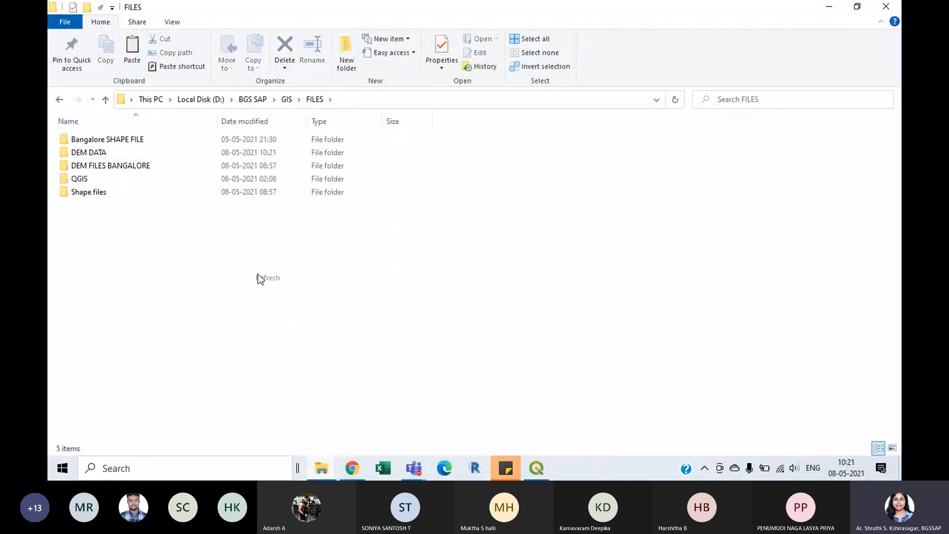
- Open GIS > FILES > DEM DATA > cdnd43r_v3r1 to check its nine DEM files, then return to QGIS
click(528, 468)
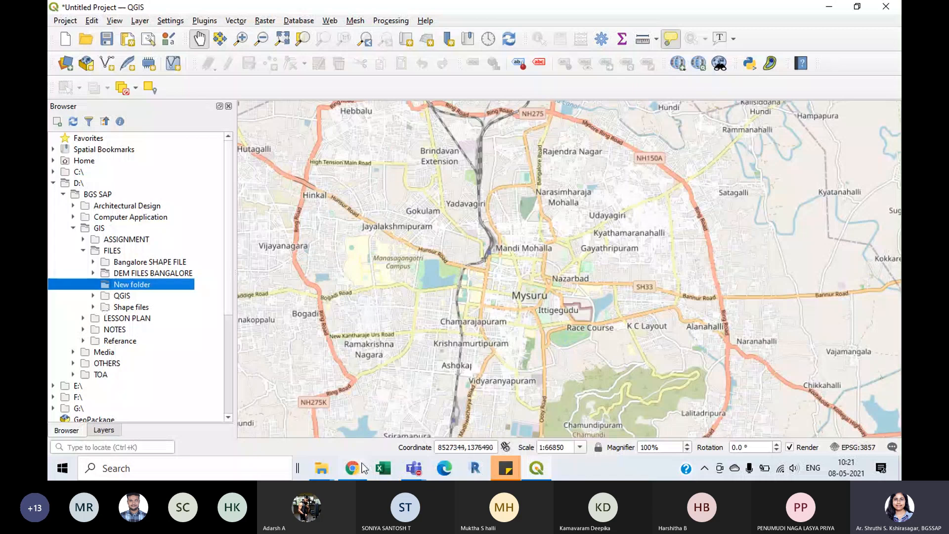
mouse_move(322, 475)
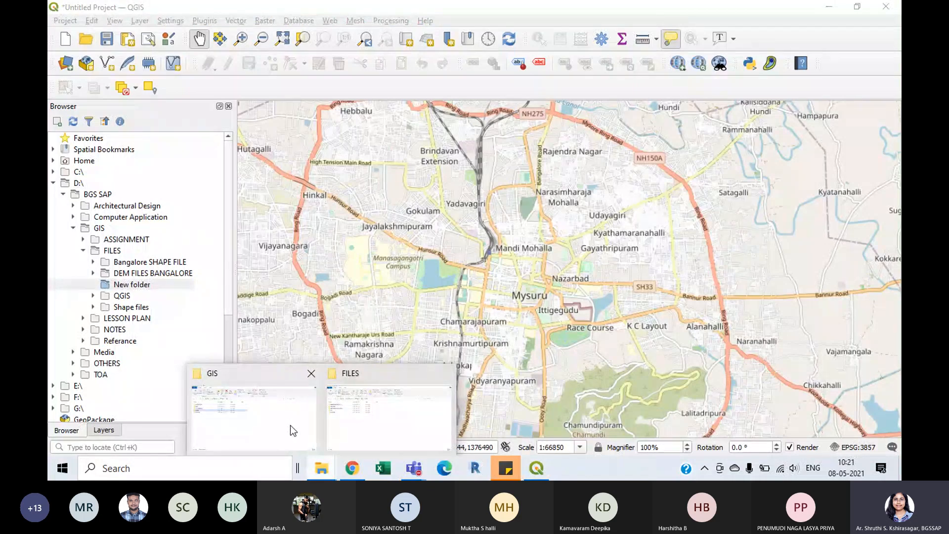
click(290, 425)
double_click(101, 153)
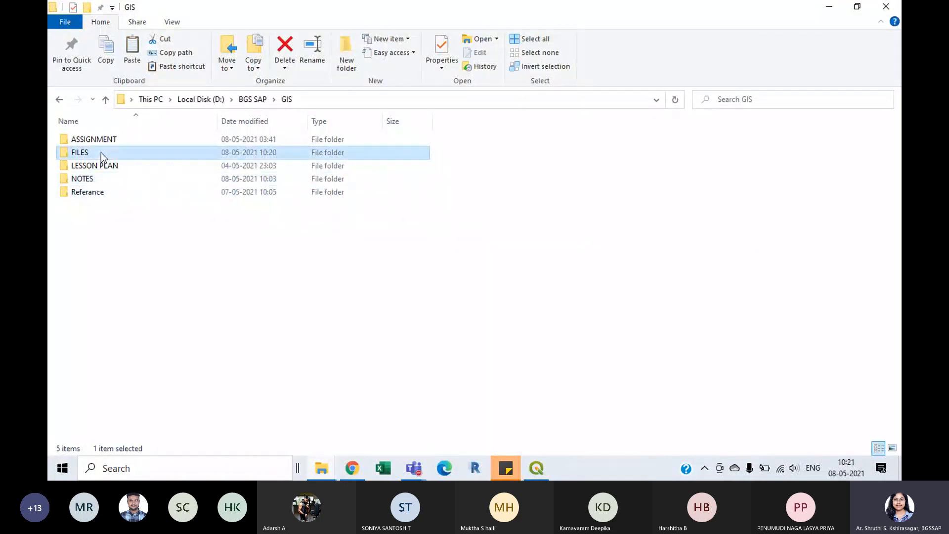
double_click(132, 154)
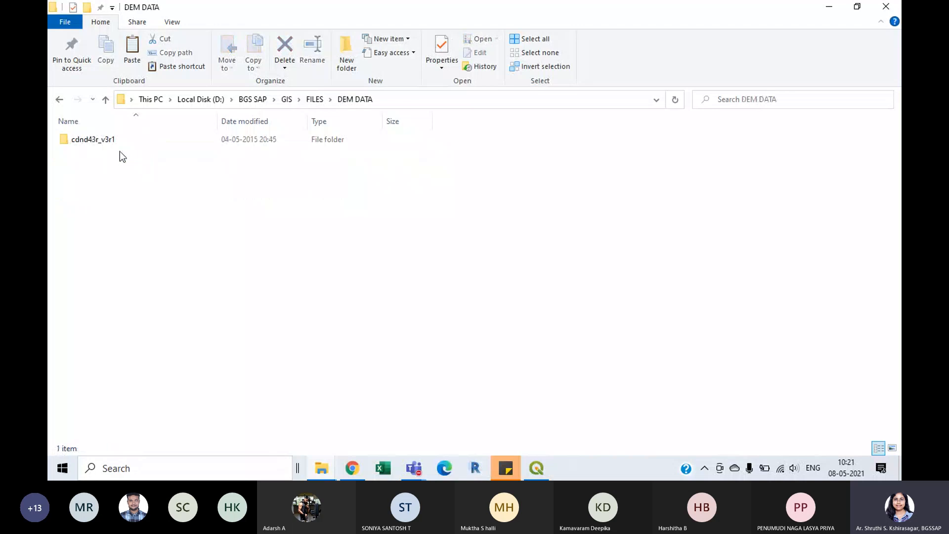
click(105, 140)
double_click(105, 141)
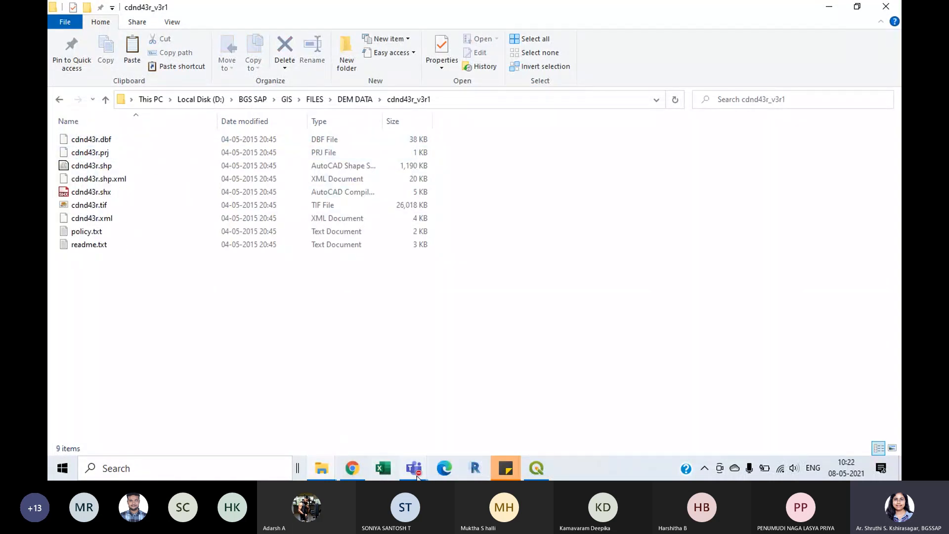
click(536, 468)
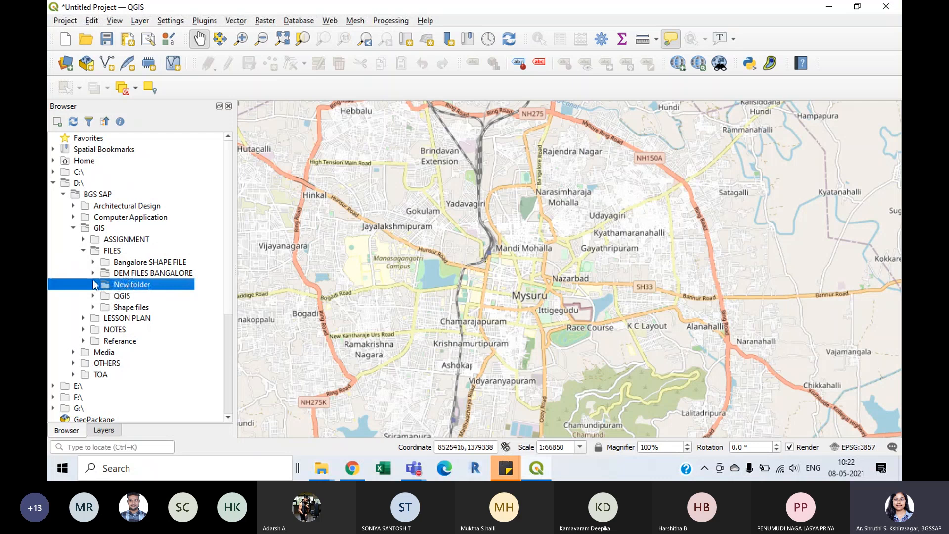
- Expand DEM FILES BANGALORE > cdnd43r in the Browser and drag cdnd43r.tif from Explorer onto the map
click(94, 273)
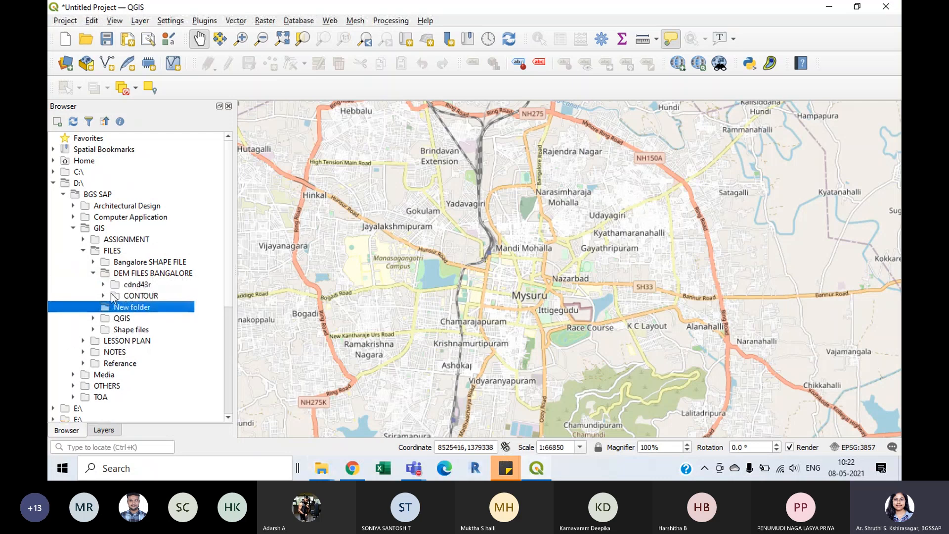
click(103, 284)
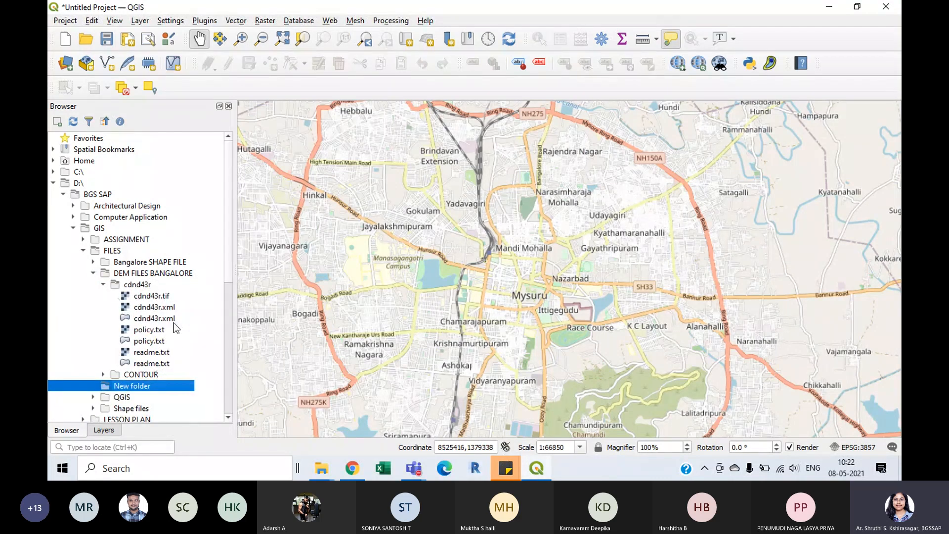
click(321, 475)
click(295, 421)
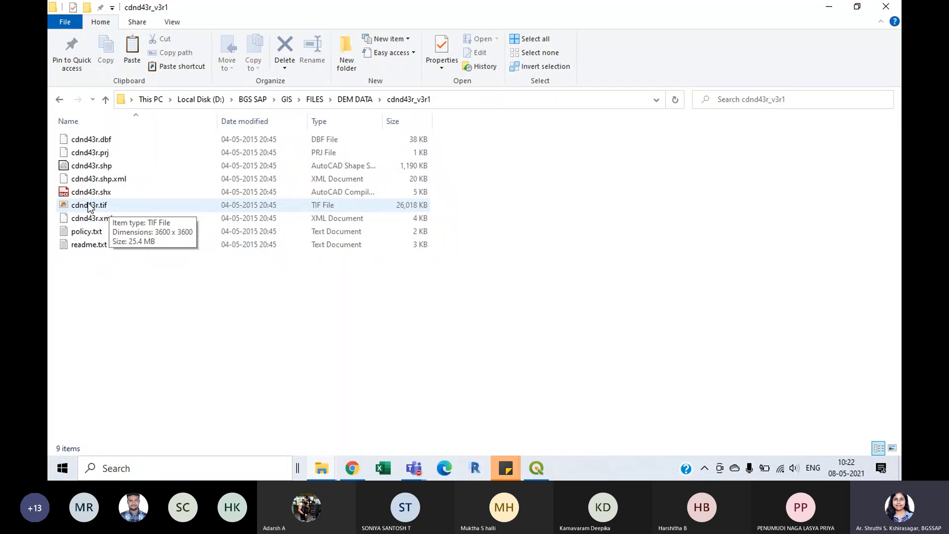
drag(90, 203, 523, 328)
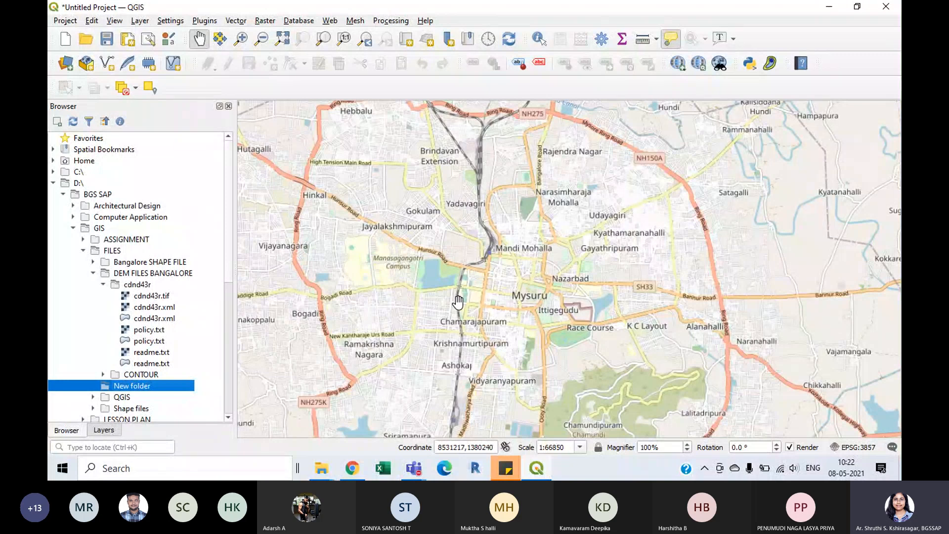
scroll(443, 280, down, 3)
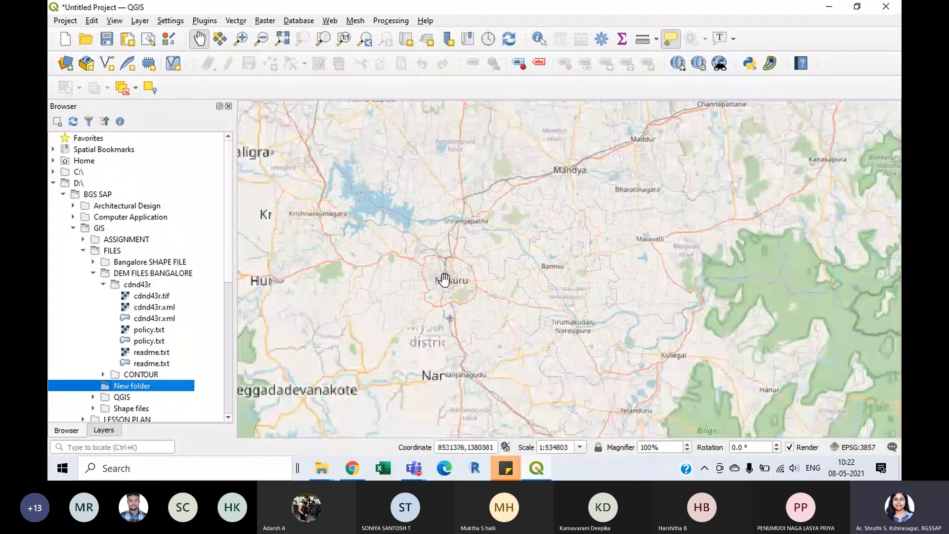
scroll(443, 280, up, 3)
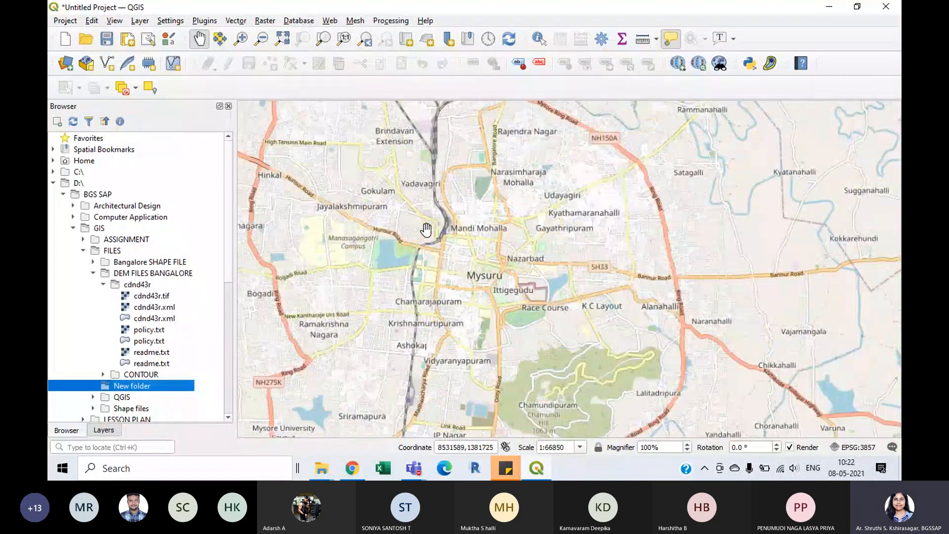
- Toggle the cdnd43r and OSM Standard layers and look over cdnd43r's Layer Properties without changes
click(103, 430)
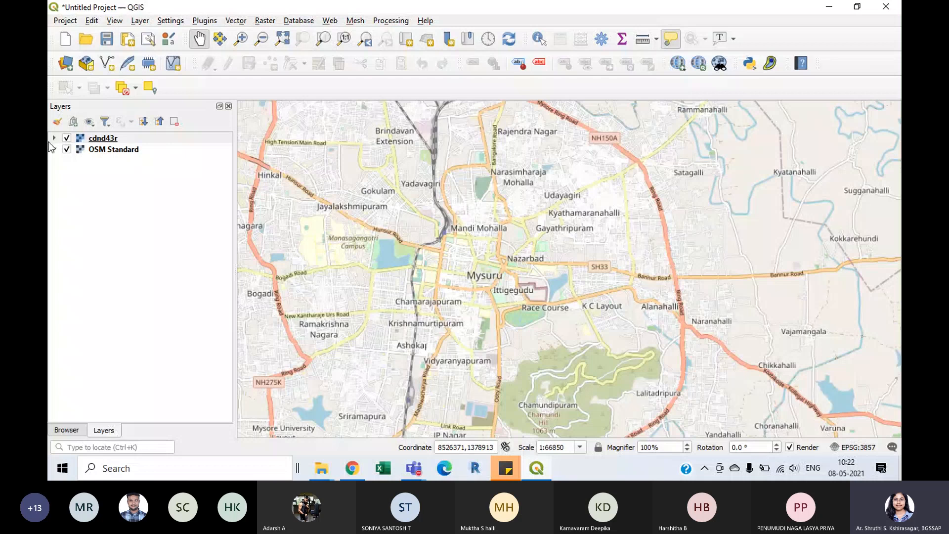
click(65, 137)
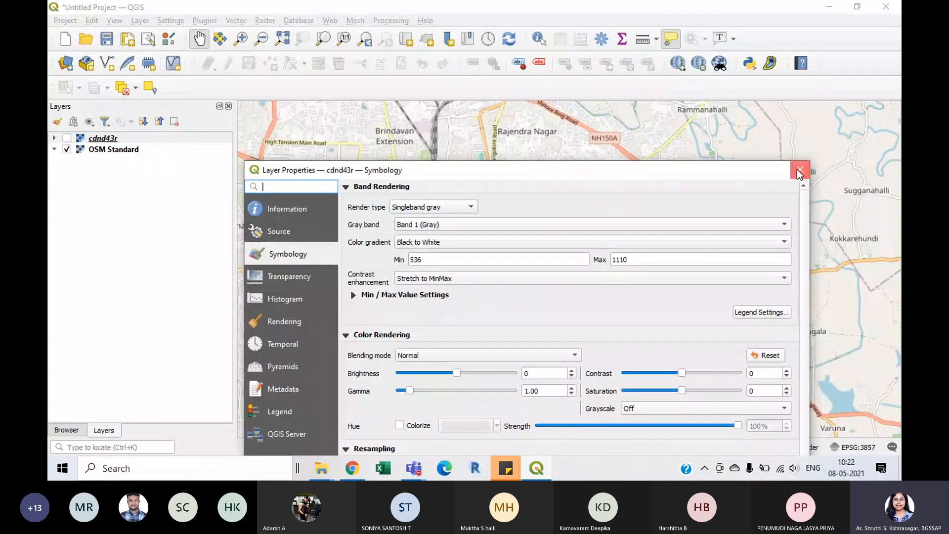
click(799, 170)
scroll(471, 246, down, 1)
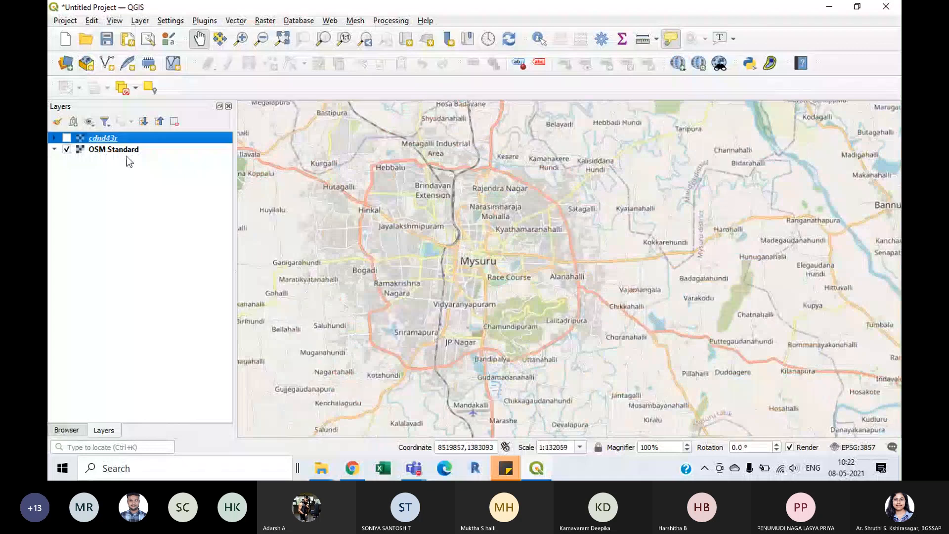
click(67, 138)
click(67, 151)
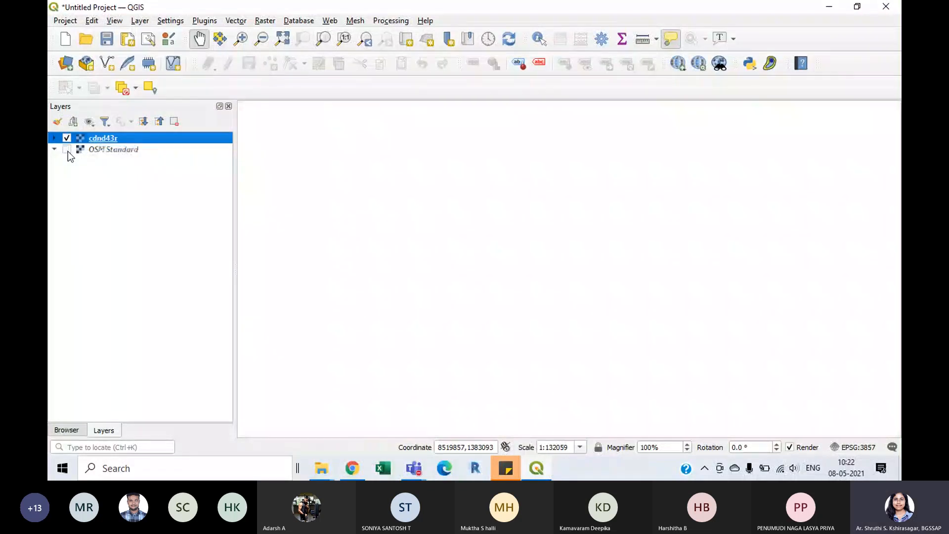
click(67, 151)
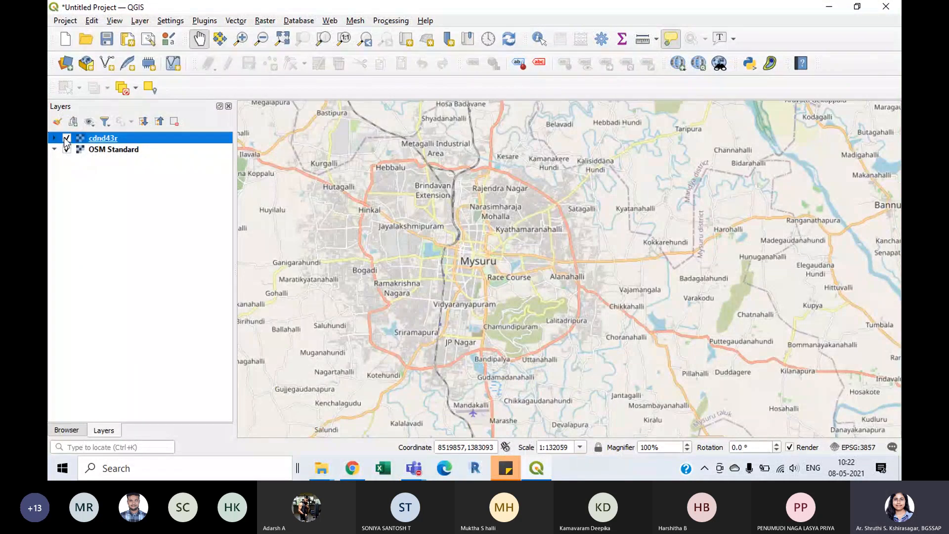
double_click(67, 140)
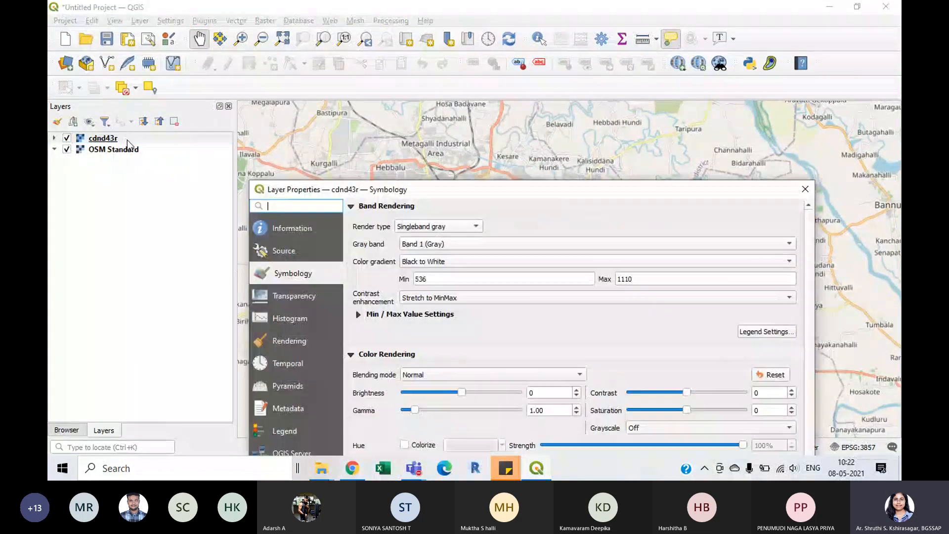
click(805, 189)
- Remove the cdnd43r layer from the project, confirming with OK
right_click(183, 139)
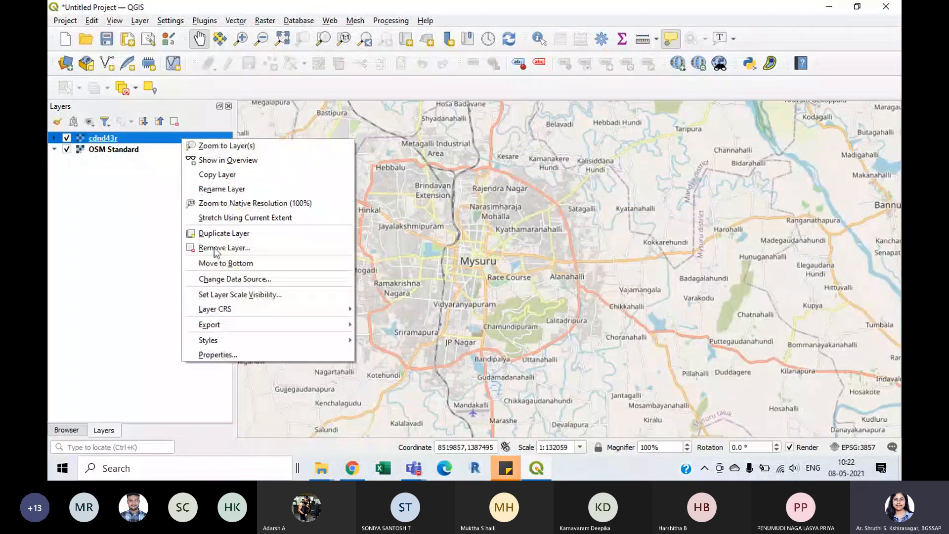
mouse_move(206, 322)
click(208, 247)
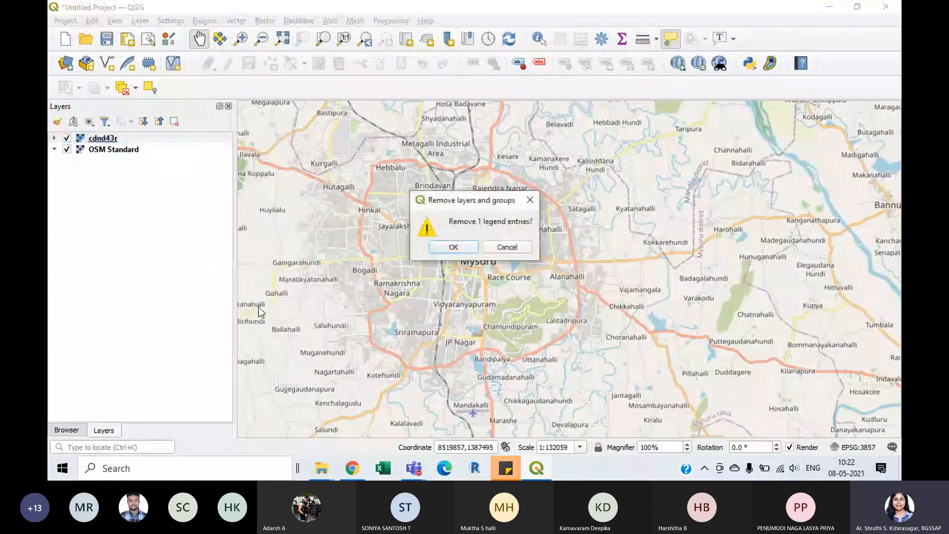
click(453, 248)
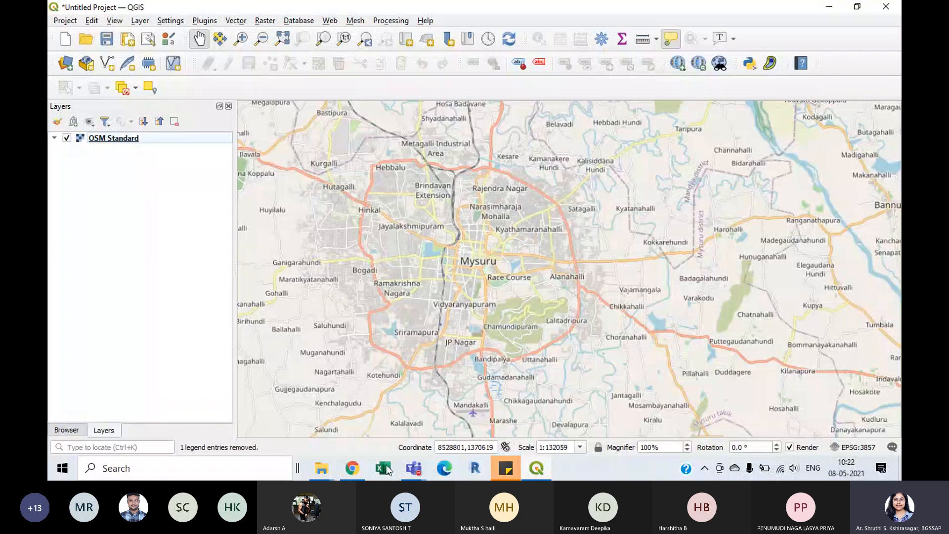
- Drag cdnd43r.tif from the cdnd43r_v3r1 Explorer window into QGIS as a layer
click(325, 472)
click(295, 432)
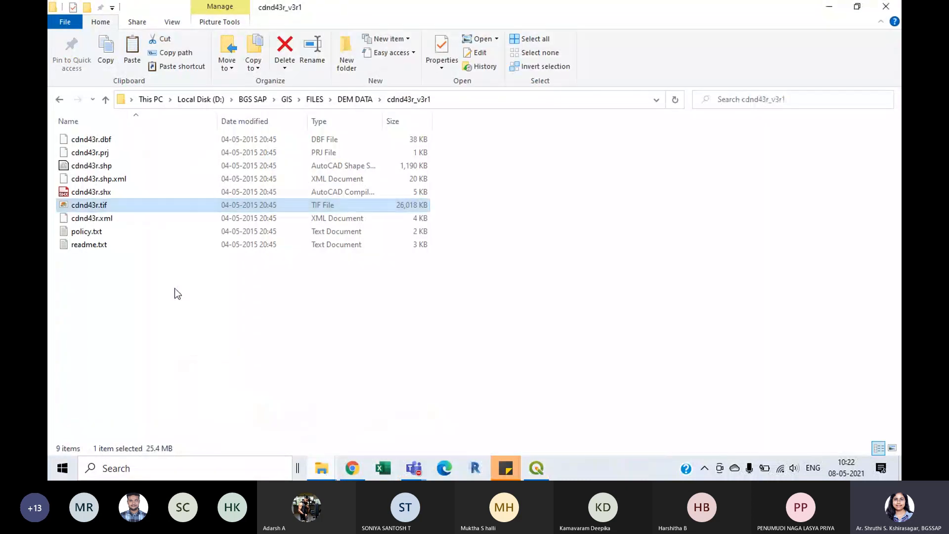
drag(120, 202, 481, 302)
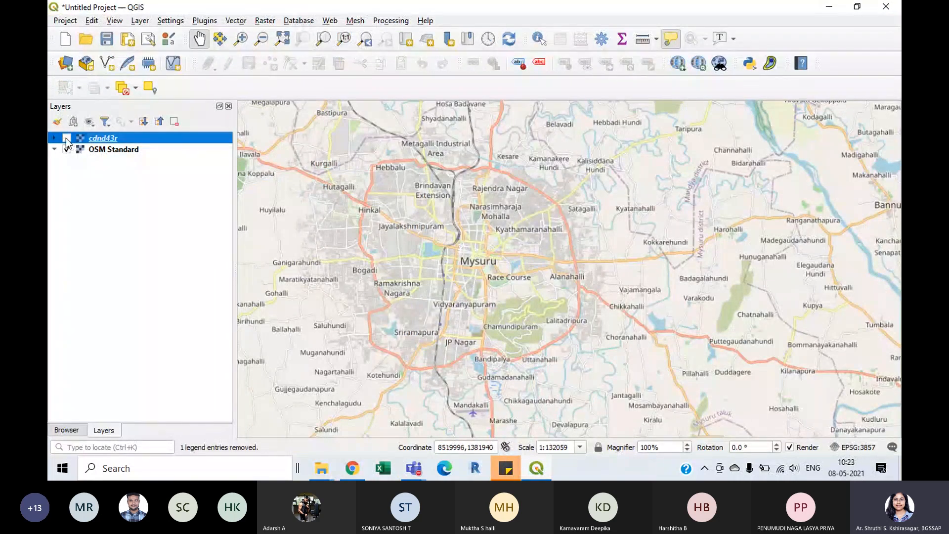
- Remove the cdnd43r layer again and bring back the file browser tree
right_click(132, 139)
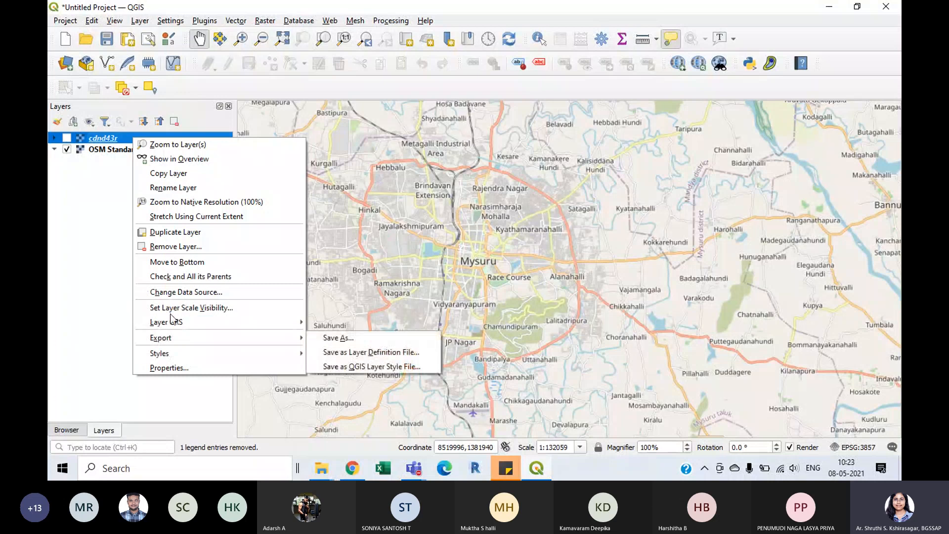
click(182, 247)
click(459, 250)
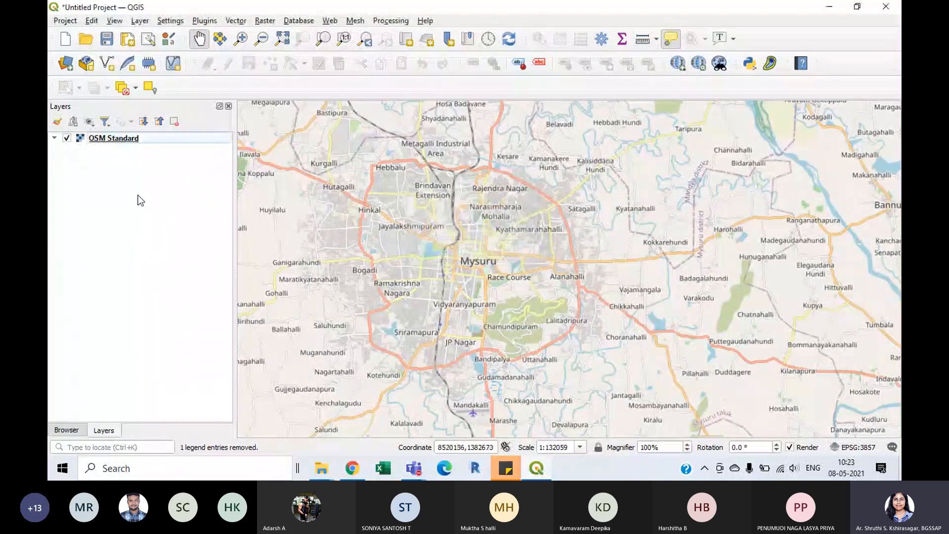
click(67, 430)
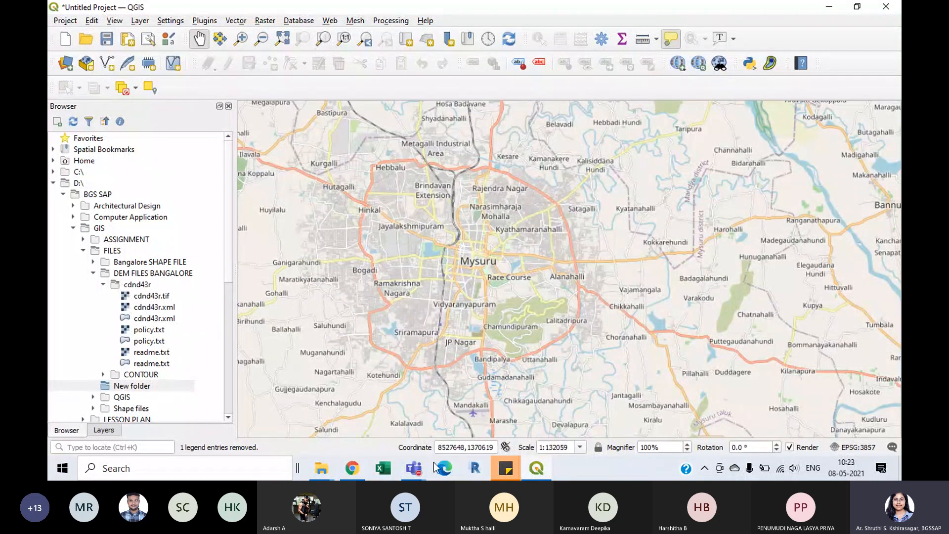
- Open FILES > DEM FILES BANGALORE > cdnd43r in Explorer, then drag cdnd43r.tif from QGIS's Browser onto the map
mouse_move(321, 469)
click(278, 402)
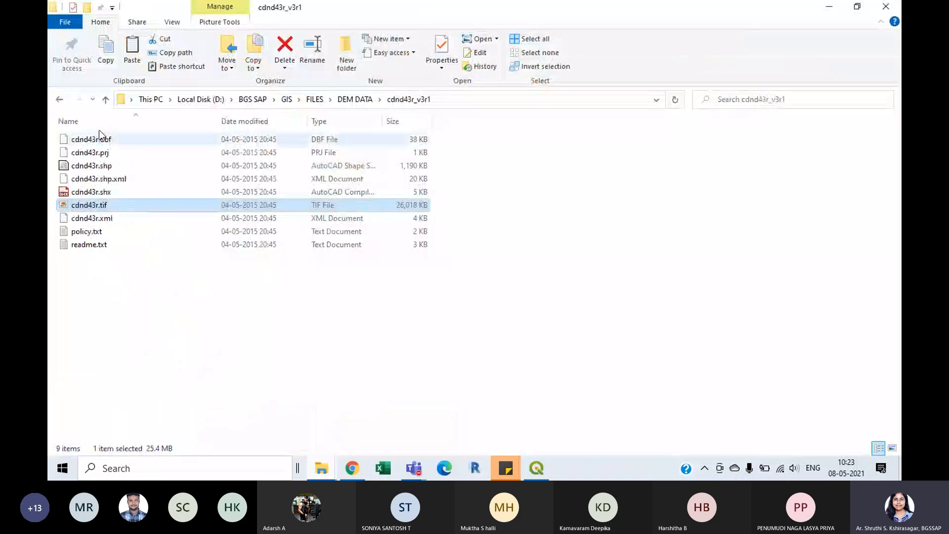
click(105, 99)
click(105, 99)
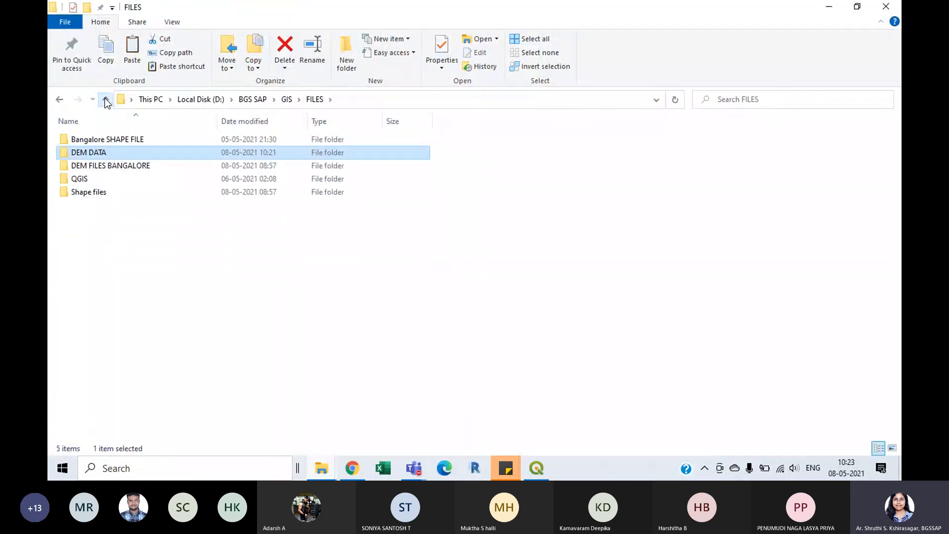
double_click(131, 168)
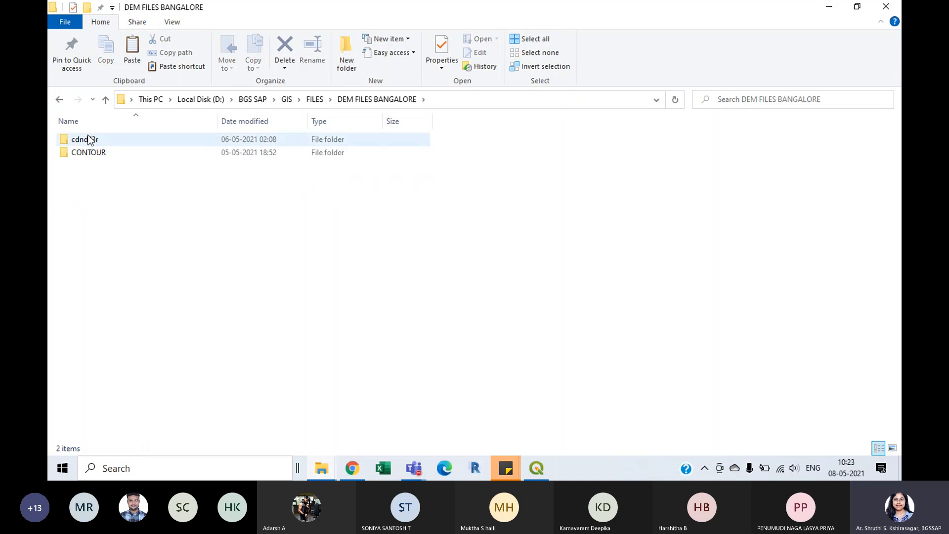
double_click(91, 144)
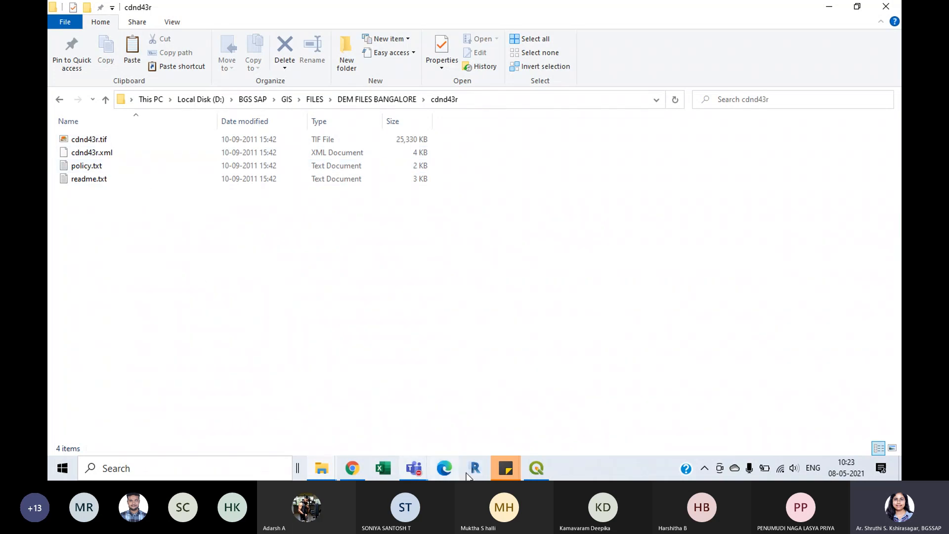
click(535, 473)
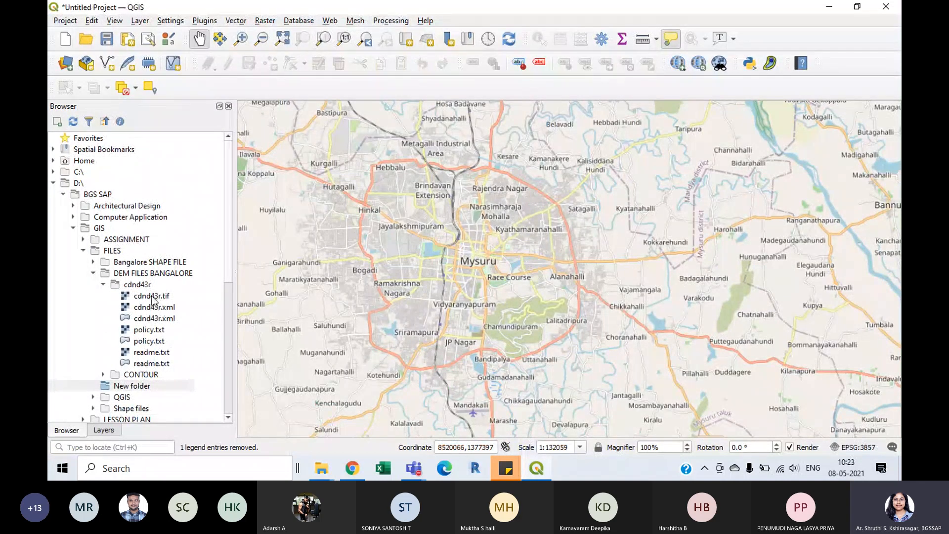
drag(153, 298, 442, 265)
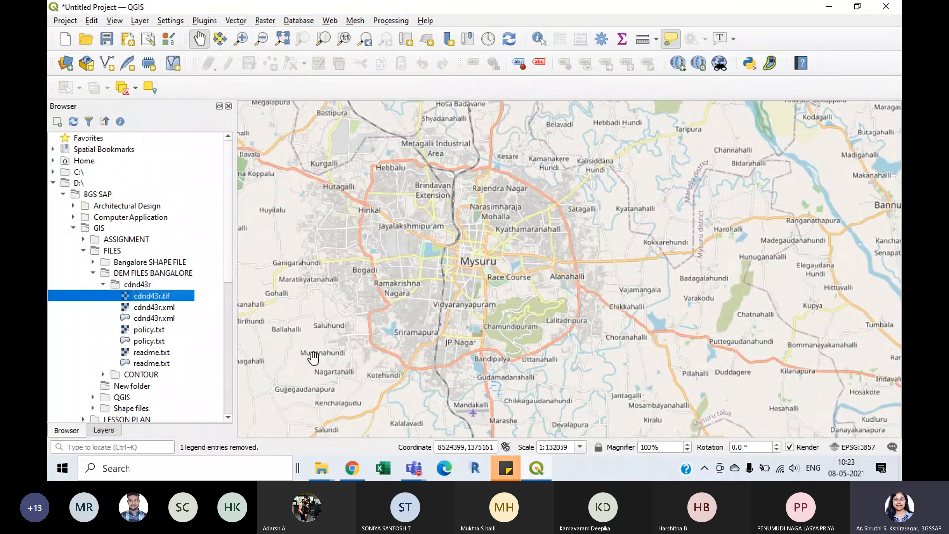
- View the cdnd43r raster alone by briefly hiding and restoring the OSM Standard basemap
click(105, 430)
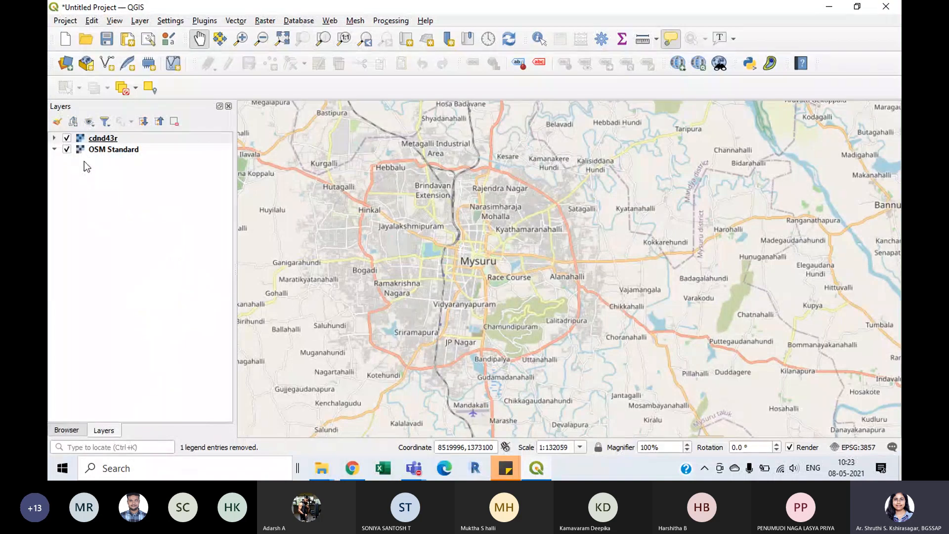
double_click(67, 152)
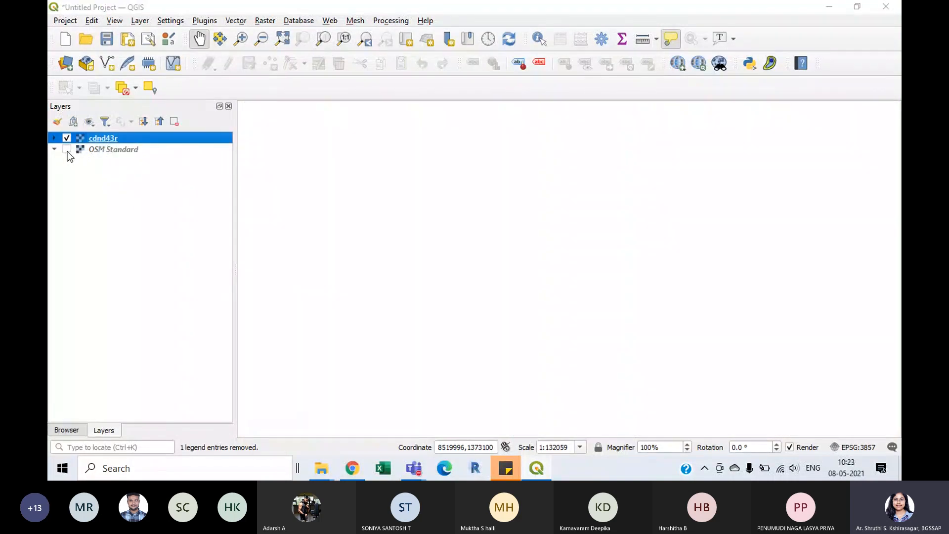
click(810, 208)
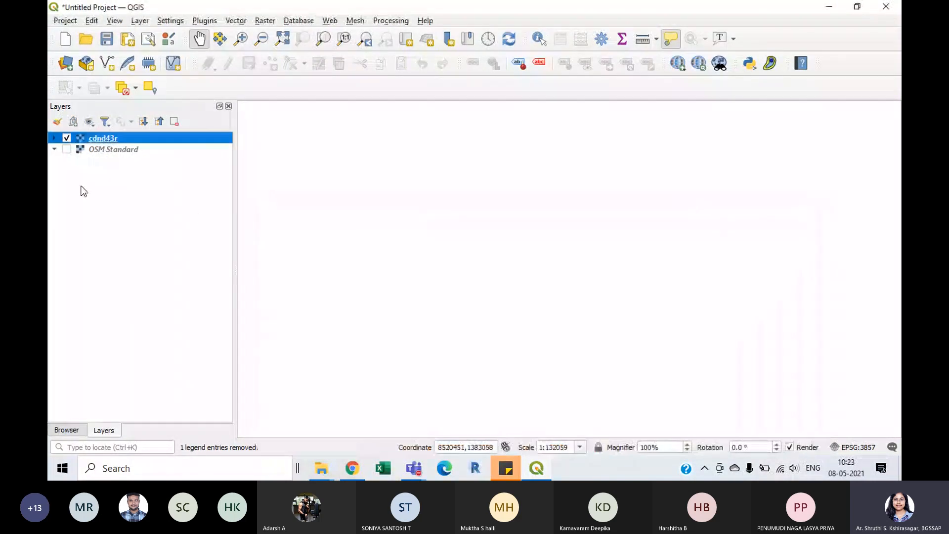
click(67, 150)
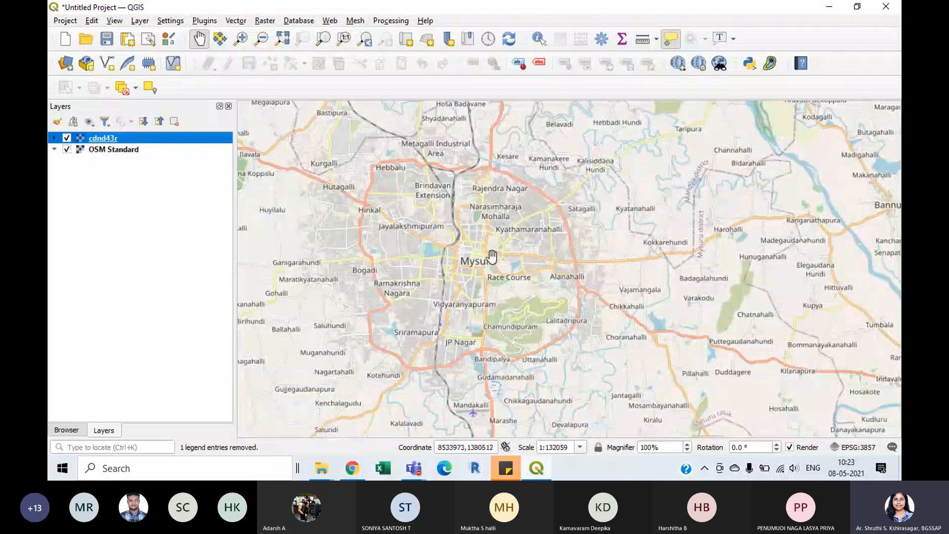
- Centre the map on the grey cdnd43r raster, hide that layer, and return to File Explorer
scroll(487, 254, up, 1)
scroll(444, 280, down, 6)
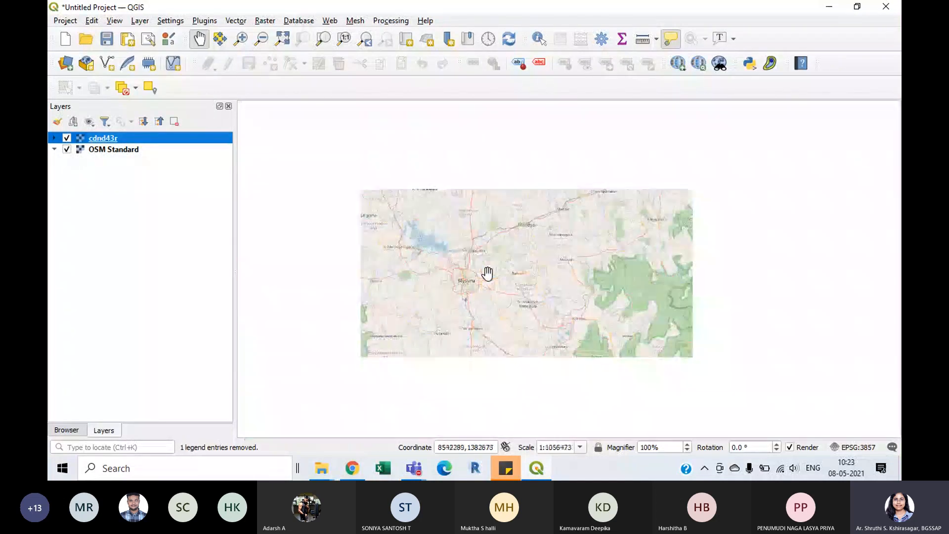
scroll(579, 187, up, 2)
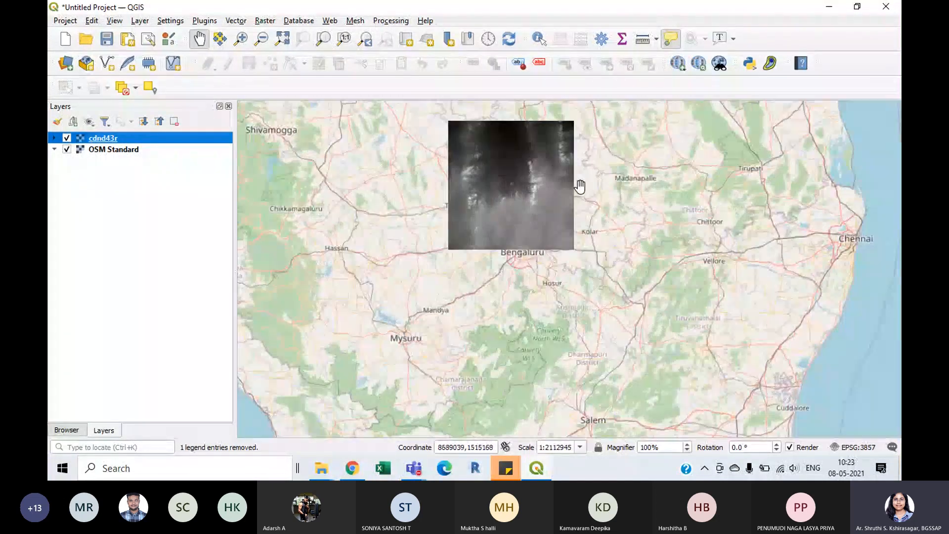
drag(572, 191, 516, 236)
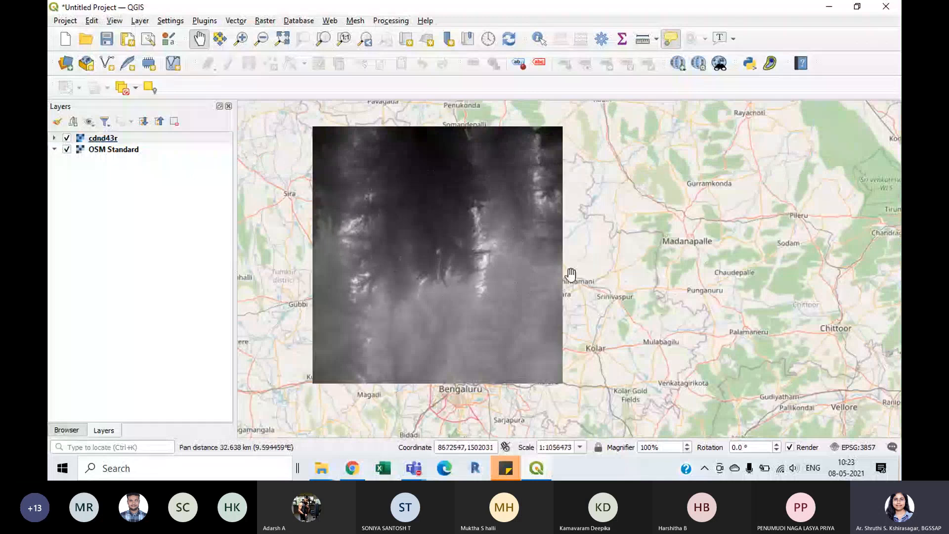
scroll(491, 212, down, 2)
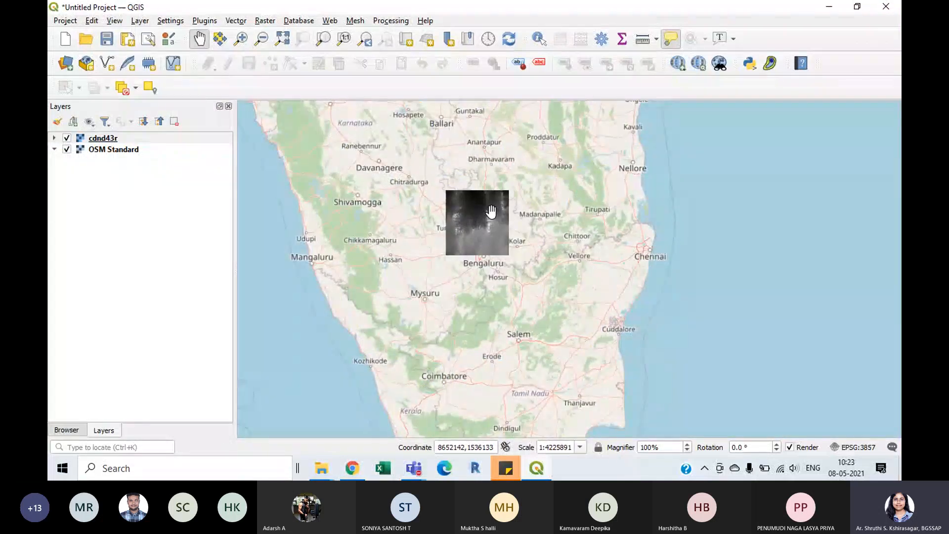
scroll(491, 212, up, 2)
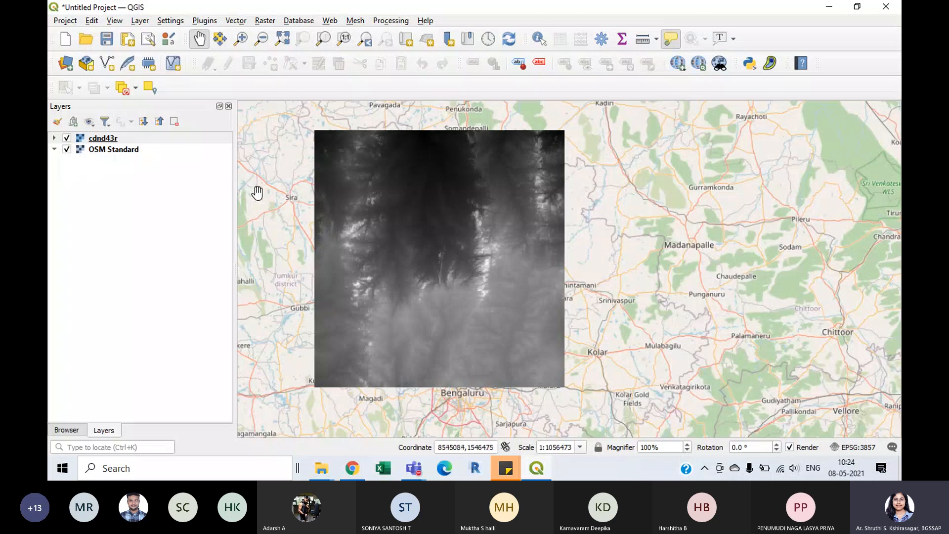
click(66, 139)
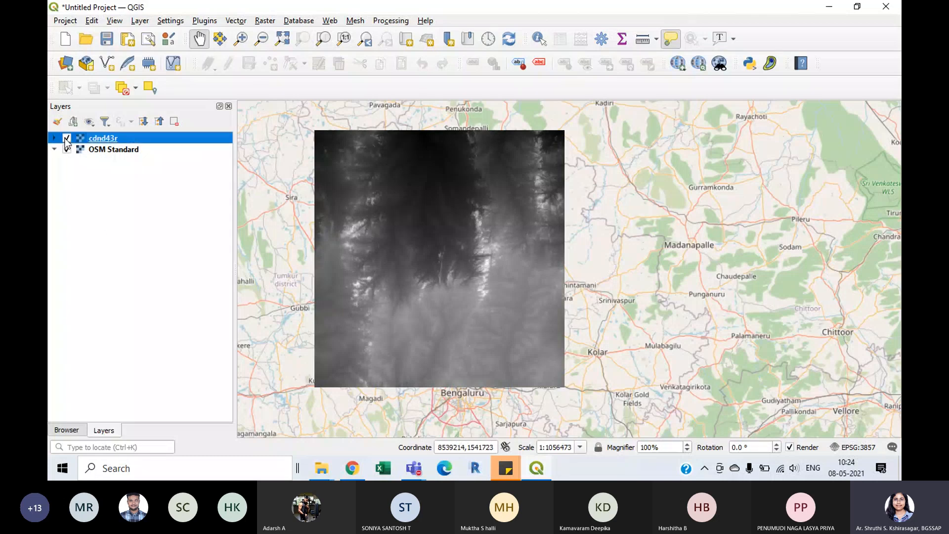
mouse_move(324, 473)
click(345, 382)
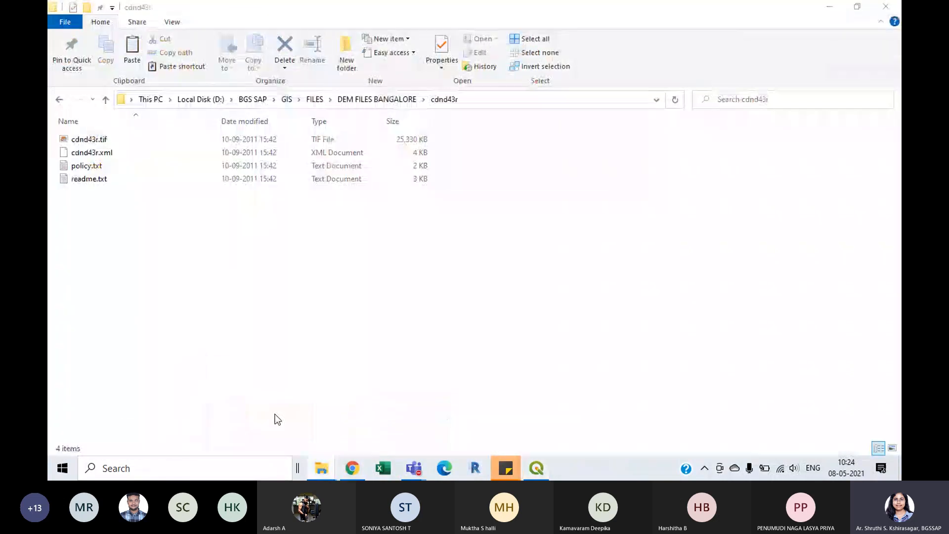
- Drag cdnd43r.tif from FILES/DEM DATA/cdnd43r_v3r1 into QGIS as a new raster layer
click(105, 100)
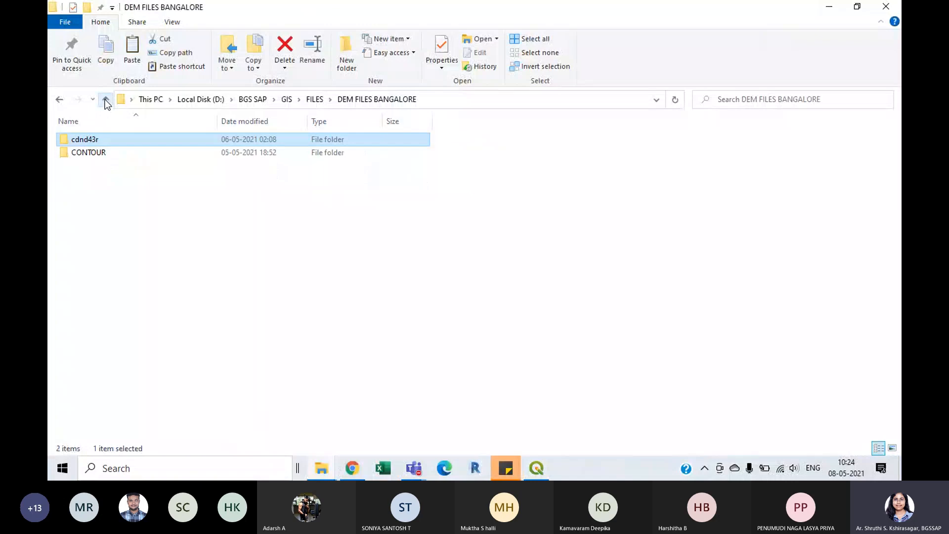
click(106, 99)
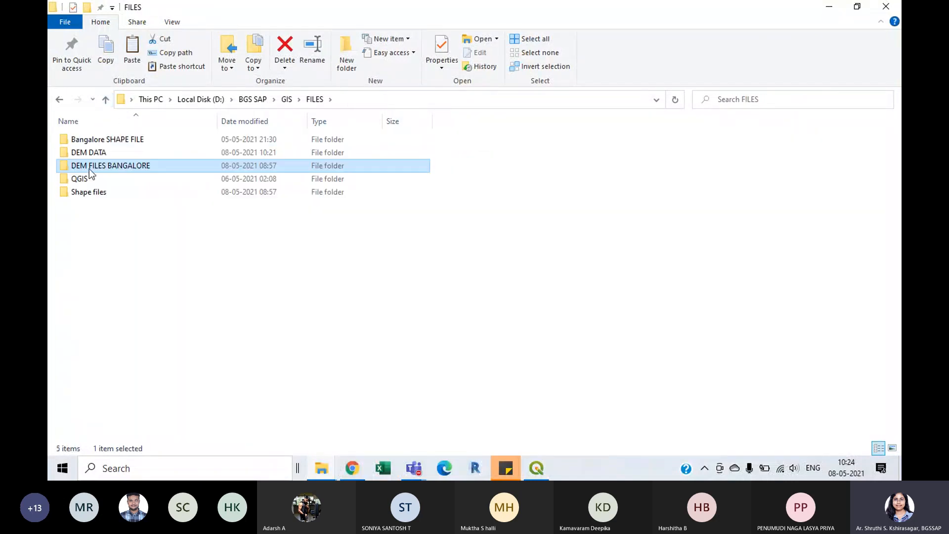
double_click(100, 153)
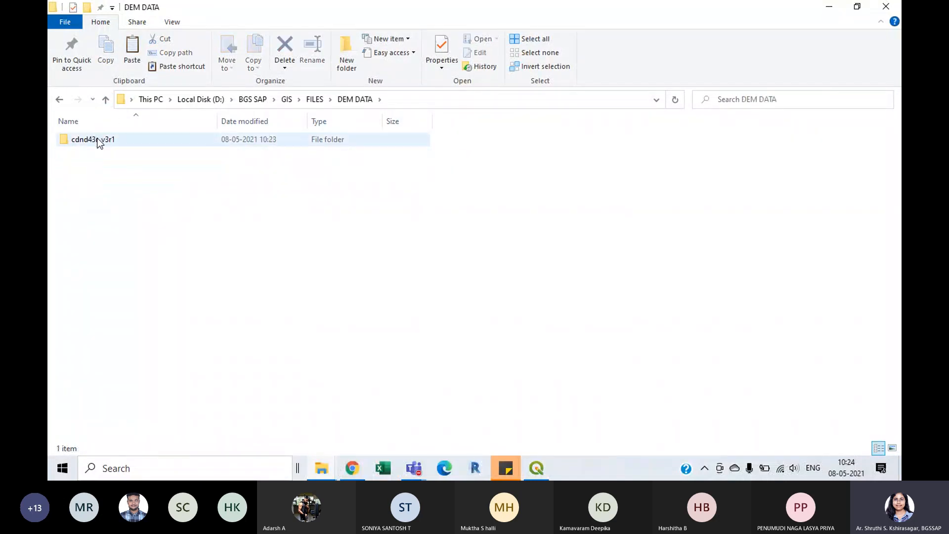
double_click(97, 140)
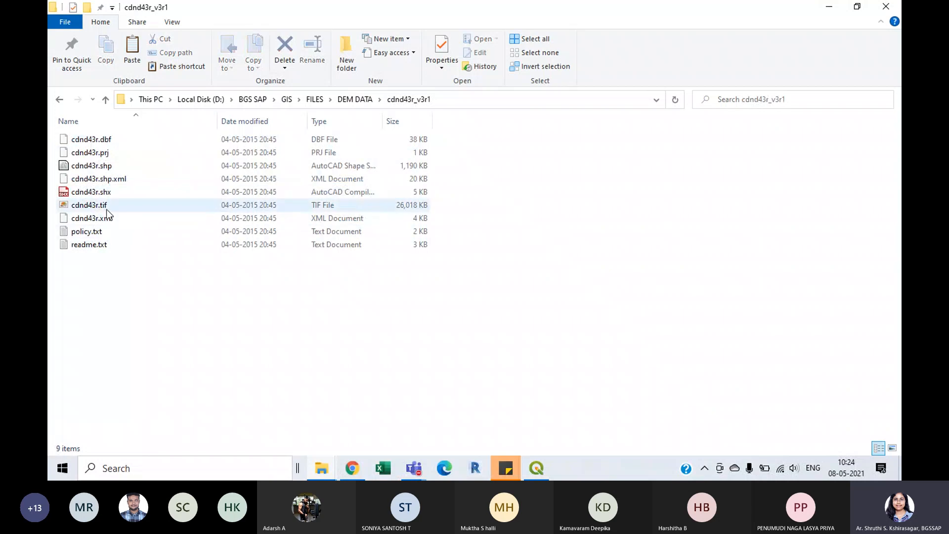
drag(93, 206, 509, 266)
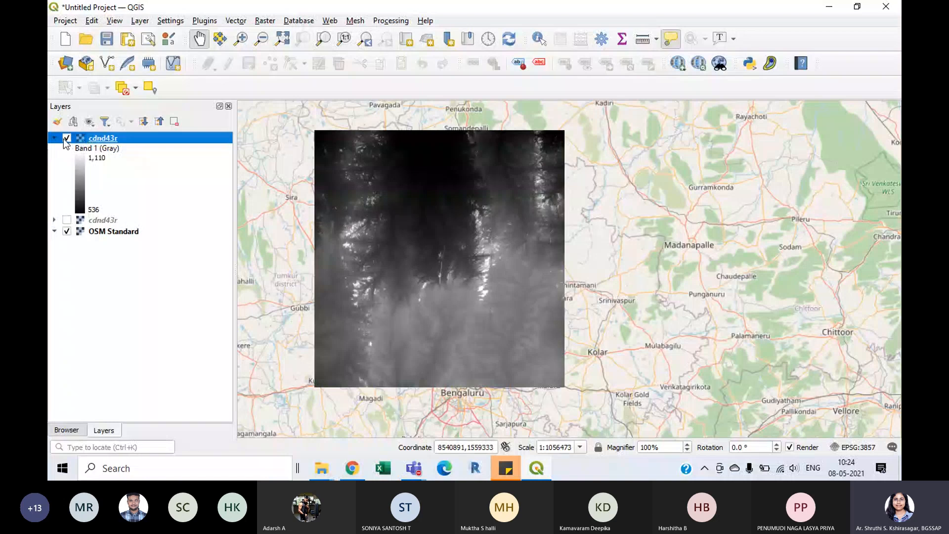
- Remove the duplicate second cdnd43r layer from the Layers panel
click(65, 138)
right_click(147, 140)
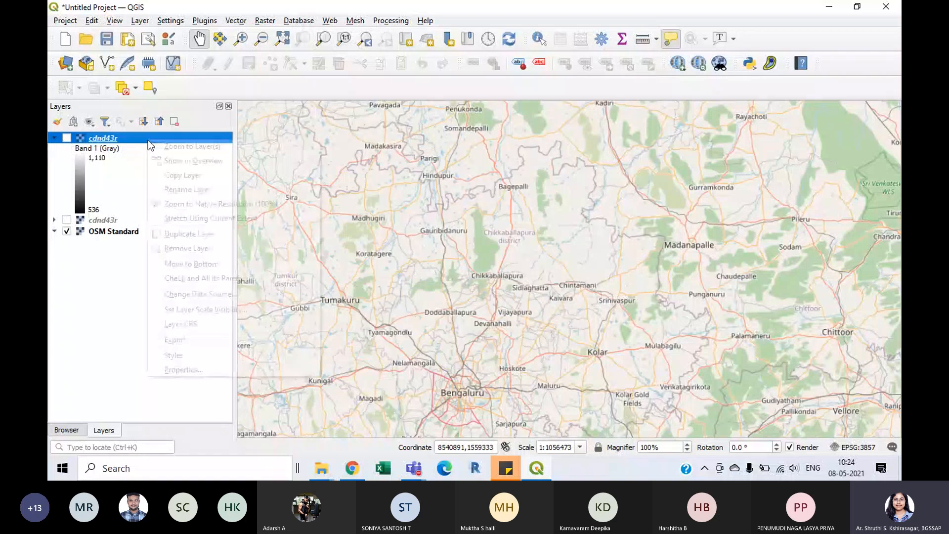
click(111, 221)
right_click(138, 220)
click(173, 326)
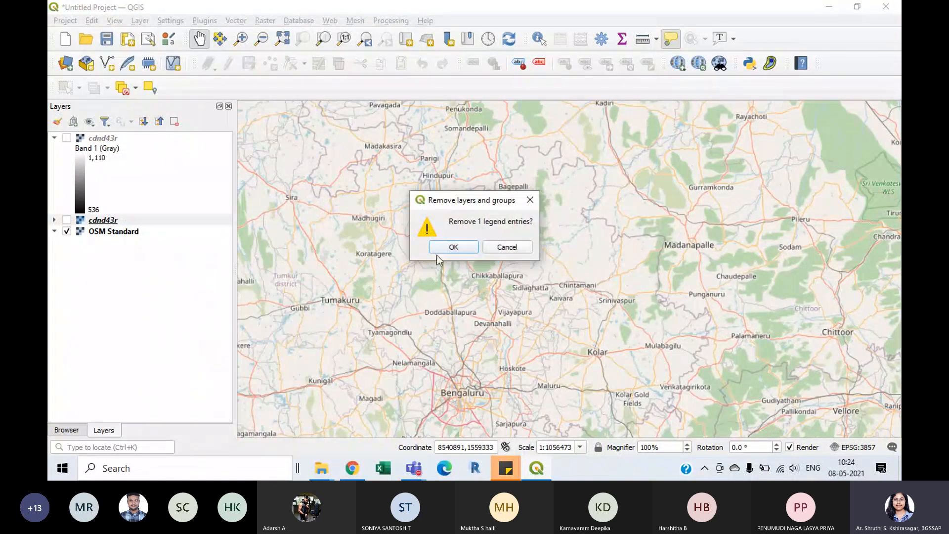
click(451, 246)
- Collapse the cdnd43r legend, switch the remaining DEM back on, and centre it on the canvas
click(54, 138)
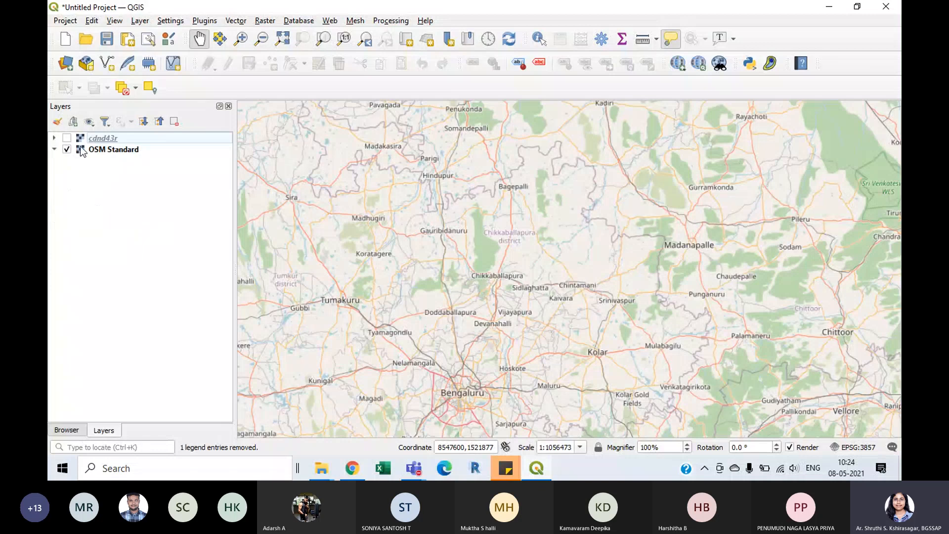
scroll(471, 278, down, 1)
click(68, 138)
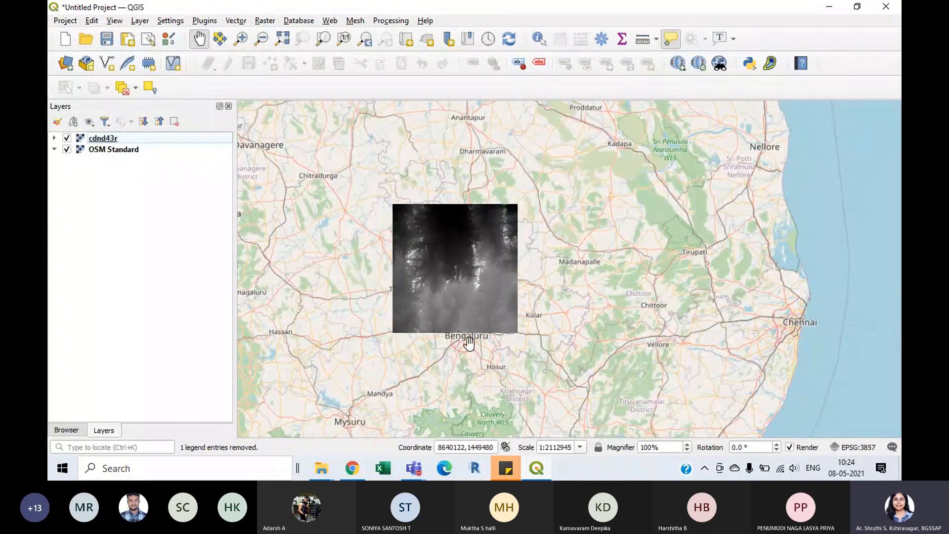
scroll(462, 345, up, 1)
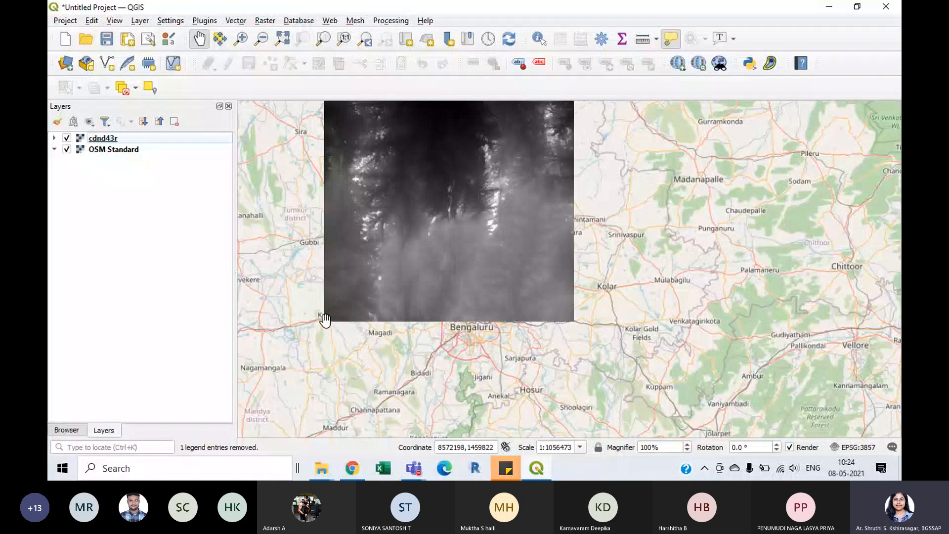
drag(564, 152, 567, 254)
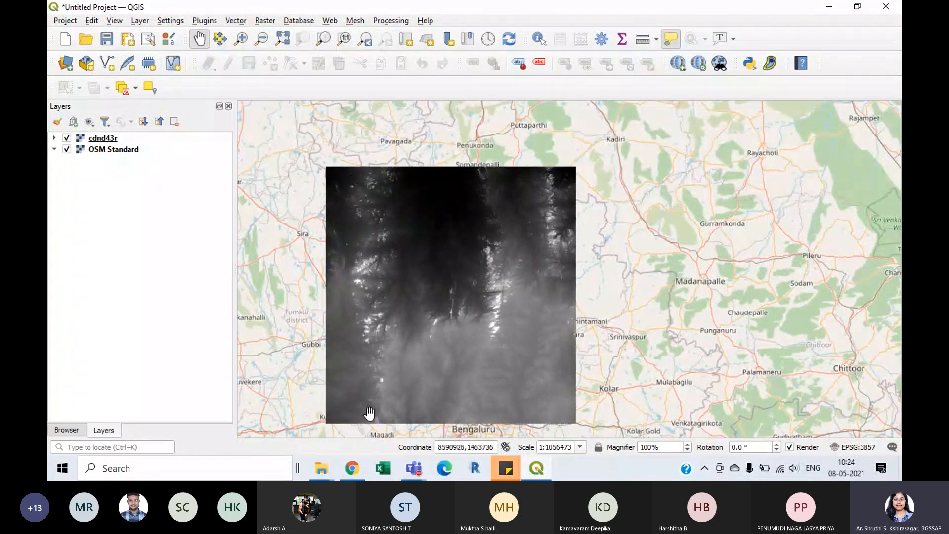
mouse_move(321, 468)
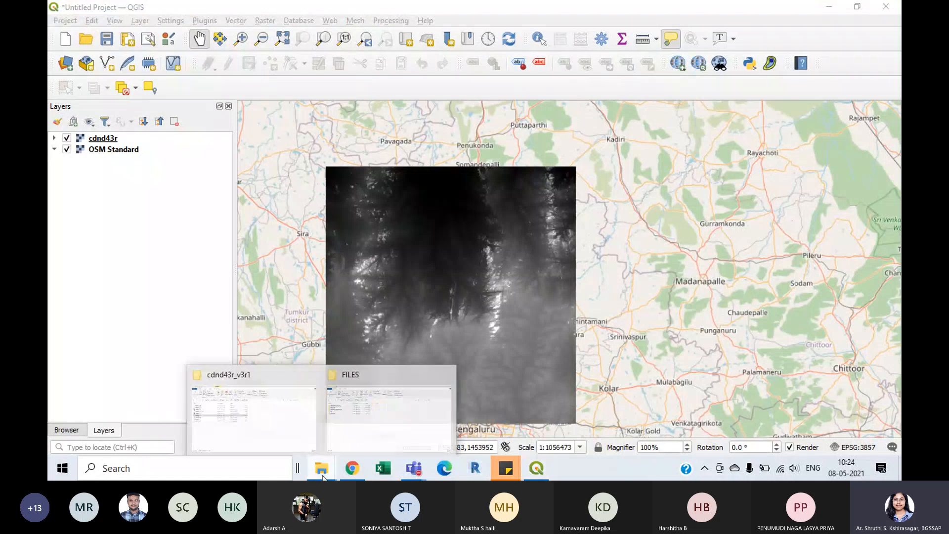
click(336, 429)
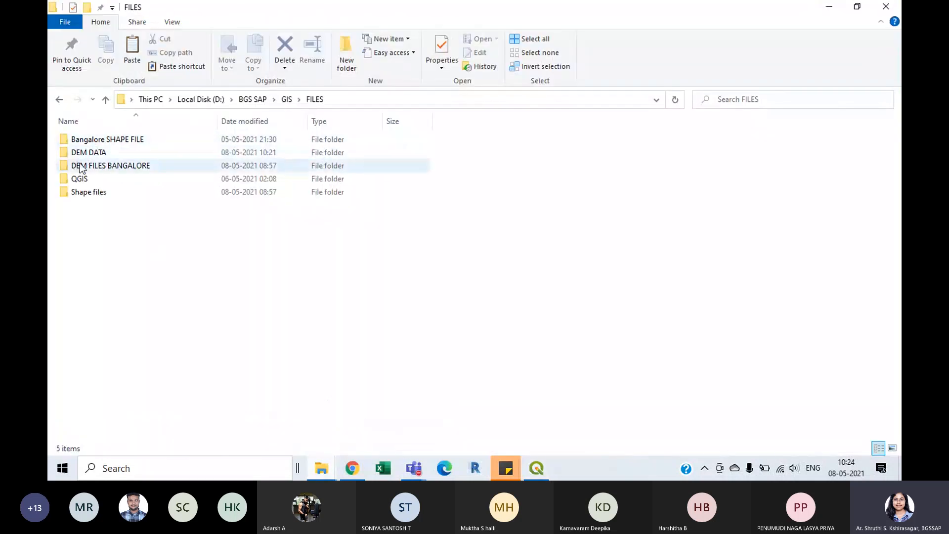
double_click(125, 153)
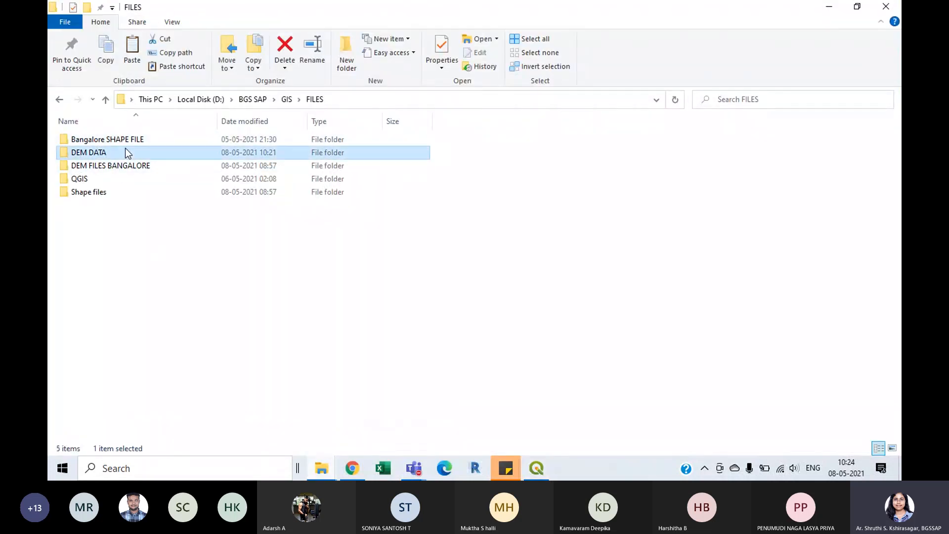
double_click(91, 140)
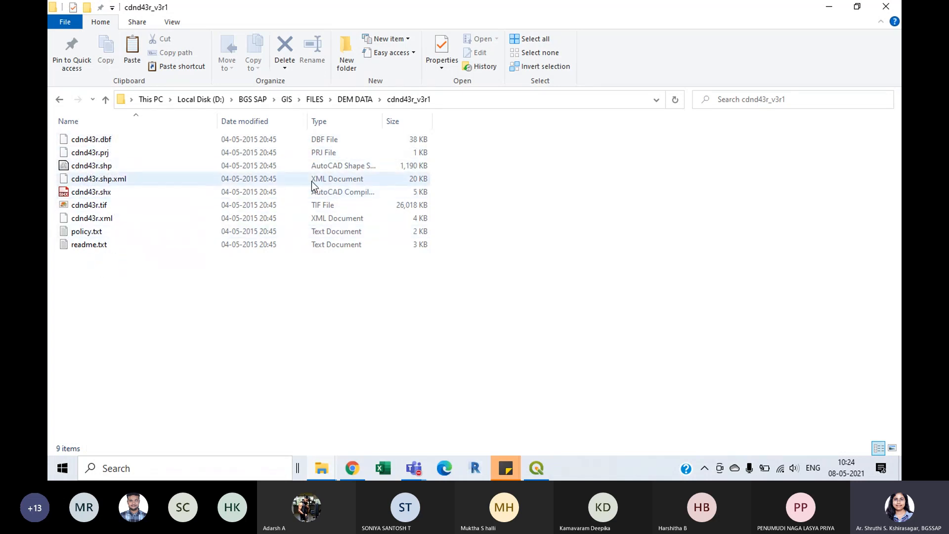
click(829, 10)
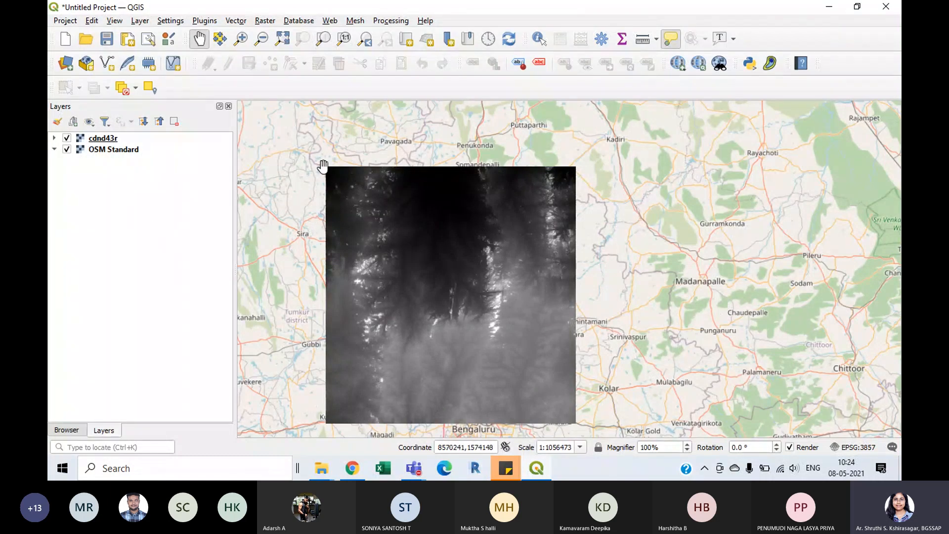
scroll(323, 166, down, 1)
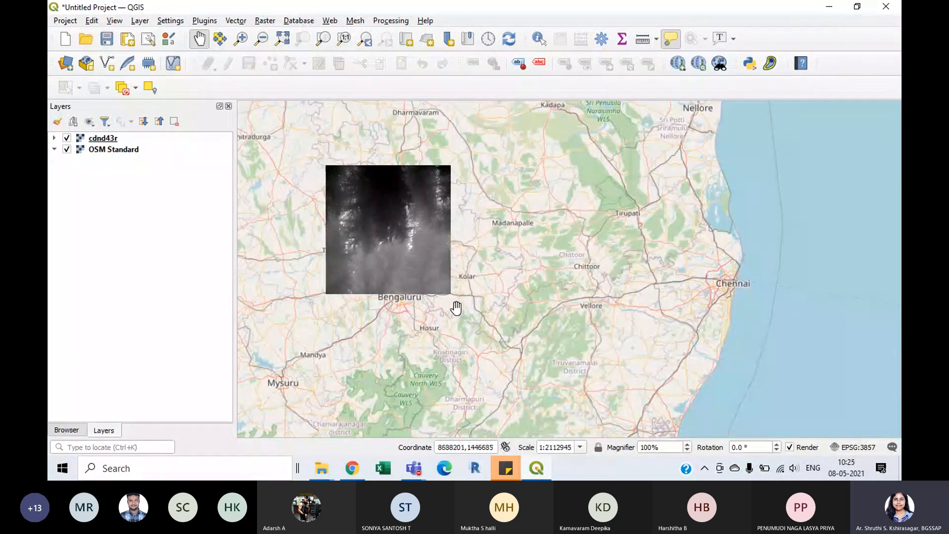
scroll(361, 333, up, 2)
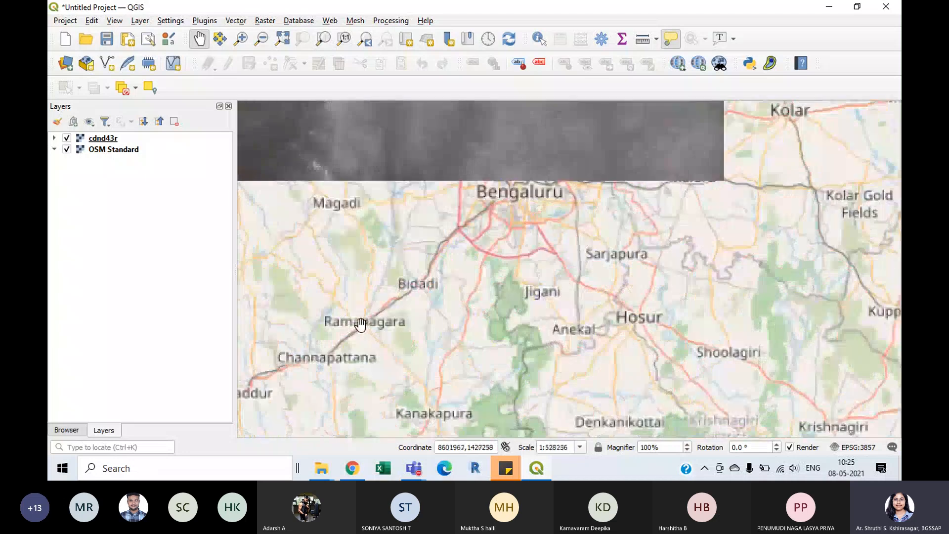
drag(529, 170, 525, 229)
scroll(525, 228, up, 1)
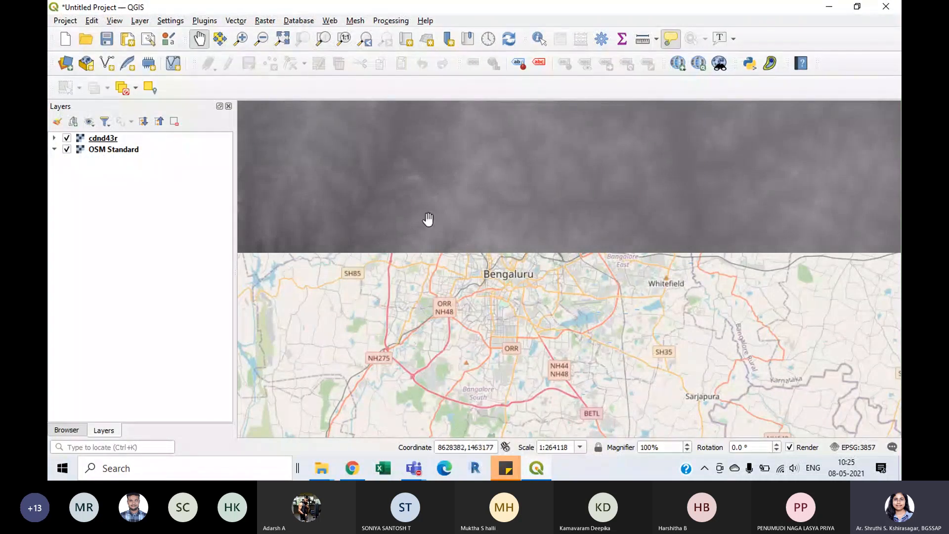
scroll(440, 196, down, 1)
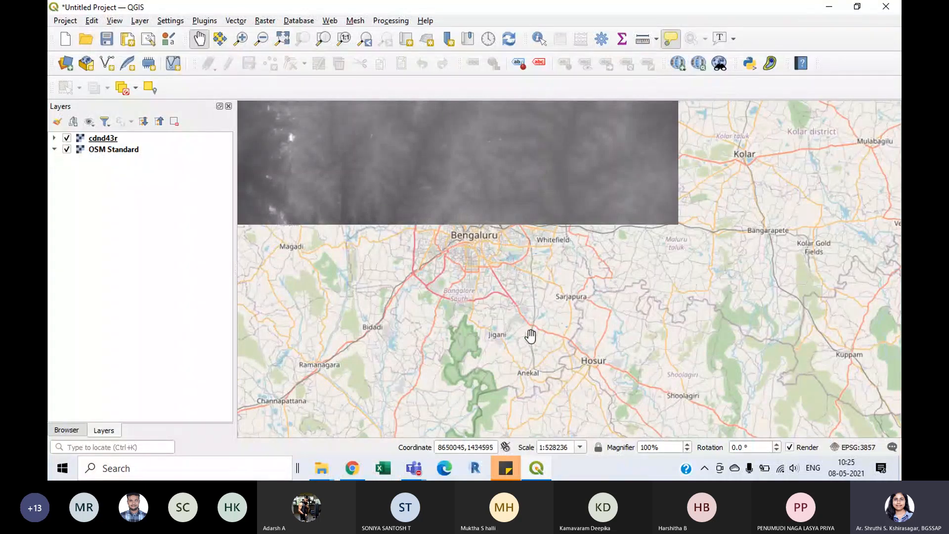
click(354, 476)
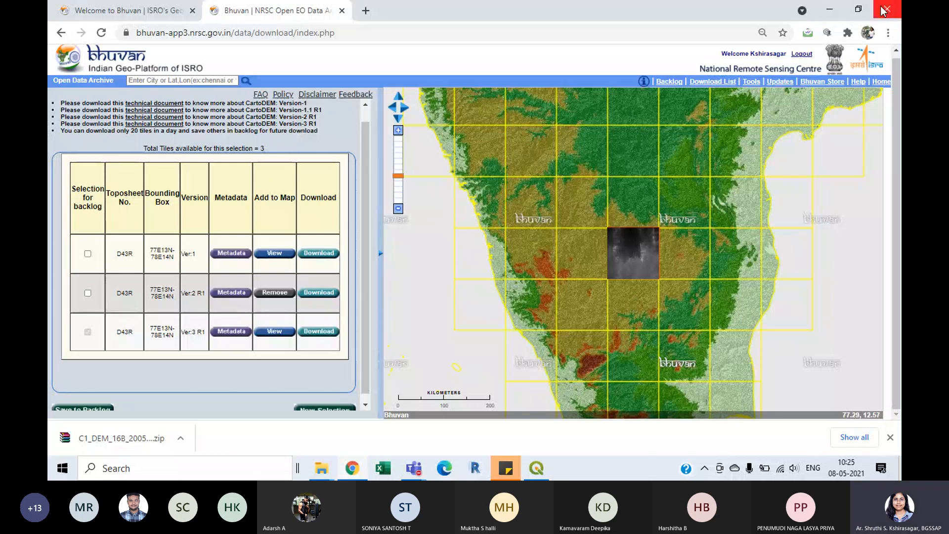
- Back in QGIS, pan the DEM into view and expand cdnd43r's Band 1 (Gray) 536–1,110 legend
click(834, 15)
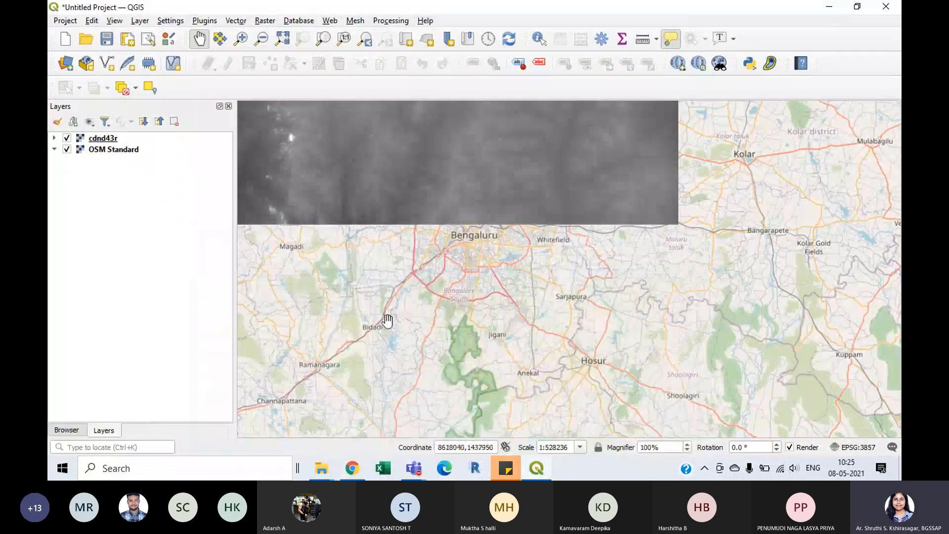
scroll(568, 316, down, 2)
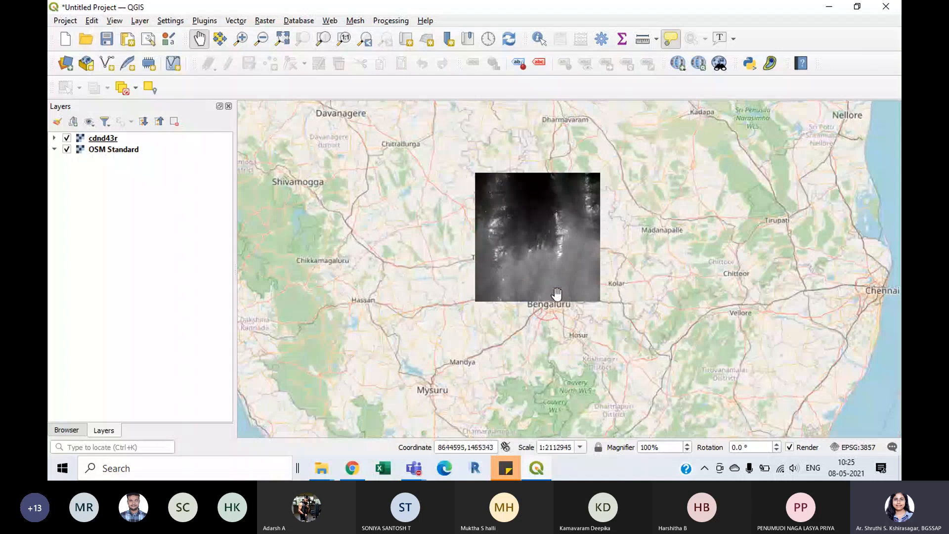
scroll(557, 295, up, 1)
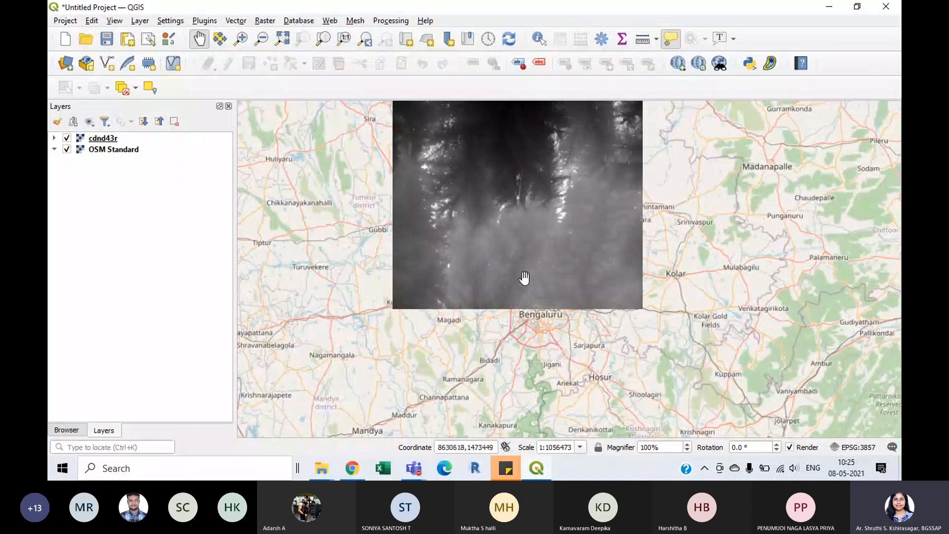
scroll(519, 284, up, 2)
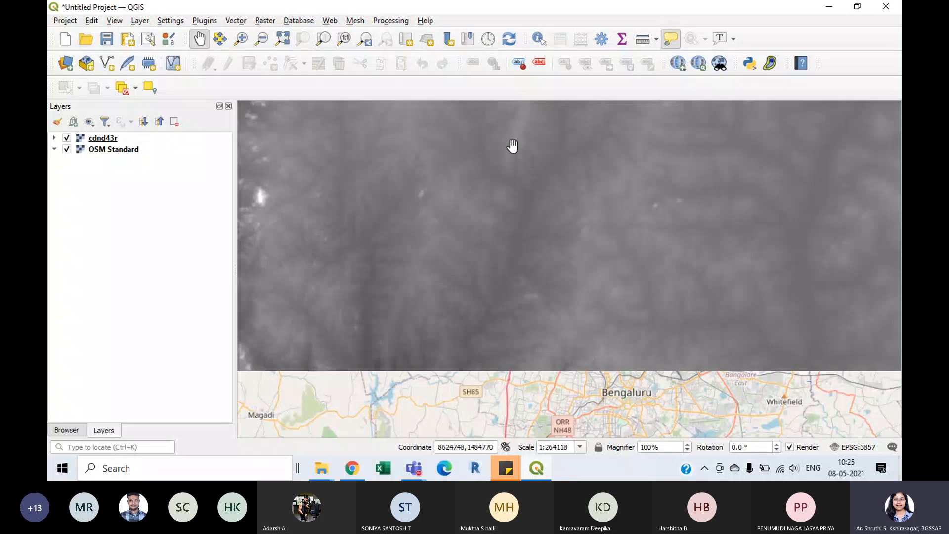
drag(521, 141, 521, 417)
drag(520, 191, 506, 320)
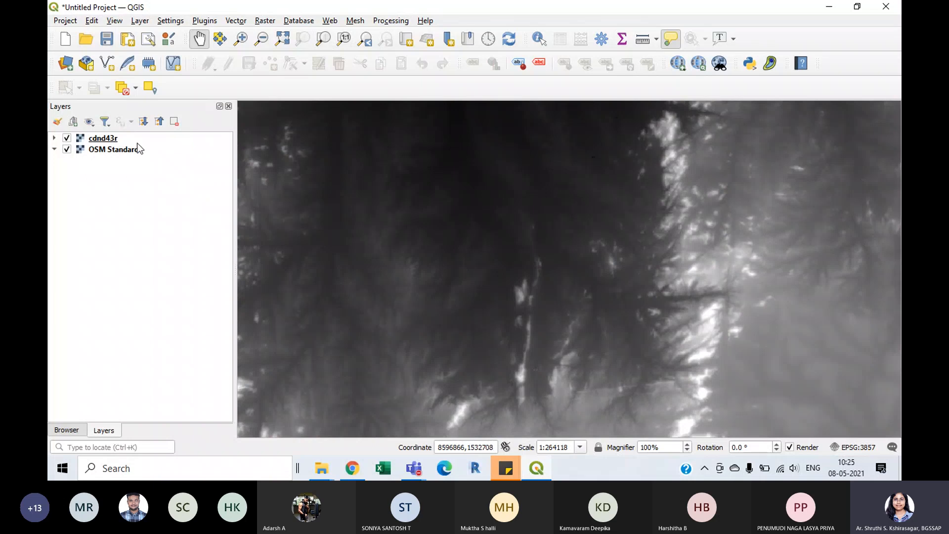
click(54, 138)
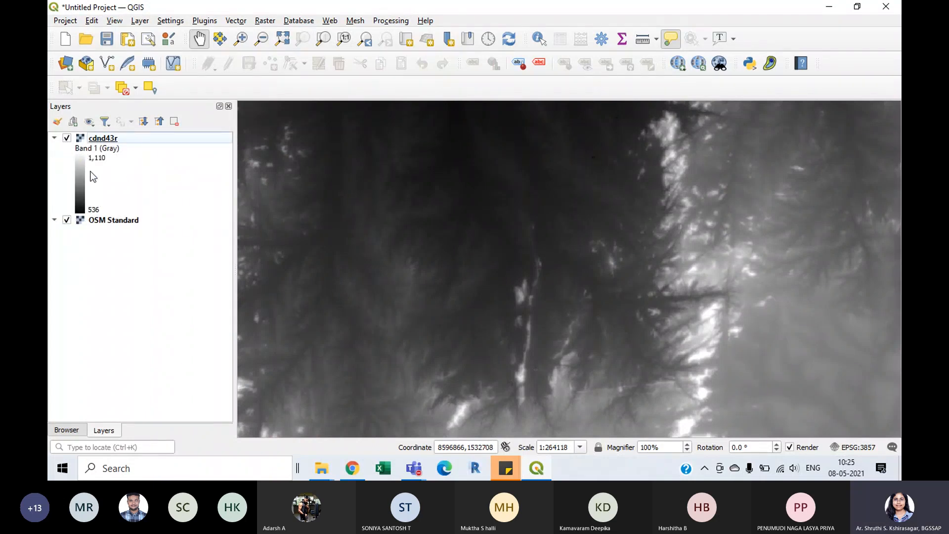
scroll(460, 252, down, 2)
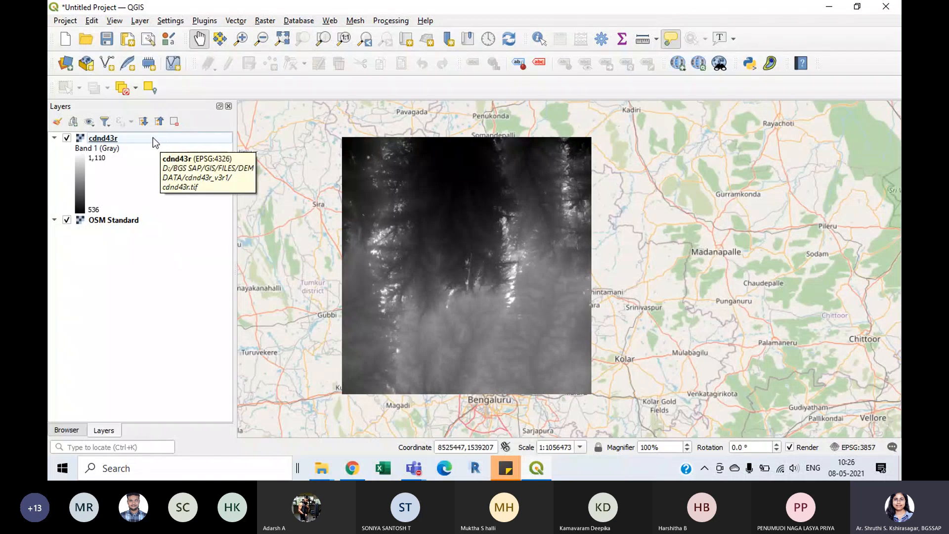
- Show cdnd43r's Symbology properties: Singleband gray, Band 1, Black to White, 536–1110
double_click(179, 139)
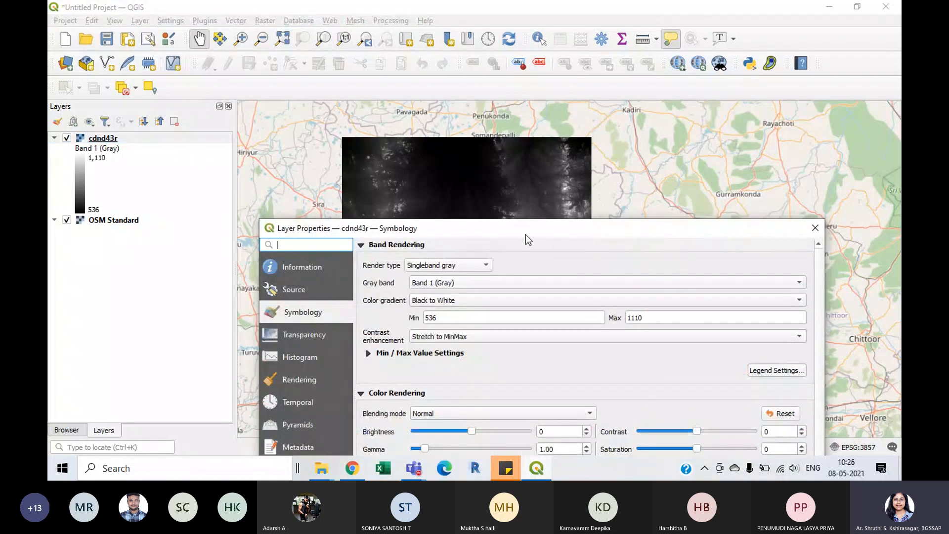
drag(491, 229, 547, 48)
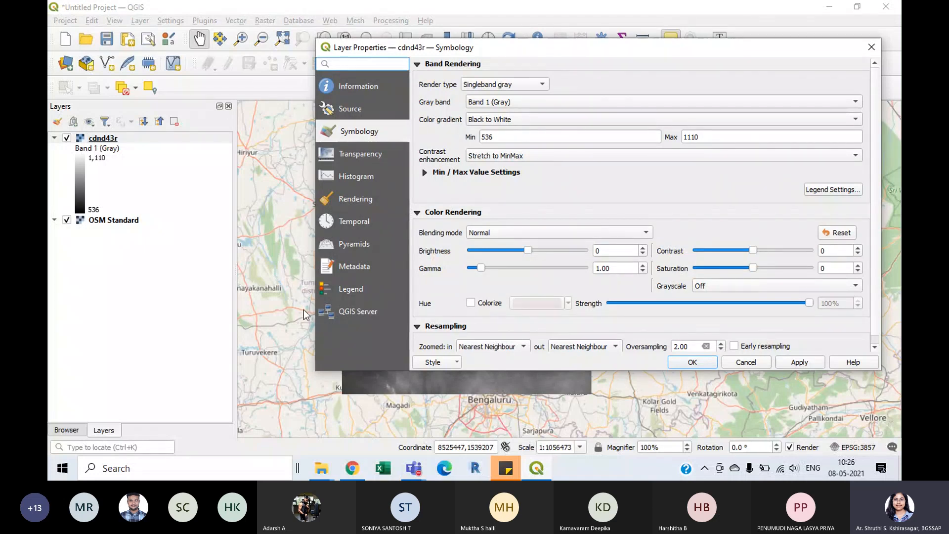
click(320, 196)
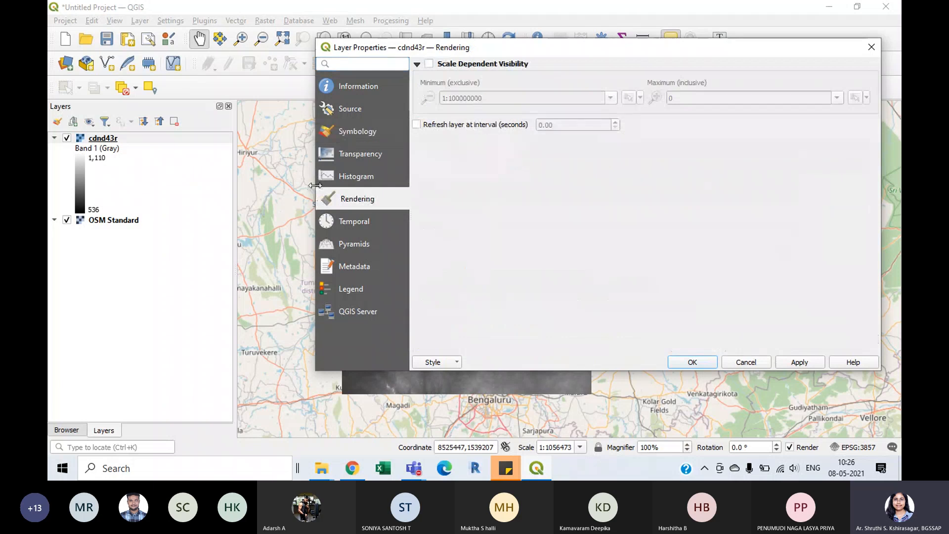
drag(315, 185, 471, 179)
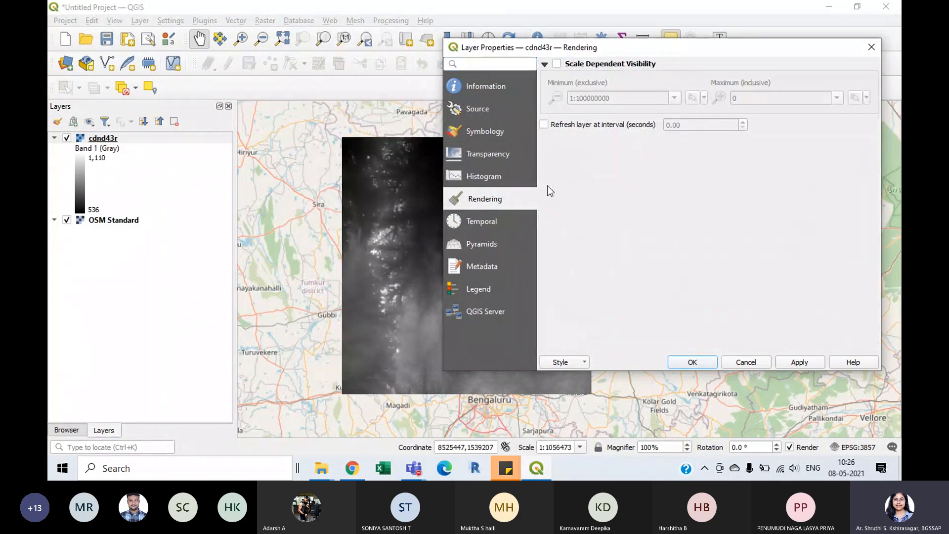
click(473, 130)
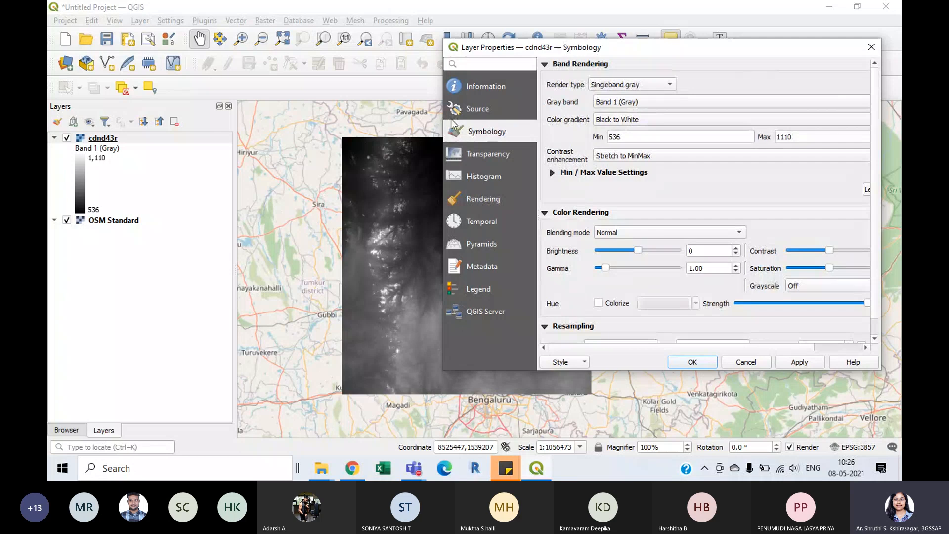
click(871, 47)
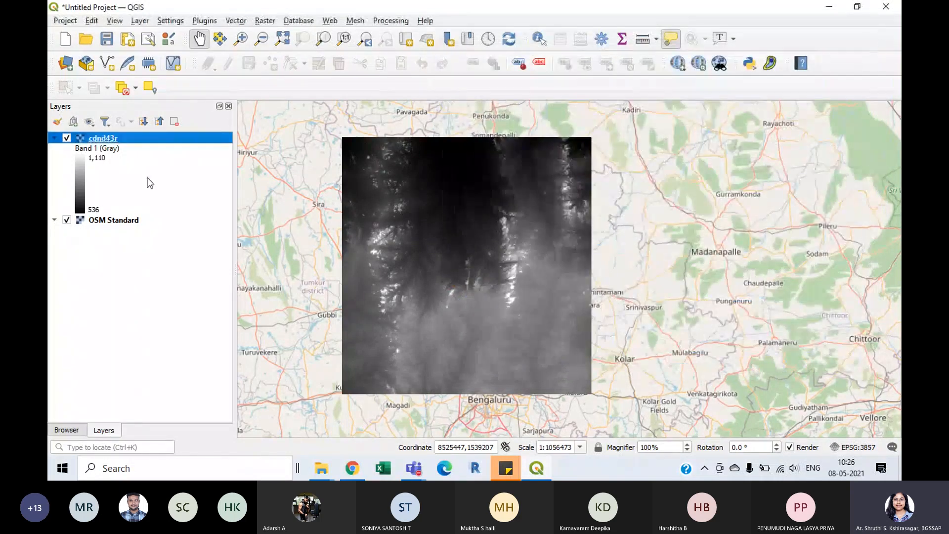
double_click(188, 138)
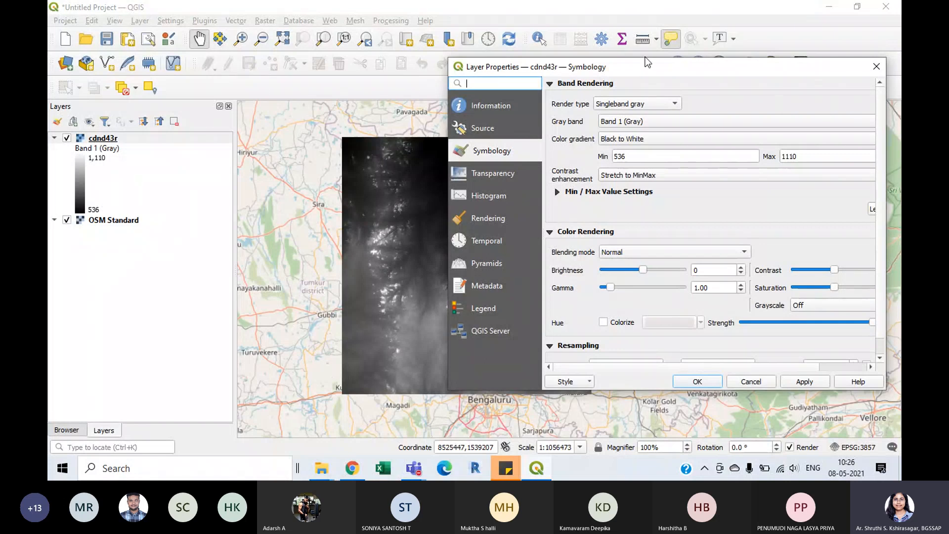
drag(666, 67, 645, 55)
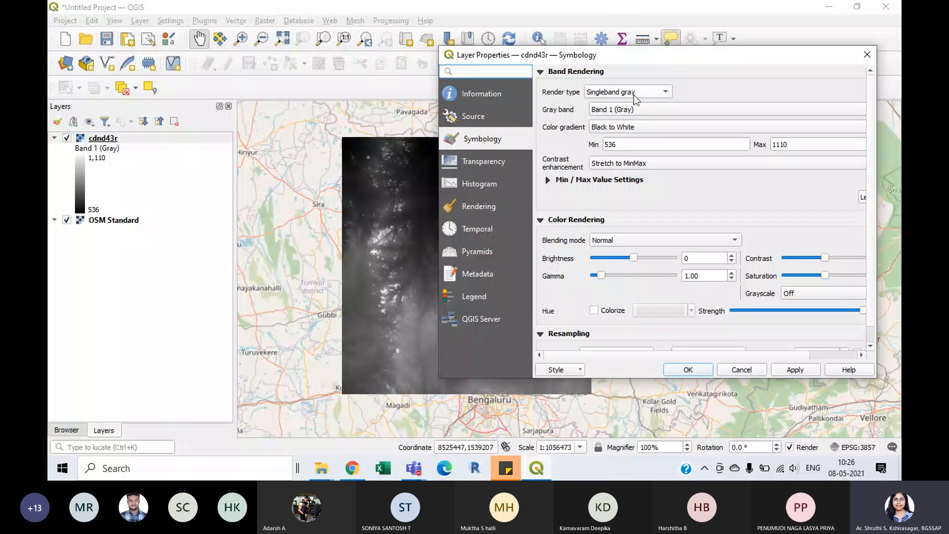
- Set the cdnd43r render type to Singleband pseudocolor and widen the properties window
click(665, 91)
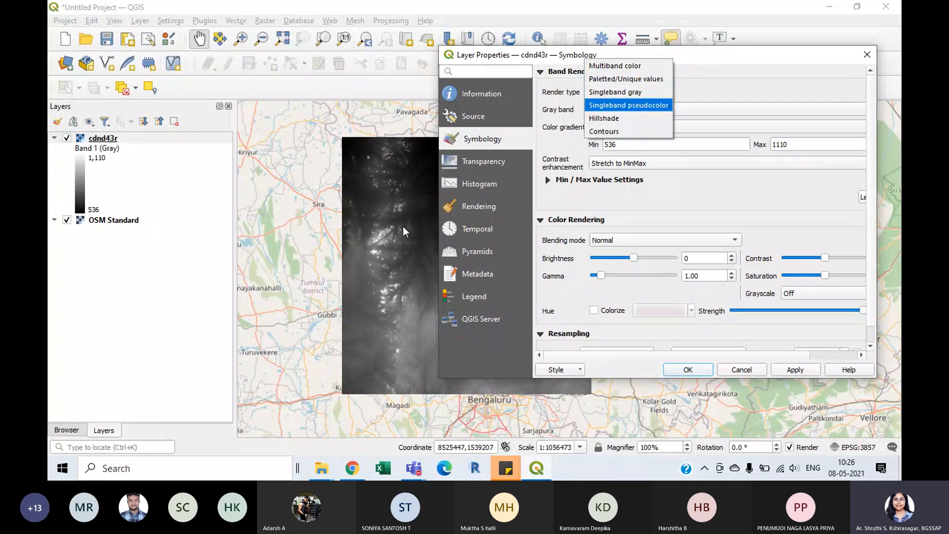
click(657, 105)
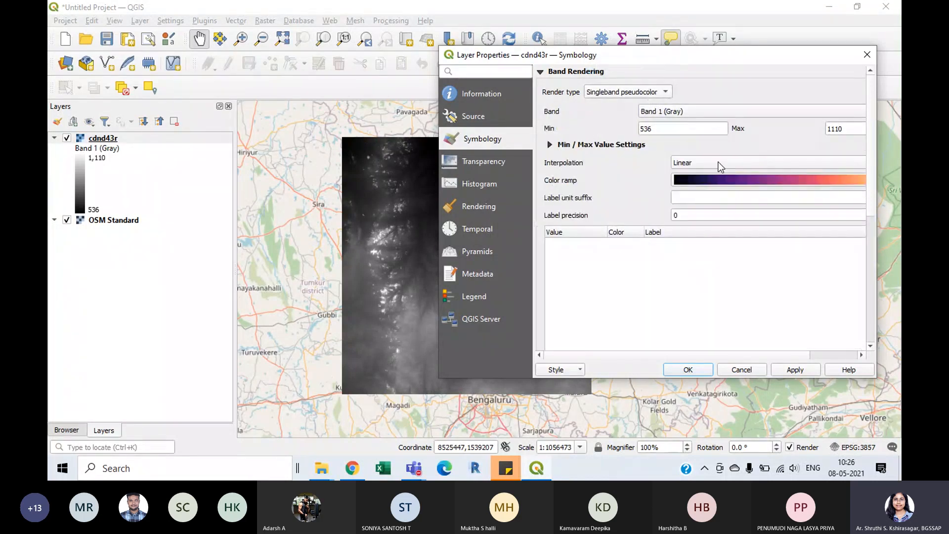
drag(775, 59, 473, 82)
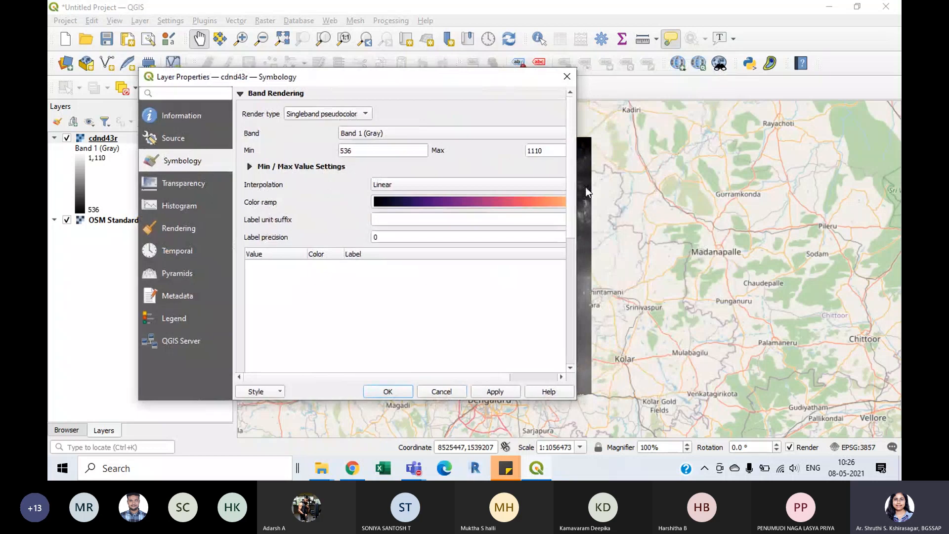
drag(572, 187, 780, 181)
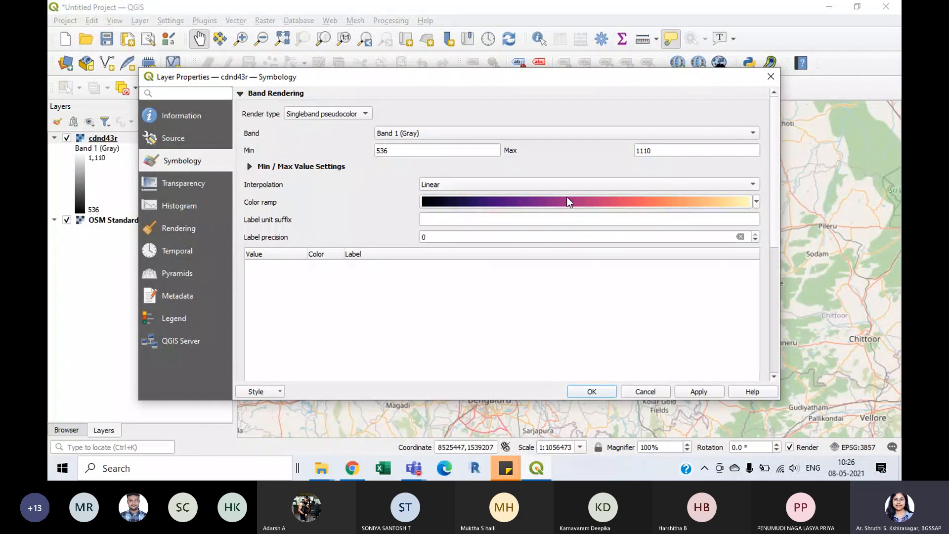
- Apply the Viridis colour ramp to the DEM and preview it on the map
click(756, 202)
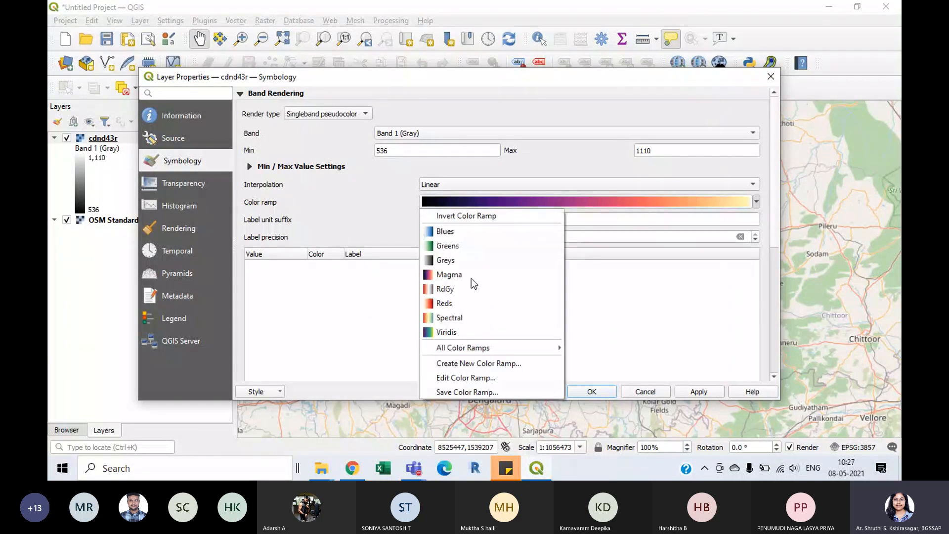
click(447, 331)
scroll(381, 282, down, 20)
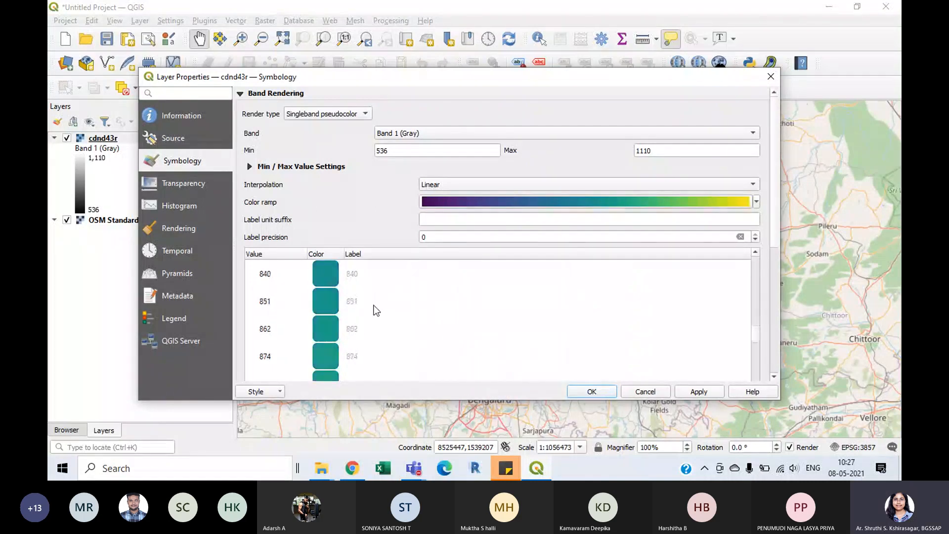
scroll(376, 310, up, 5)
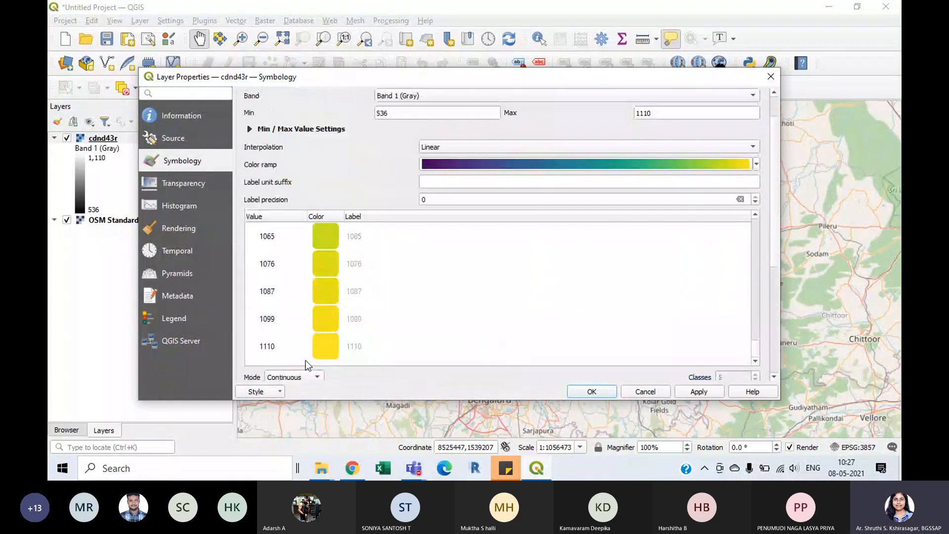
scroll(331, 227, down, 5)
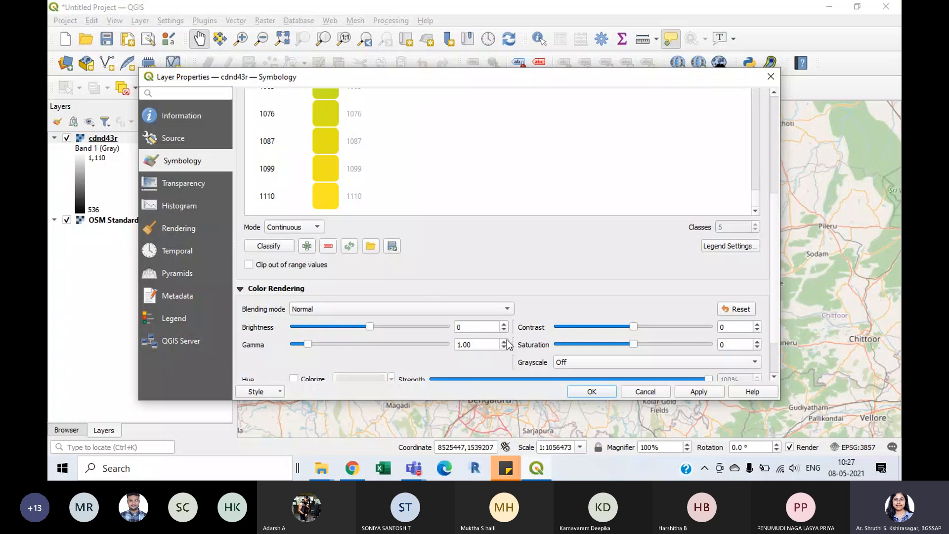
scroll(559, 209, up, 3)
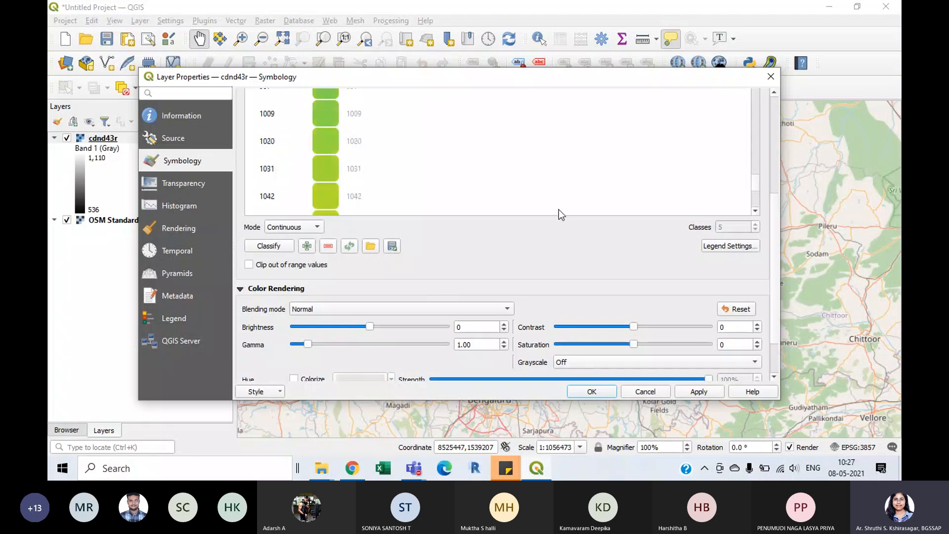
click(698, 392)
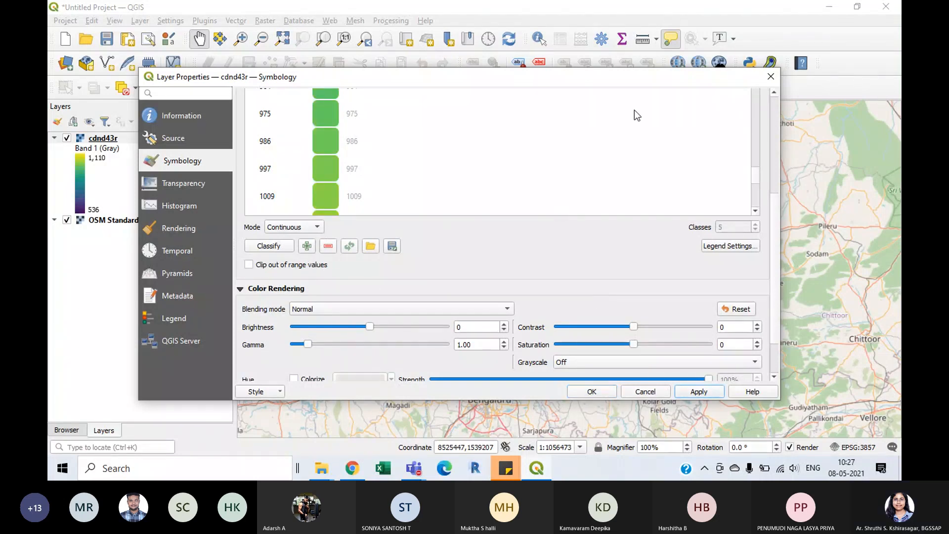
mouse_move(642, 77)
mouse_down()
mouse_move(483, 371)
mouse_move(483, 420)
mouse_move(494, 371)
mouse_move(645, 64)
mouse_up()
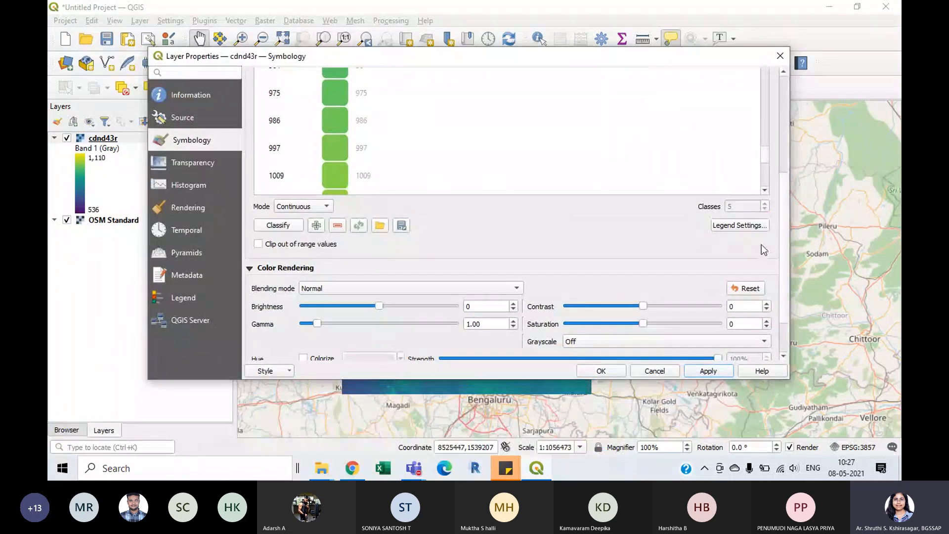
- Switch the colour ramp to Magma, apply it, and confirm with OK
scroll(761, 244, up, 5)
click(765, 144)
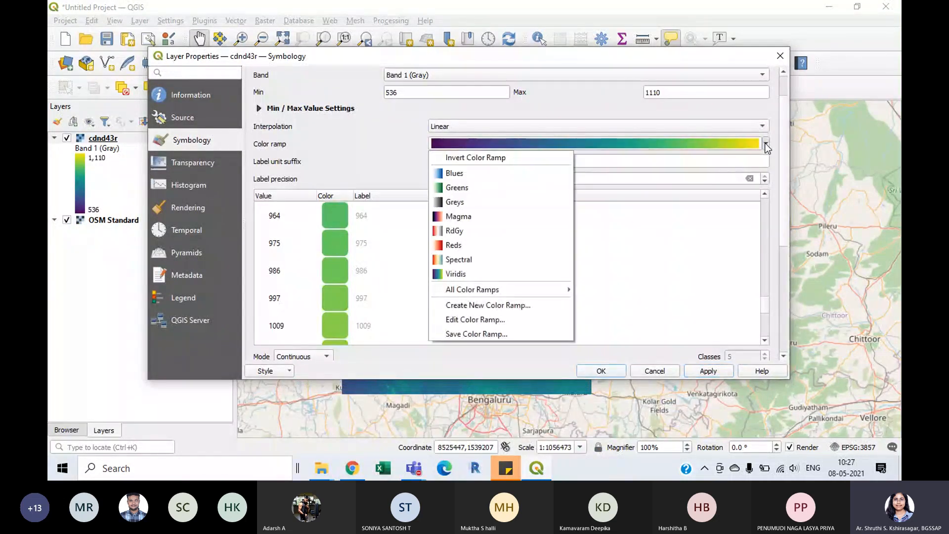
click(433, 220)
click(711, 373)
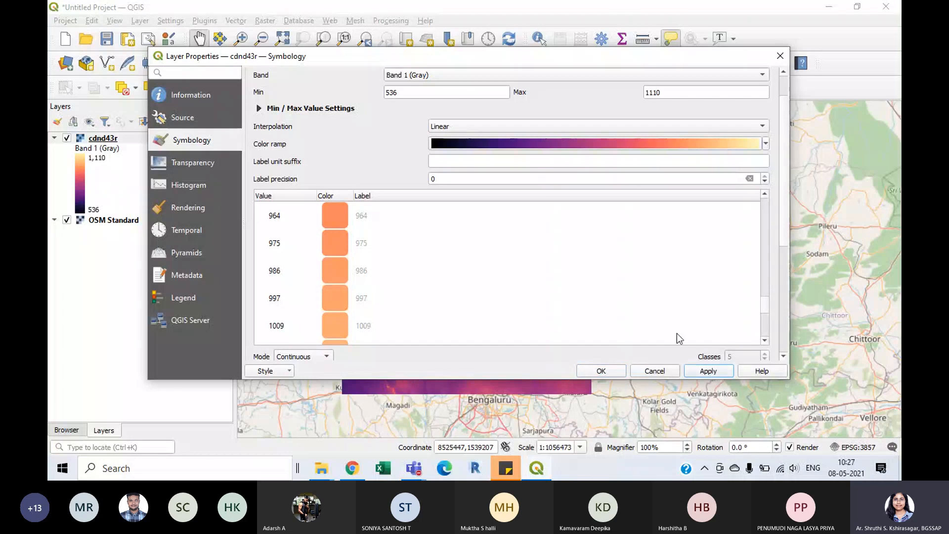
drag(679, 55, 699, 10)
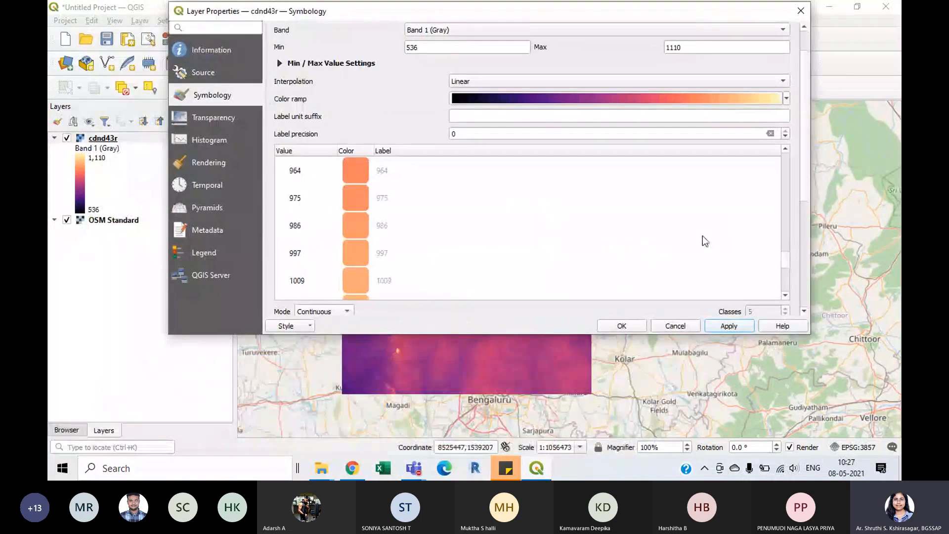
click(621, 326)
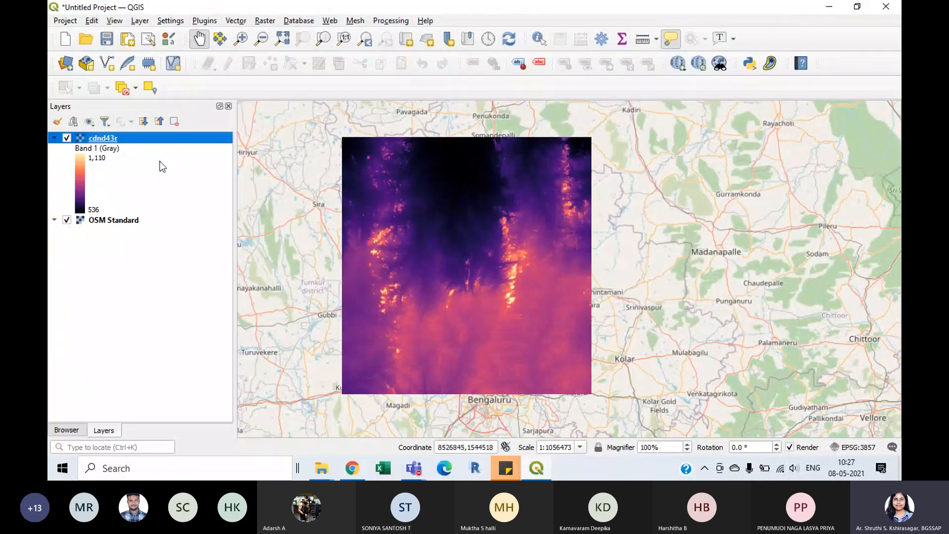
double_click(173, 139)
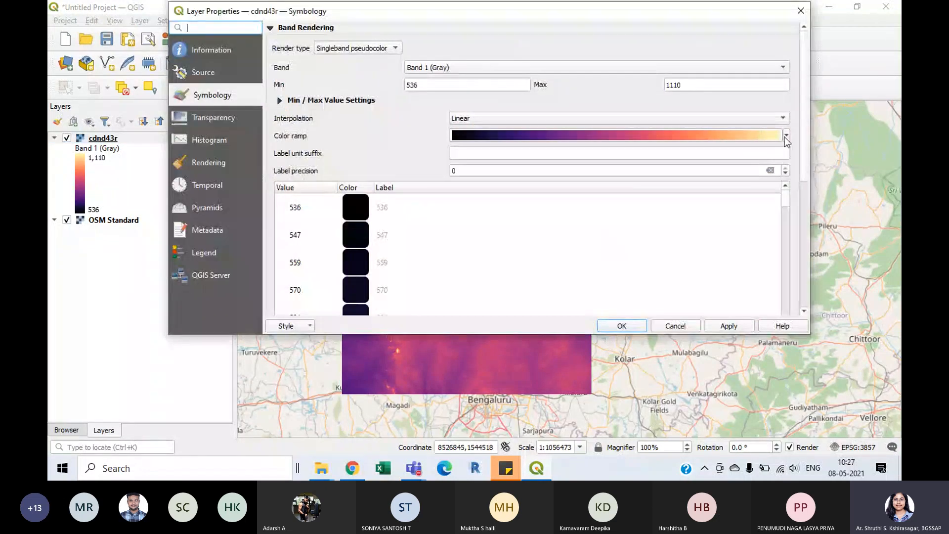
click(786, 136)
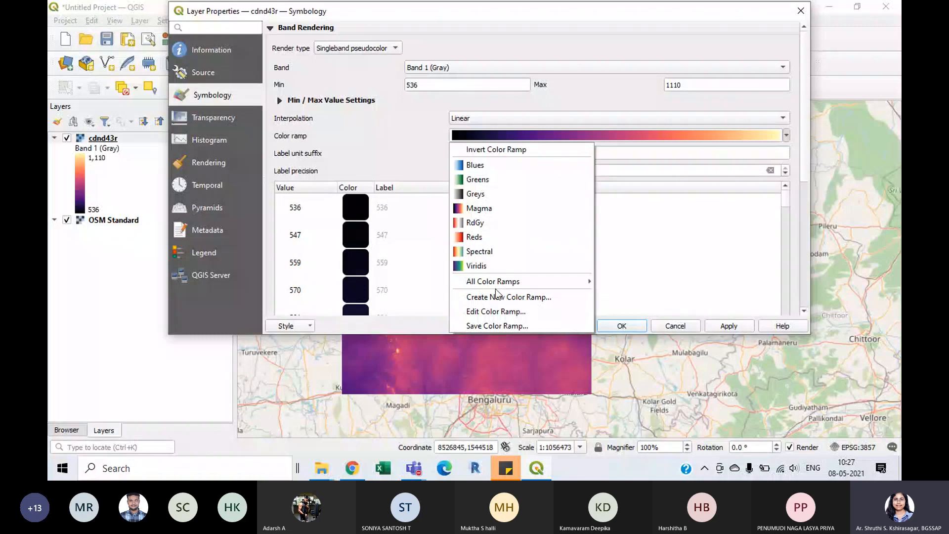
mouse_move(474, 287)
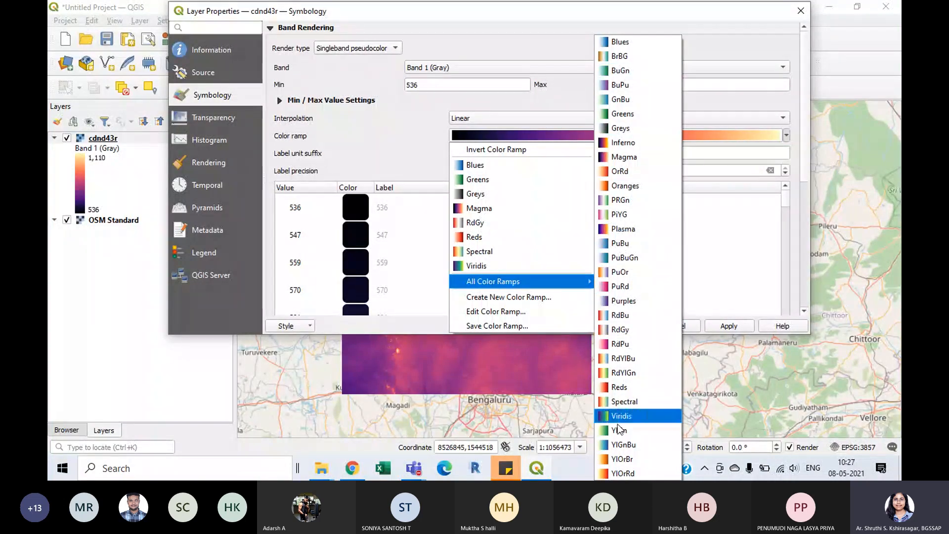
click(533, 296)
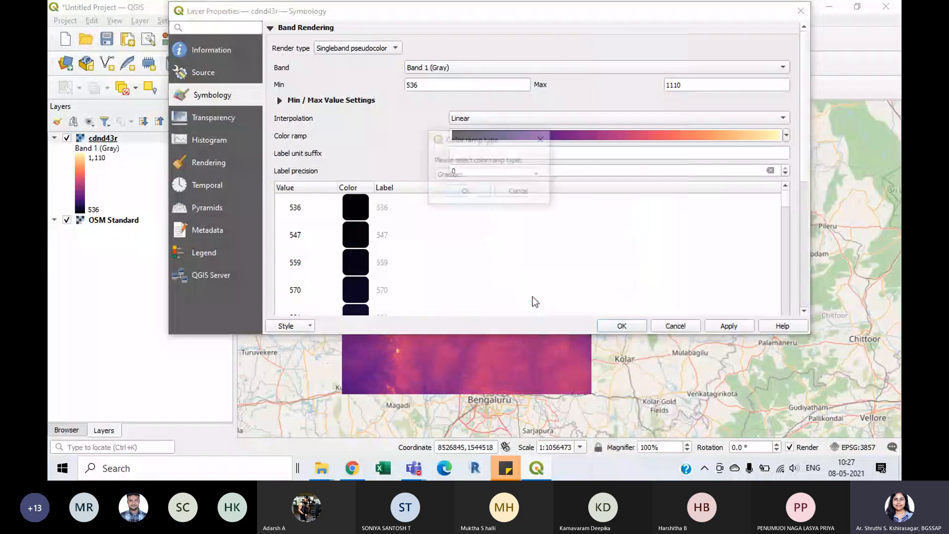
click(491, 175)
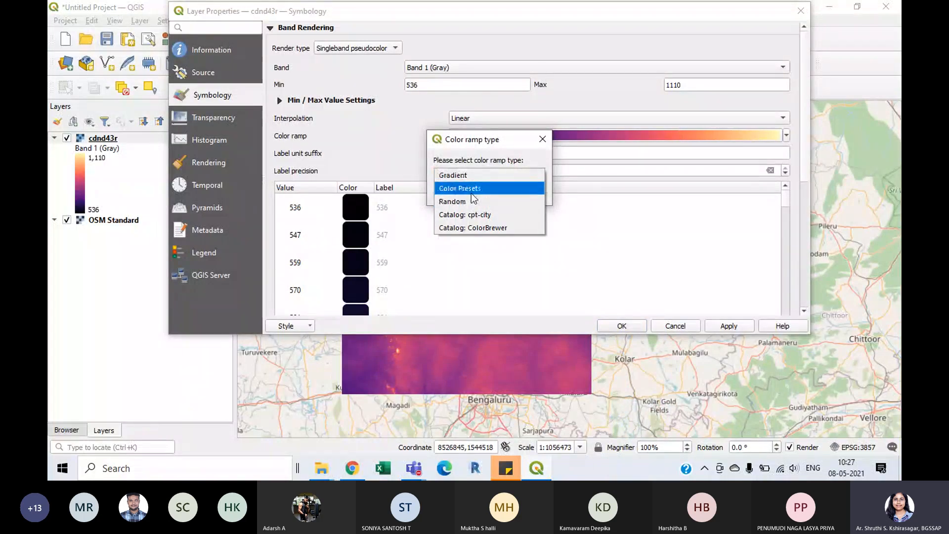
click(498, 192)
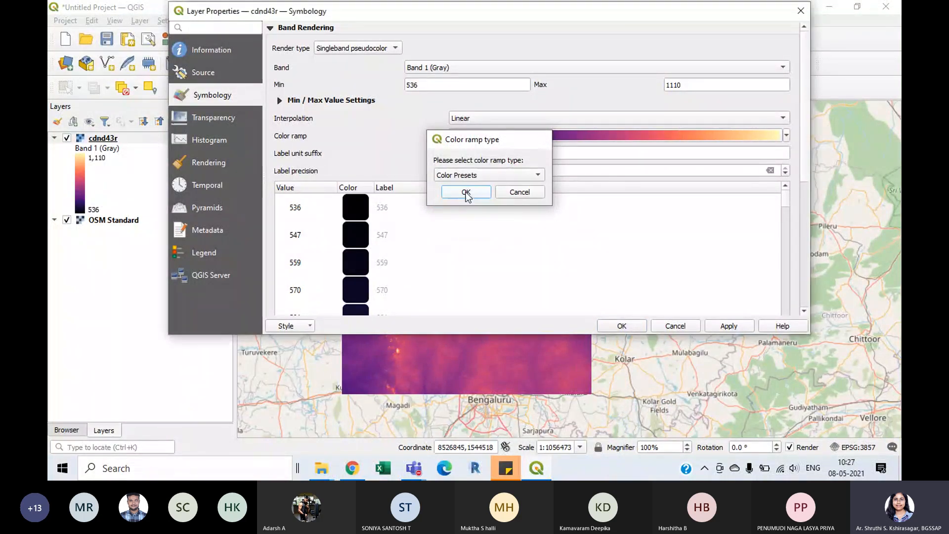
click(461, 191)
click(594, 49)
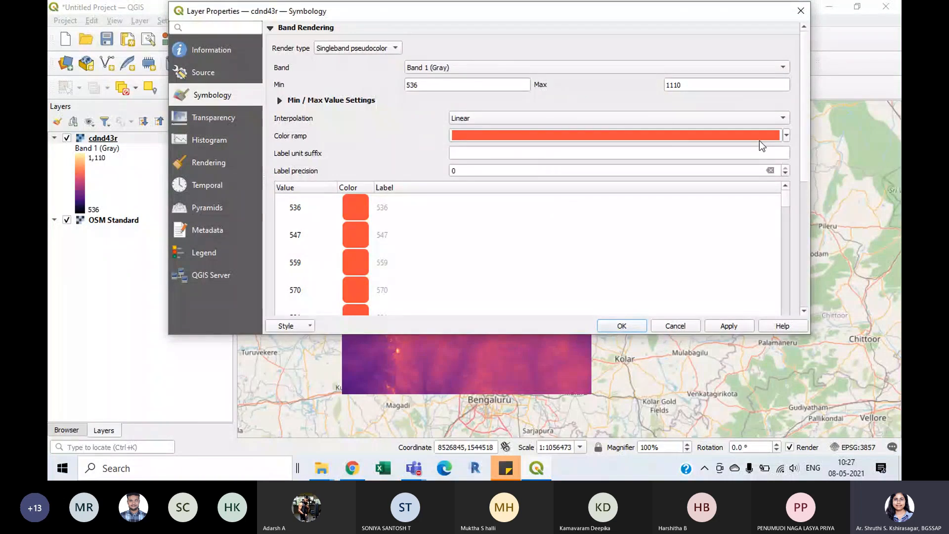
click(786, 136)
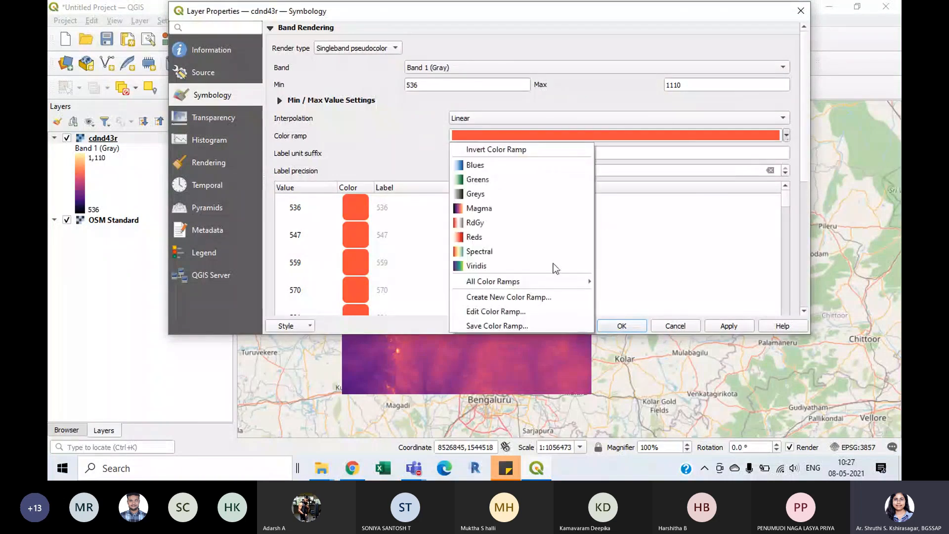
click(524, 310)
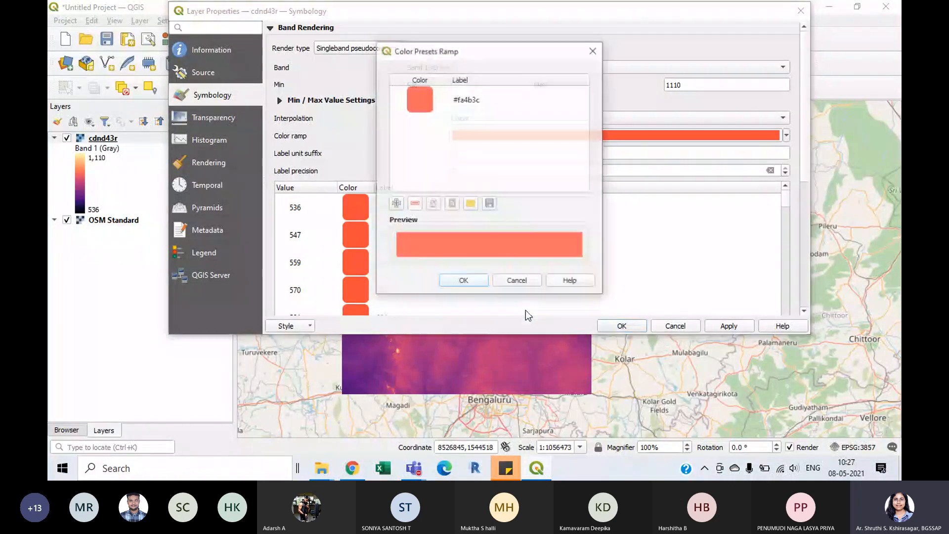
click(594, 48)
click(786, 136)
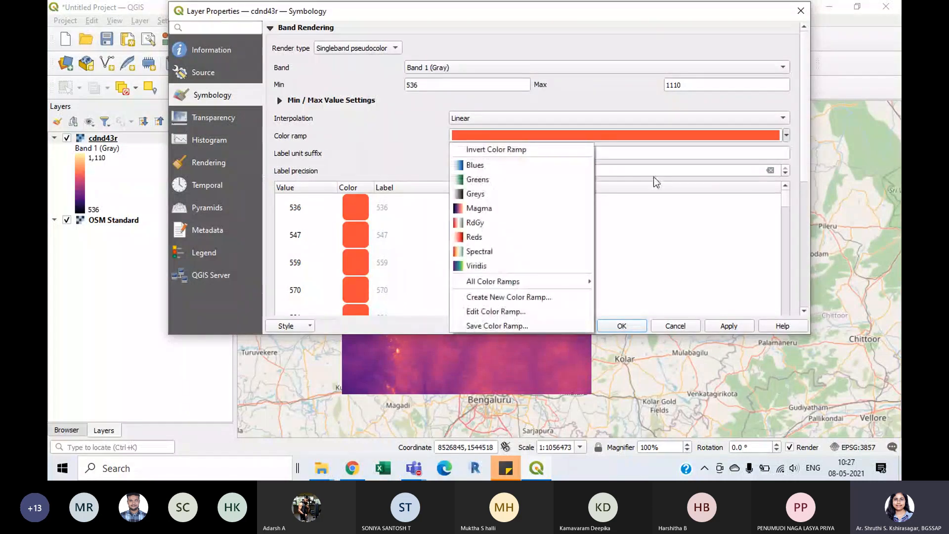
click(506, 208)
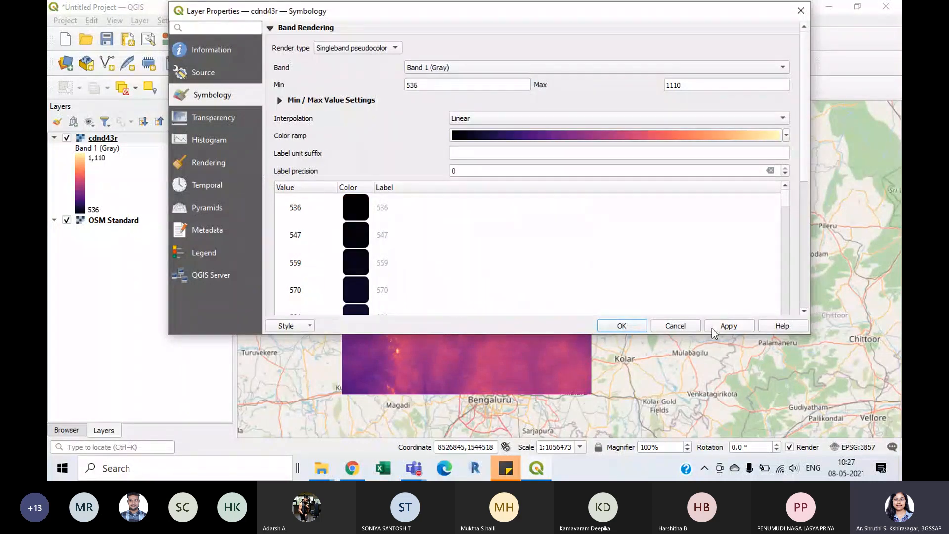
click(622, 325)
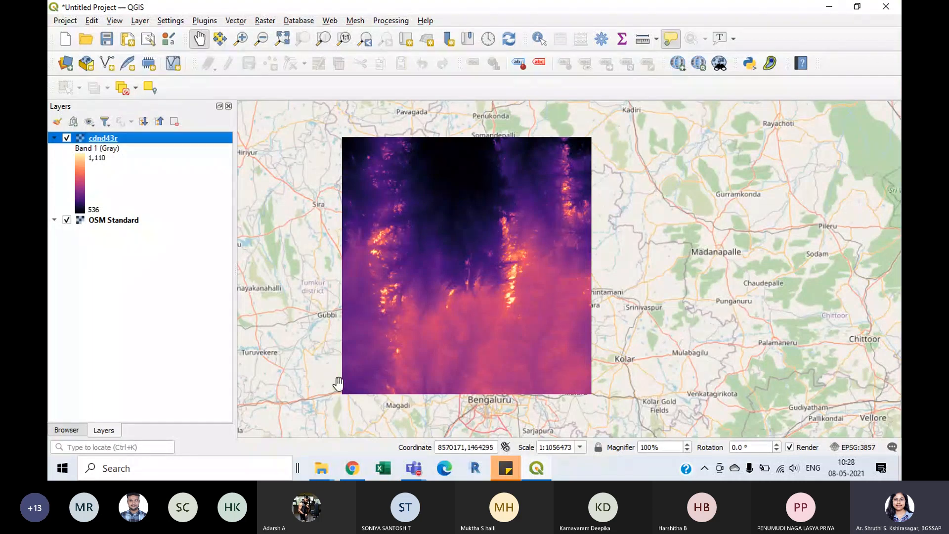
- Zoom in and back out until the whole Magma-coloured cdnd43r tile shows over OSM
scroll(499, 300, up, 4)
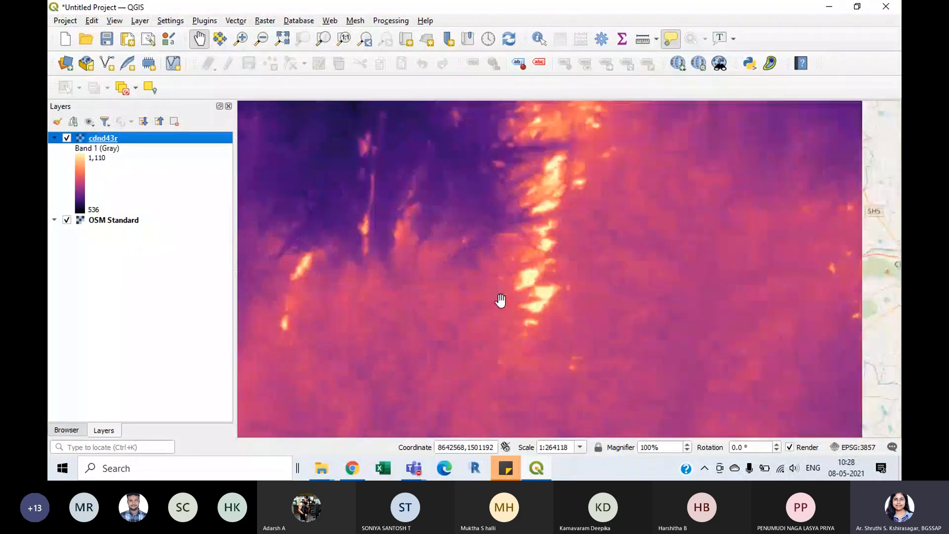
scroll(608, 199, up, 4)
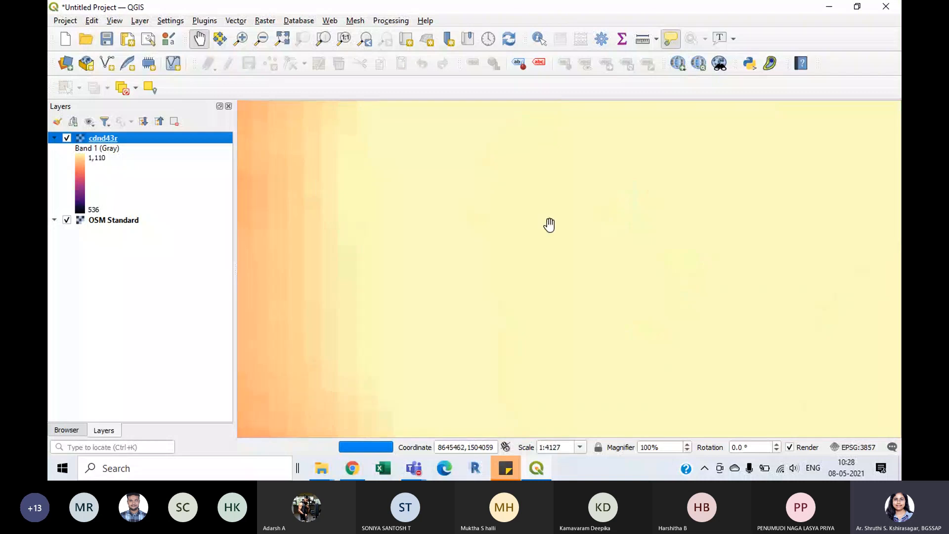
scroll(310, 233, up, 2)
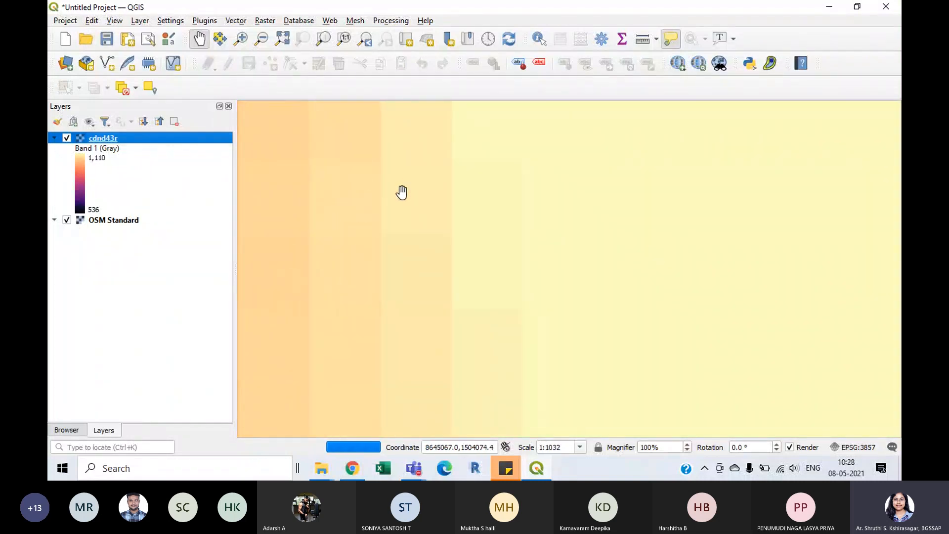
scroll(396, 223, down, 7)
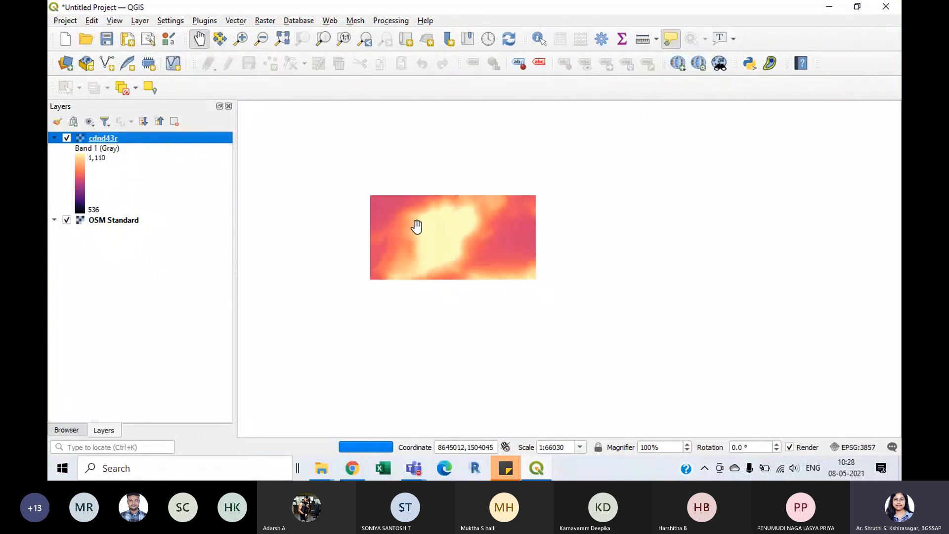
scroll(546, 251, down, 4)
scroll(533, 252, up, 1)
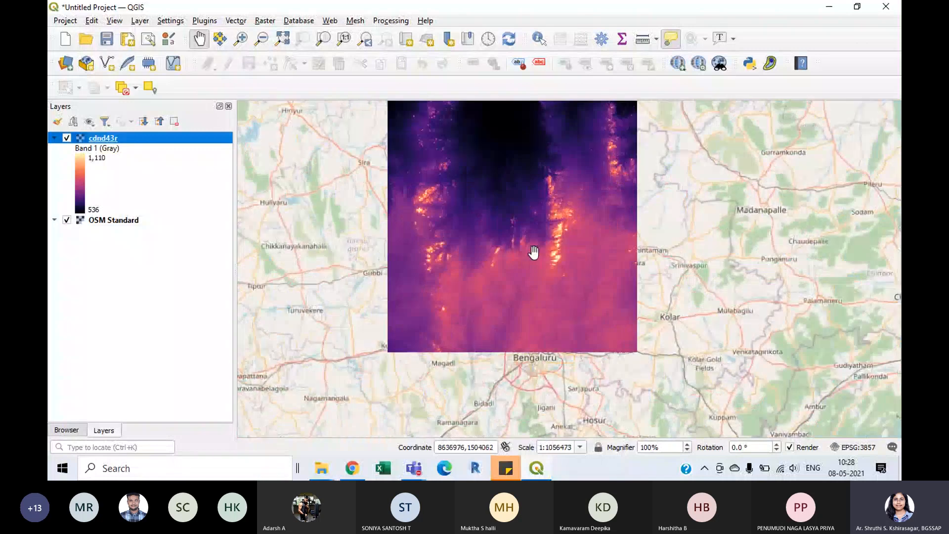
- Open Raster > Extraction > Contour for cdnd43r and set the contour interval to 60
click(264, 22)
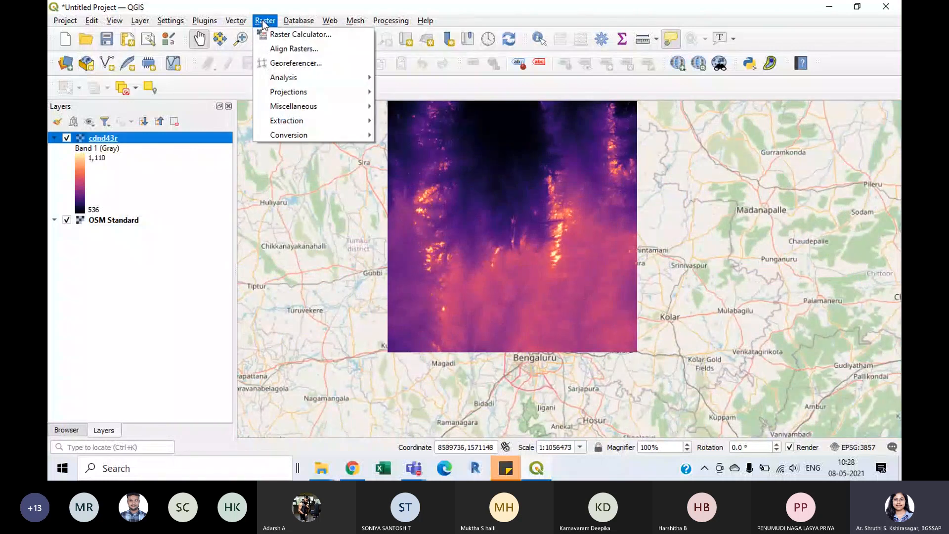
mouse_move(356, 121)
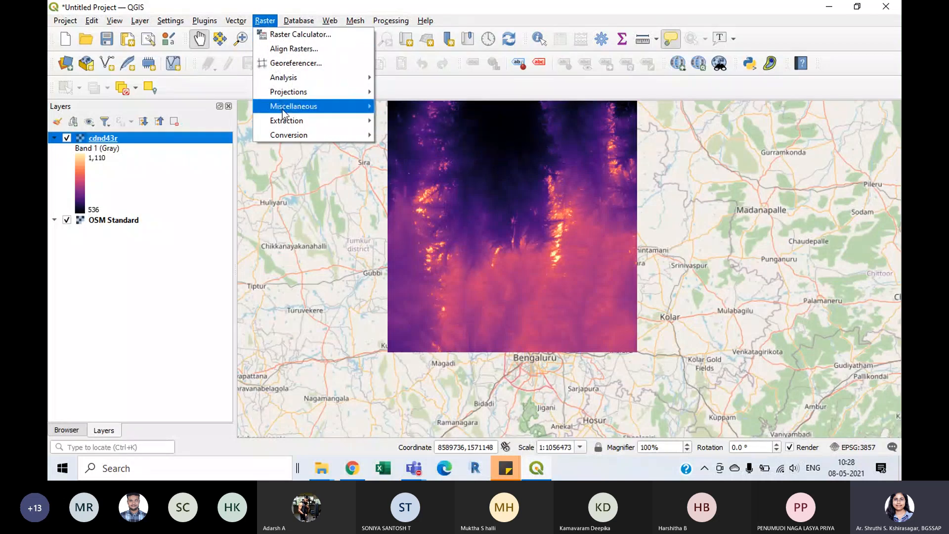
mouse_move(285, 120)
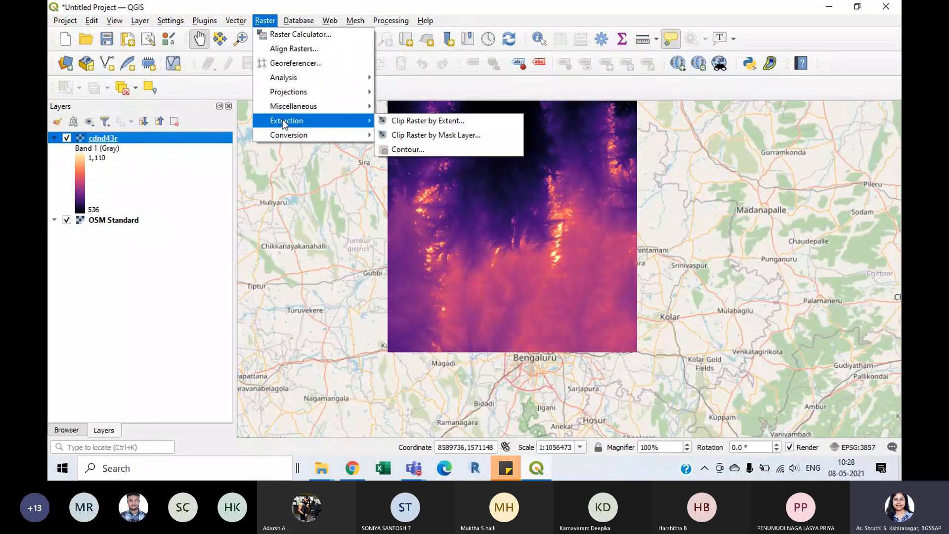
click(399, 148)
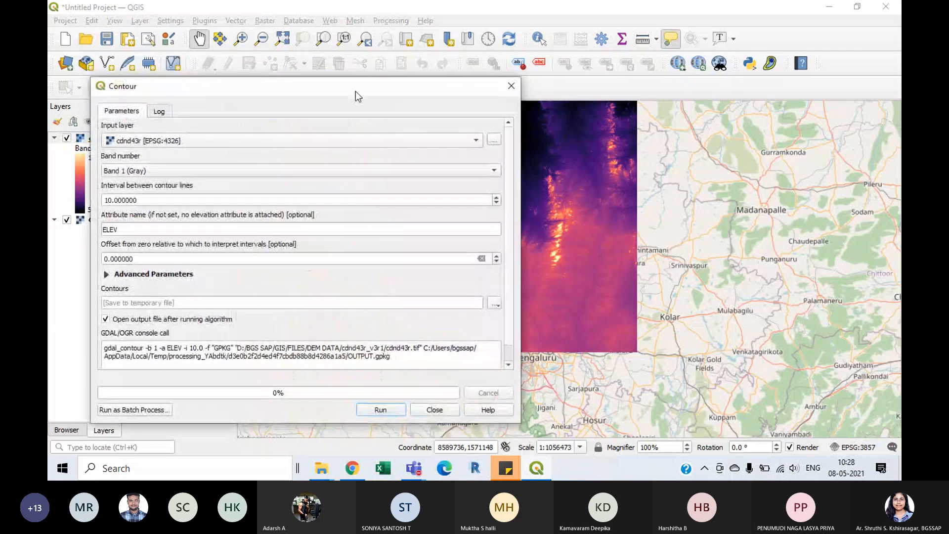
drag(355, 91, 572, 35)
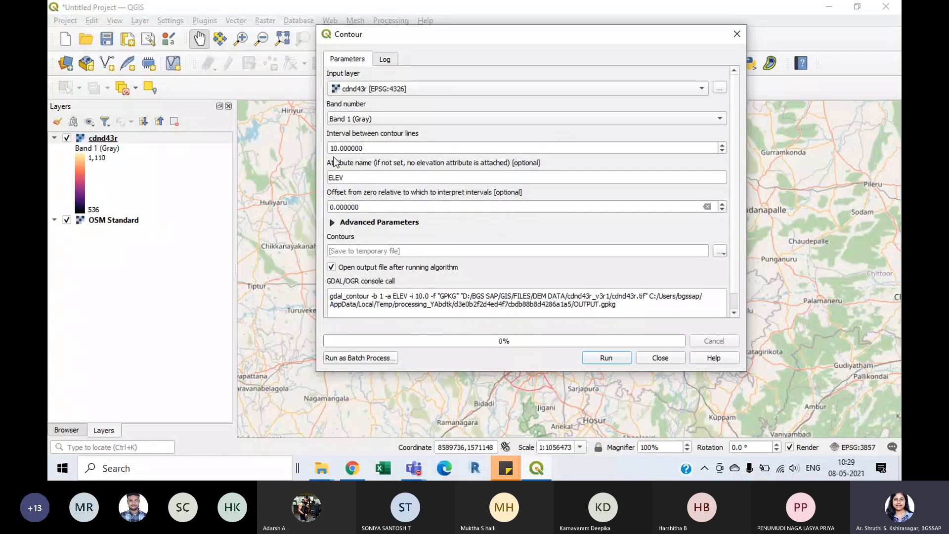
double_click(378, 148)
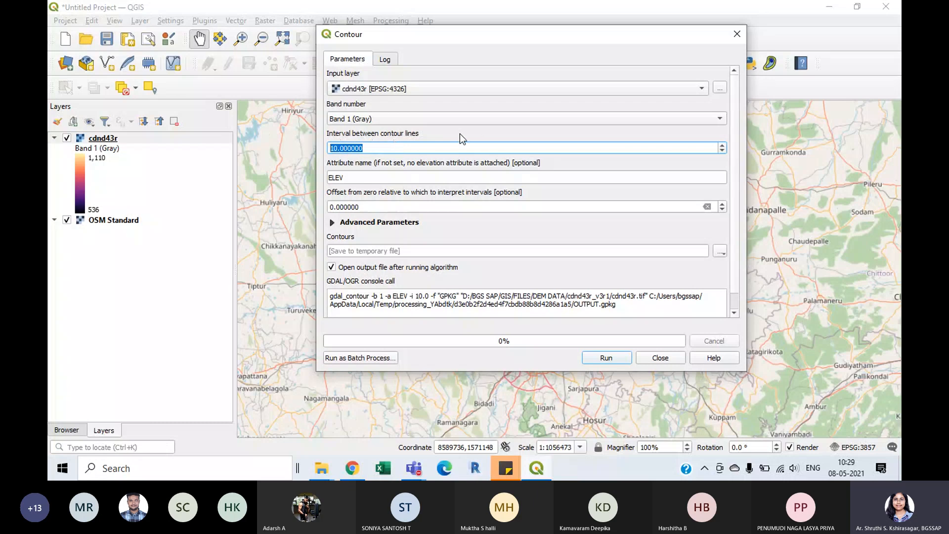
text(60)
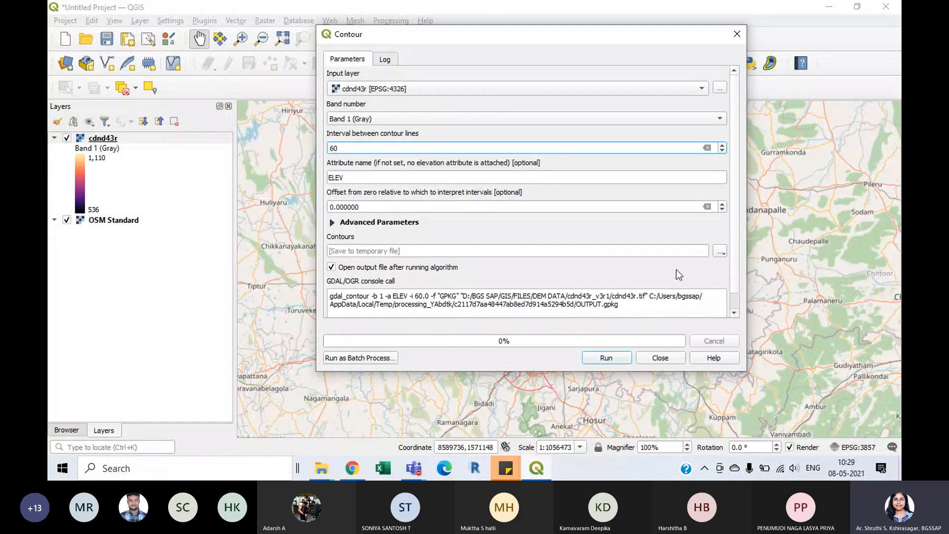
drag(564, 36, 648, 43)
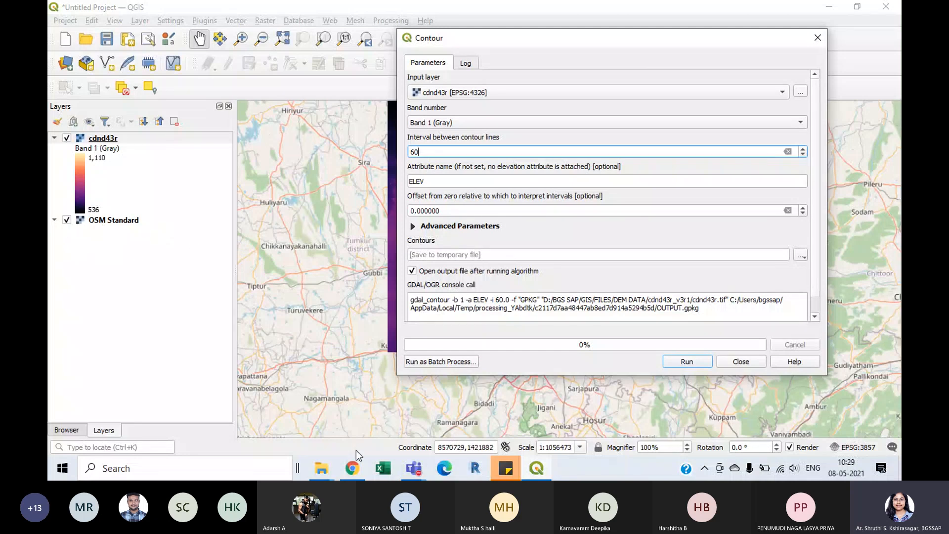
mouse_move(321, 468)
click(339, 434)
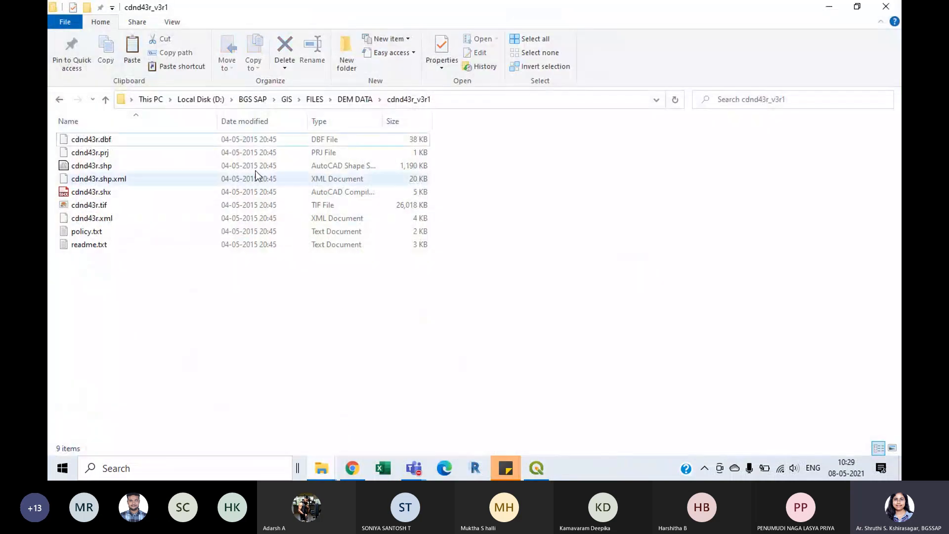
click(106, 100)
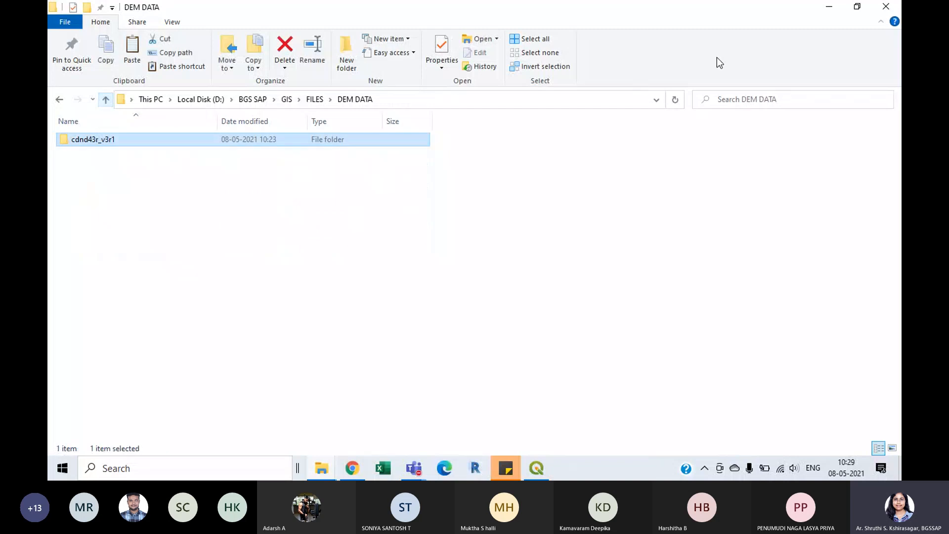
click(830, 7)
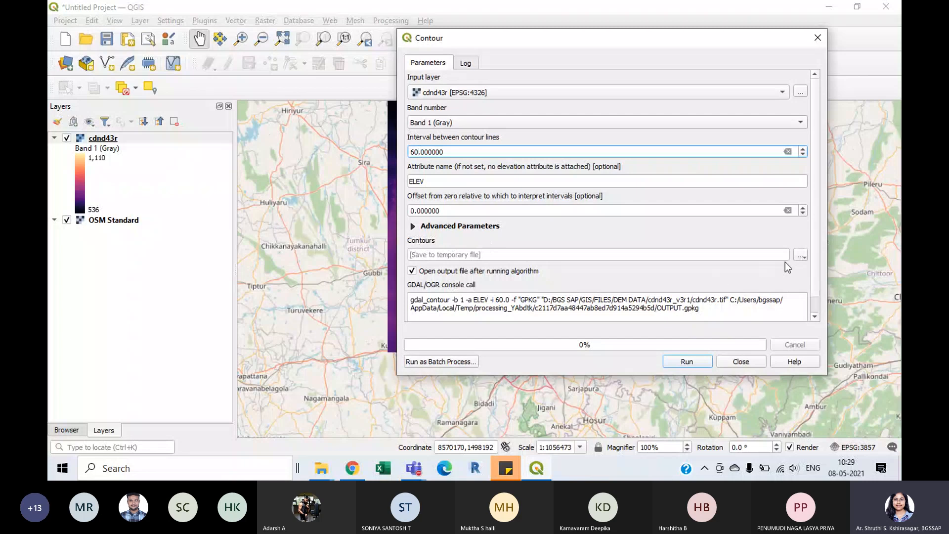
- Save the contours to Shape files as 'Bangalore contours.gpkg' and run the Contour algorithm
click(800, 256)
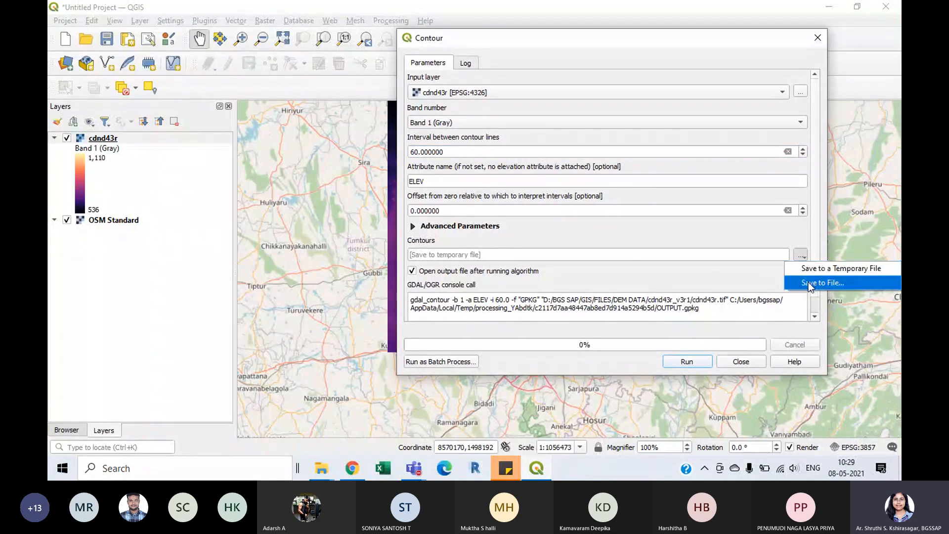
click(821, 284)
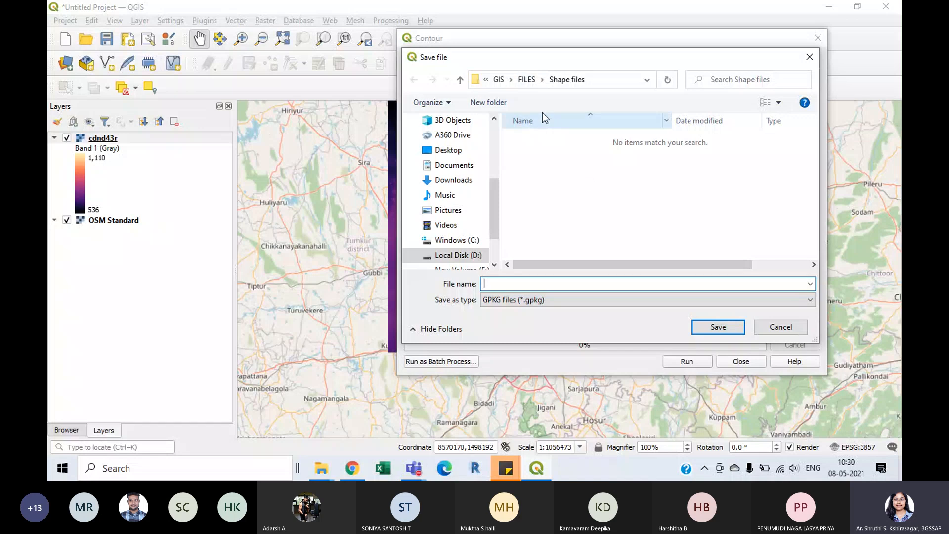
click(460, 80)
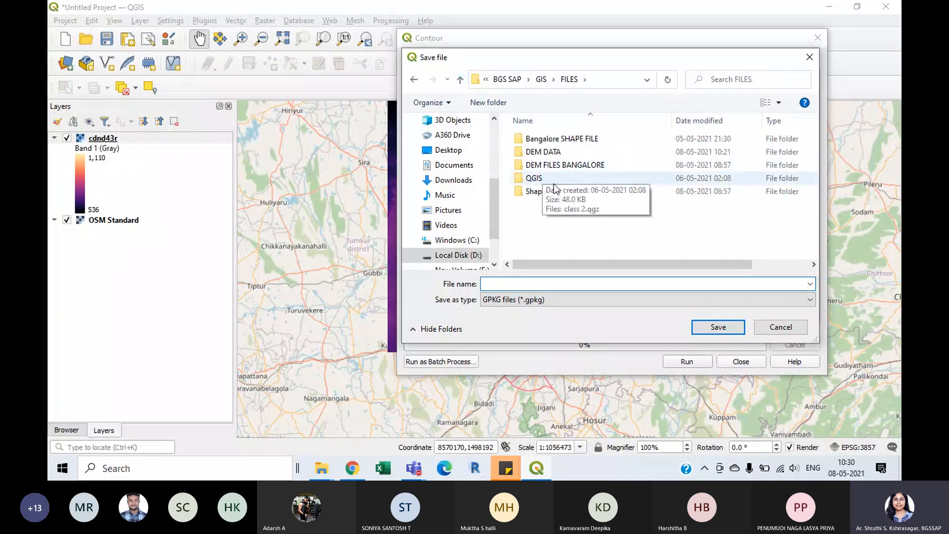
double_click(544, 191)
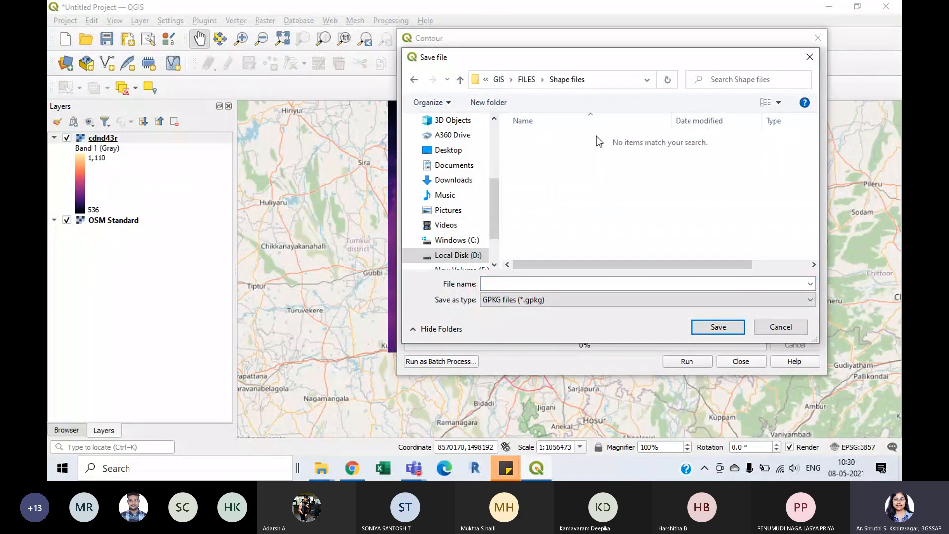
click(535, 283)
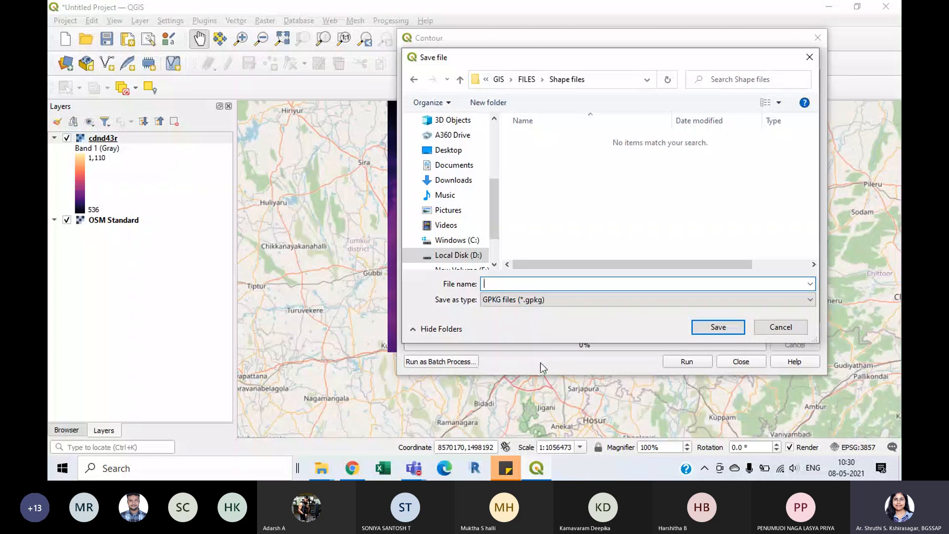
text(Ba)
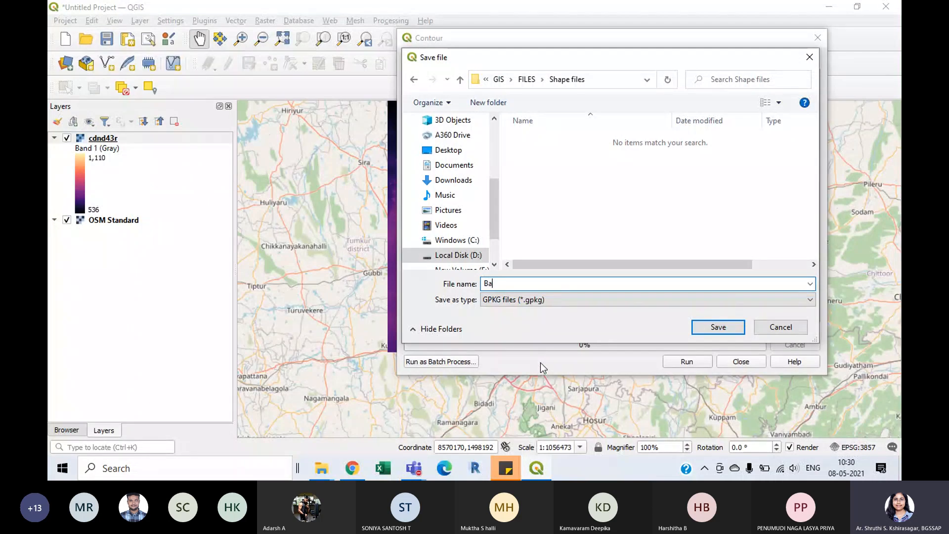
text(ngalore co)
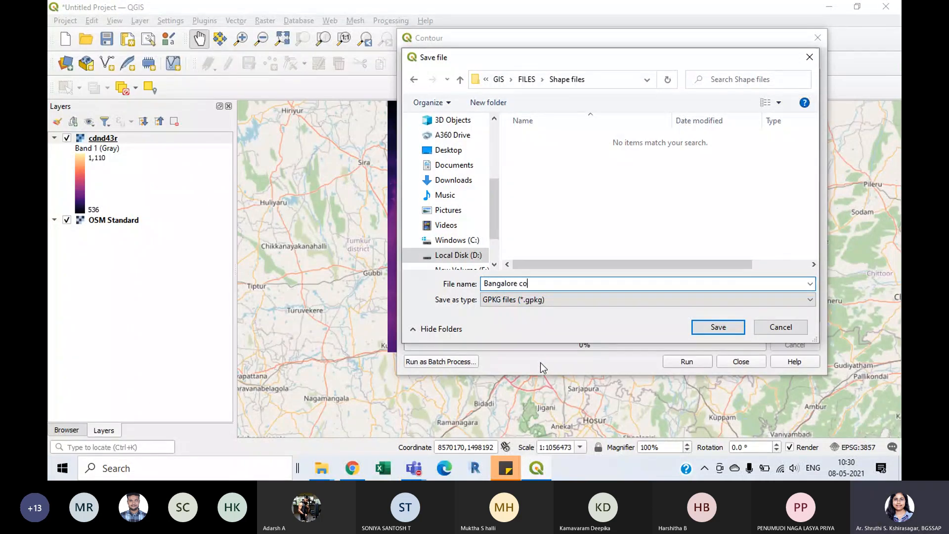
text(ntours)
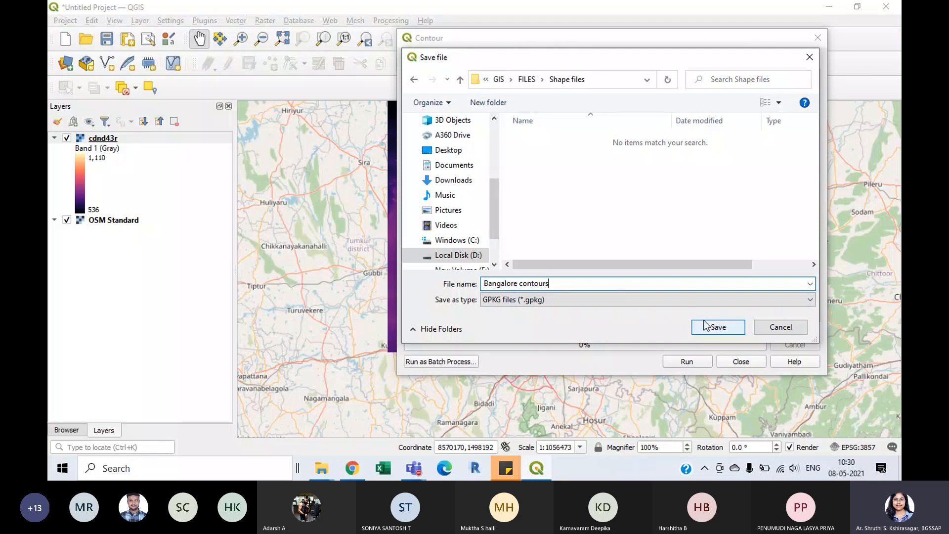
click(726, 328)
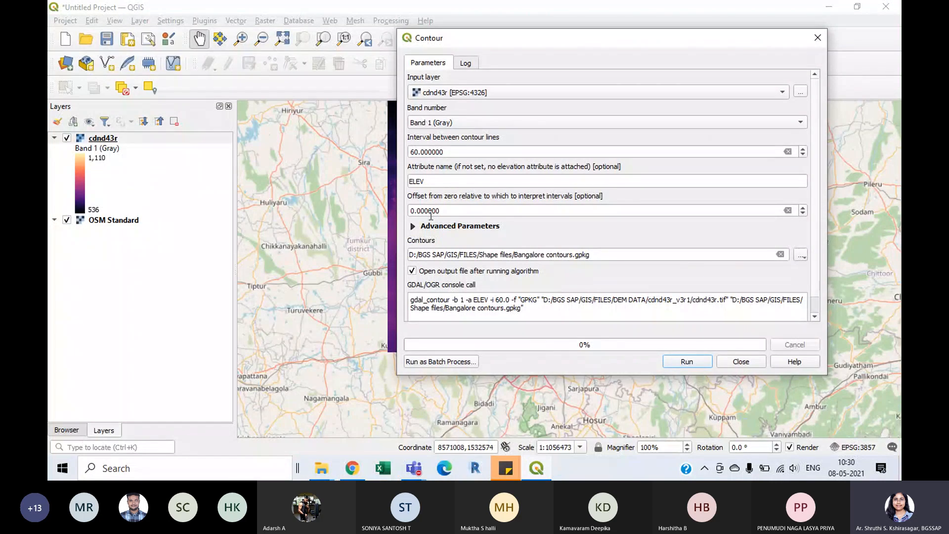
click(689, 361)
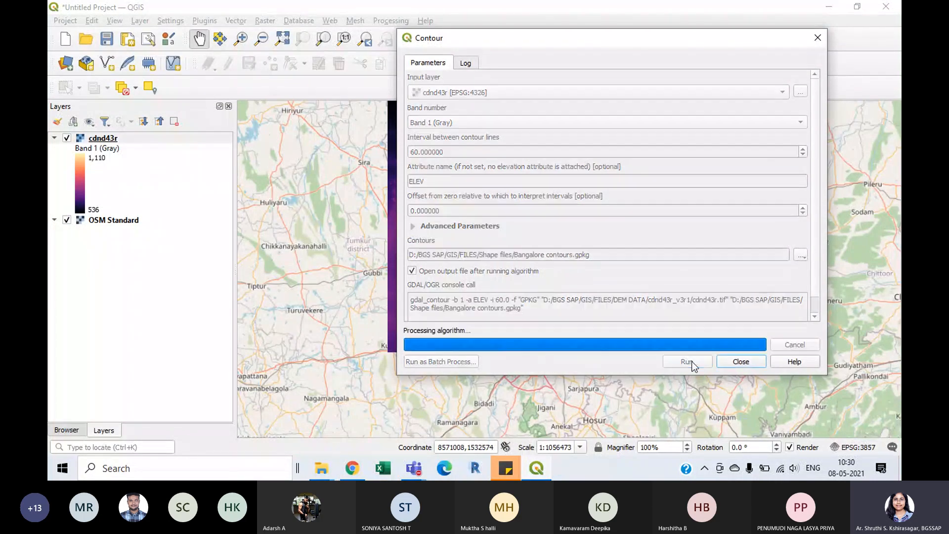
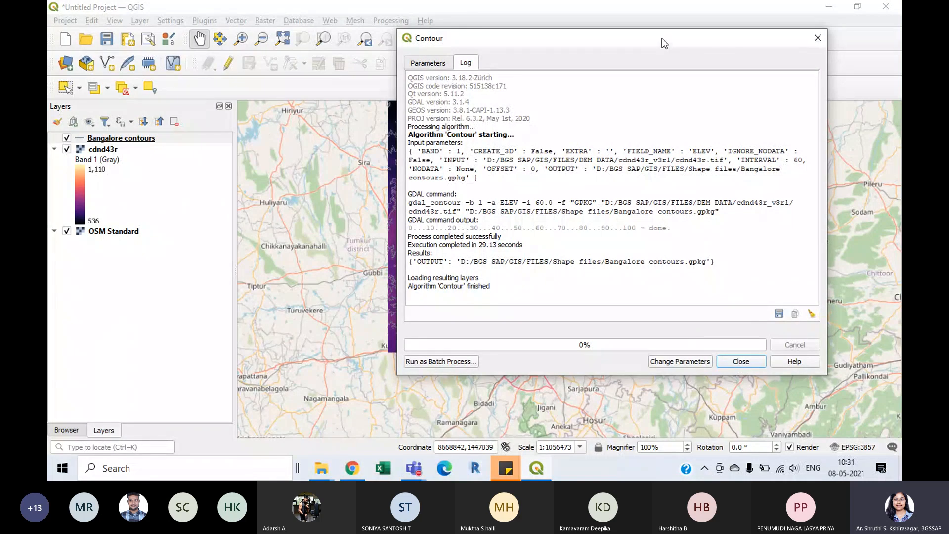
- Check the 60 m contour result on the map, then close the Contour dialog
drag(662, 37, 591, 29)
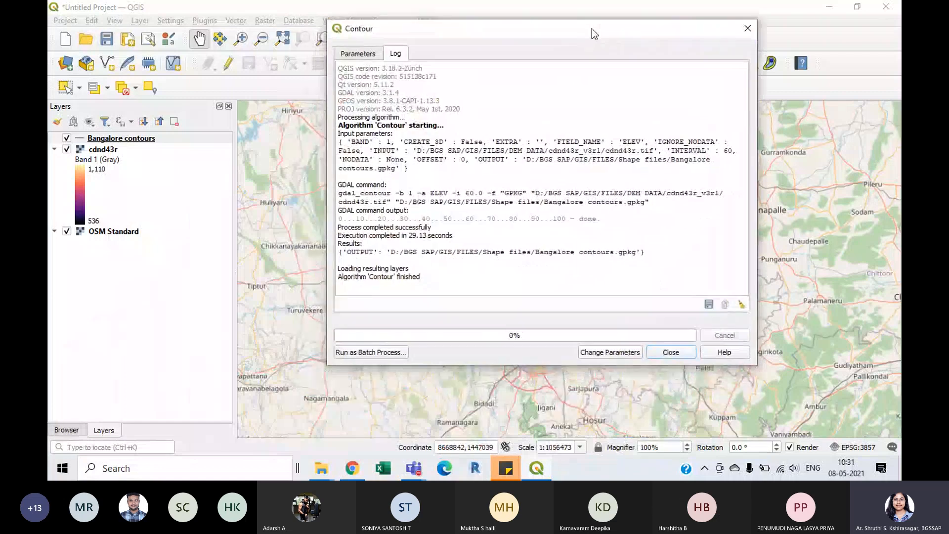
click(671, 349)
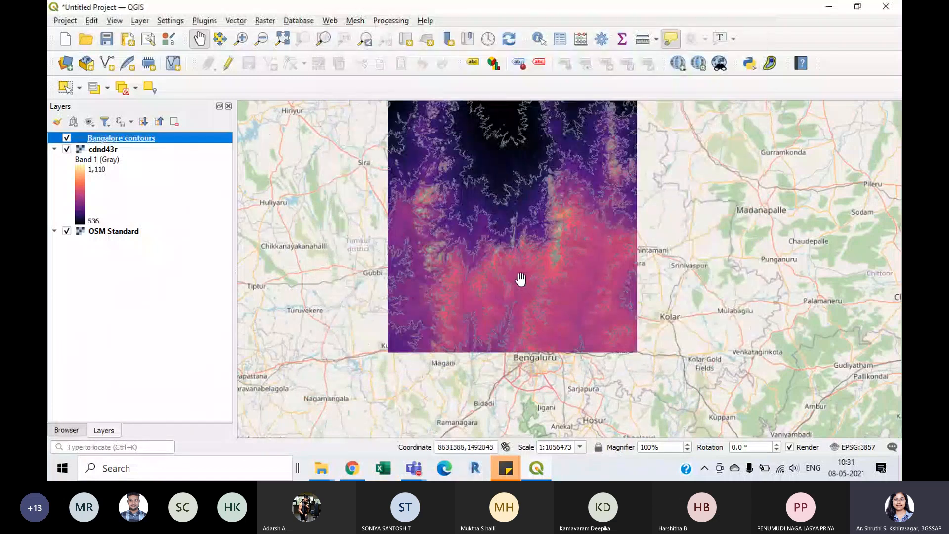
scroll(502, 259, up, 4)
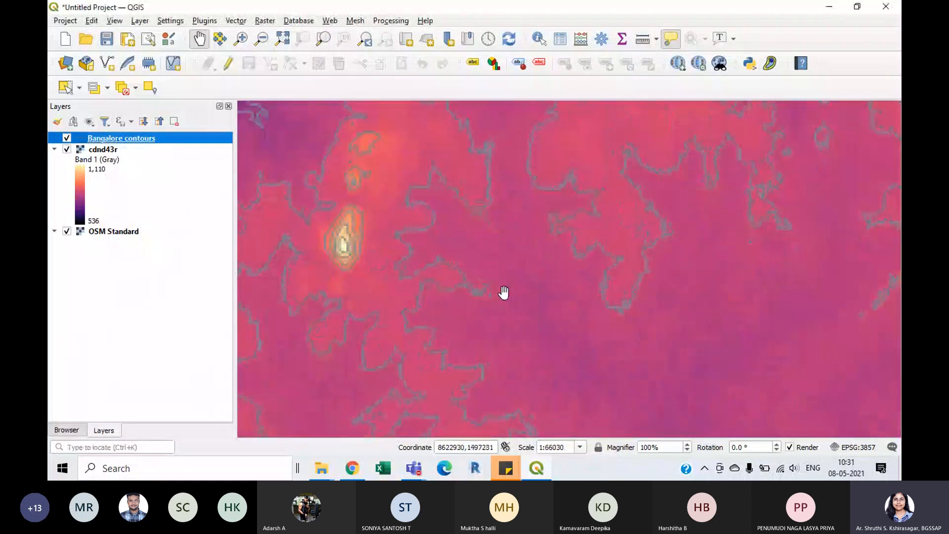
scroll(459, 222, up, 1)
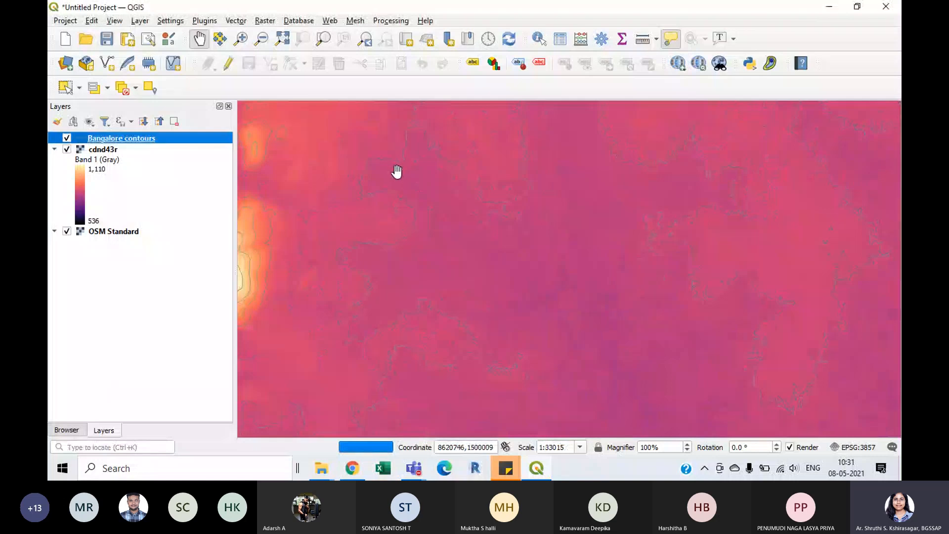
drag(419, 202, 431, 218)
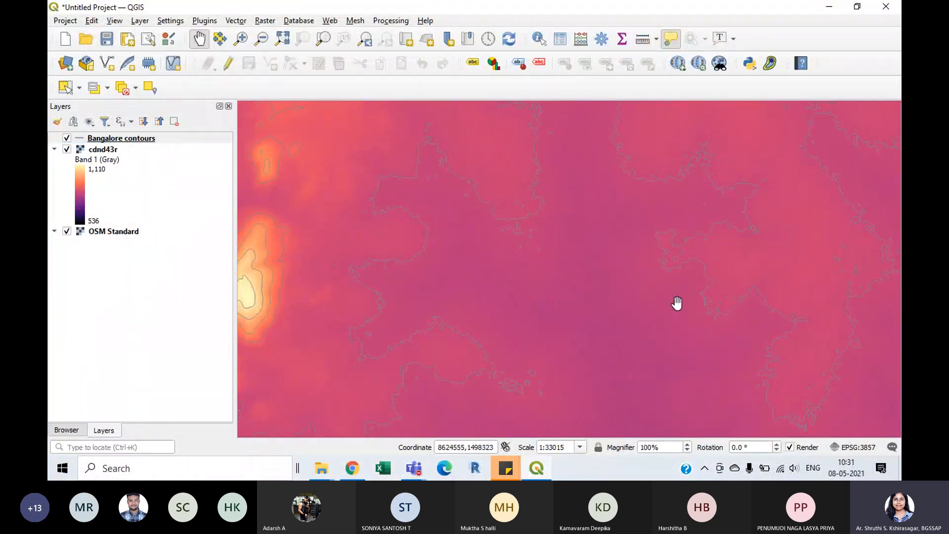
scroll(542, 303, down, 2)
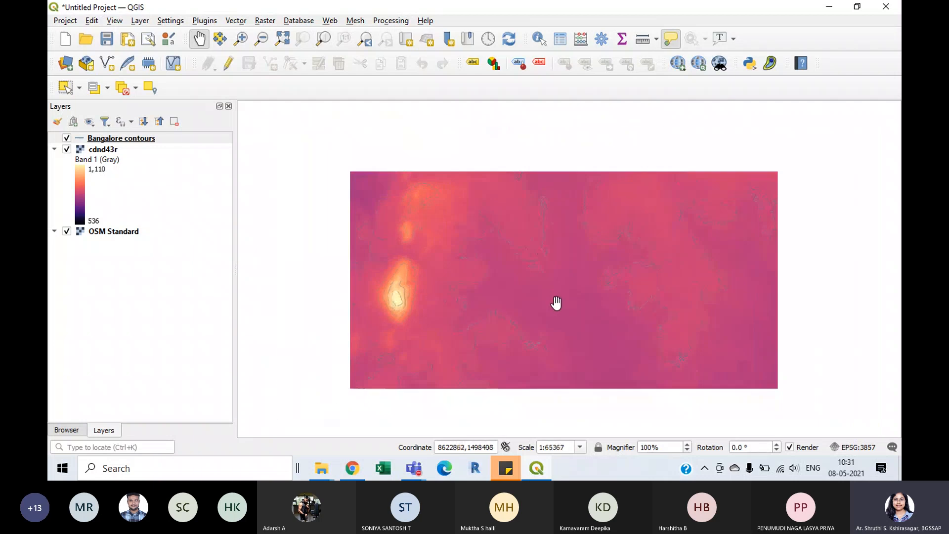
scroll(559, 306, down, 3)
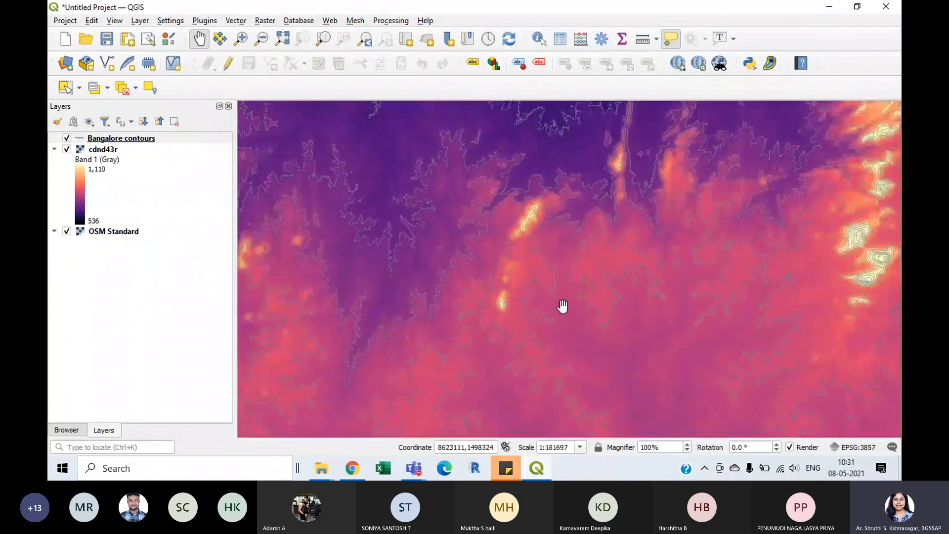
scroll(562, 306, down, 2)
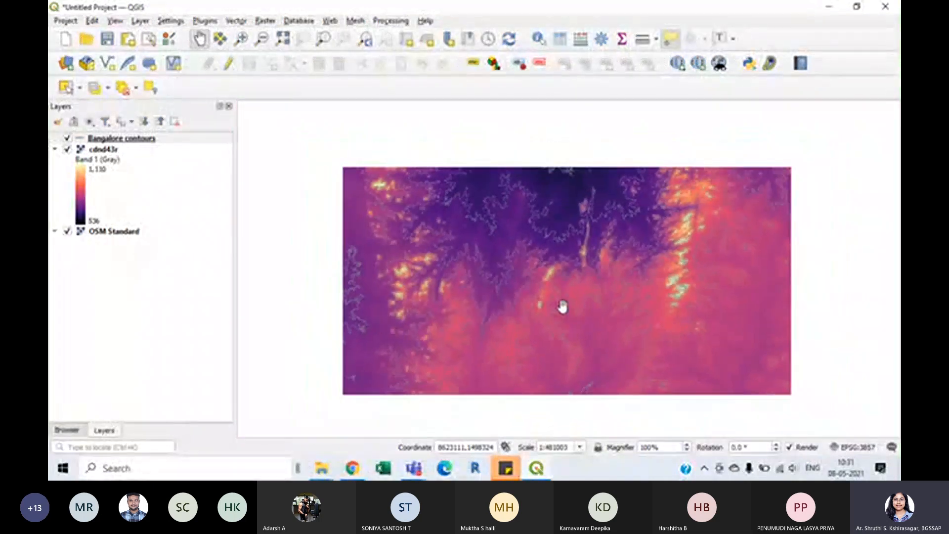
scroll(576, 254, down, 1)
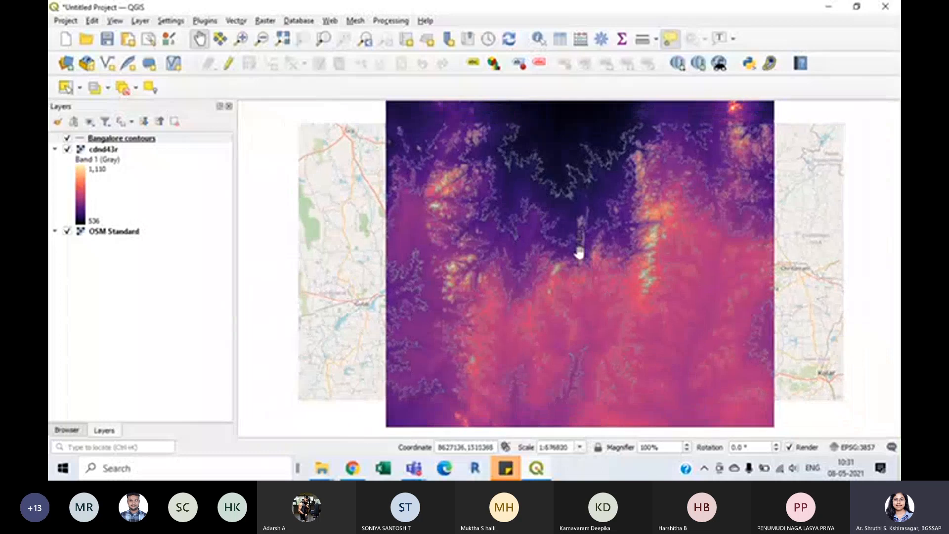
scroll(579, 306, down, 3)
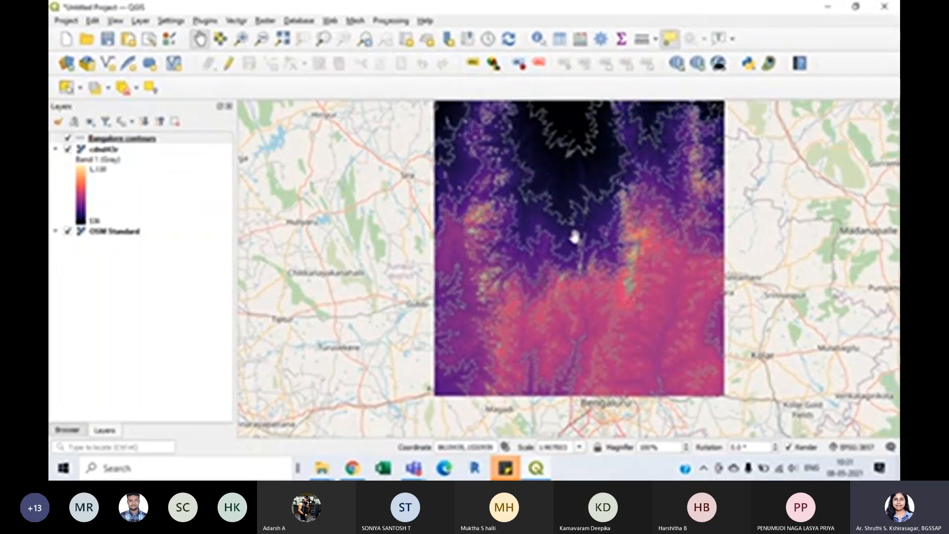
drag(574, 237, 603, 218)
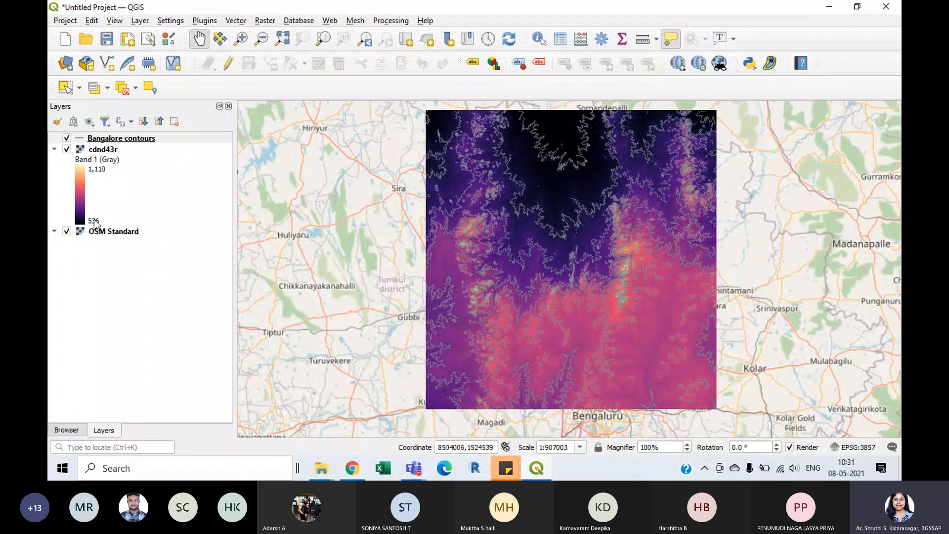
- Hide the cdnd43r raster, zoom in around Madhugiri, and select the Bangalore contours layer
click(67, 149)
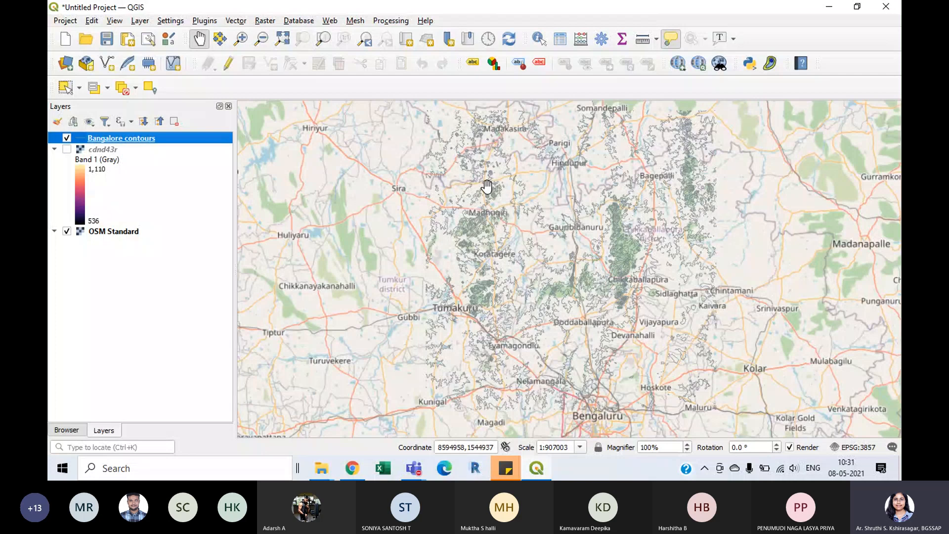
mouse_move(486, 197)
scroll(512, 214, up, 2)
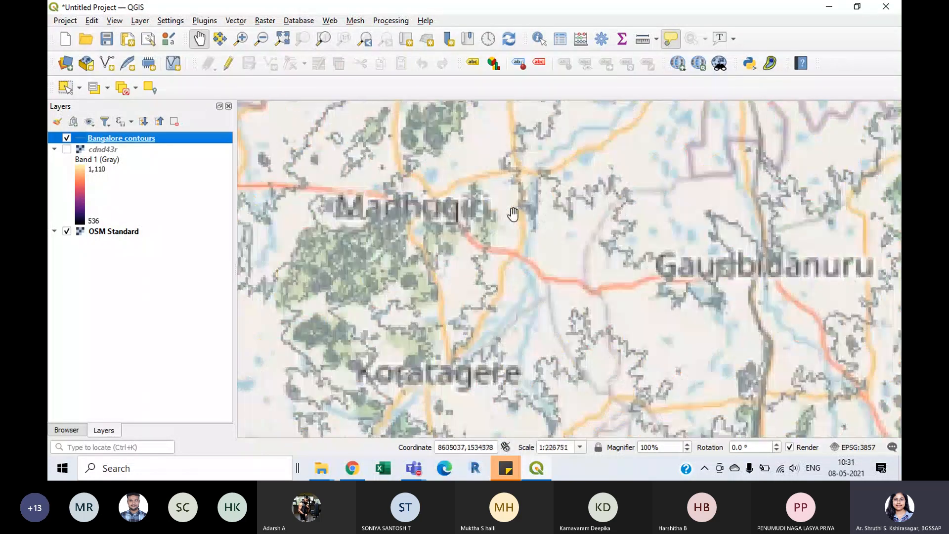
scroll(369, 257, up, 1)
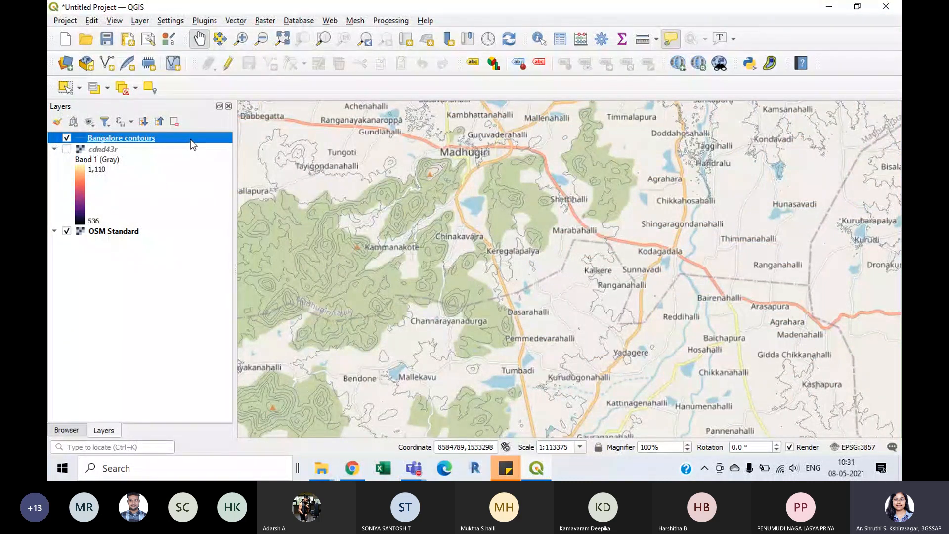
click(174, 204)
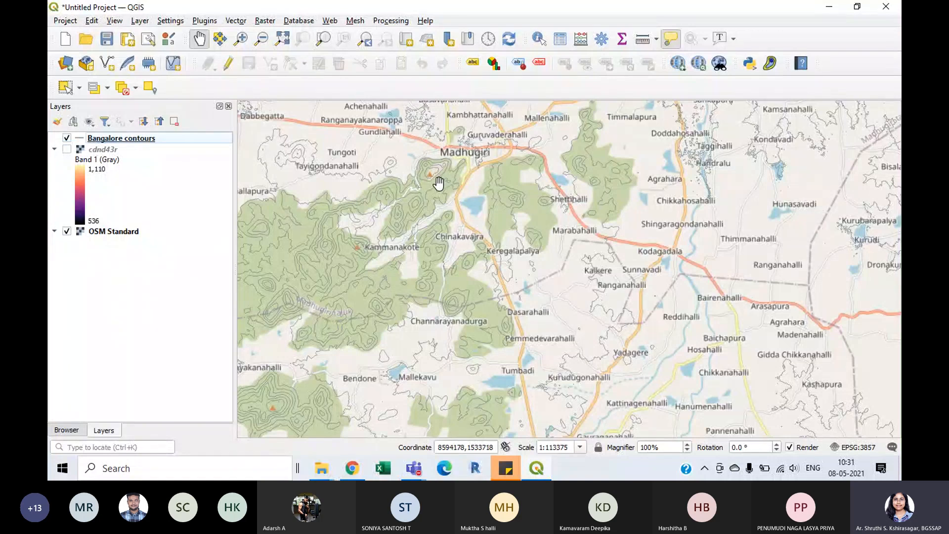
scroll(492, 245, up, 1)
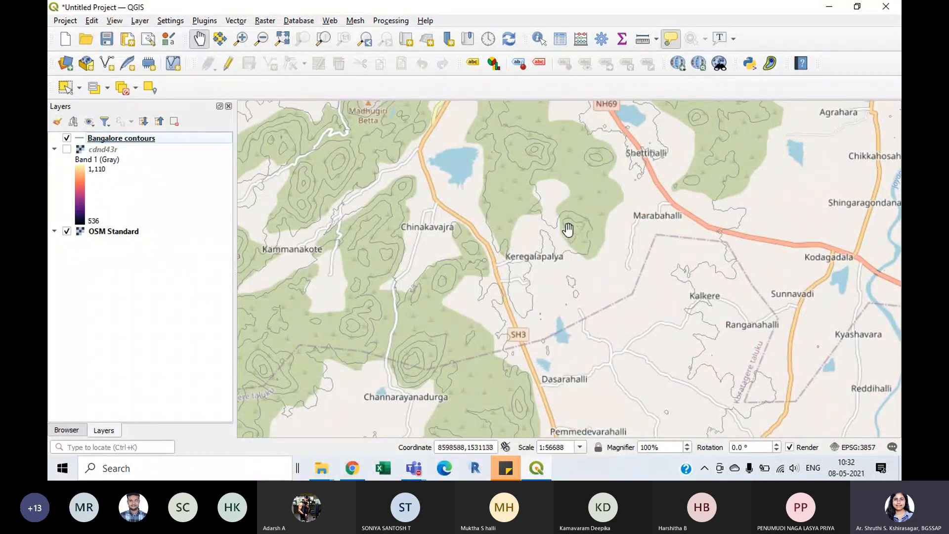
click(200, 138)
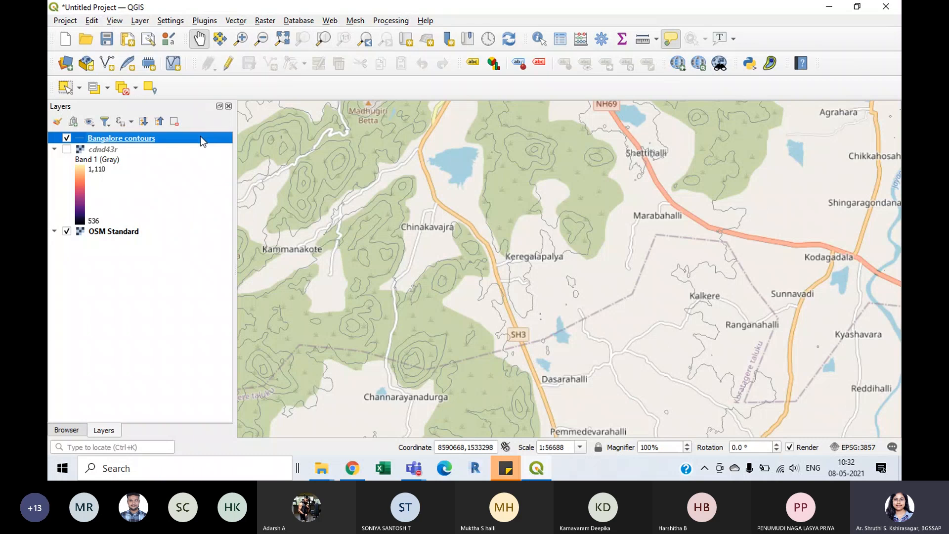
- Change the Bangalore contours line colour from grey to black and apply it
double_click(209, 138)
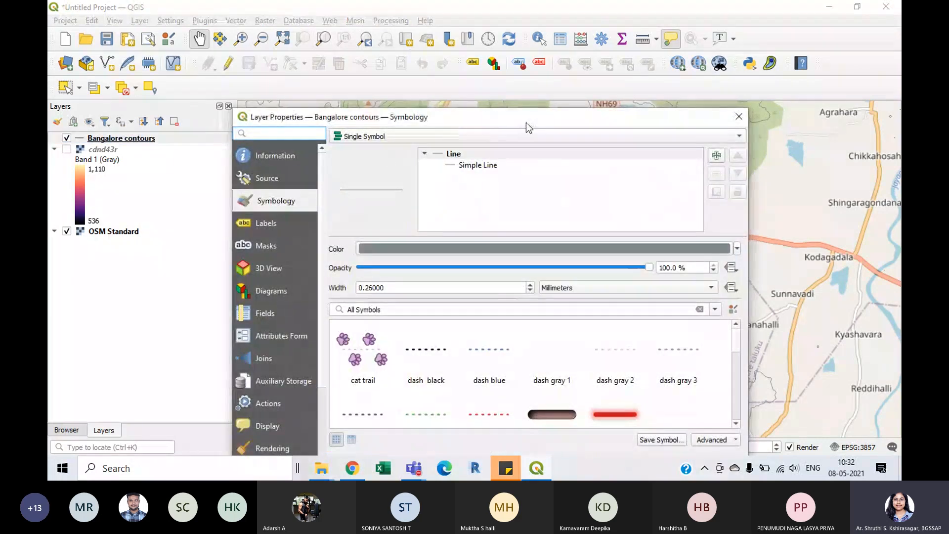
drag(526, 118, 744, 34)
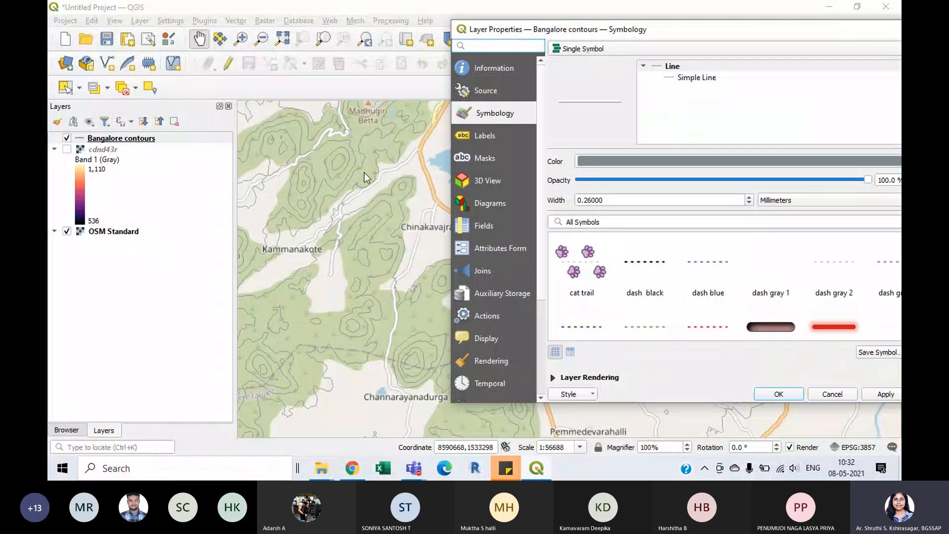
drag(700, 29, 543, 34)
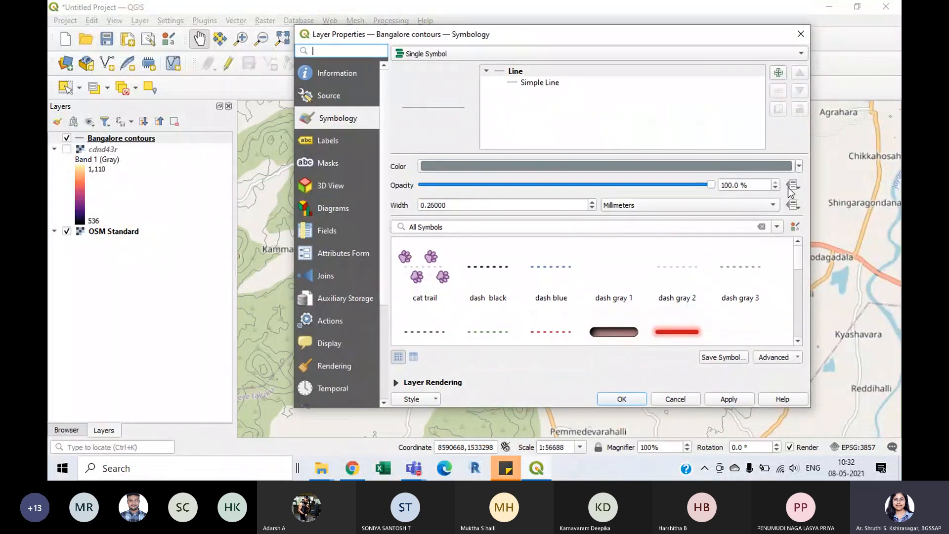
click(798, 166)
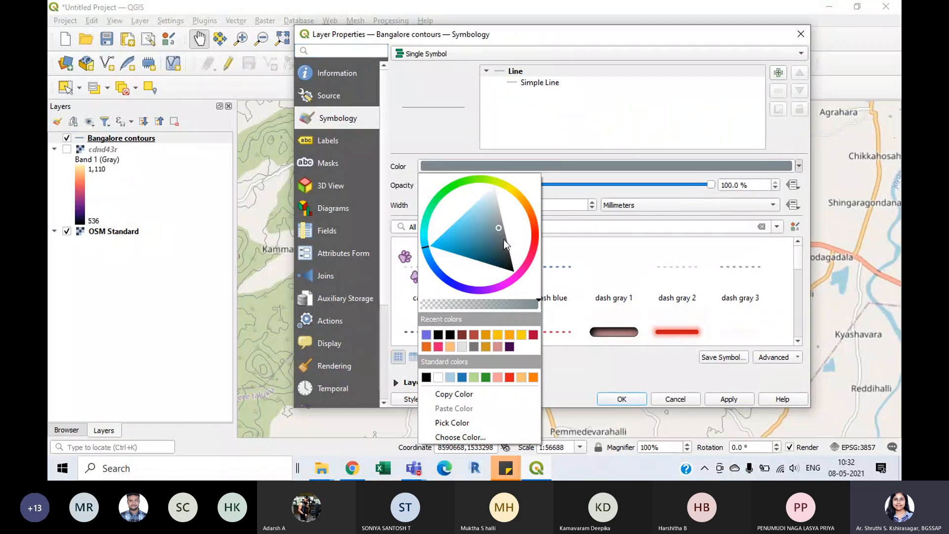
drag(503, 239, 515, 278)
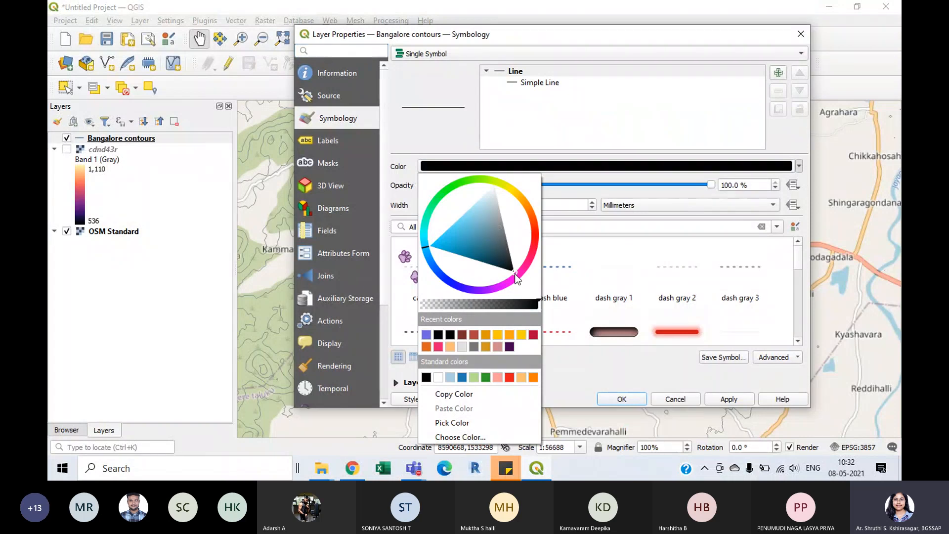
click(581, 372)
click(724, 400)
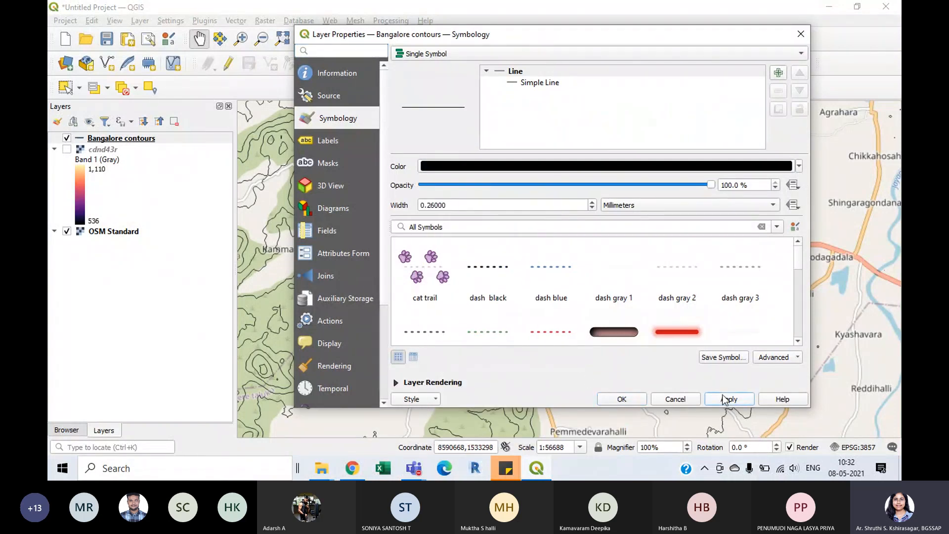
drag(551, 43, 643, 19)
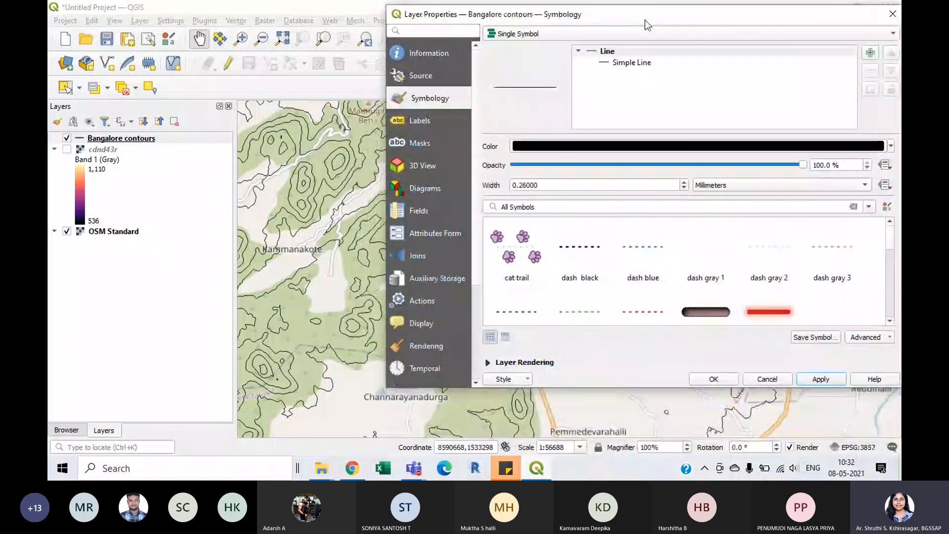
- Enable Single Labels on Bangalore contours, apply, and zoom to inspect the fid labels
click(425, 120)
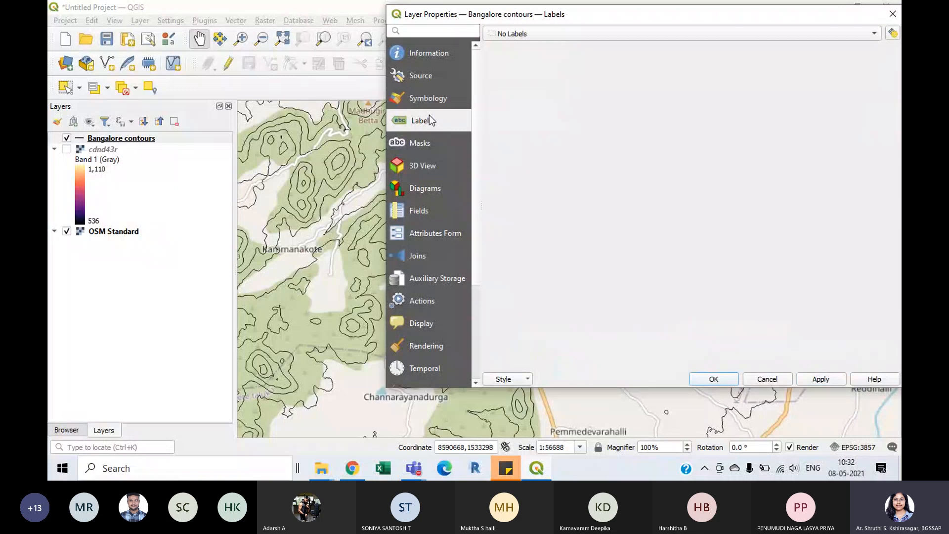
click(570, 36)
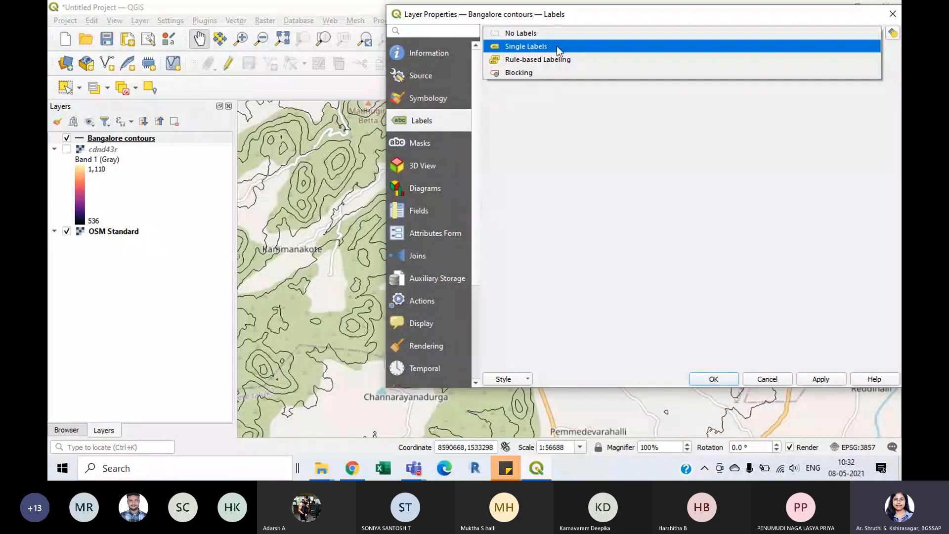
click(557, 46)
click(818, 378)
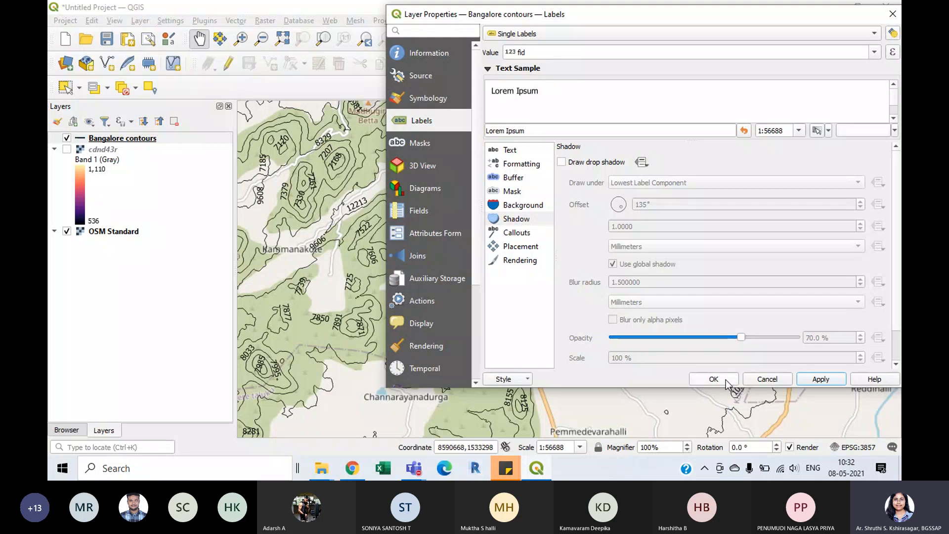
click(713, 379)
scroll(441, 282, up, 2)
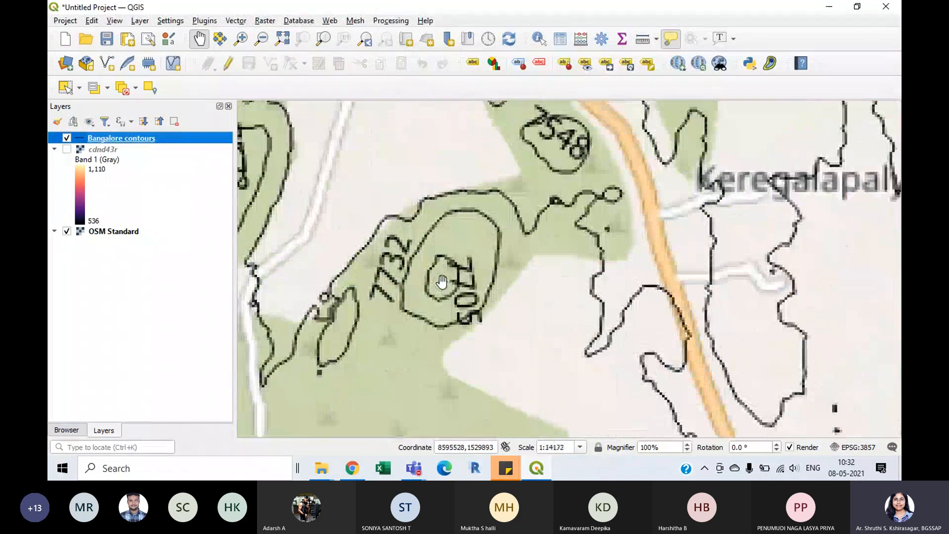
scroll(441, 281, up, 1)
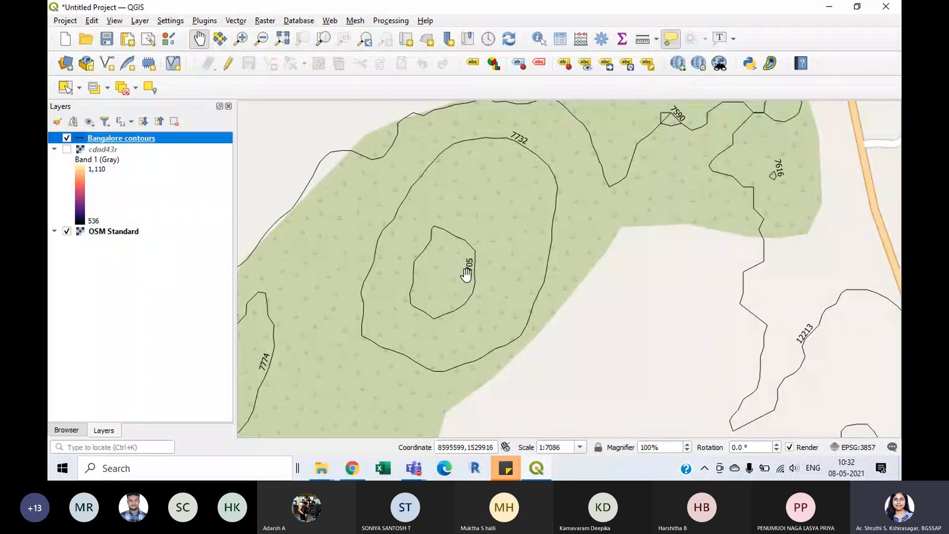
scroll(467, 273, down, 4)
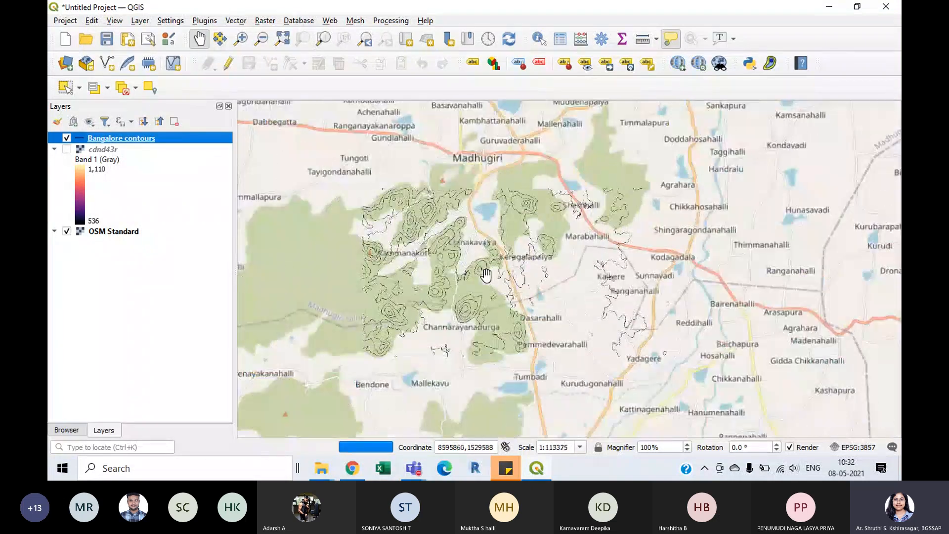
- Switch the contour label value from fid to the ELEV field and apply
double_click(208, 142)
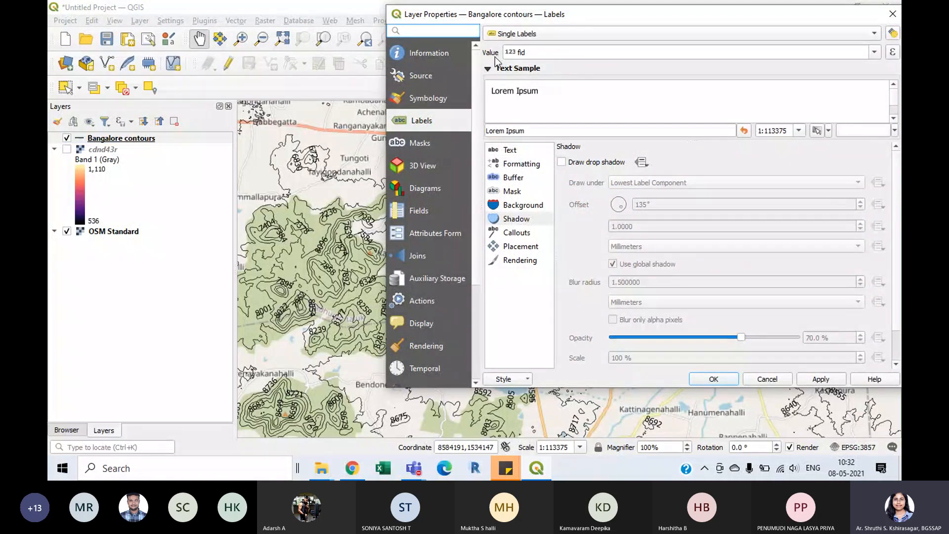
drag(734, 19, 544, 23)
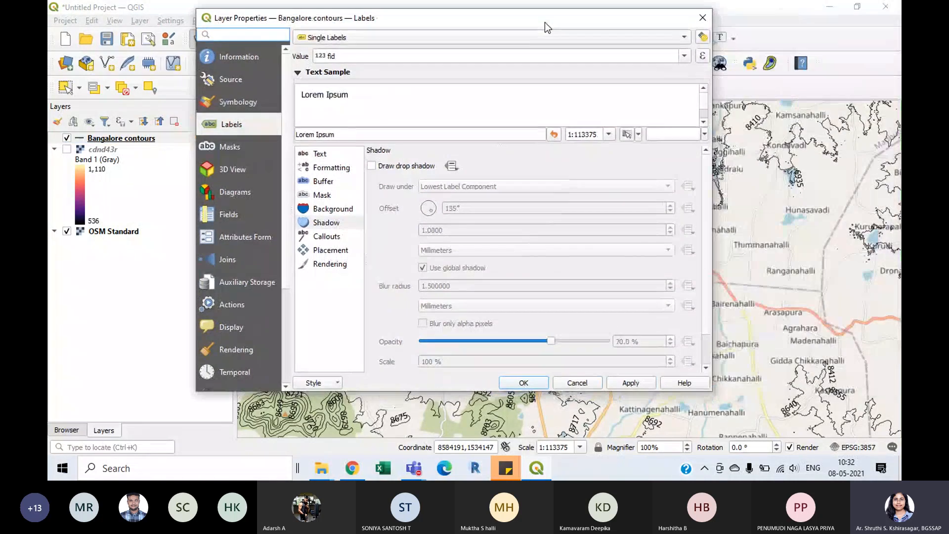
click(689, 55)
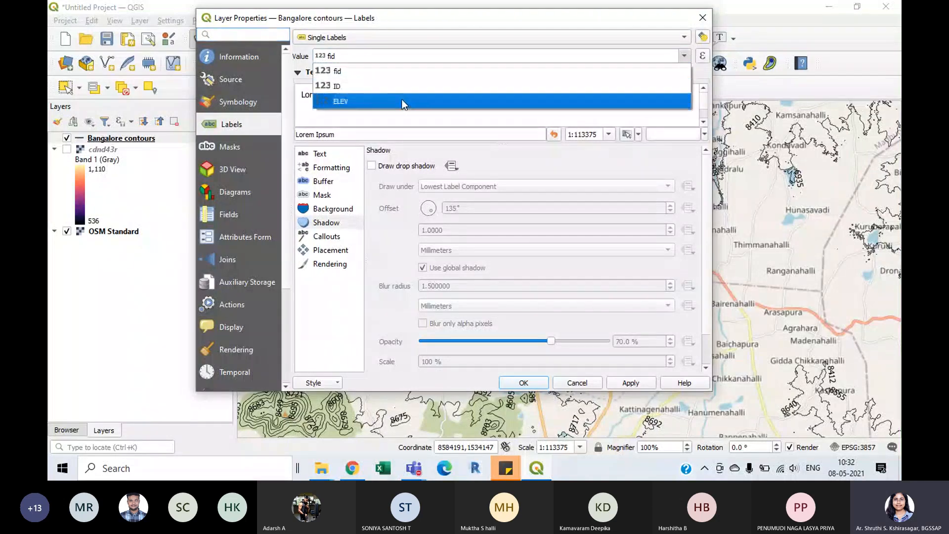
click(341, 102)
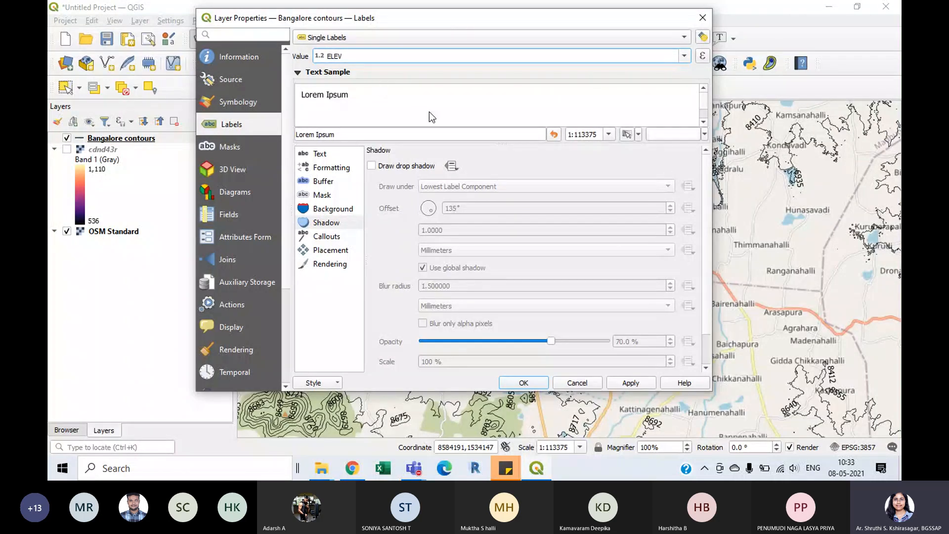
click(637, 384)
click(533, 384)
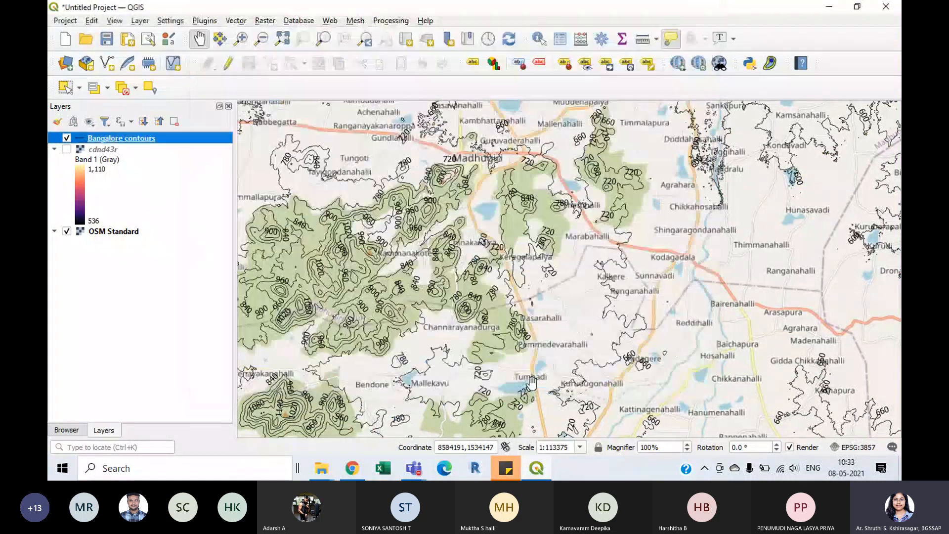
double_click(185, 138)
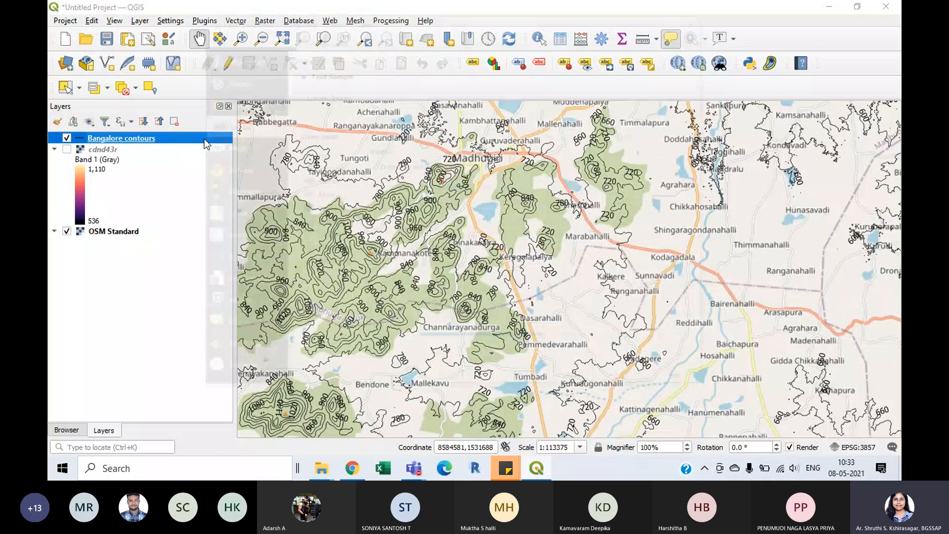
click(230, 102)
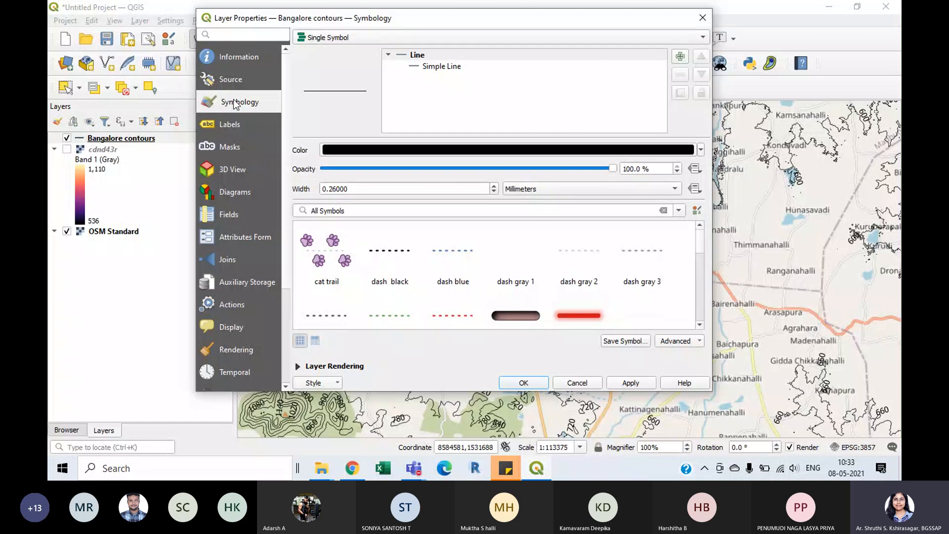
click(247, 124)
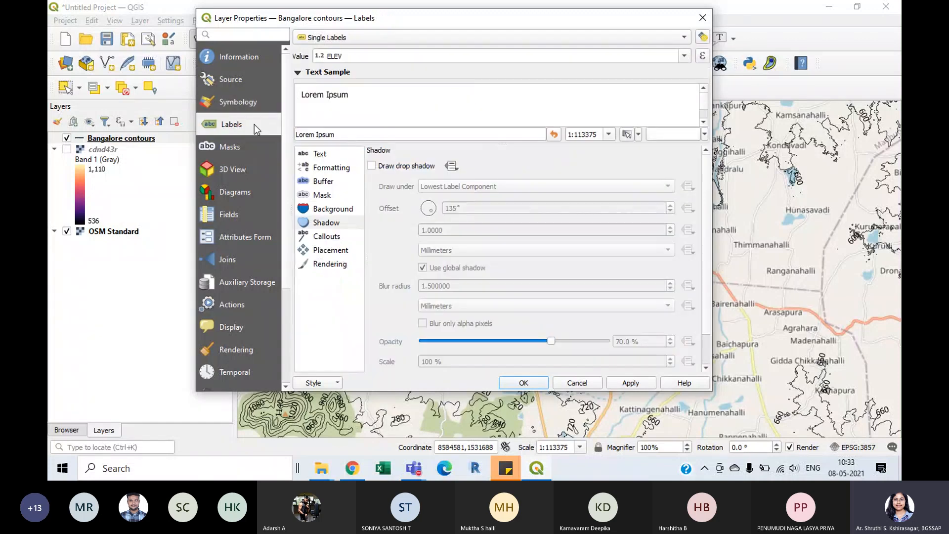
click(356, 39)
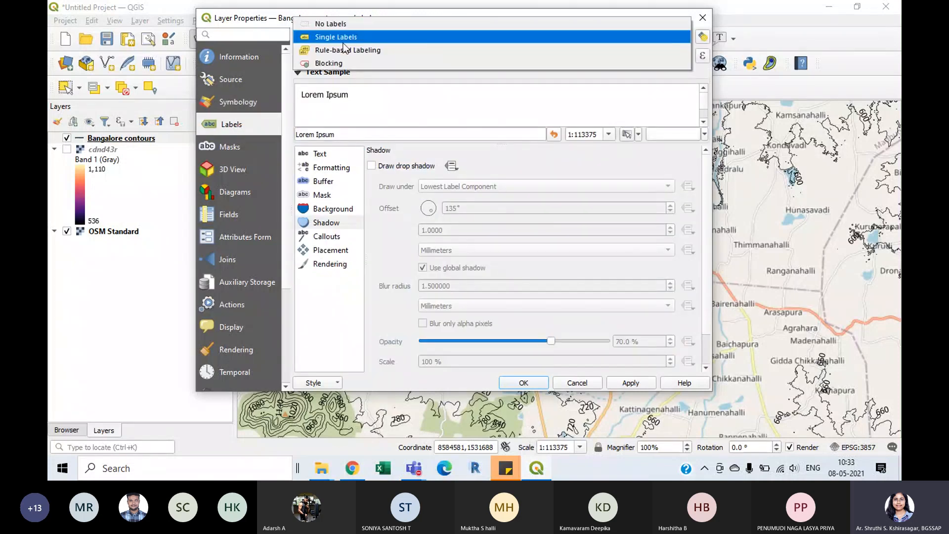
click(381, 37)
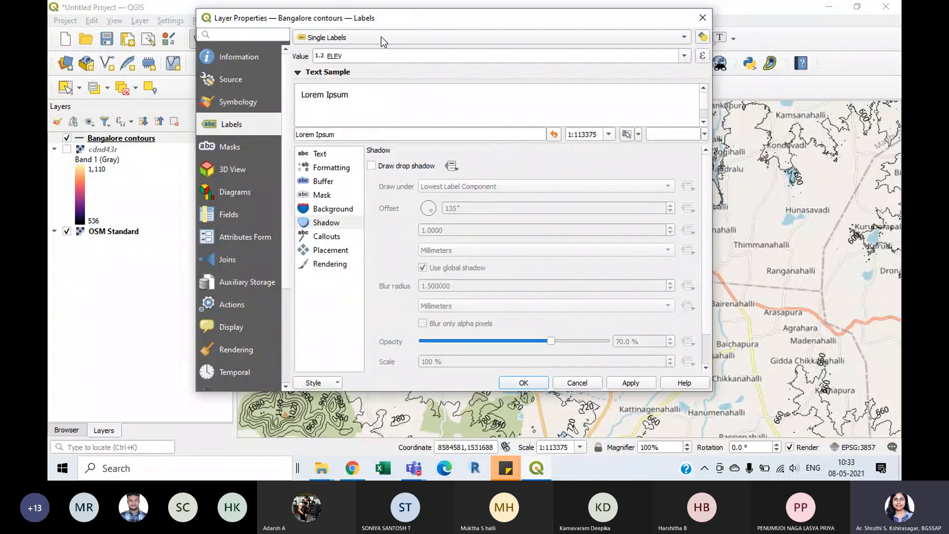
click(685, 56)
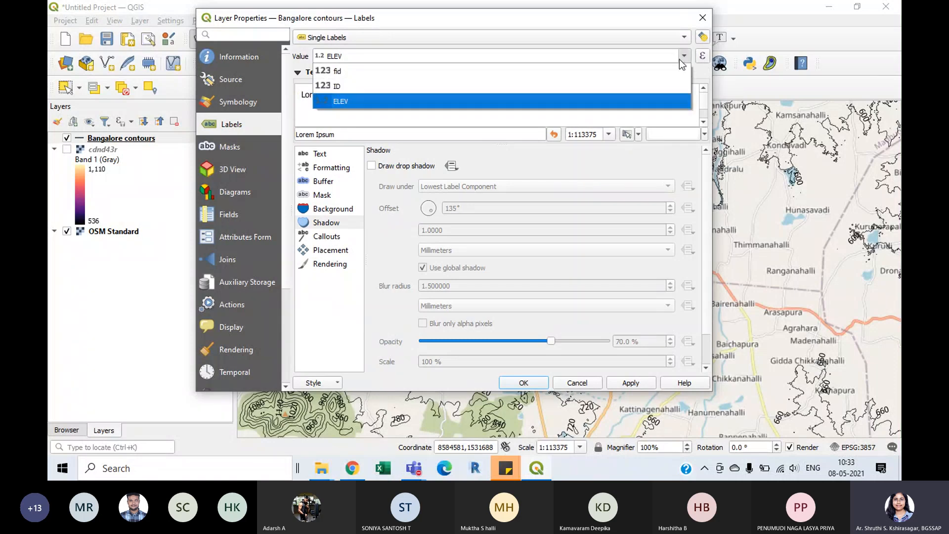
click(344, 102)
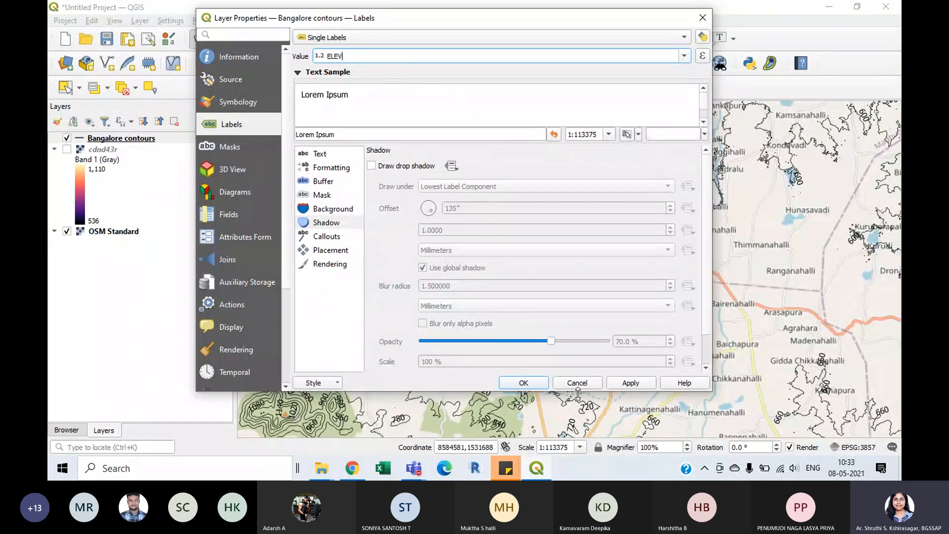
click(625, 387)
click(542, 385)
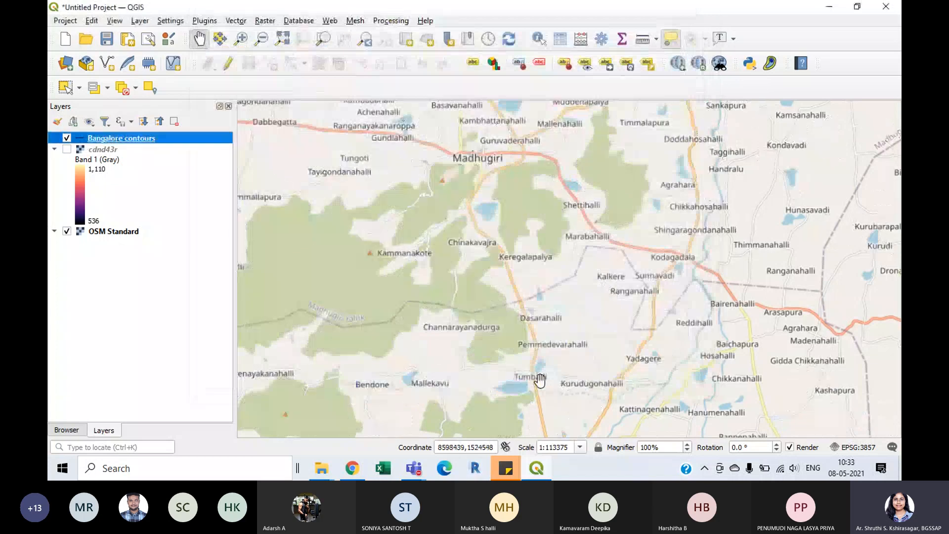
scroll(495, 242, down, 1)
scroll(496, 243, down, 2)
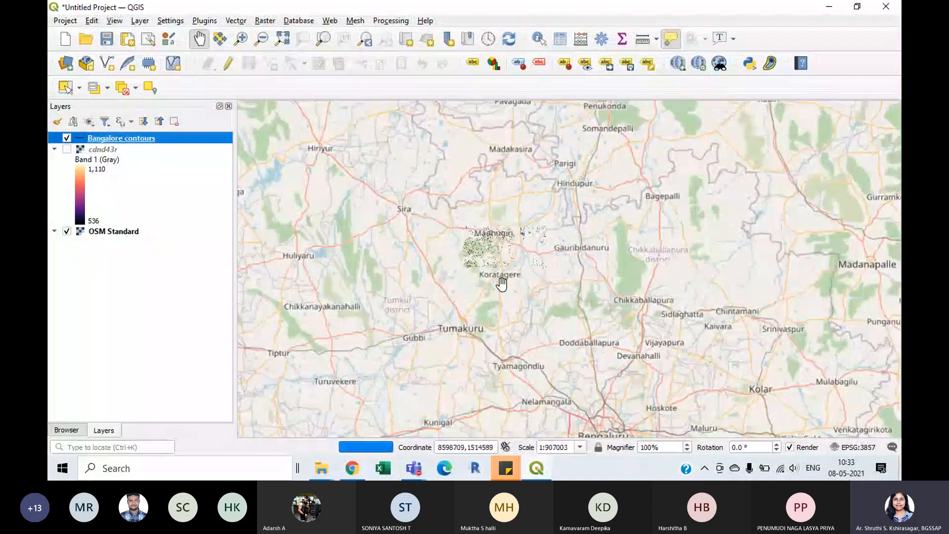
scroll(503, 255, up, 2)
scroll(478, 213, up, 1)
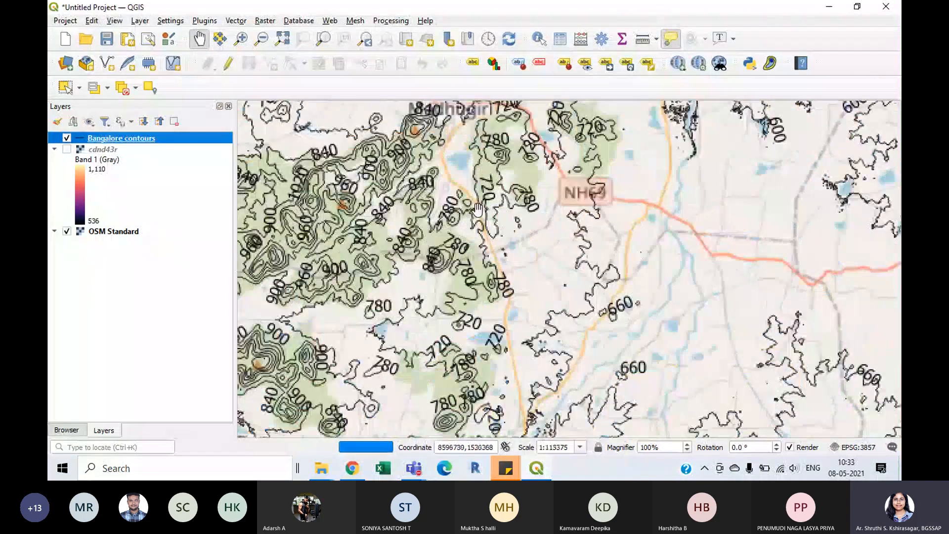
scroll(477, 213, down, 1)
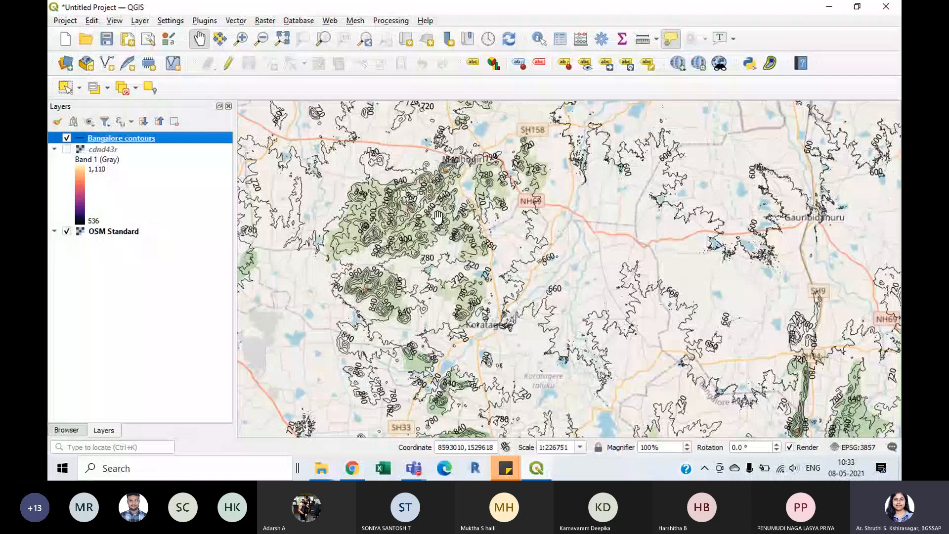
scroll(438, 216, up, 1)
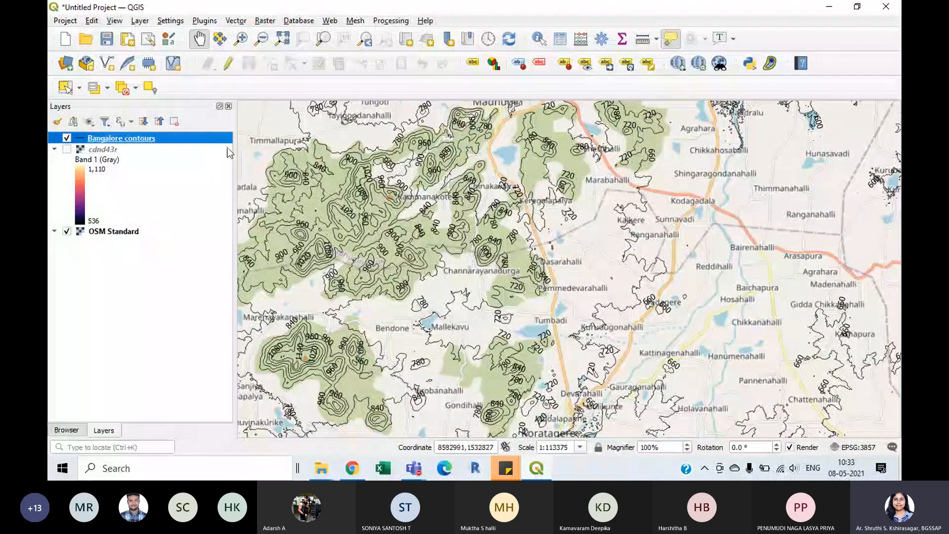
- Set Bangalore contours symbology to Graduated on ELEV with the Magma colour ramp
double_click(203, 138)
drag(445, 18, 560, 48)
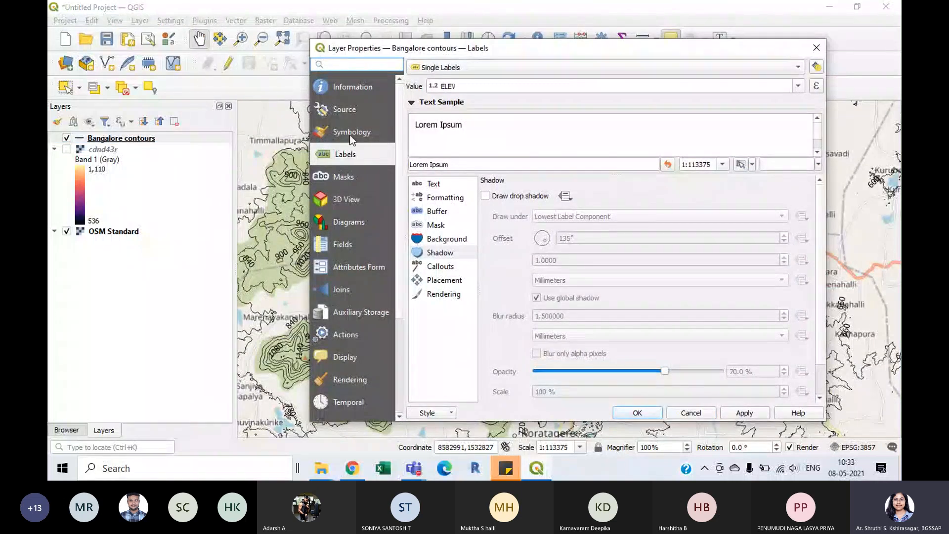
click(381, 130)
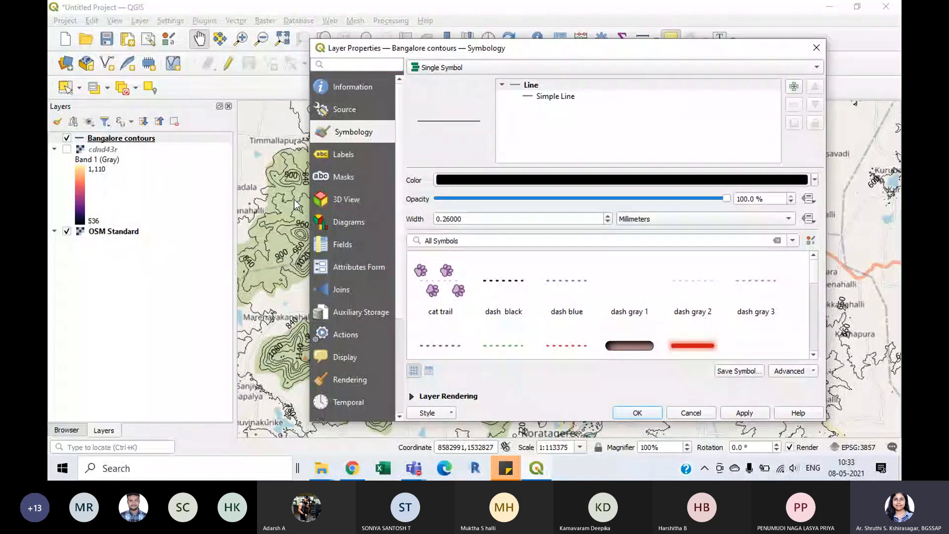
click(533, 68)
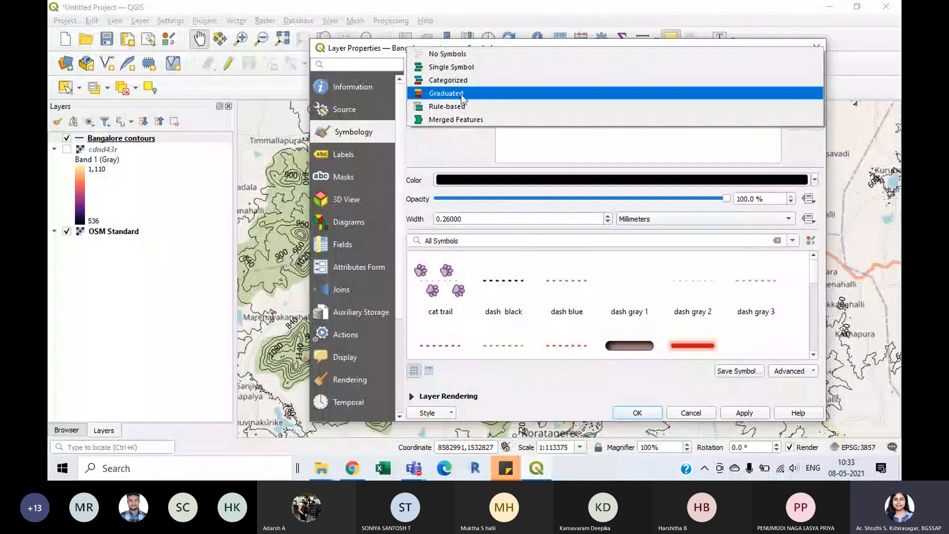
click(478, 93)
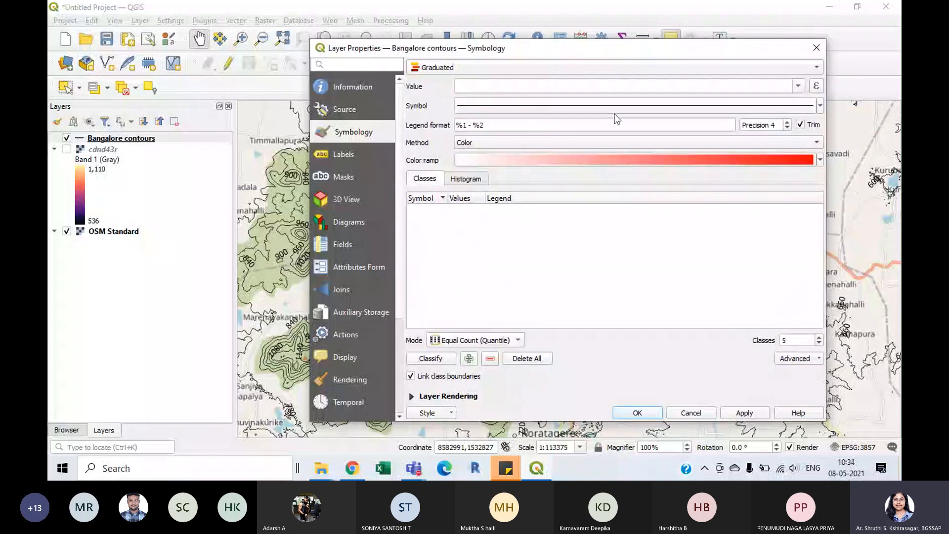
click(796, 86)
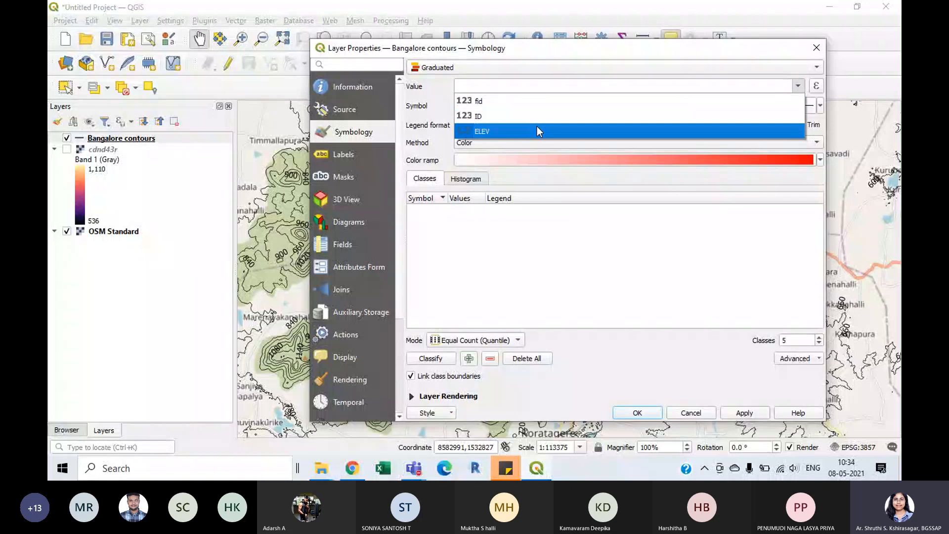
click(494, 129)
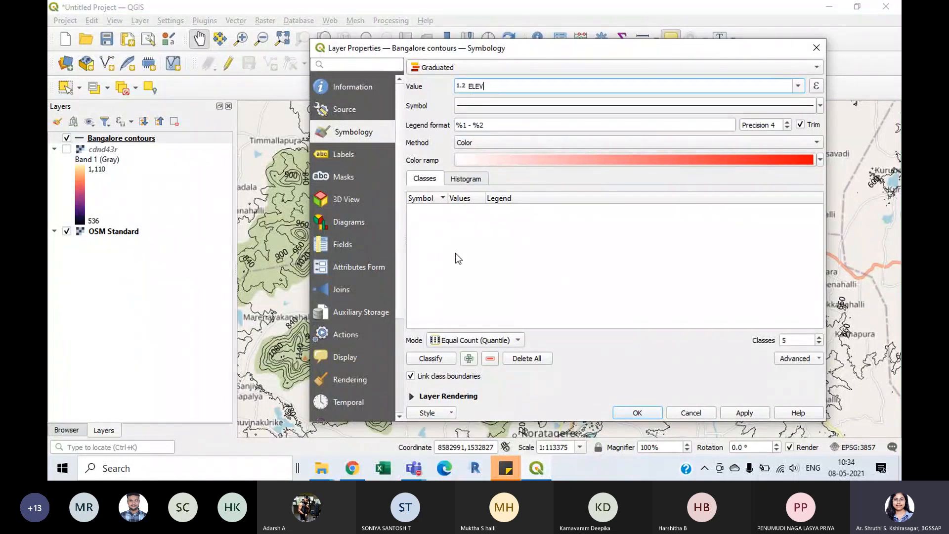
click(819, 161)
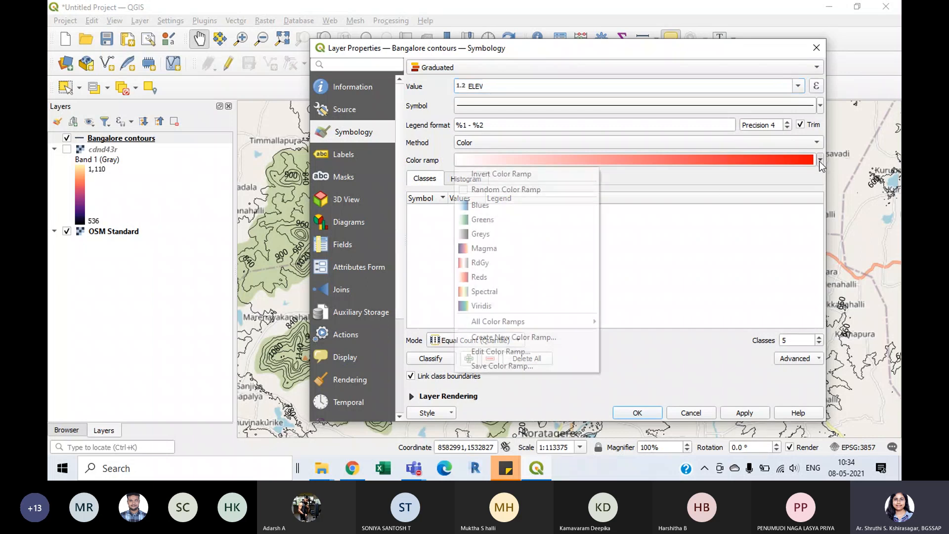
click(483, 250)
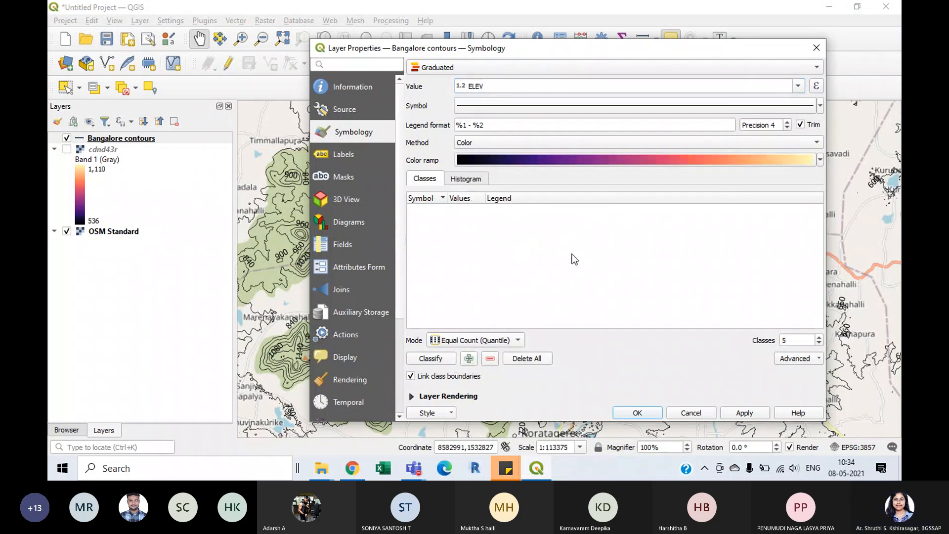
click(745, 413)
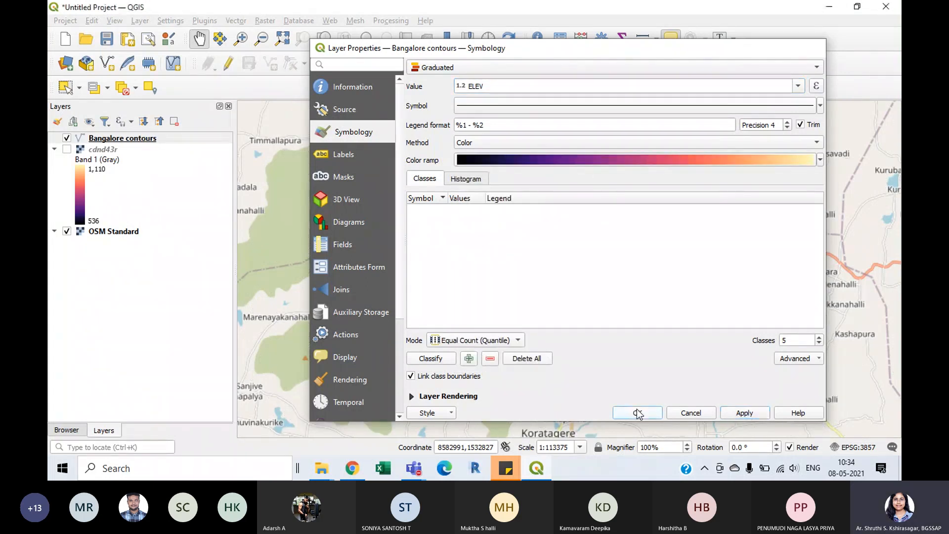
click(637, 413)
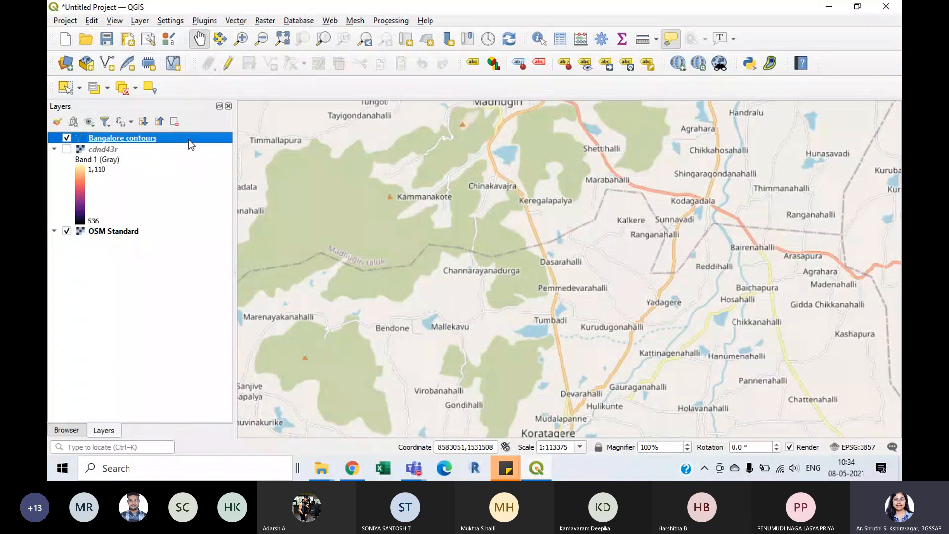
- Classify the contours into graduated ELEV classes, keeping the existing colour ramp
double_click(207, 139)
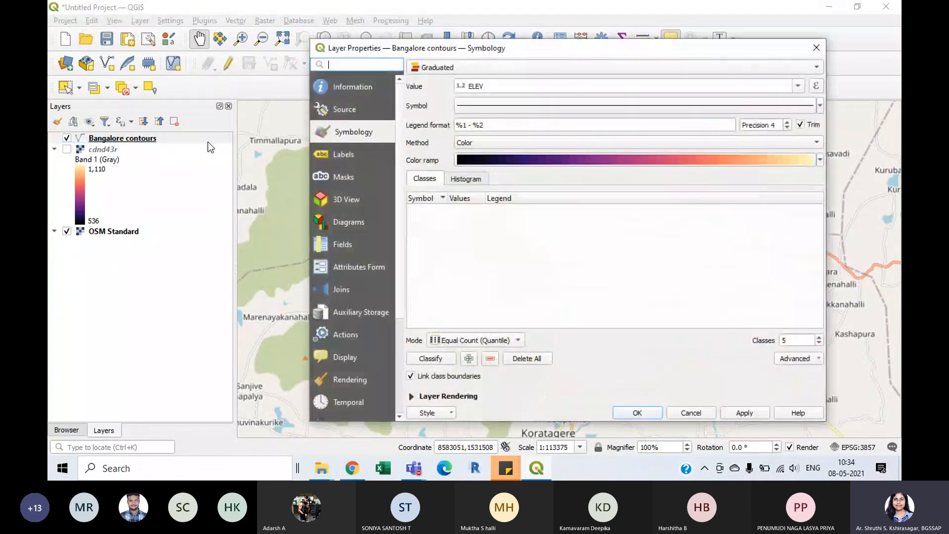
click(430, 360)
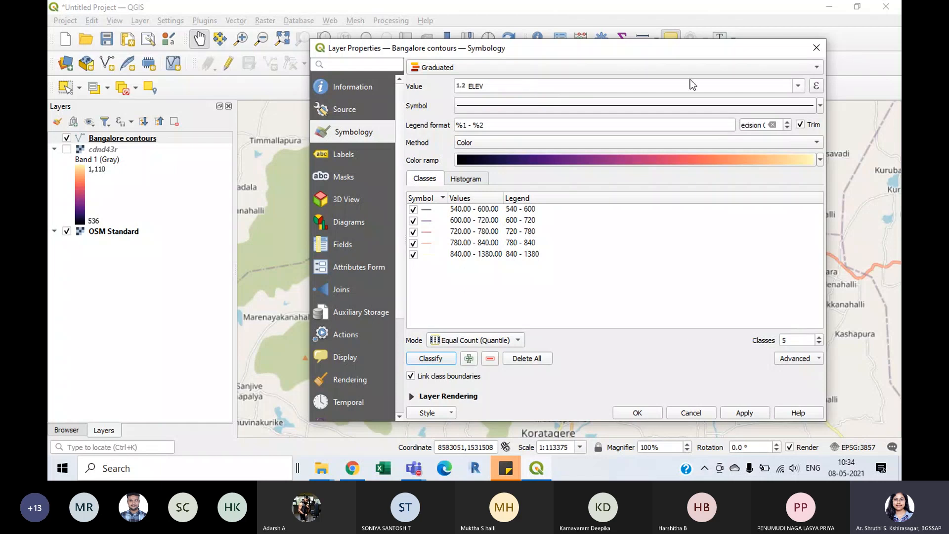
click(491, 69)
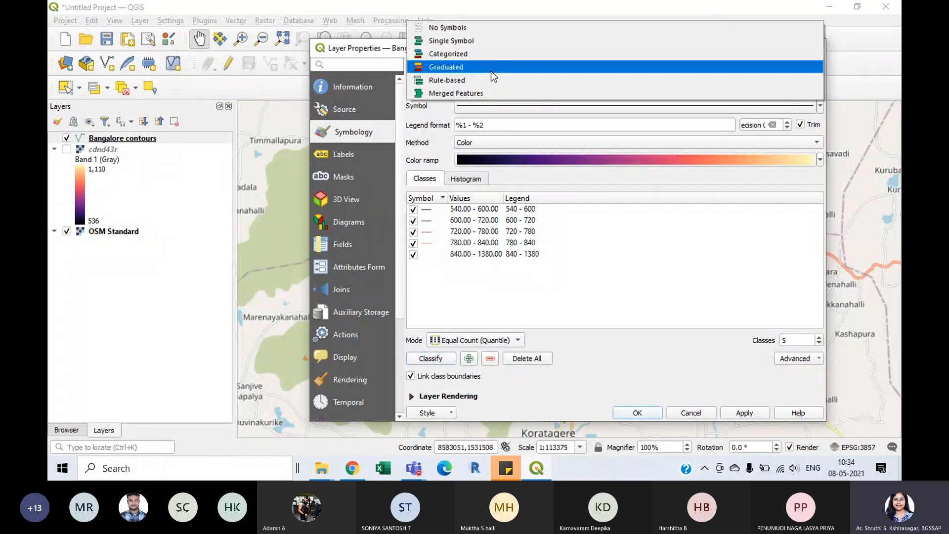
click(447, 72)
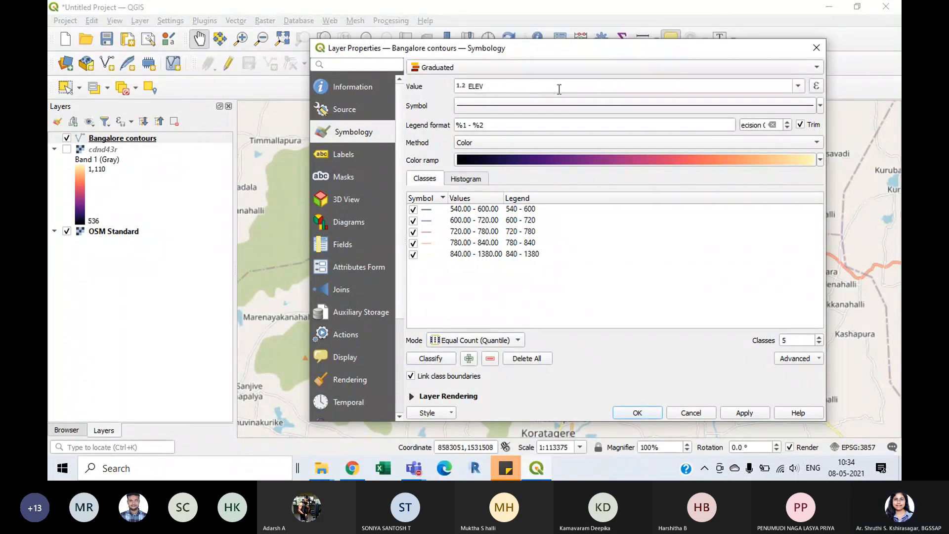
click(799, 86)
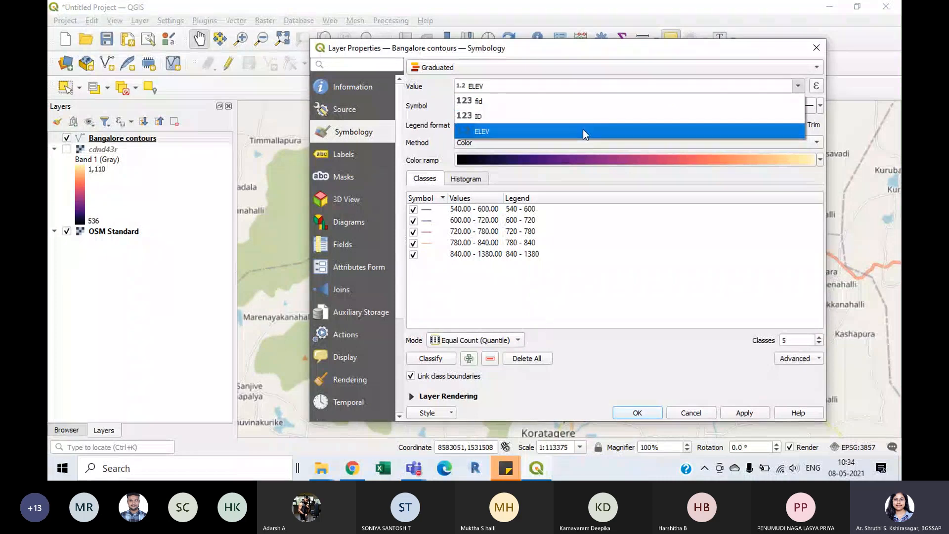
click(583, 129)
click(820, 161)
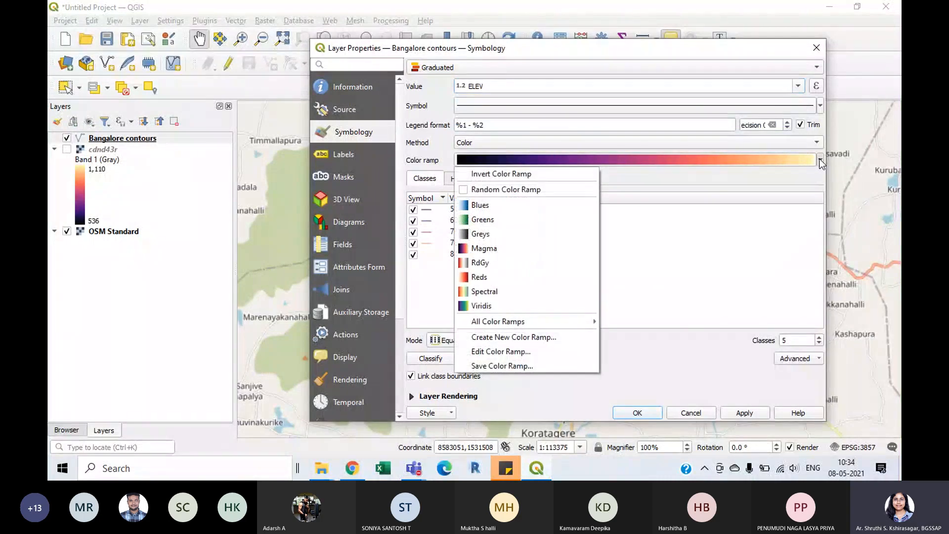
click(820, 163)
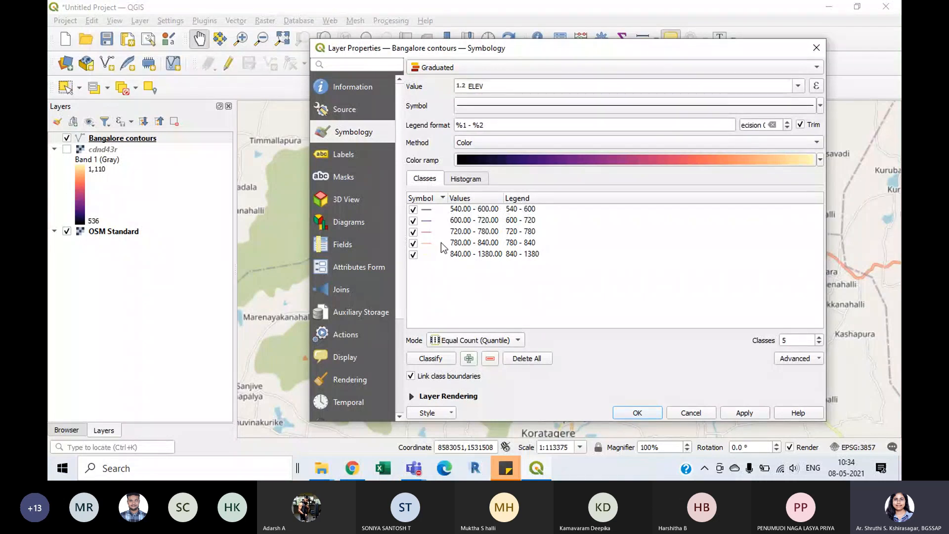
- Raise the class count from 5 to 10 and apply the graduated style
drag(802, 341, 777, 342)
text(10)
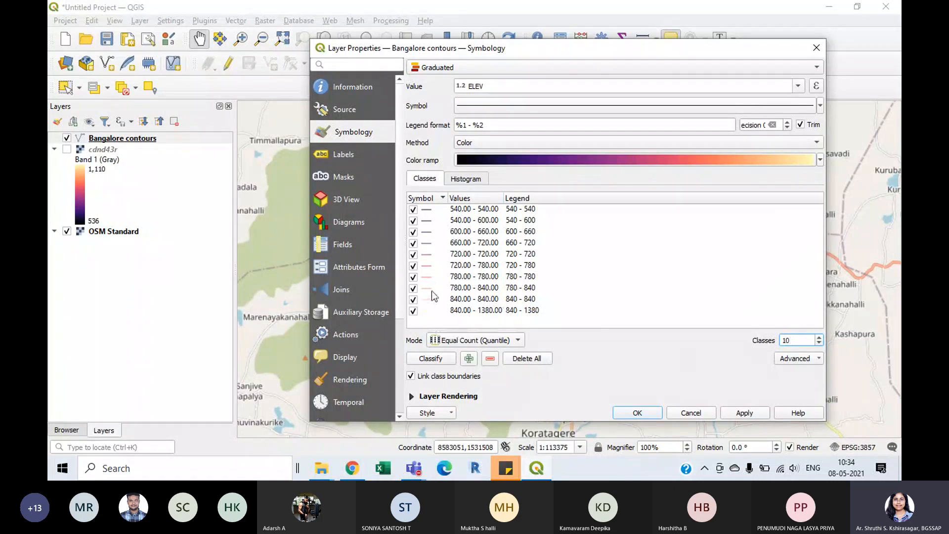
click(619, 255)
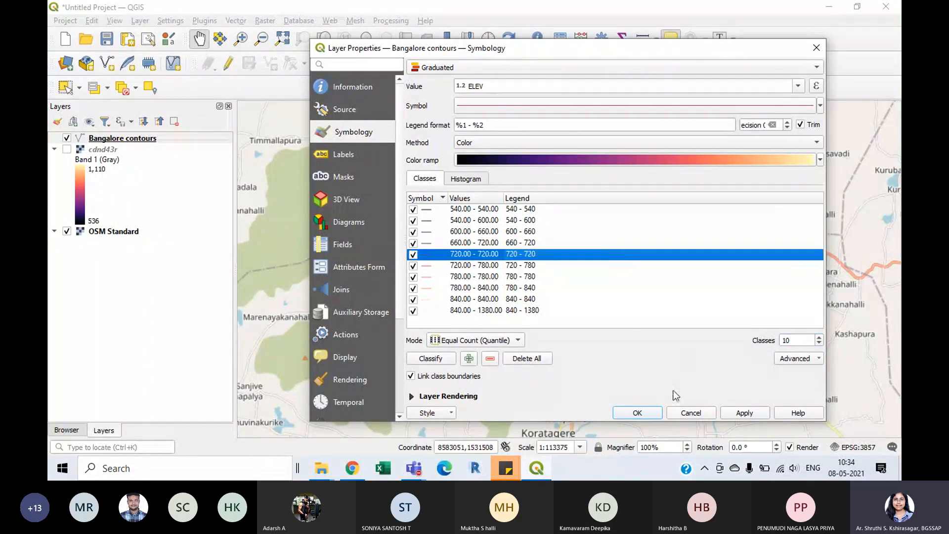
click(731, 415)
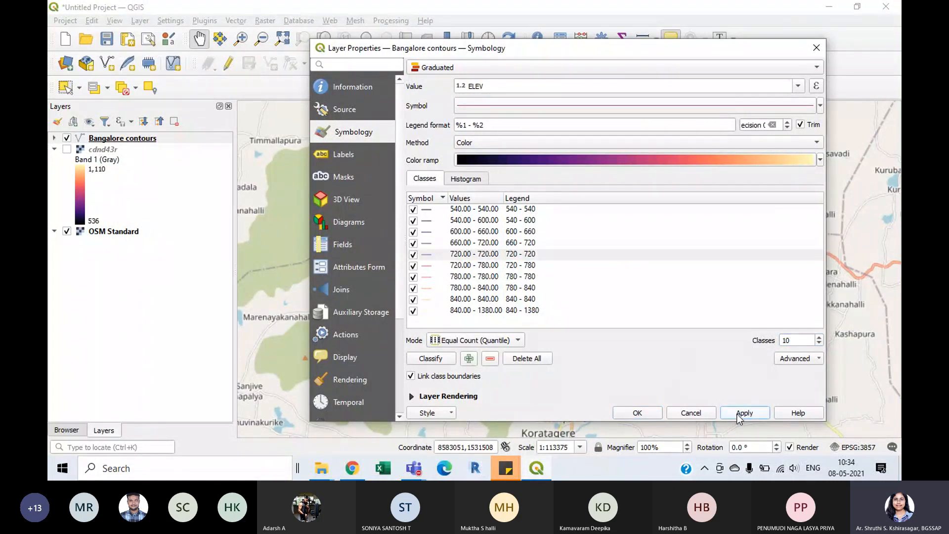
click(649, 414)
scroll(494, 275, down, 2)
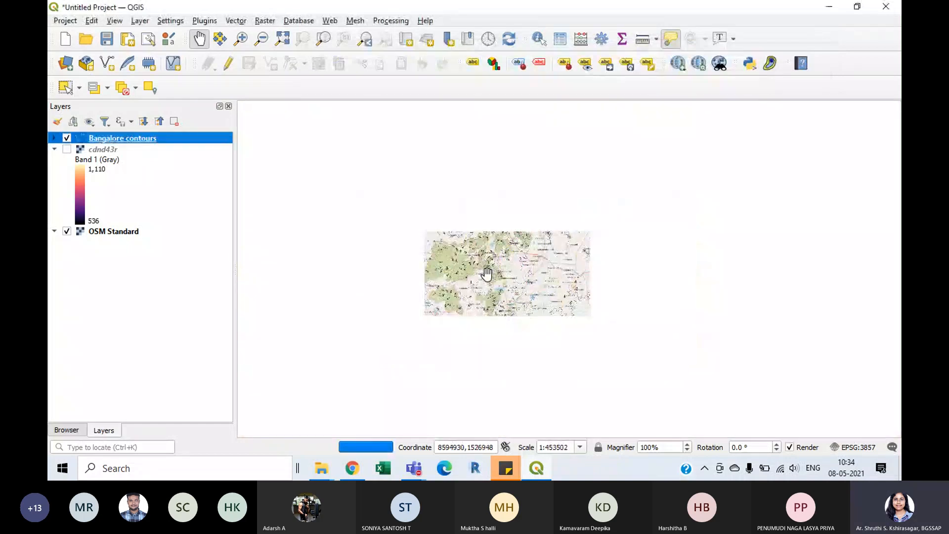
scroll(506, 278, down, 1)
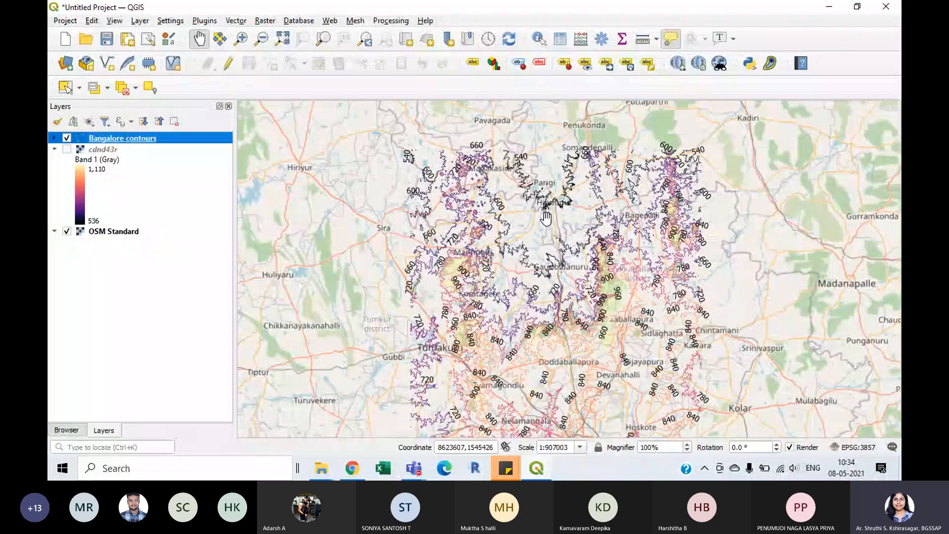
scroll(545, 217, up, 2)
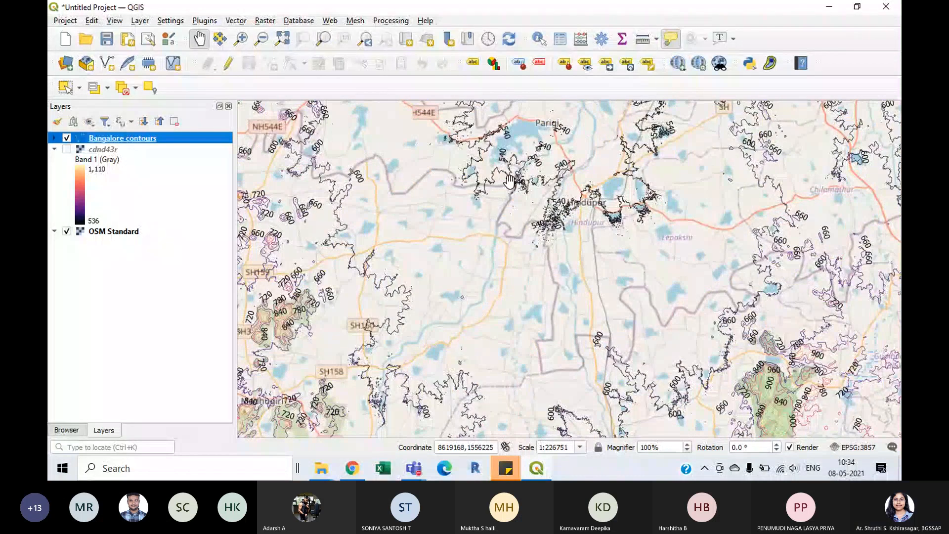
scroll(546, 147, down, 2)
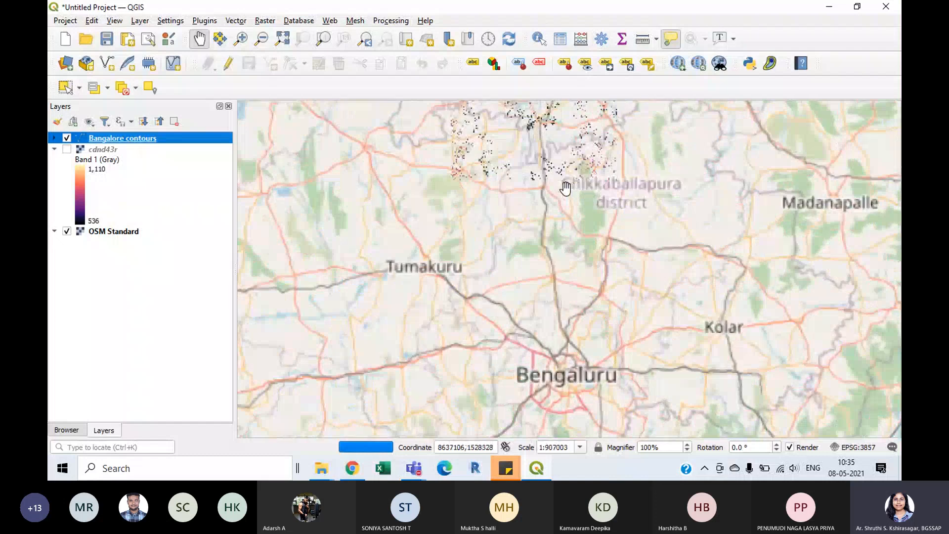
scroll(554, 165, up, 4)
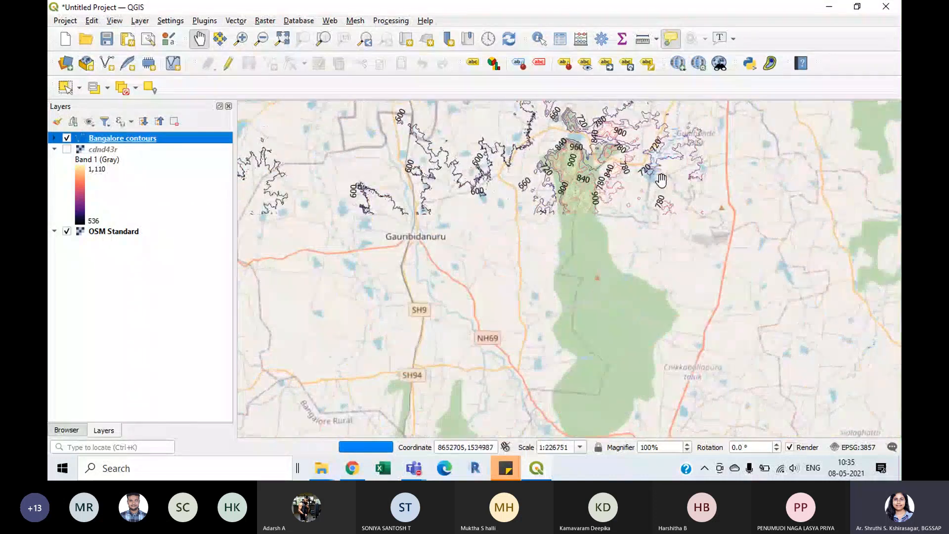
scroll(652, 215, down, 3)
scroll(570, 178, up, 3)
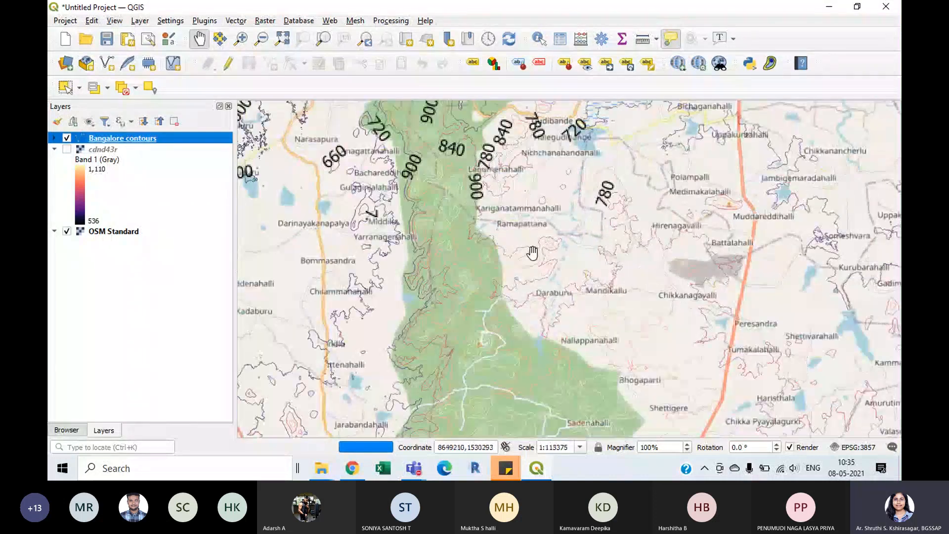
scroll(545, 271, up, 1)
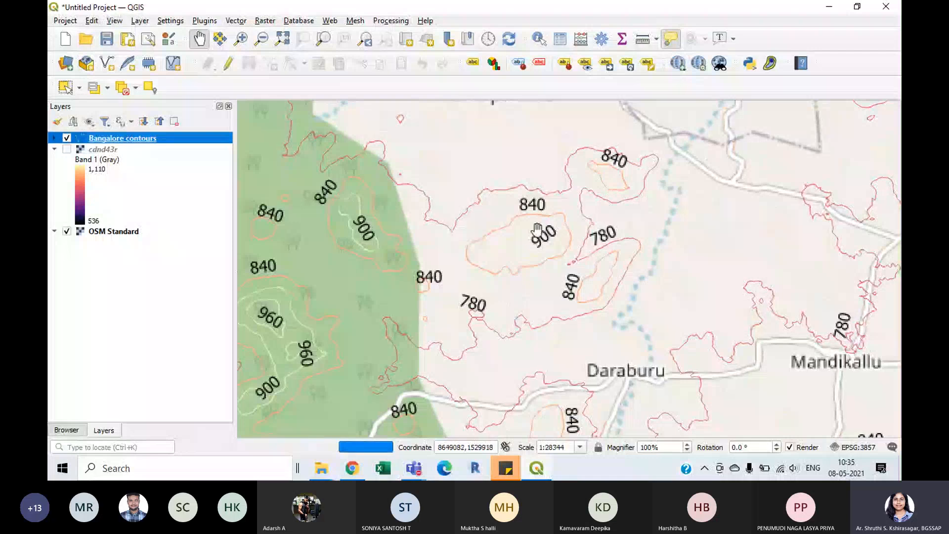
scroll(568, 235, down, 2)
scroll(570, 241, down, 1)
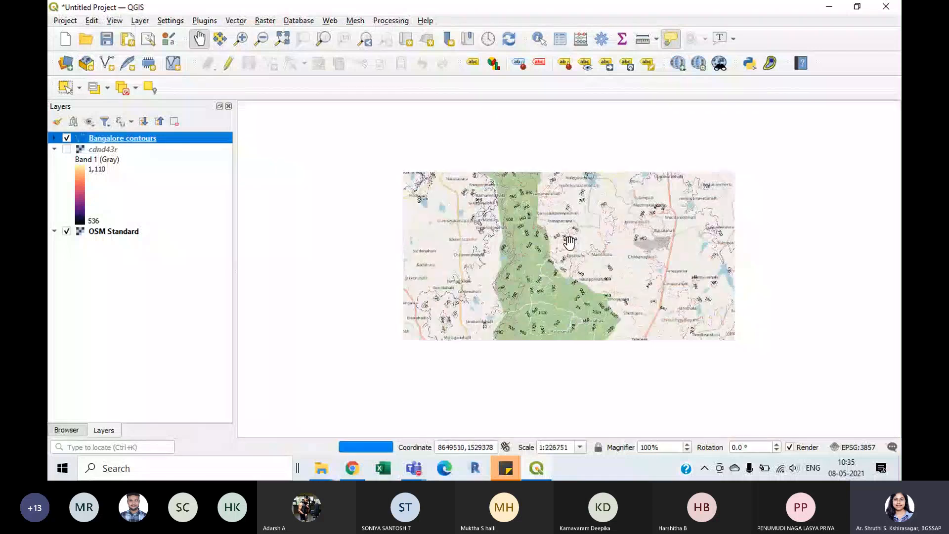
scroll(493, 252, down, 1)
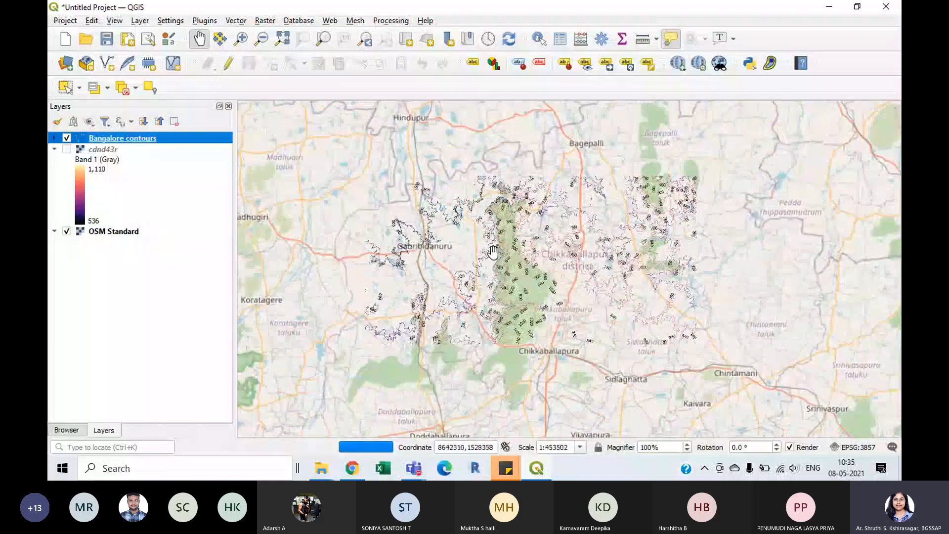
scroll(525, 221, down, 1)
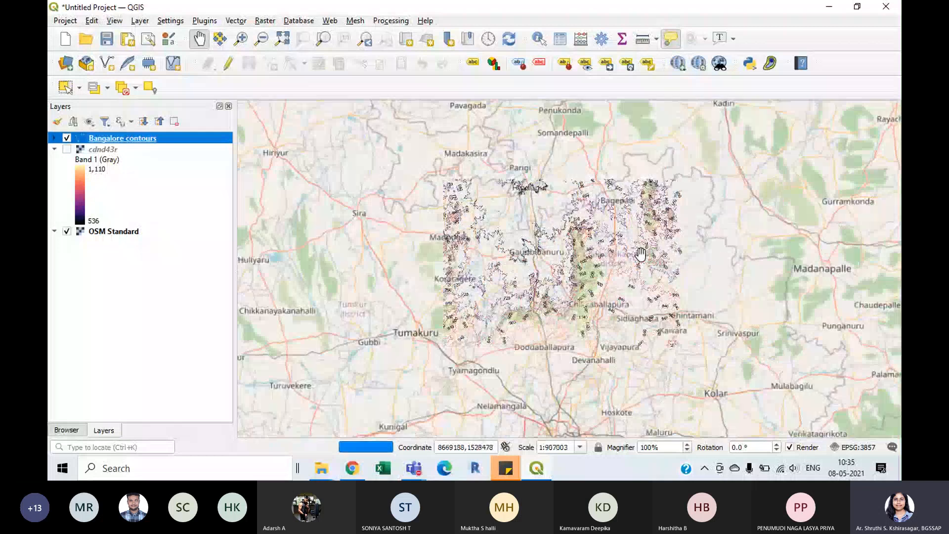
scroll(426, 221, up, 1)
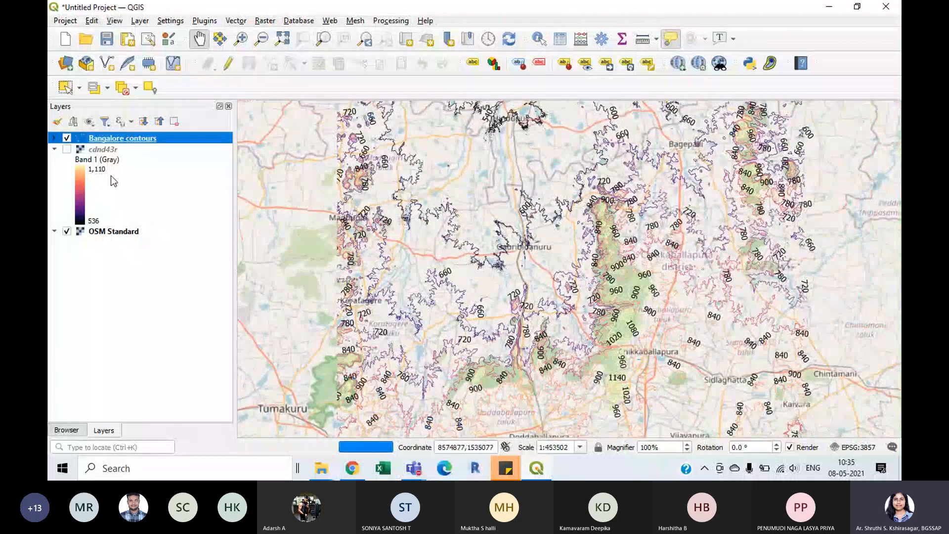
- Show the cdnd43r raster again and switch Bangalore contours to a Single Symbol style
click(66, 149)
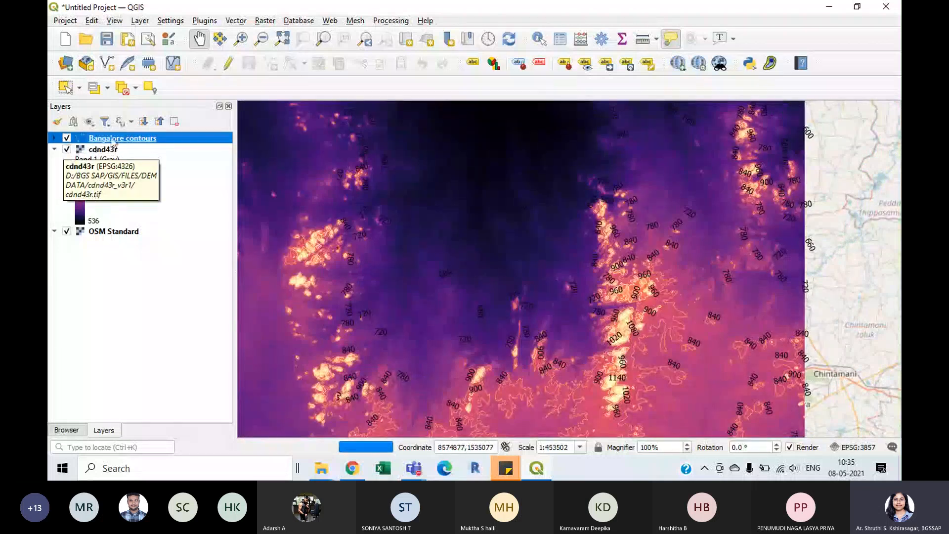
double_click(186, 139)
click(816, 48)
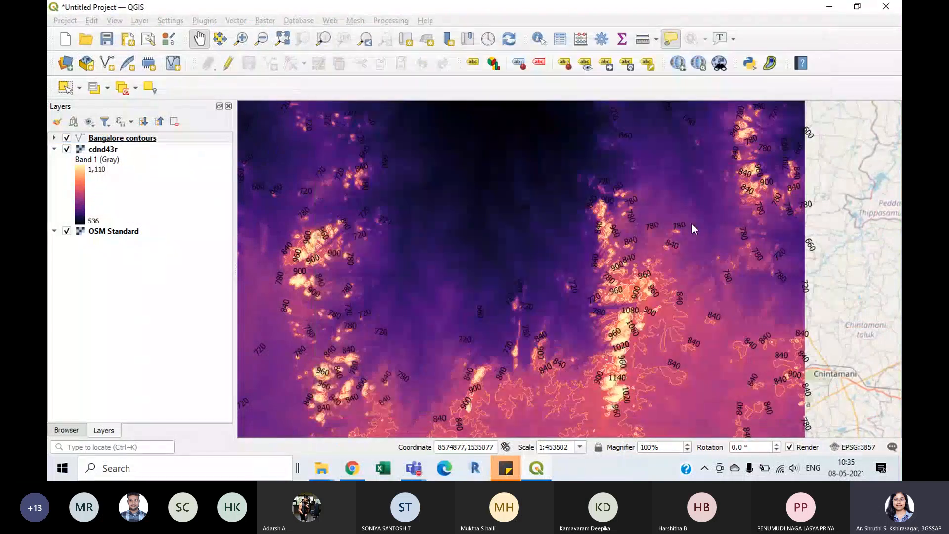
scroll(692, 223, down, 1)
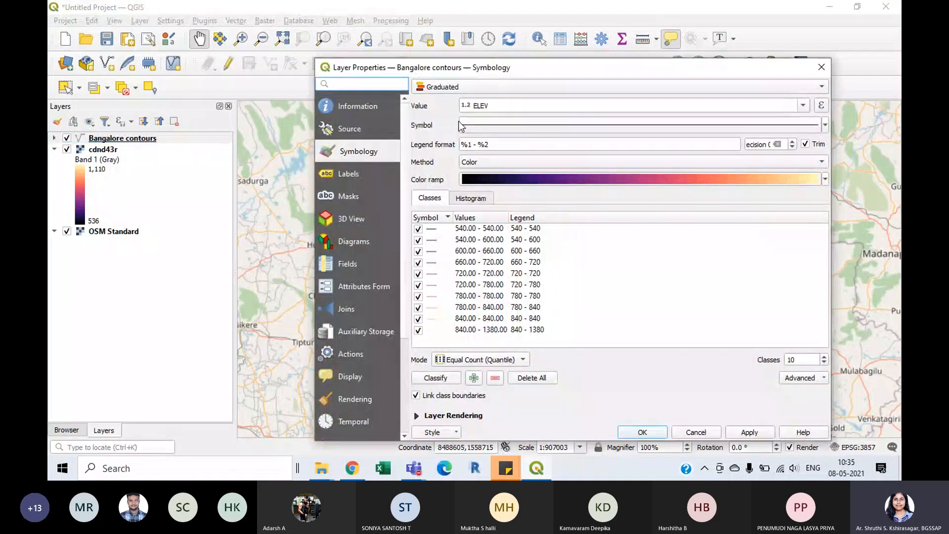
click(474, 87)
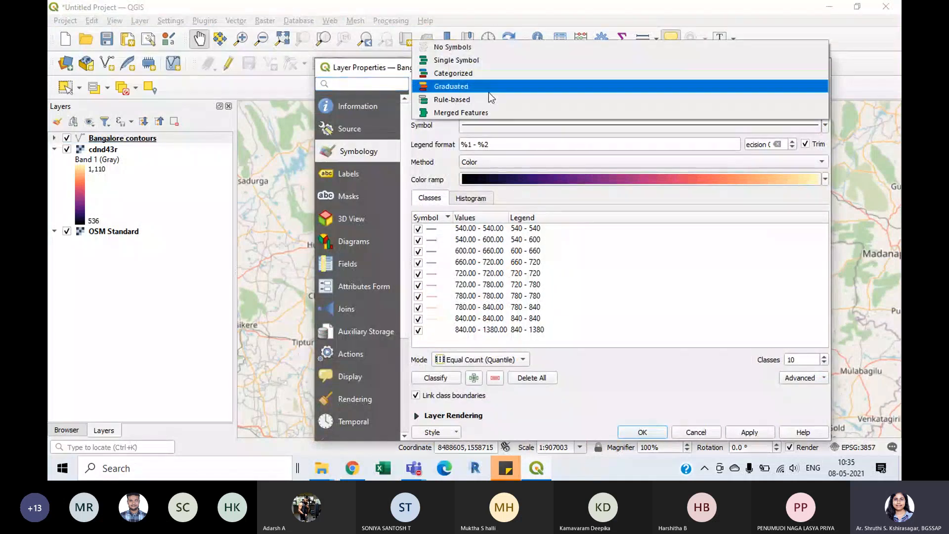
click(464, 60)
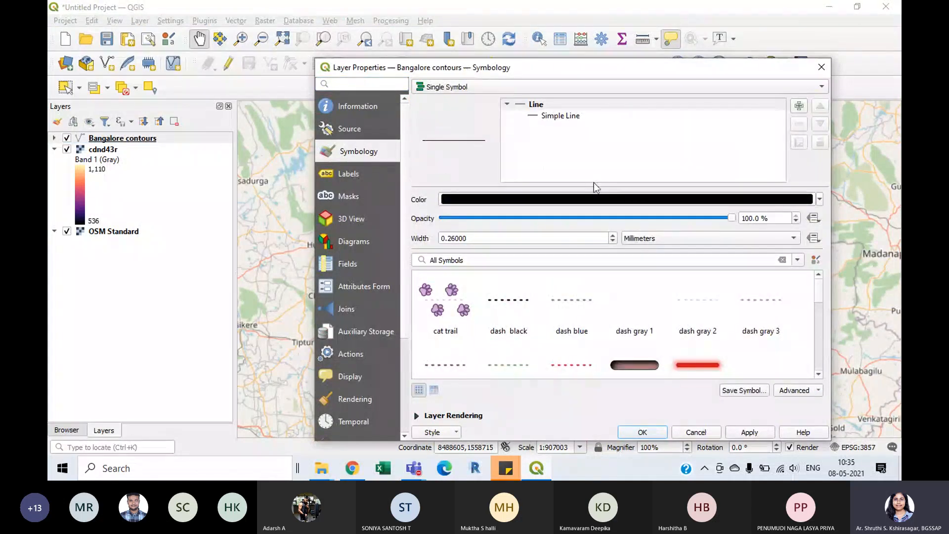
click(642, 432)
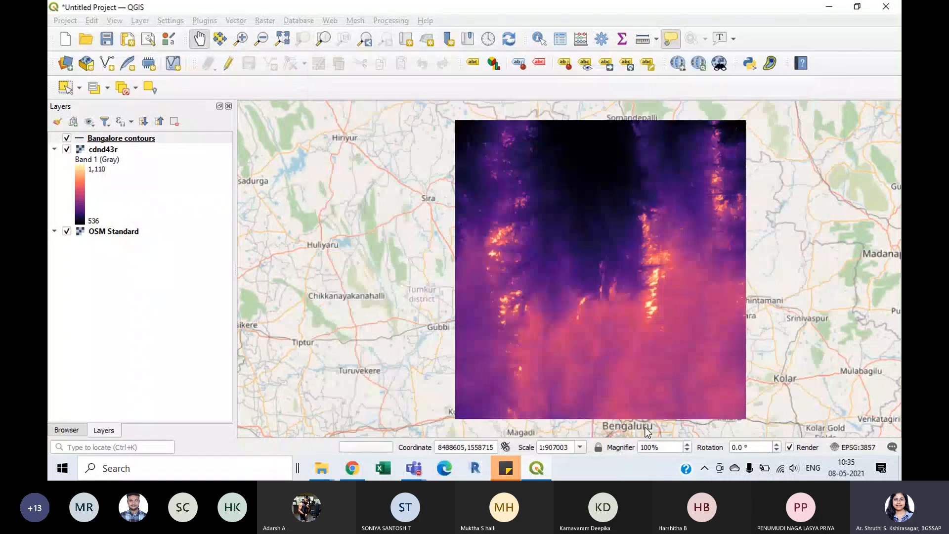
- Check the contours' black single-line symbol in Layer Properties and close them
double_click(191, 138)
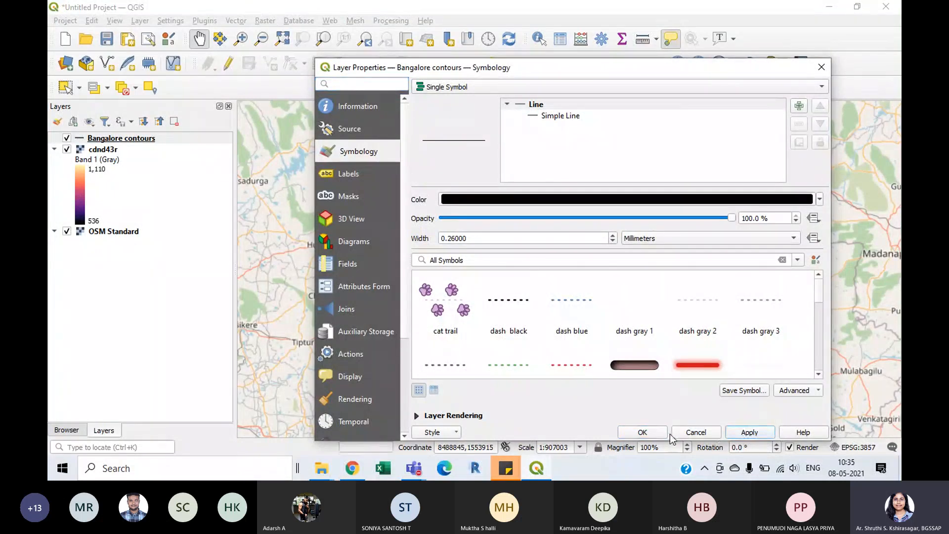
drag(643, 73, 453, 120)
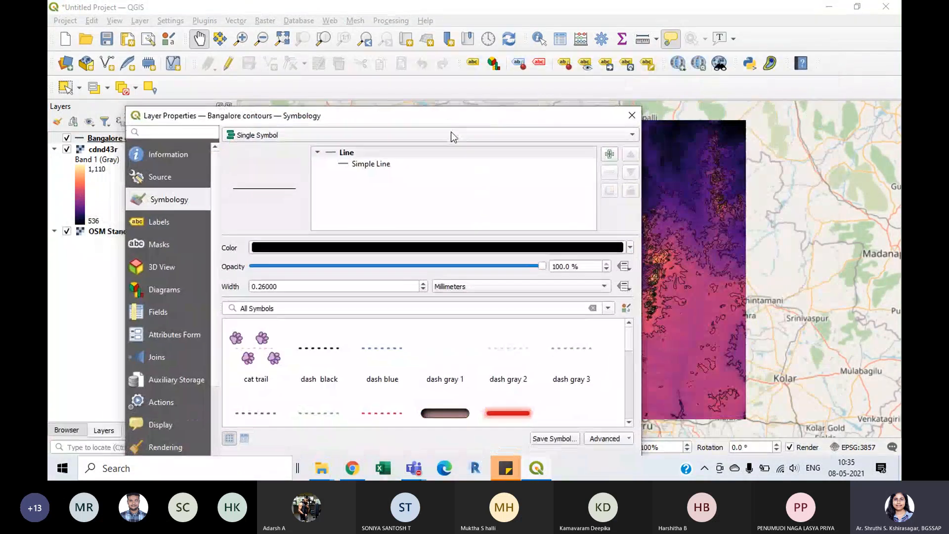
drag(519, 118, 553, 70)
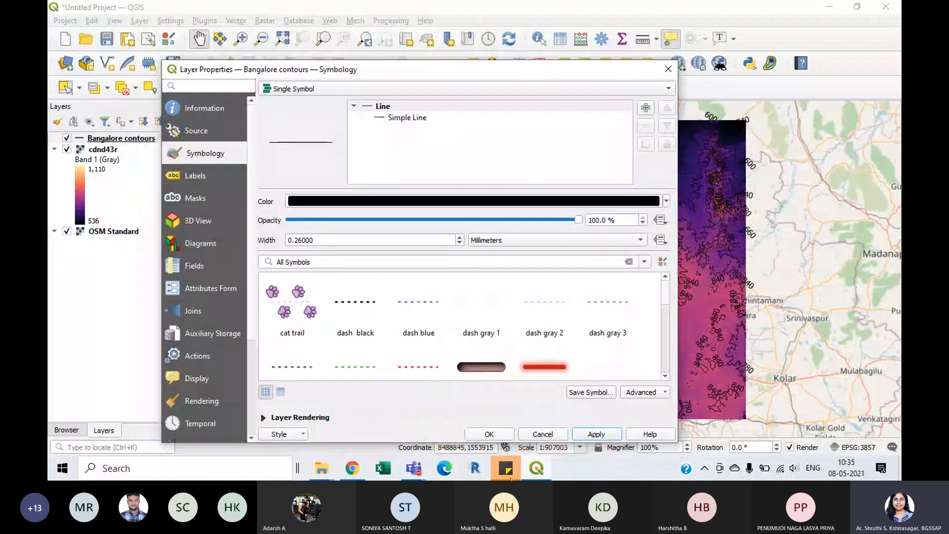
click(489, 432)
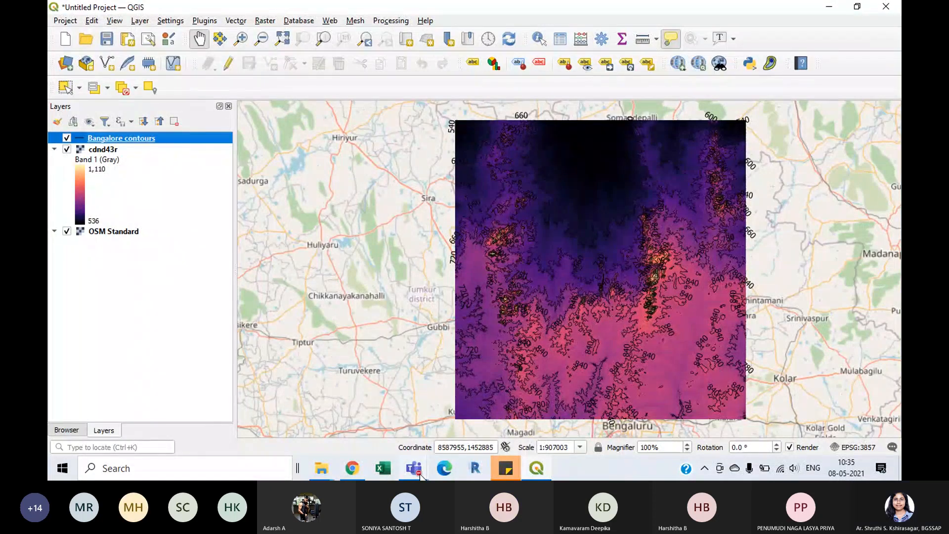
mouse_move(421, 476)
click(430, 412)
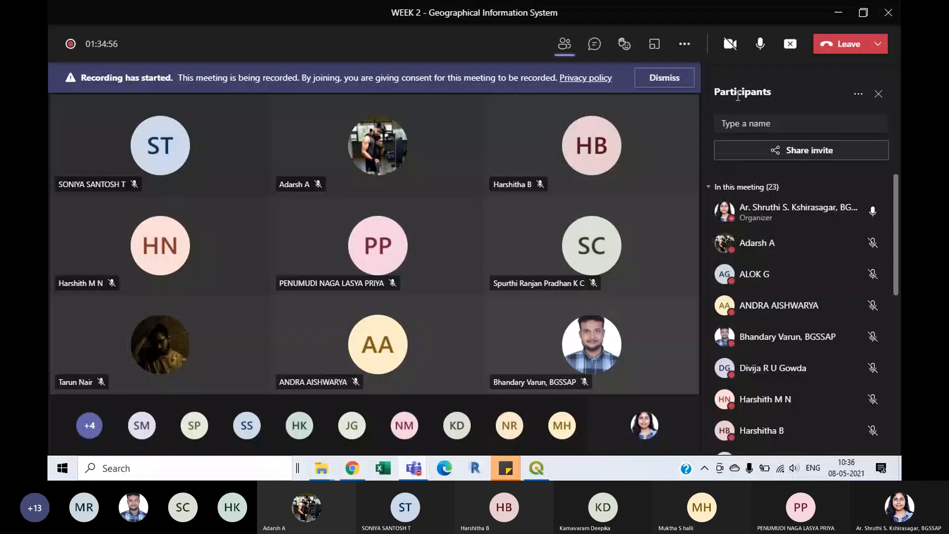
click(837, 13)
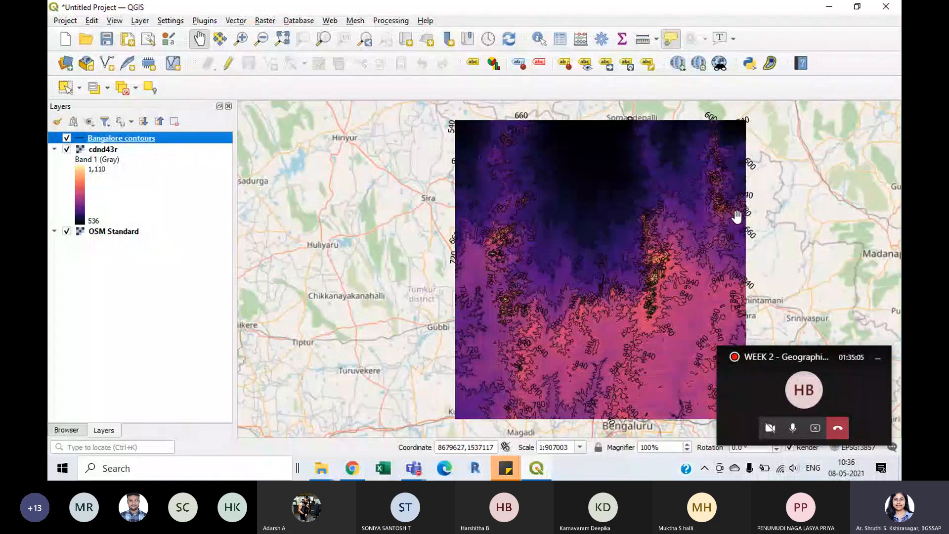
- Pan and zoom around the cdnd43r DEM area over the Bengaluru basemap
drag(736, 216, 610, 156)
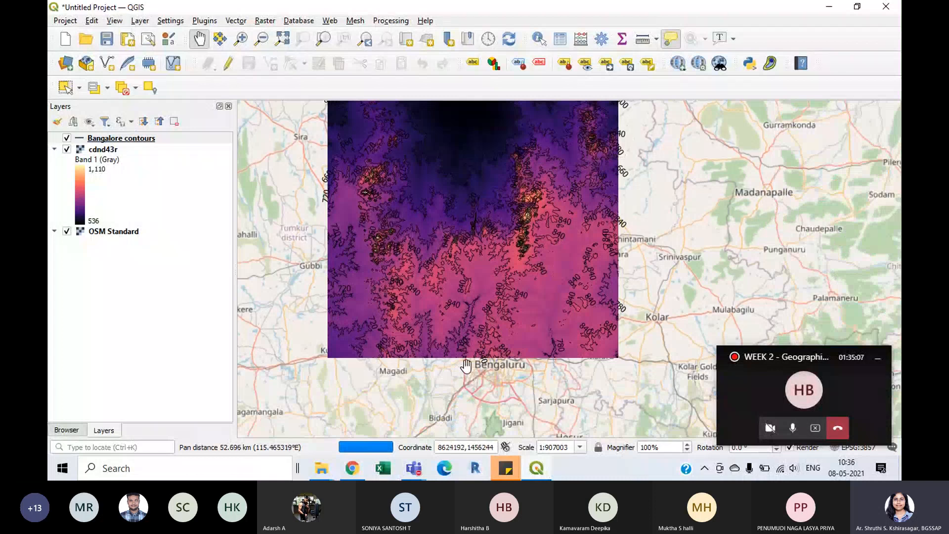
drag(459, 301, 487, 345)
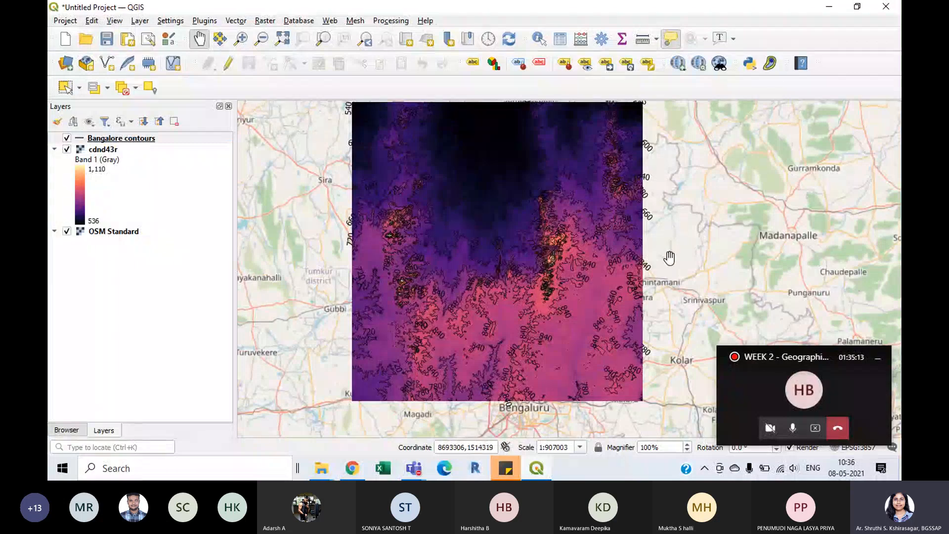
drag(520, 385, 529, 343)
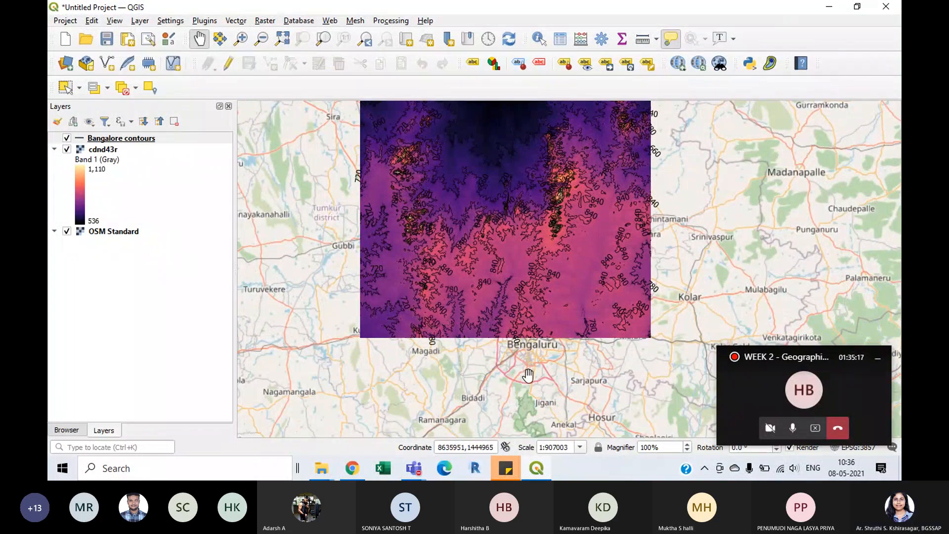
scroll(524, 368, up, 1)
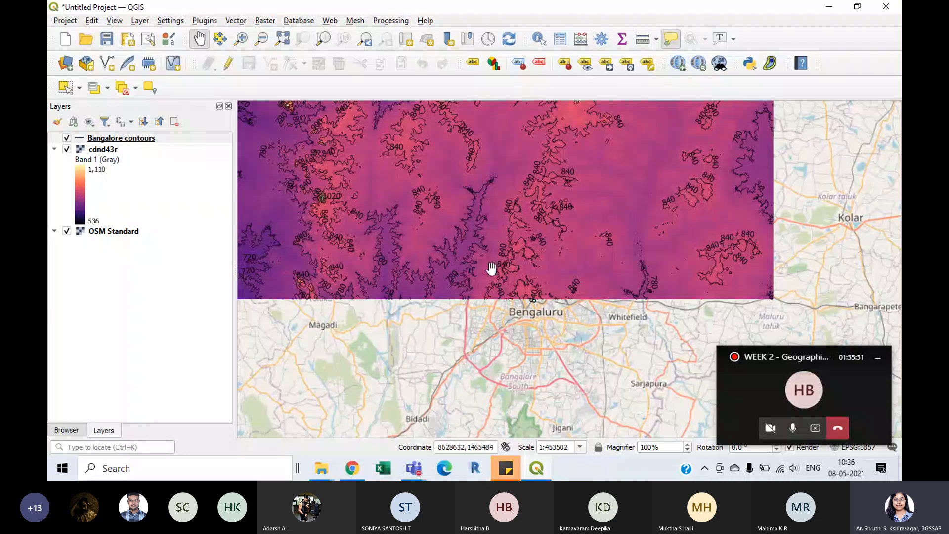
scroll(552, 359, down, 2)
scroll(552, 360, up, 1)
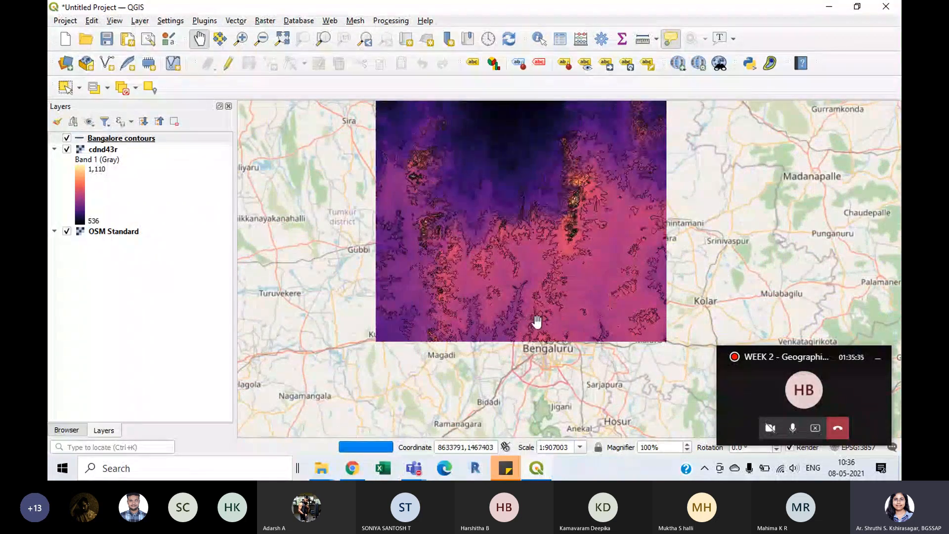
scroll(541, 341, down, 1)
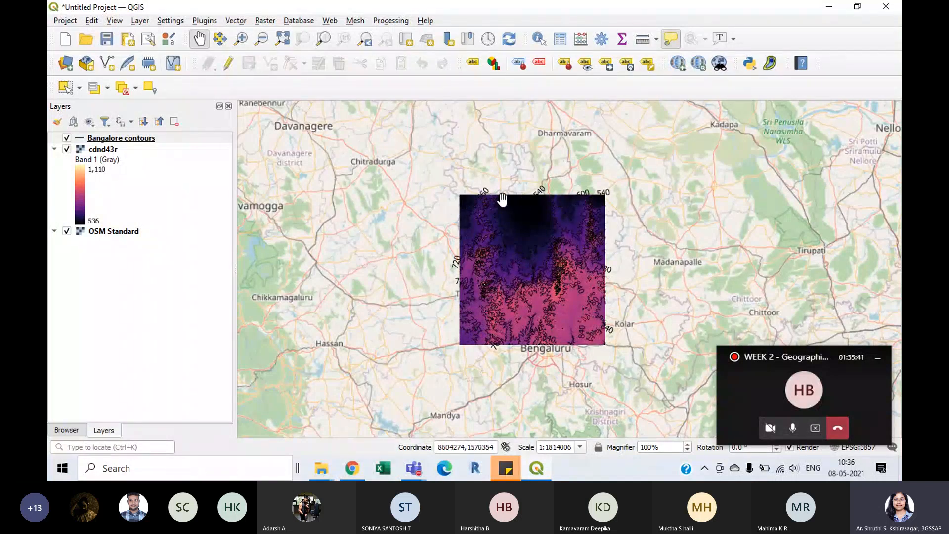
scroll(551, 357, up, 2)
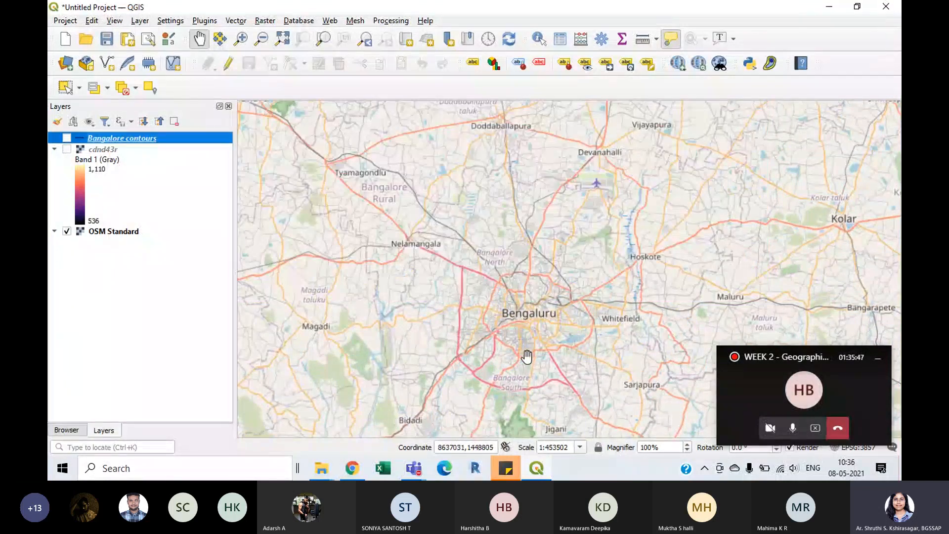
- Deselect Bangalore contours and bring up the New Shapefile Layer dialog
scroll(527, 357, up, 1)
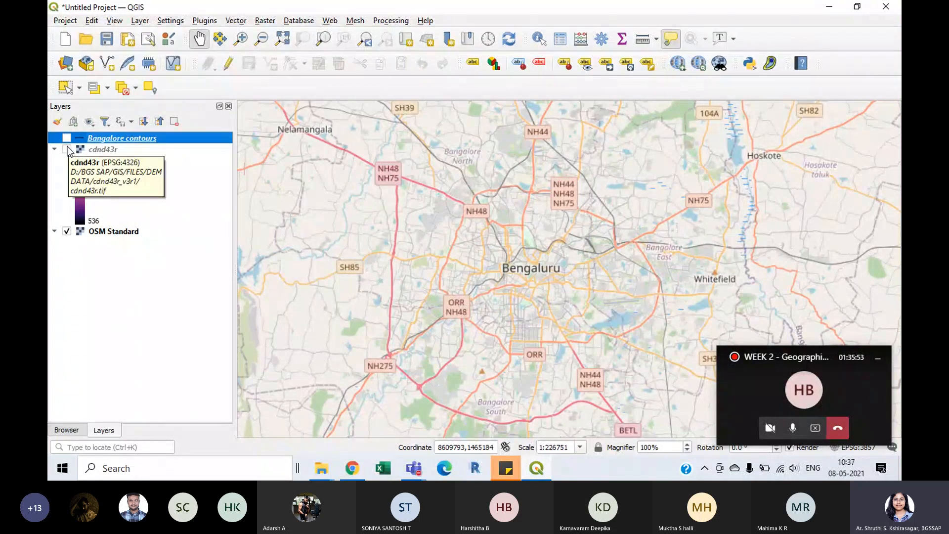
click(94, 240)
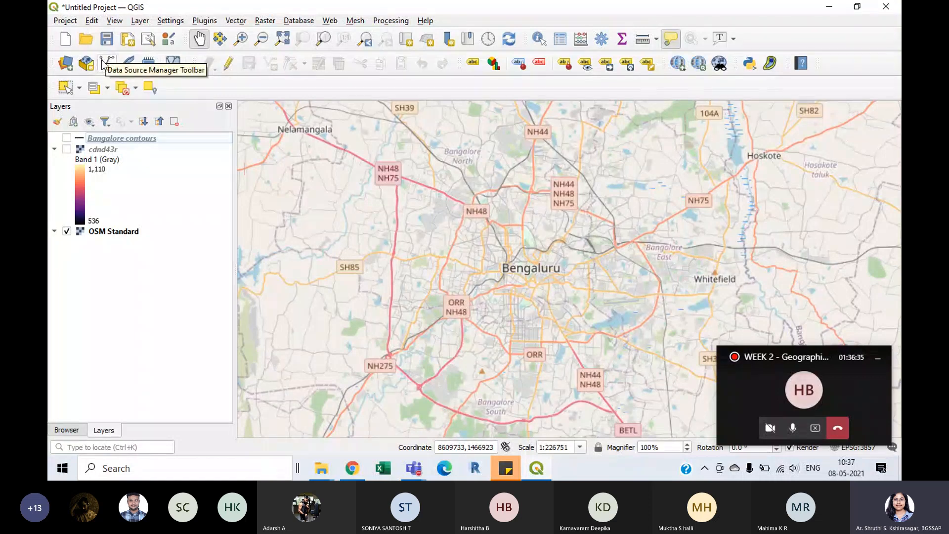
click(110, 64)
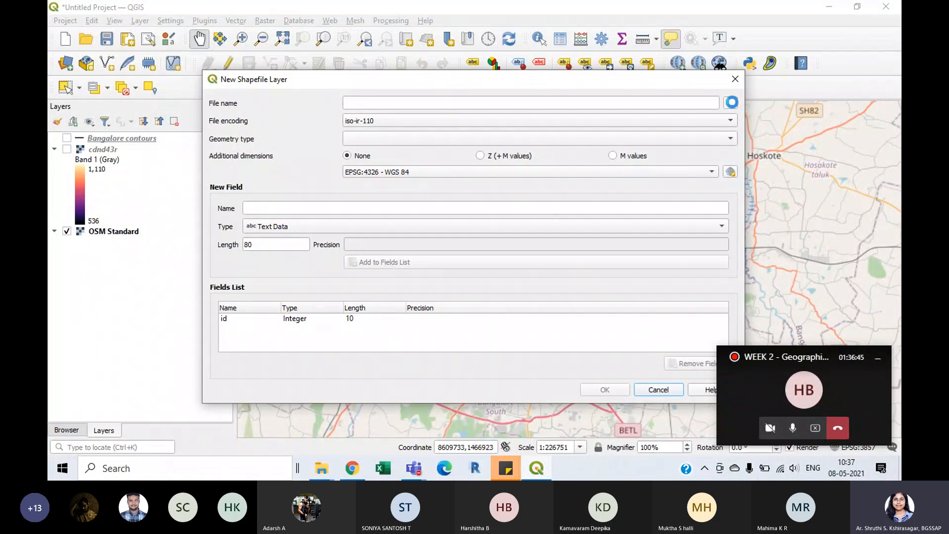
- Save the new shapefile as 'Bangalore boundary' in D:\BGS SAP\GIS\FILES\Shape files
click(731, 102)
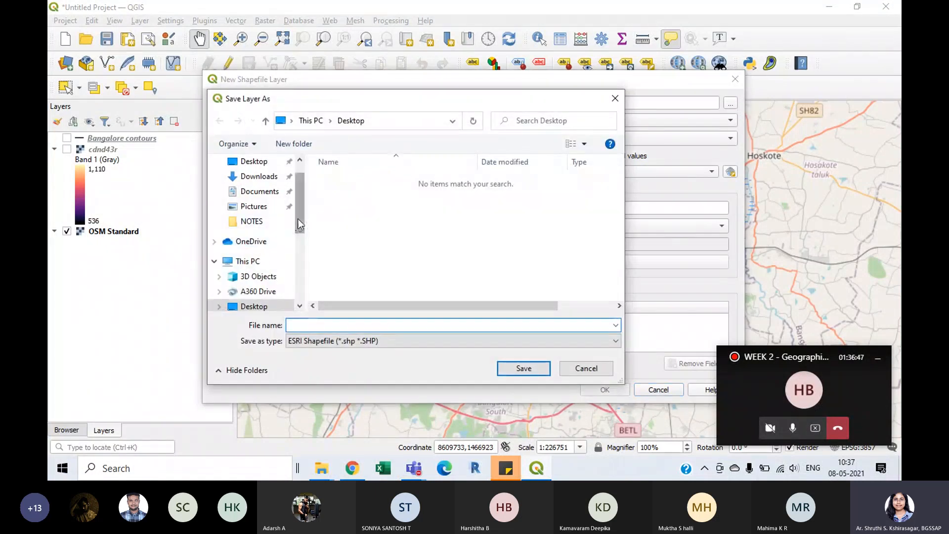
drag(297, 223, 299, 284)
click(281, 237)
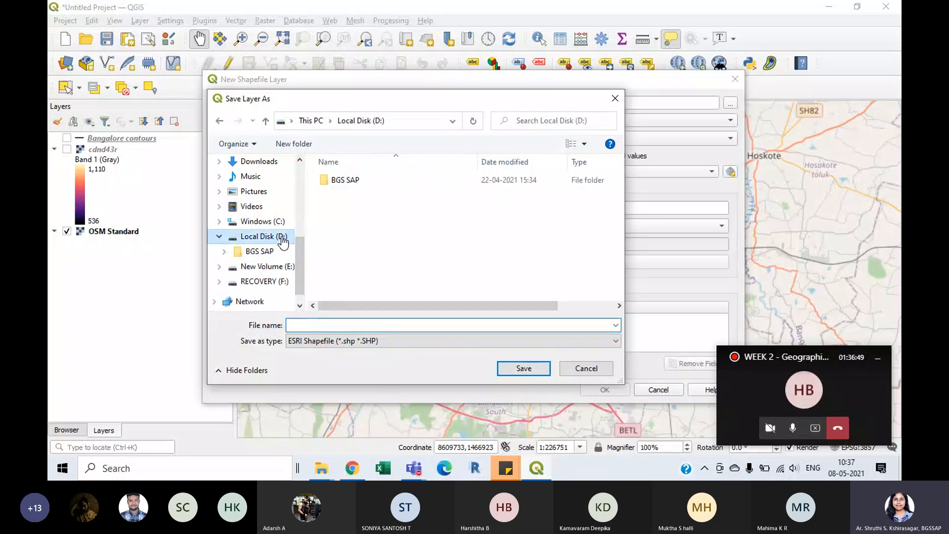
double_click(345, 181)
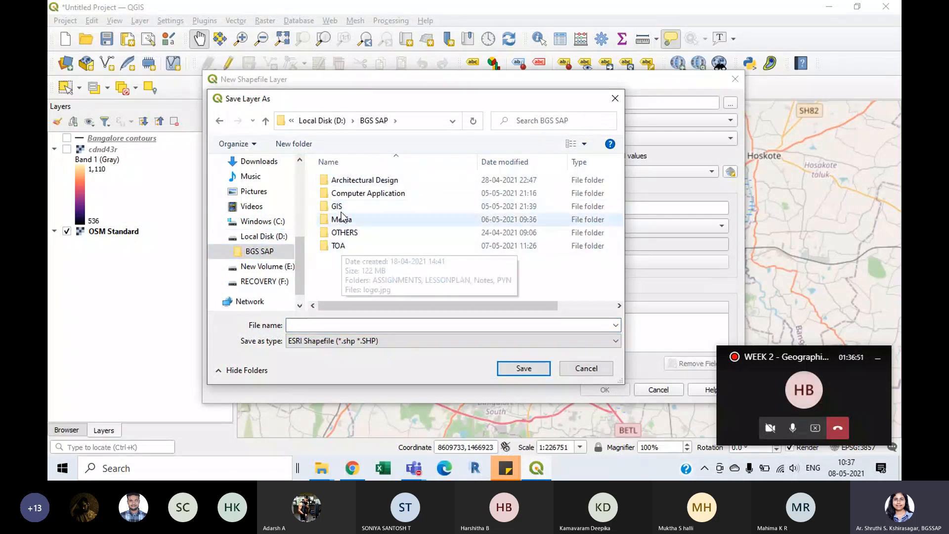
double_click(341, 206)
double_click(342, 193)
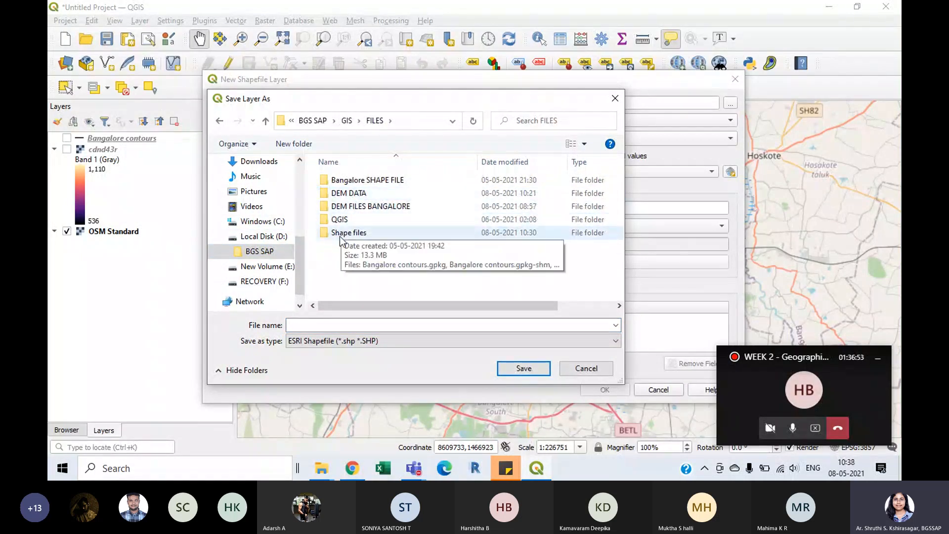
double_click(376, 231)
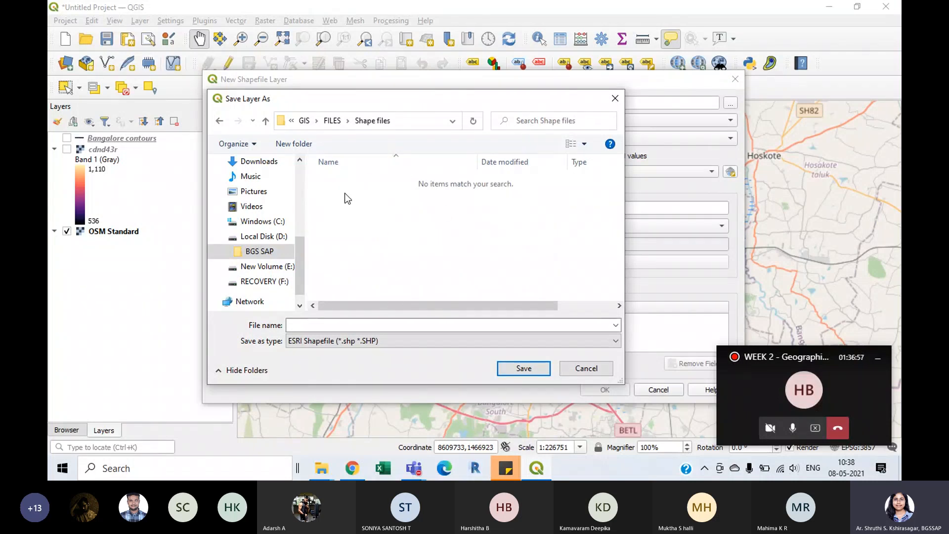
click(352, 326)
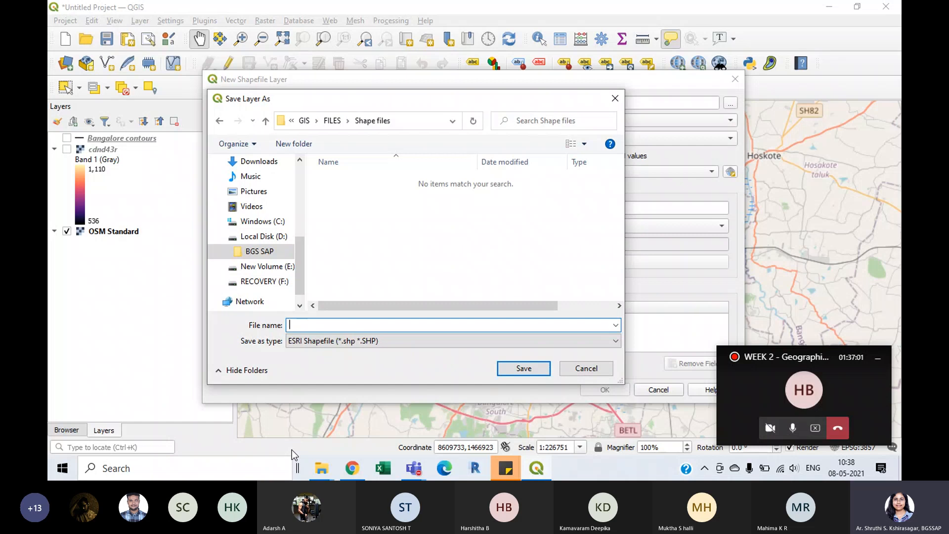
text(Bangalo)
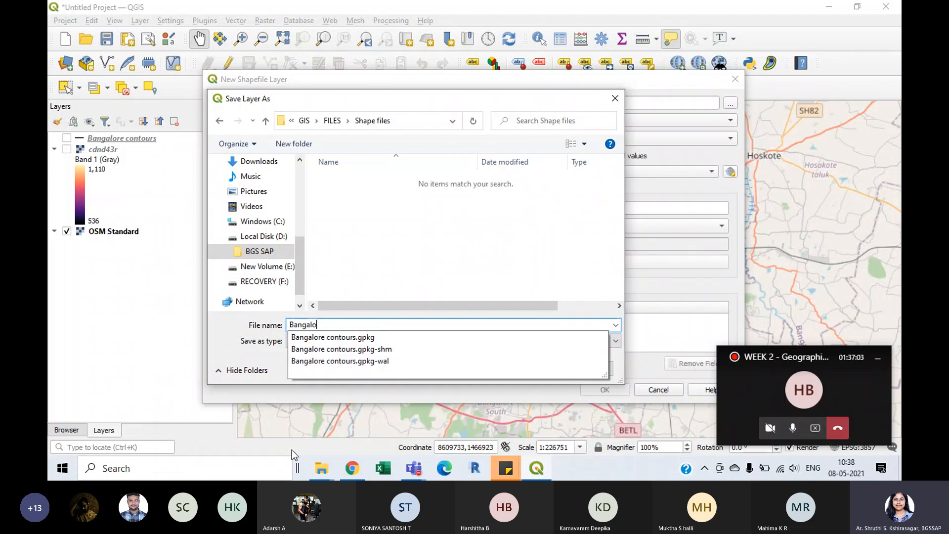
text(re boun)
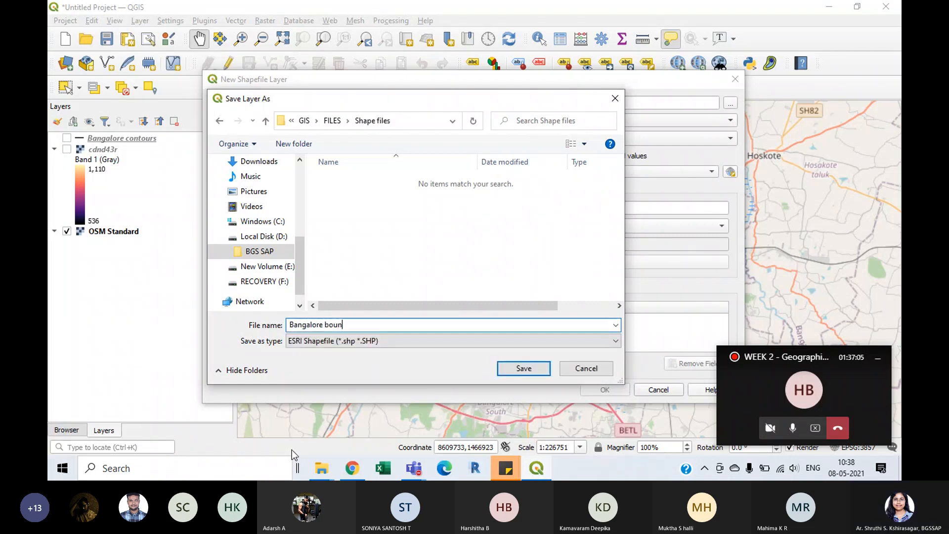
text(dary)
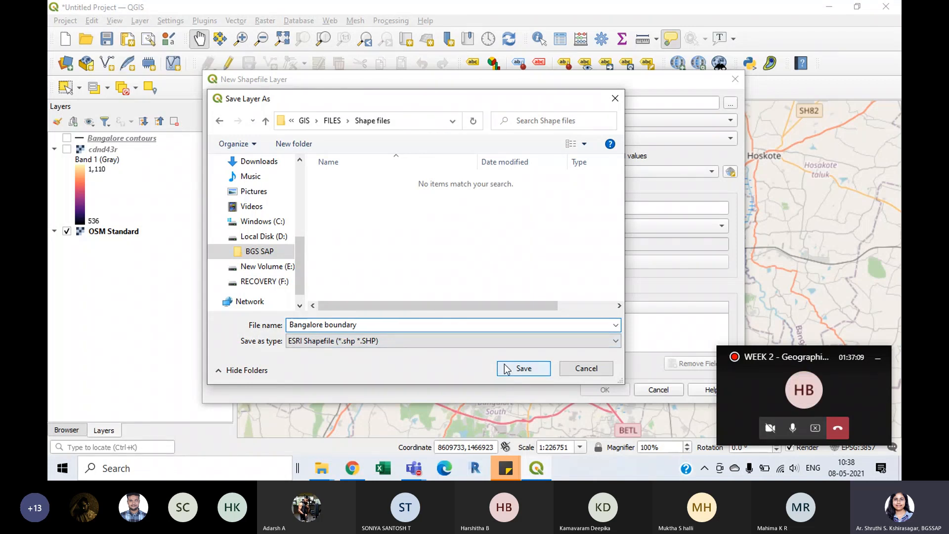
click(521, 370)
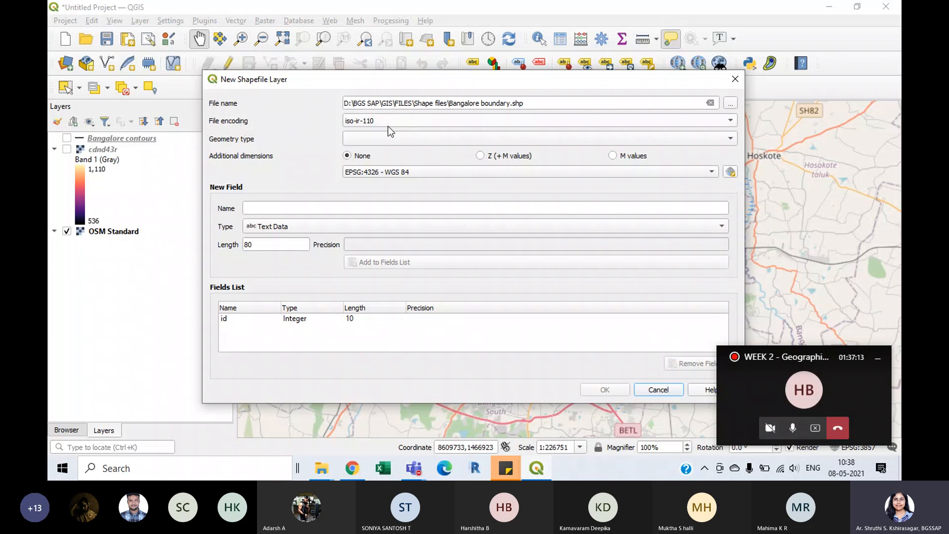
- Choose Polygon geometry and browse the coordinate system list through the WGS 84 entries
click(732, 139)
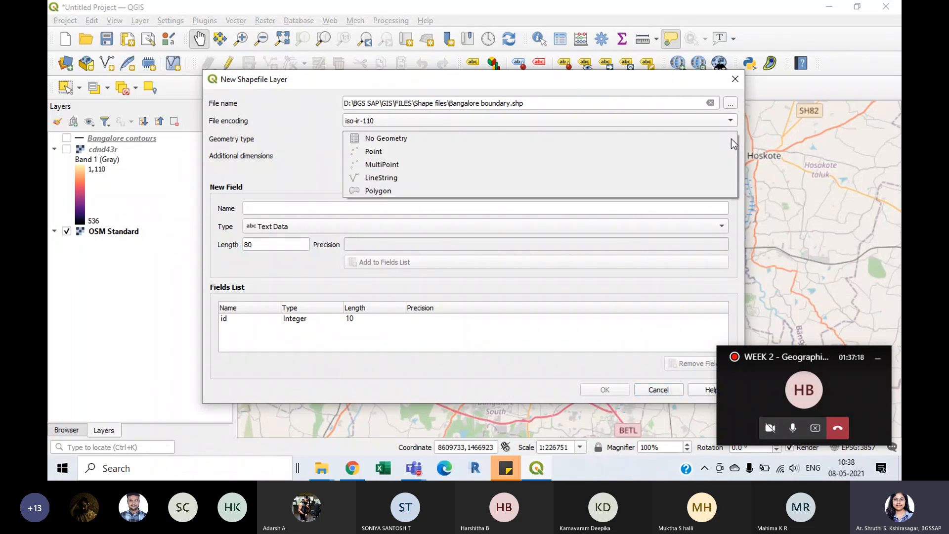
click(407, 191)
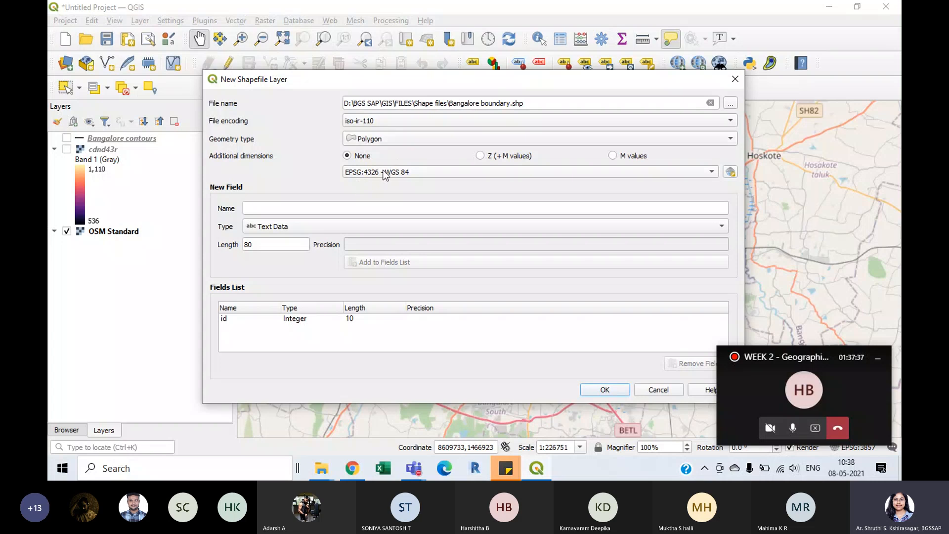
click(728, 173)
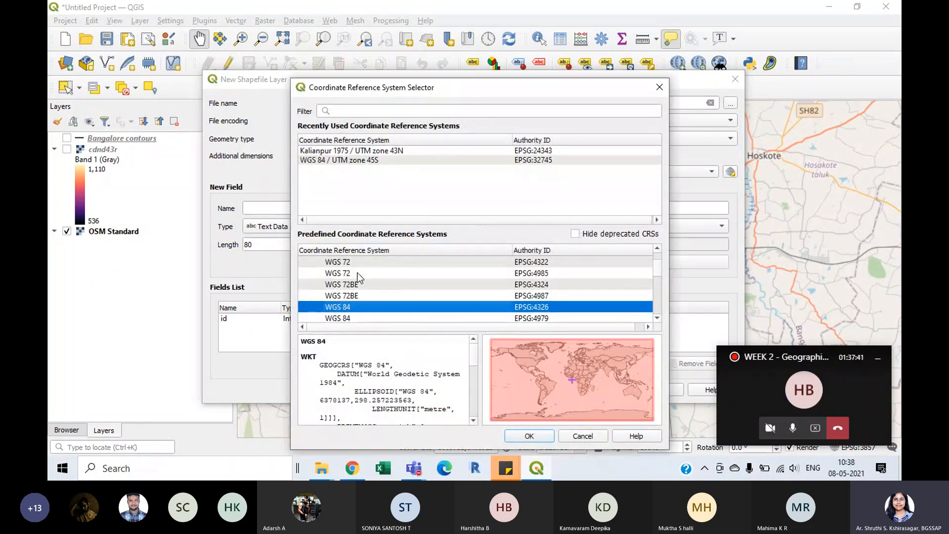
click(355, 264)
click(354, 285)
click(354, 307)
scroll(370, 298, down, 2)
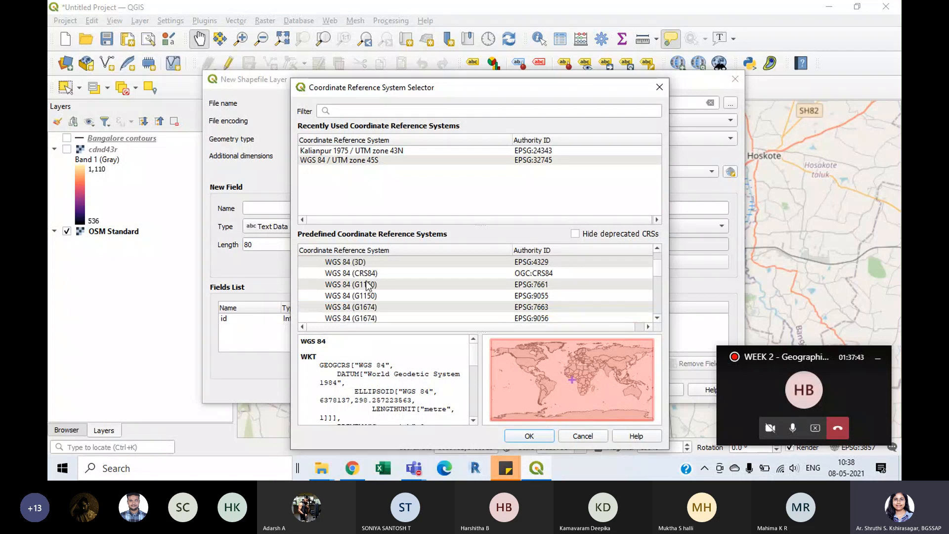
click(367, 285)
click(365, 305)
scroll(370, 307, down, 2)
click(366, 287)
click(371, 309)
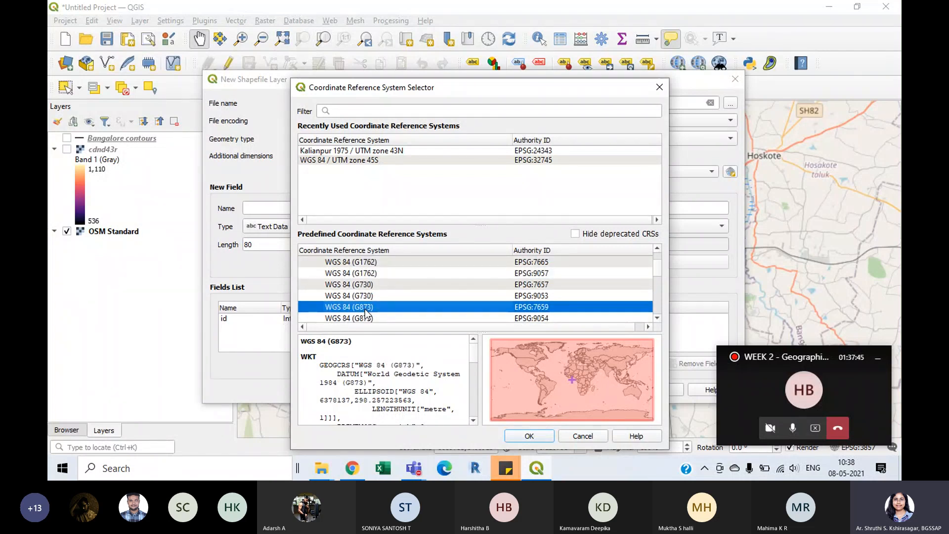
- Scroll through the remaining CRS entries and close the chooser, keeping EPSG:4326 - WGS 84
scroll(373, 307, down, 5)
click(388, 277)
click(390, 310)
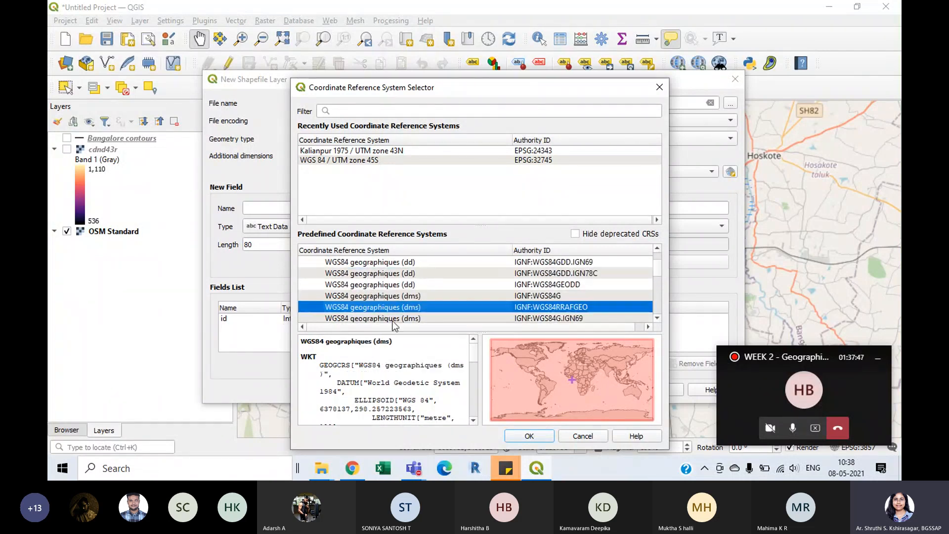
scroll(391, 301, down, 4)
click(391, 296)
scroll(400, 307, down, 5)
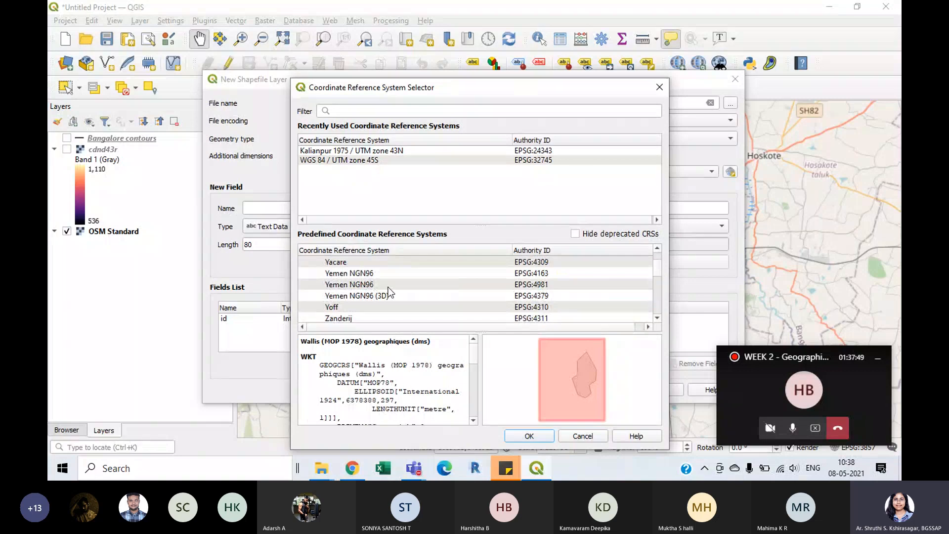
click(406, 285)
click(407, 298)
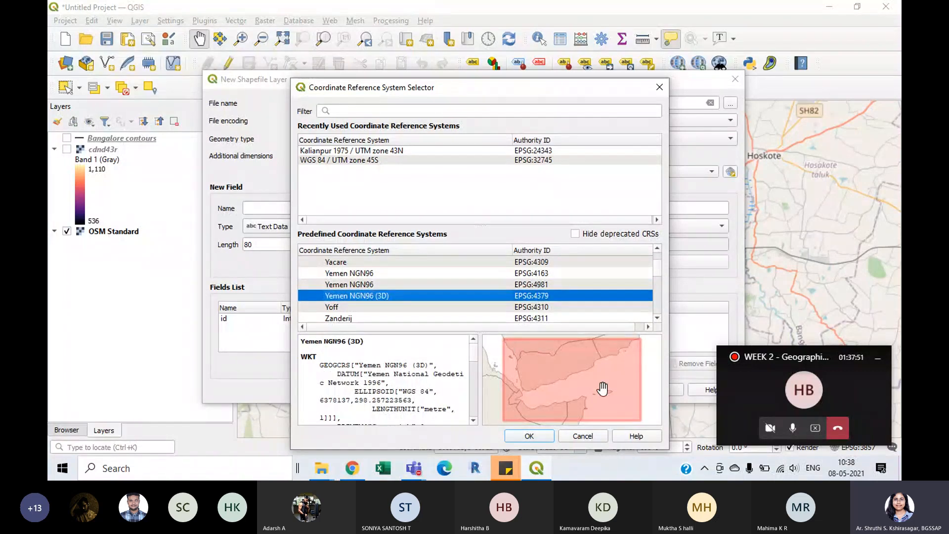
click(388, 273)
scroll(438, 280, up, 3)
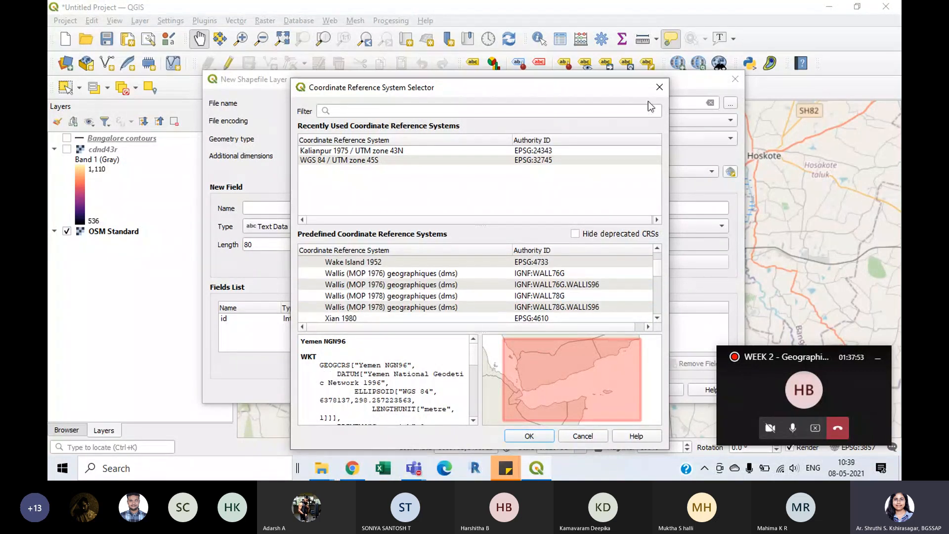
click(659, 88)
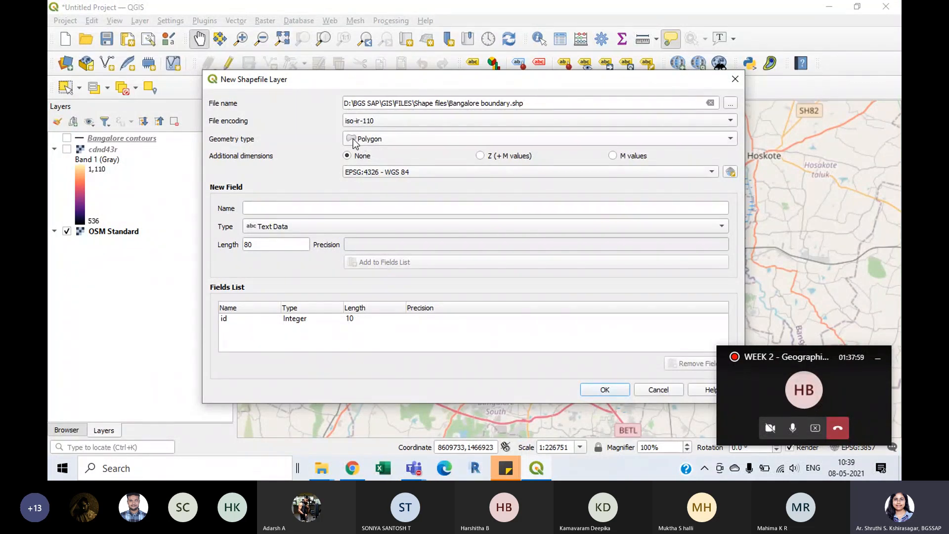
- Confirm Polygon geometry and create the Bangalore boundary shapefile layer
click(396, 140)
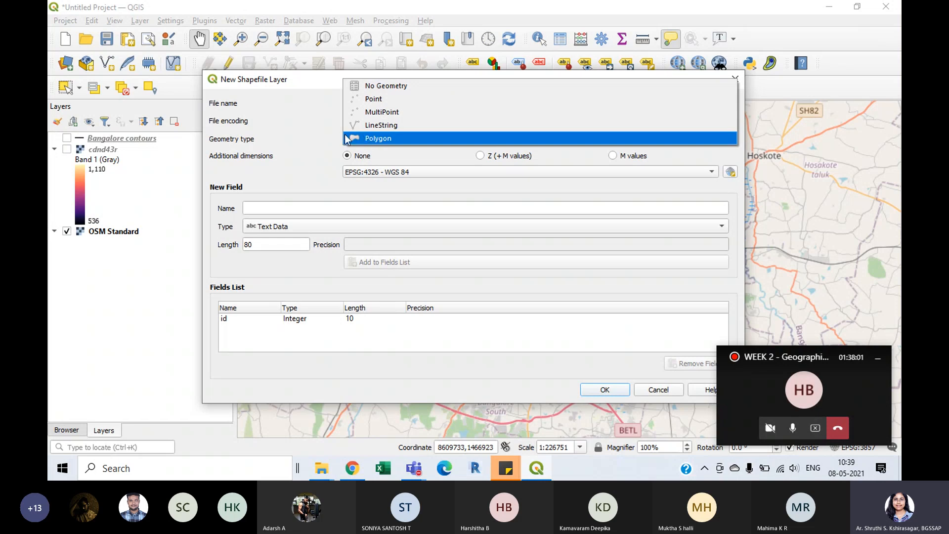
click(376, 137)
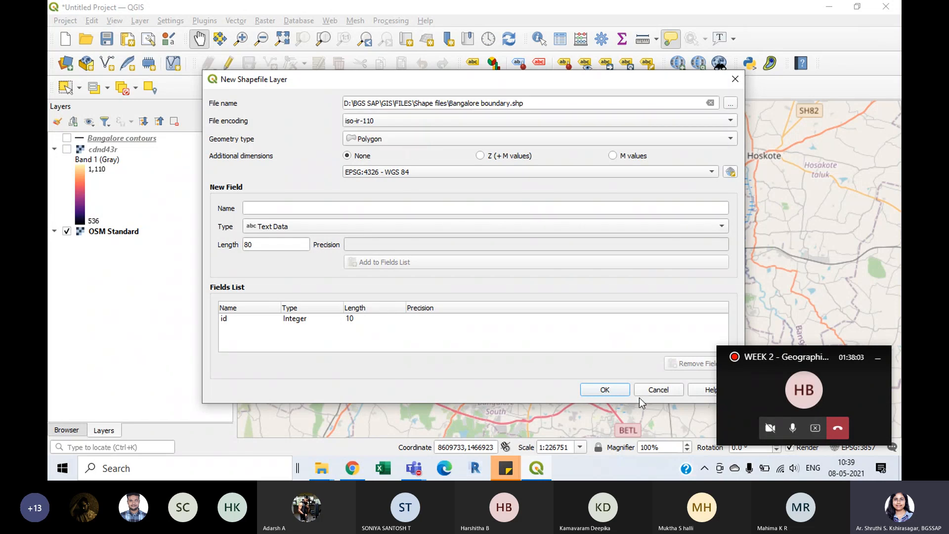
click(604, 390)
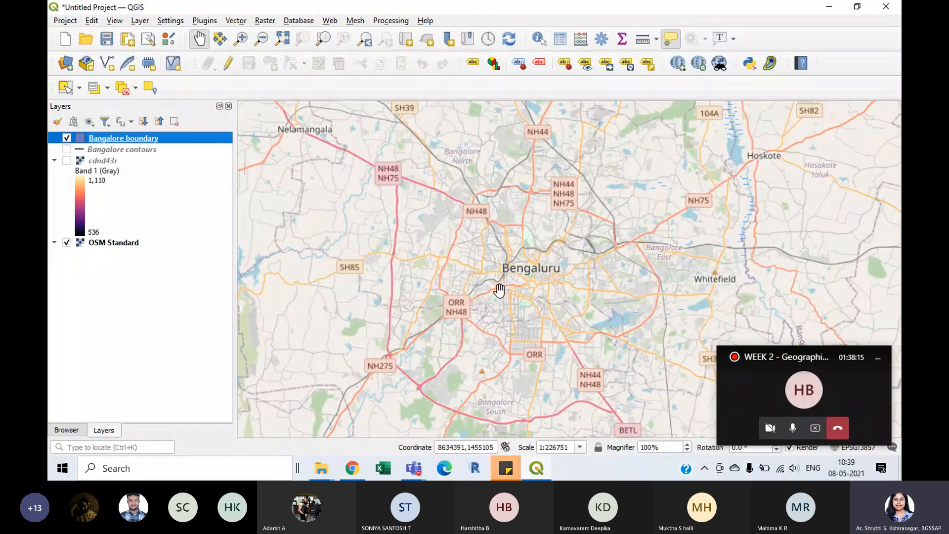
- Centre the map on Bengaluru and turn on editing for Bangalore boundary, toggling it off and on
mouse_move(591, 230)
mouse_down()
mouse_move(600, 272)
mouse_move(584, 238)
mouse_up()
drag(516, 194, 568, 269)
drag(601, 317, 585, 242)
scroll(563, 242, down, 1)
drag(605, 282, 567, 276)
scroll(505, 244, up, 1)
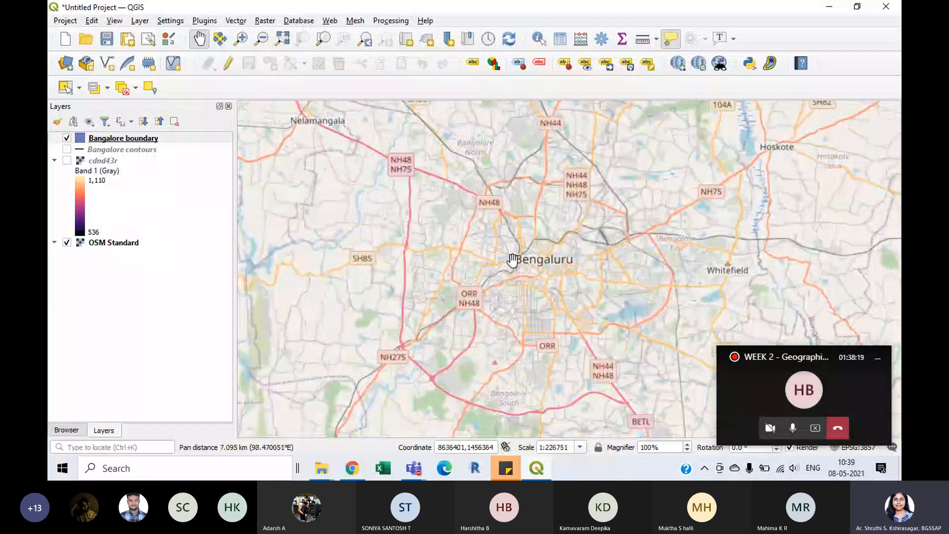
right_click(176, 139)
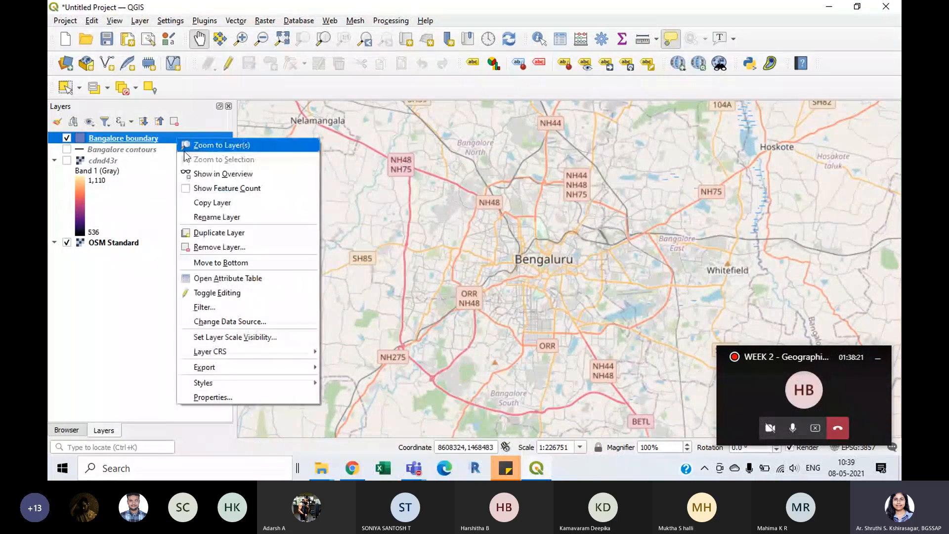
click(247, 294)
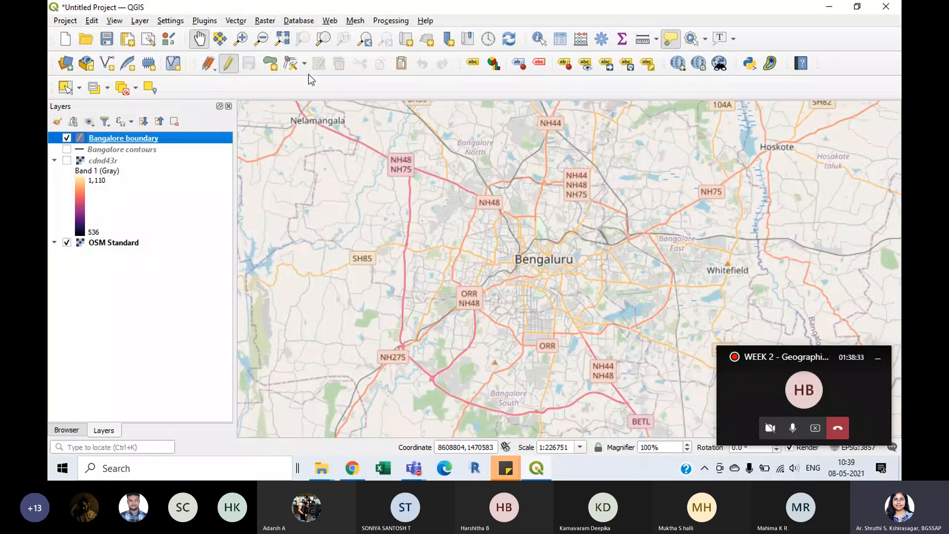
click(230, 66)
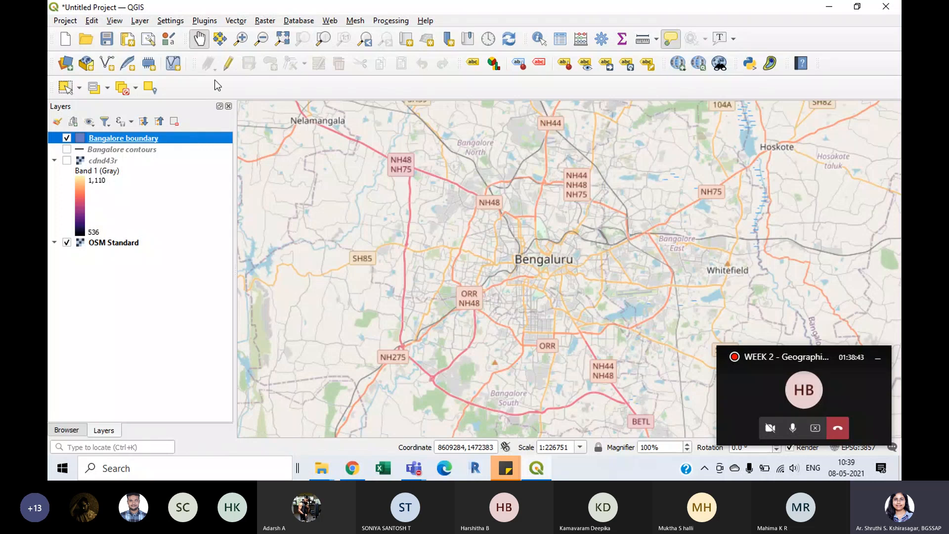
click(228, 63)
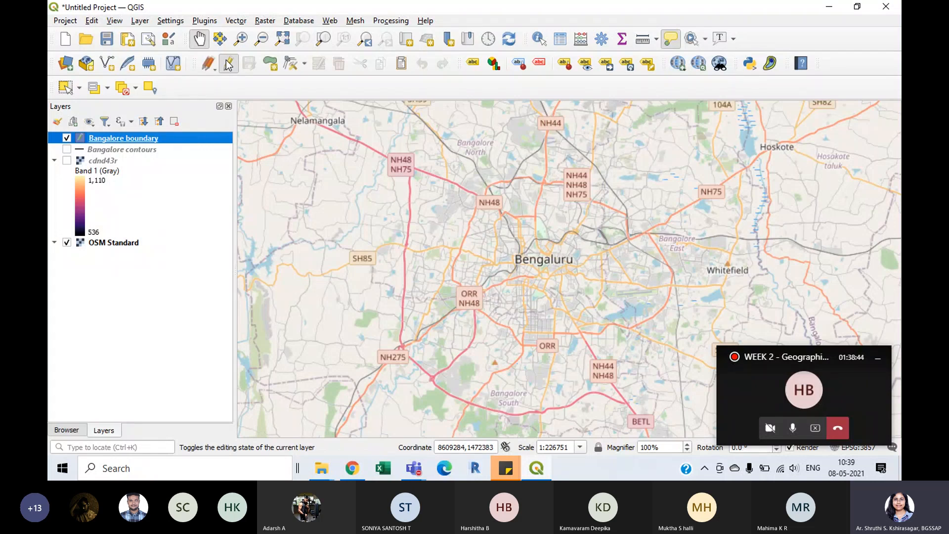
- Start a polygon with vertices from Chikkabidarakallu past Peenya and Jalahalli to Amarjyothi Nagara
click(275, 66)
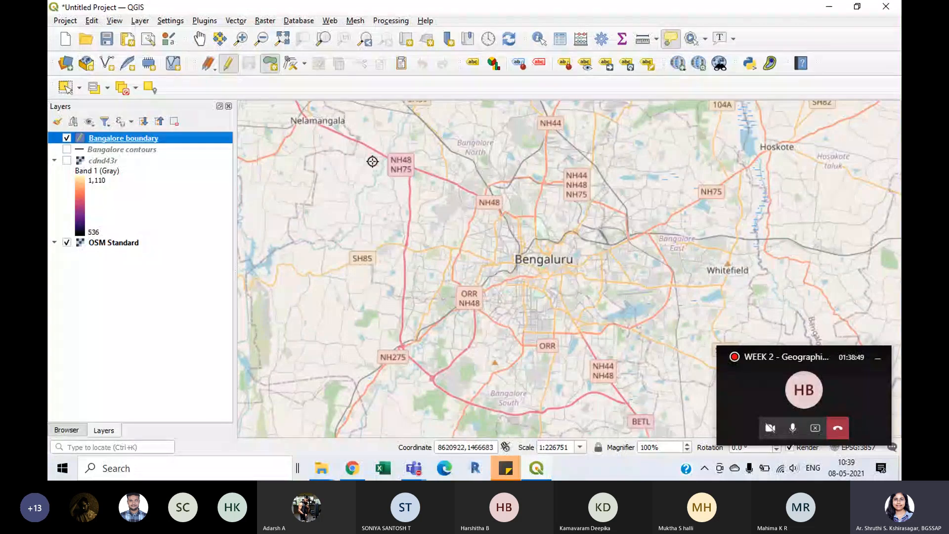
scroll(400, 163, up, 1)
click(404, 164)
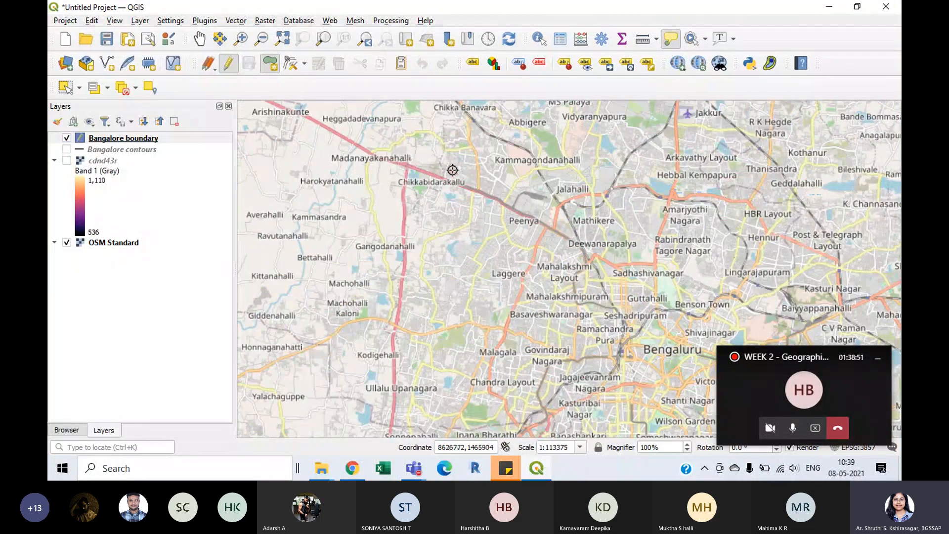
click(502, 202)
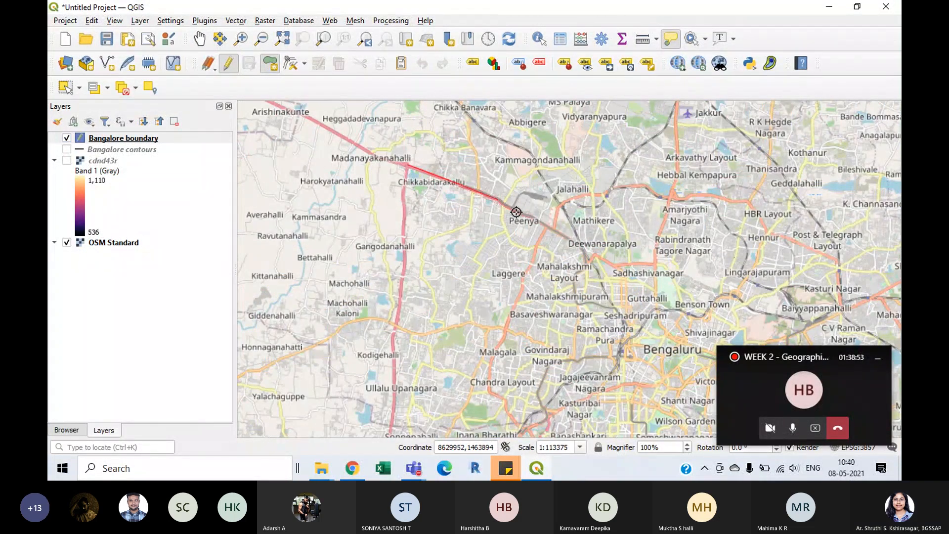
click(553, 229)
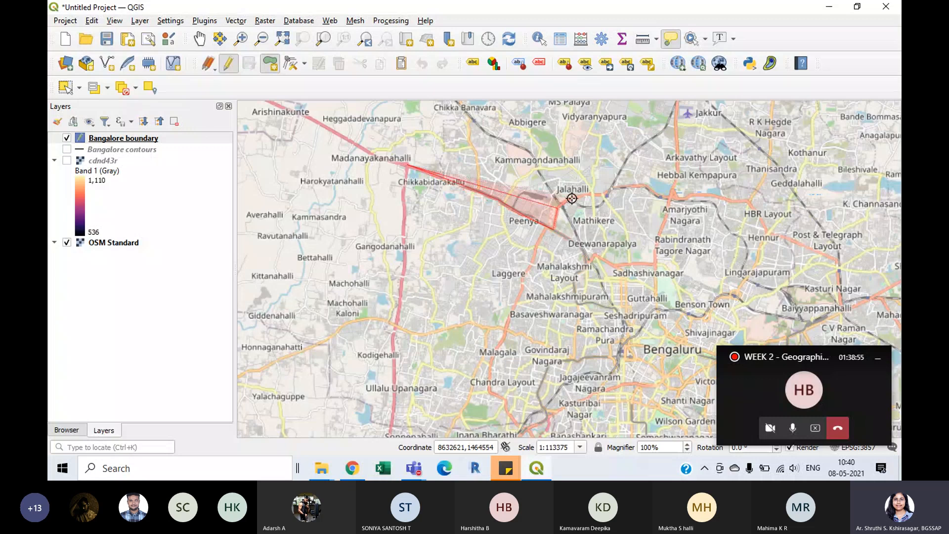
click(572, 198)
click(607, 194)
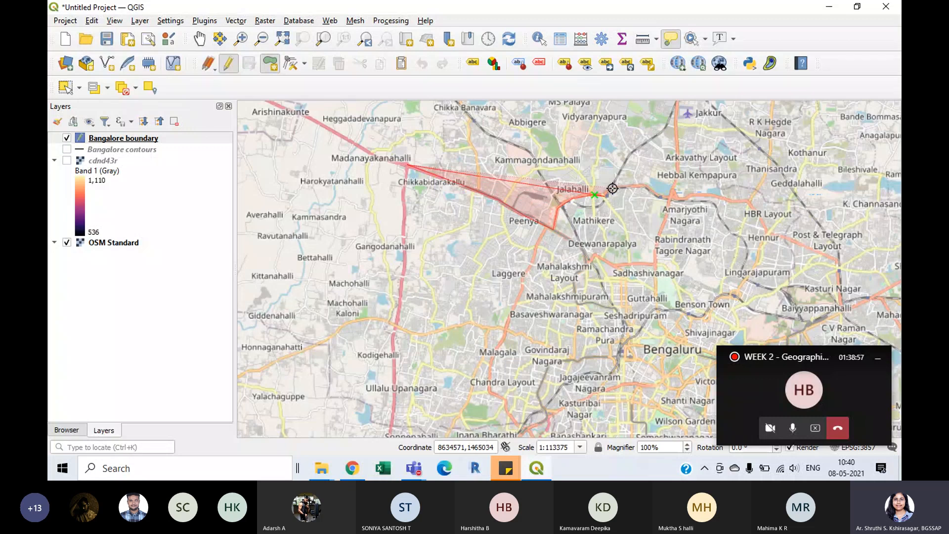
click(647, 187)
click(668, 200)
click(674, 191)
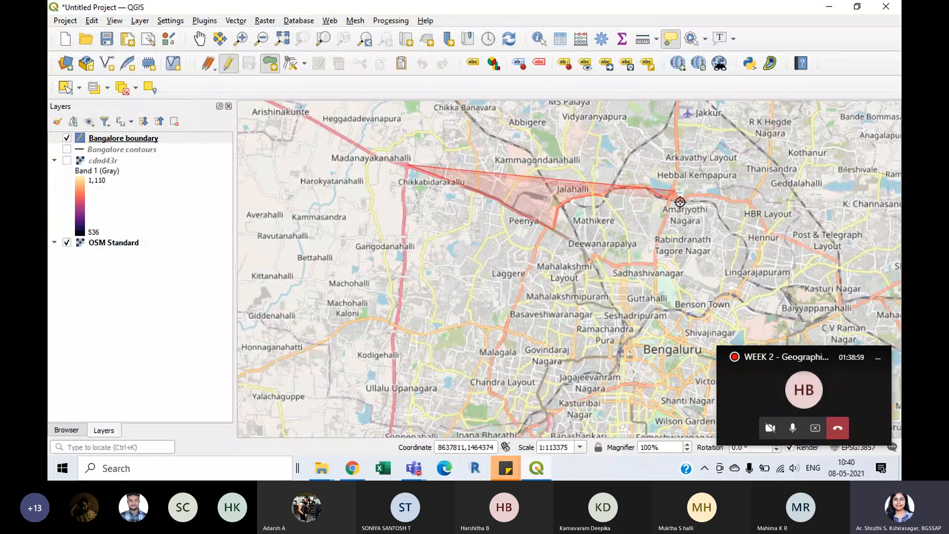
click(681, 200)
click(697, 194)
- Continue the outline east through HBR Layout, Hennur and Kasturi Nagar to Mahadevapura
drag(720, 193, 512, 117)
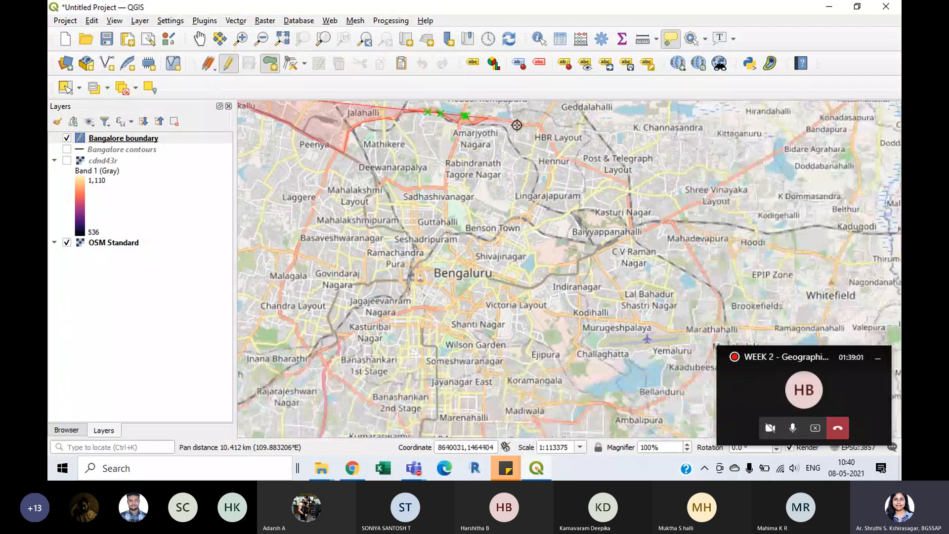
click(510, 119)
click(527, 126)
click(538, 123)
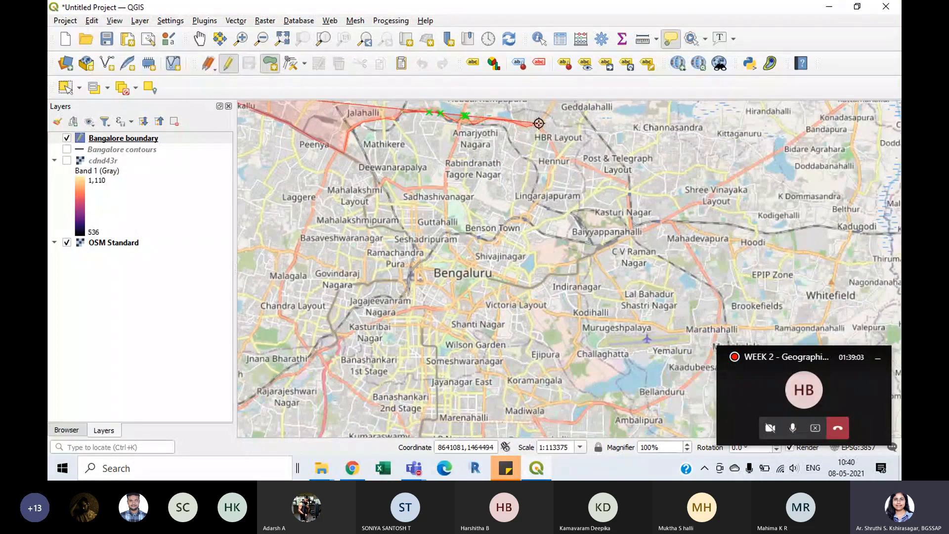
click(554, 146)
click(558, 158)
click(628, 181)
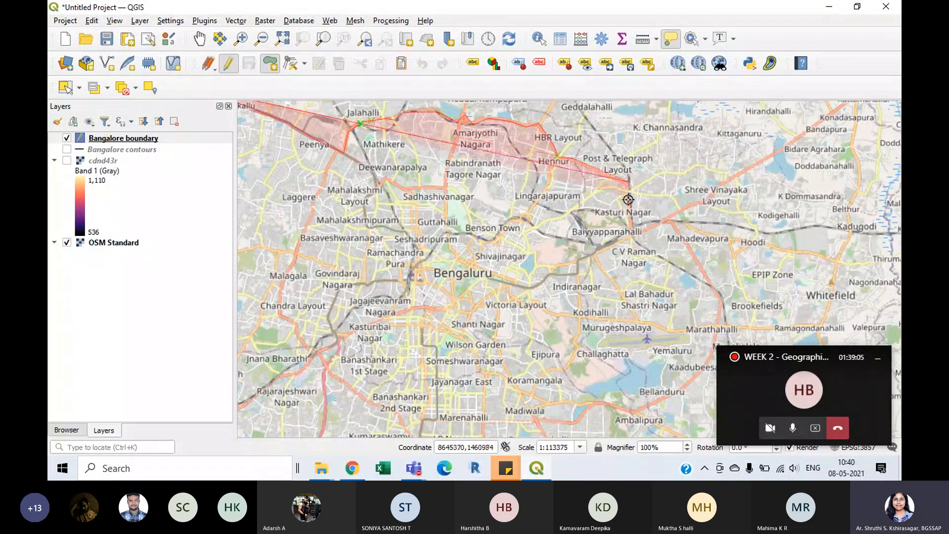
click(628, 208)
click(673, 222)
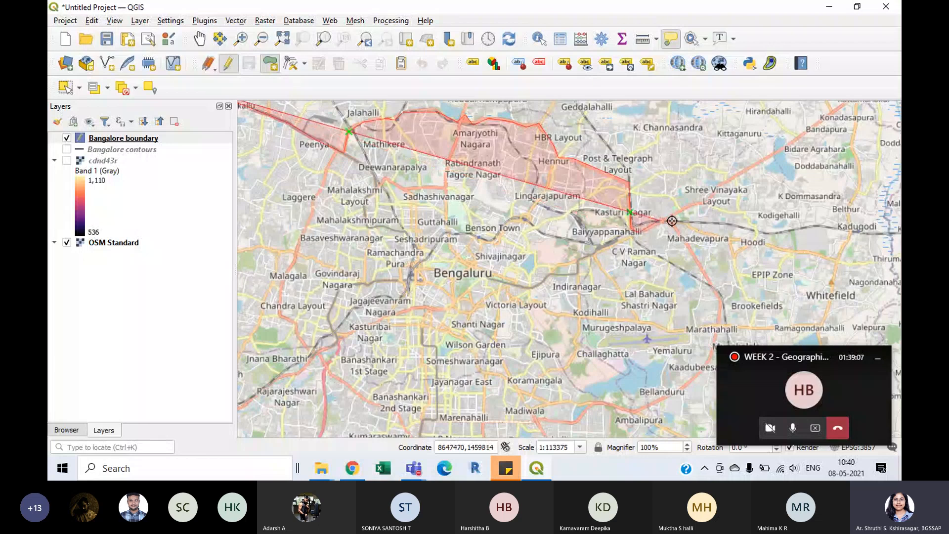
click(719, 298)
- Trace the south-east and southern edge via Bellanduru and Madiwala along the southern ring road
drag(680, 309, 665, 186)
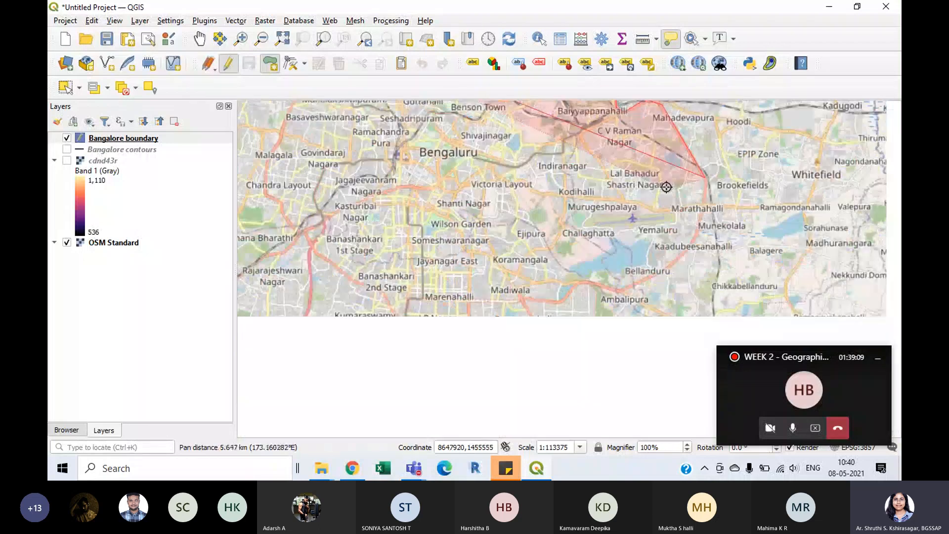
click(697, 220)
click(685, 251)
click(648, 280)
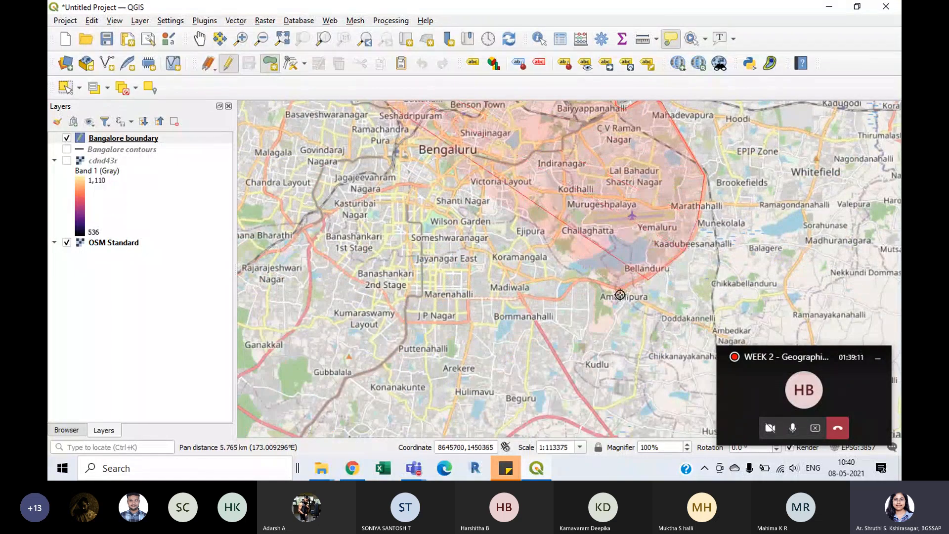
click(614, 292)
click(578, 280)
click(561, 300)
click(521, 297)
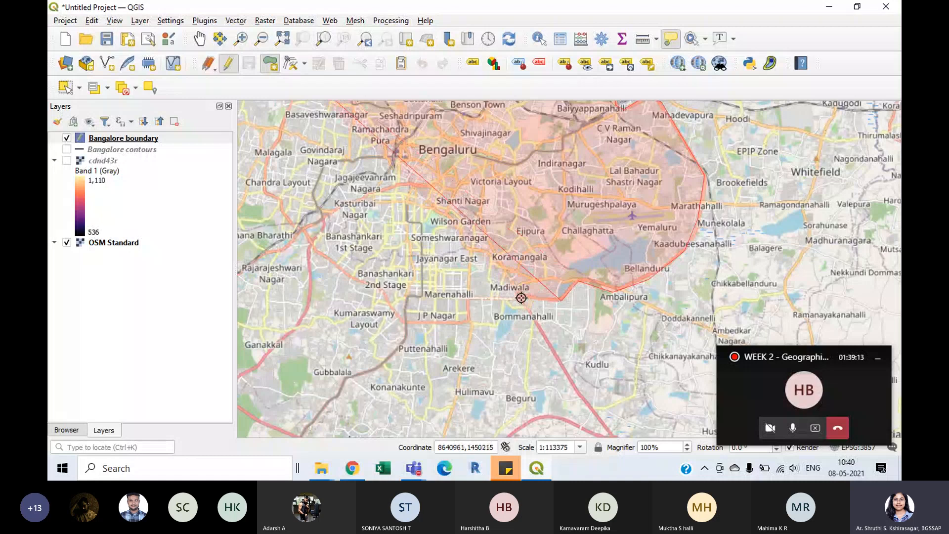
drag(569, 391, 511, 267)
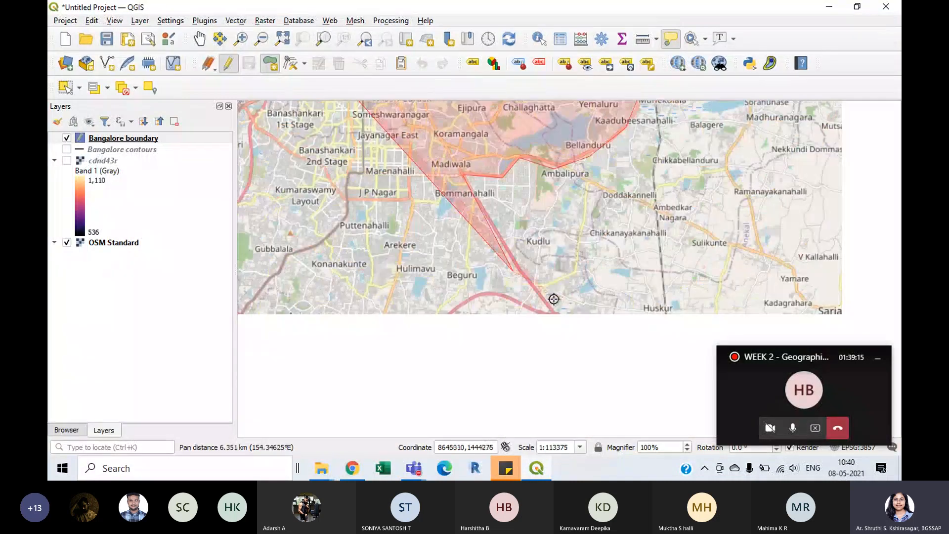
click(558, 316)
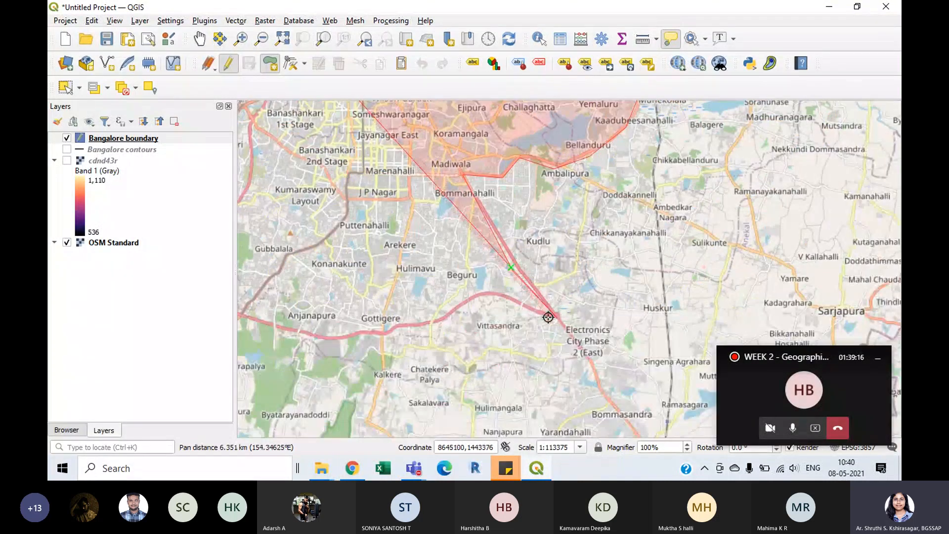
click(493, 293)
click(426, 325)
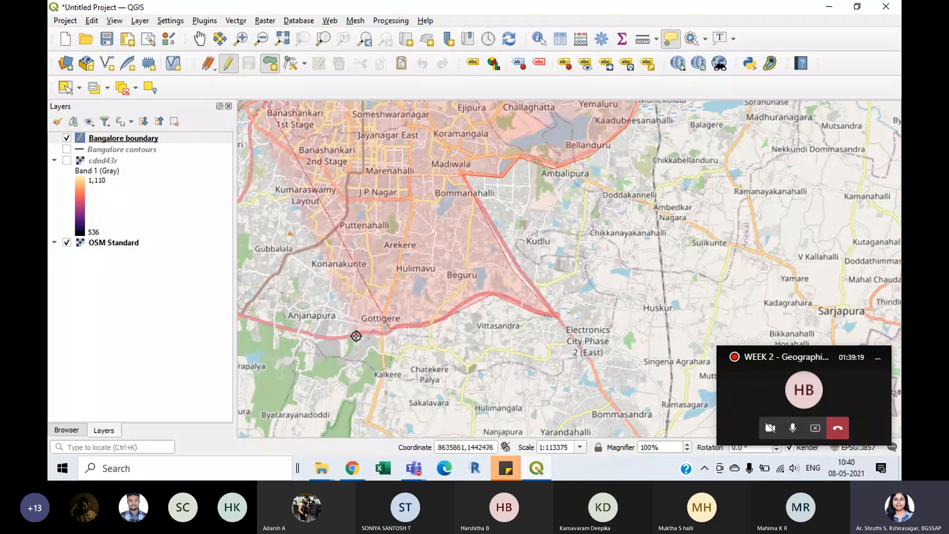
drag(356, 335, 536, 297)
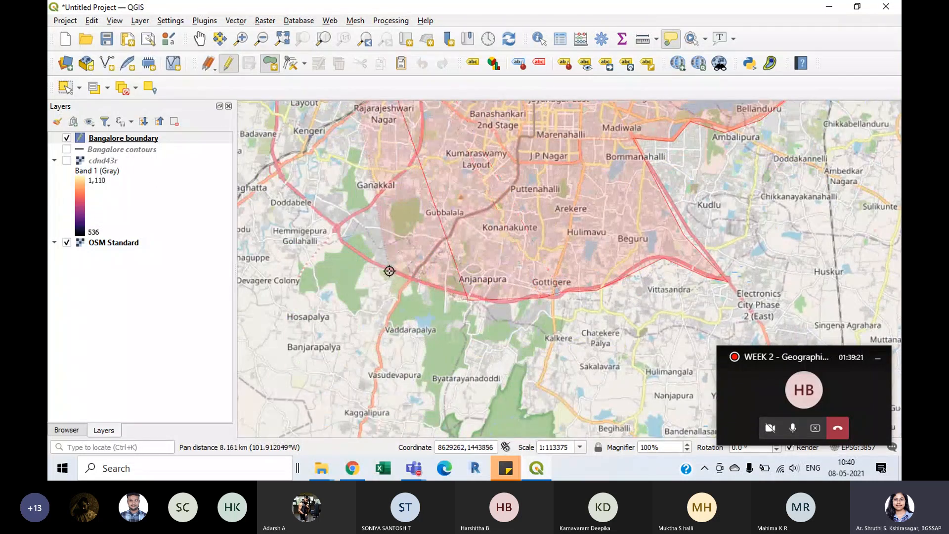
drag(310, 210, 531, 320)
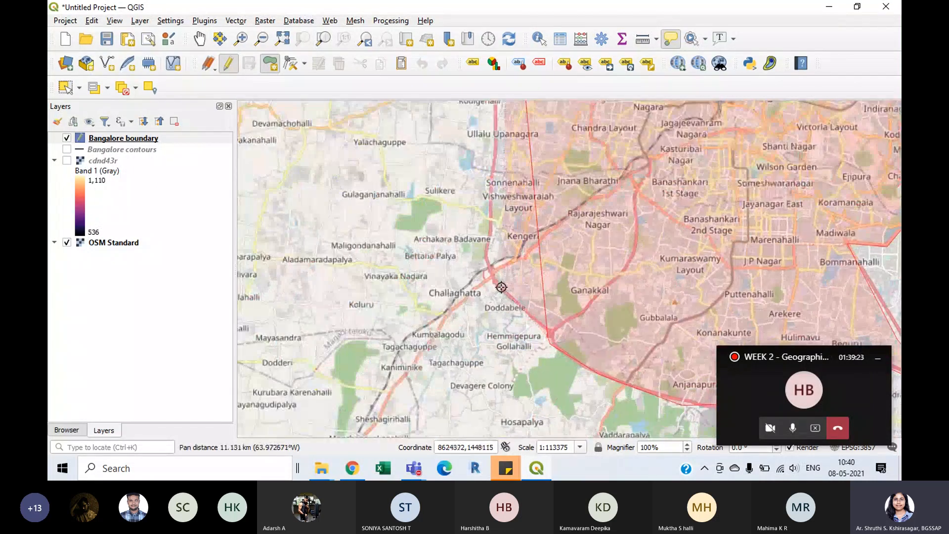
drag(506, 102, 513, 317)
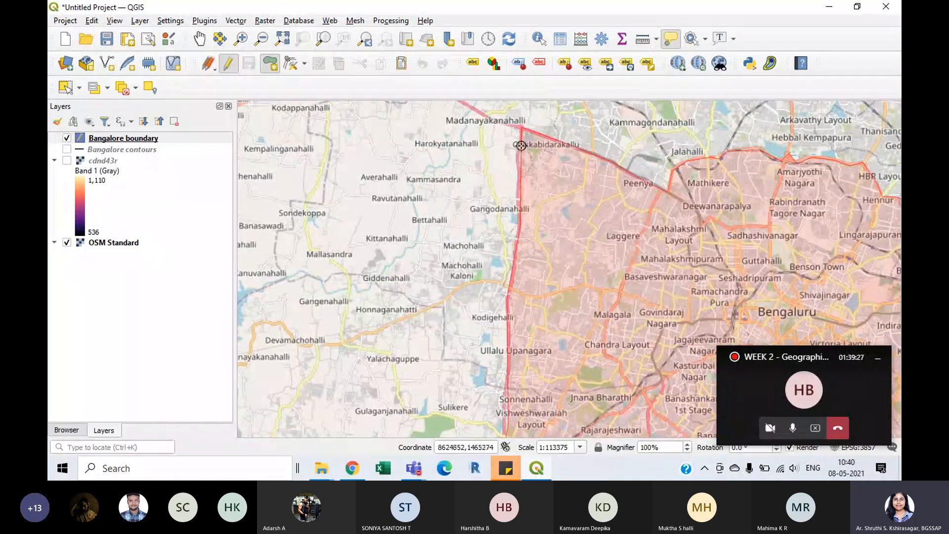
scroll(519, 144, down, 1)
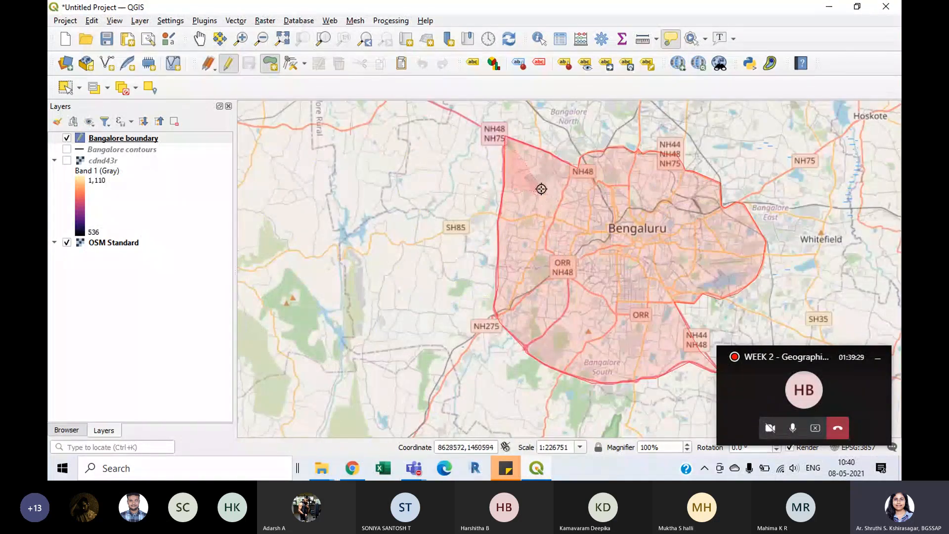
- Finish the boundary polygon, entering 1 as its attribute, and save the feature
right_click(530, 170)
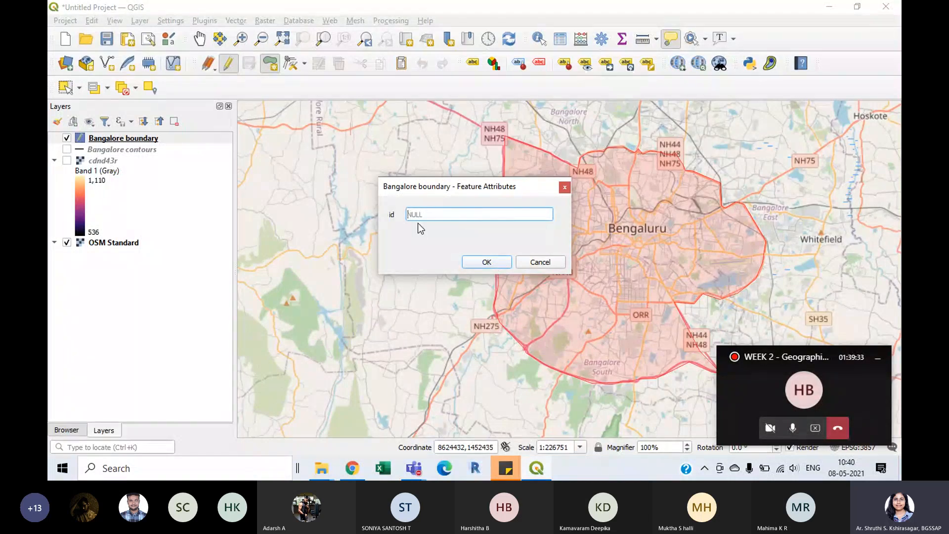
text(1)
click(497, 261)
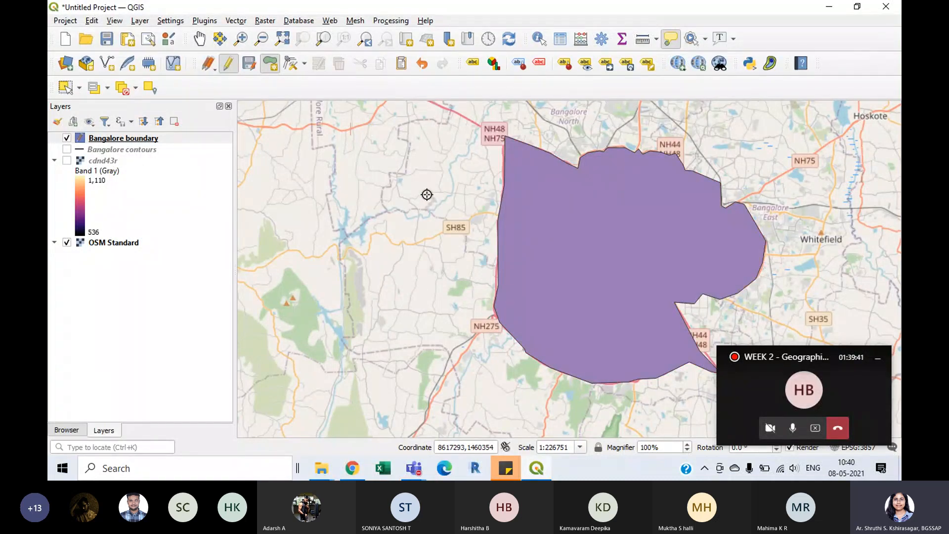
- Show the Bangalore contours and cdnd43r layers and zoom around the polygon
click(67, 149)
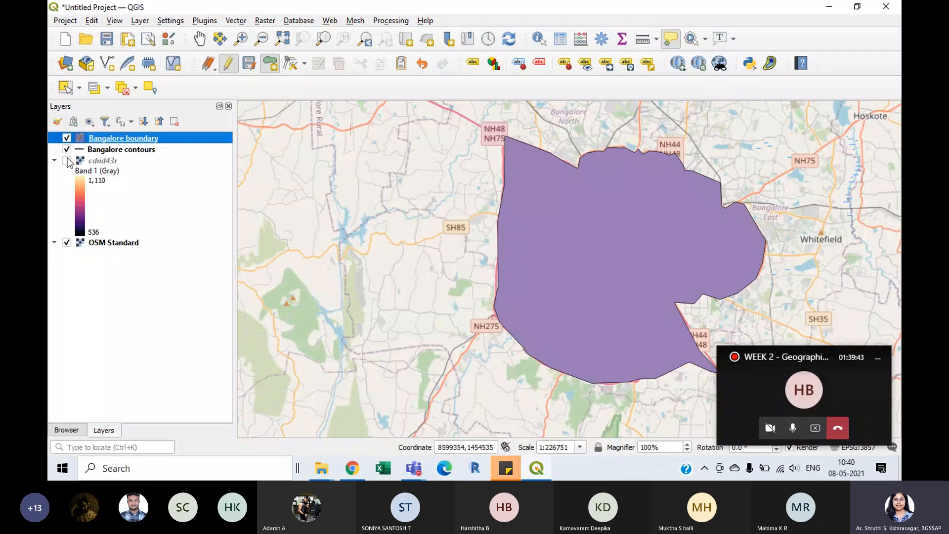
click(67, 160)
scroll(513, 299, down, 2)
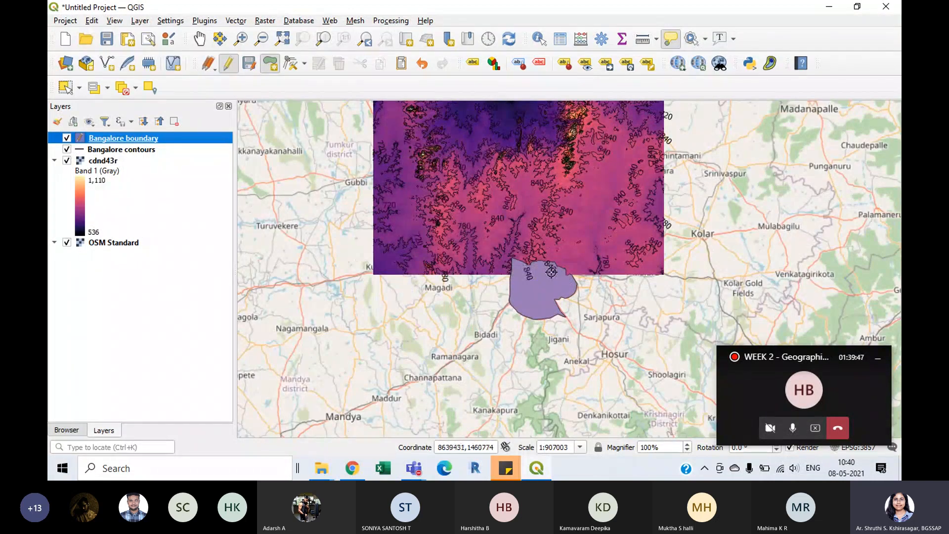
scroll(547, 275, up, 2)
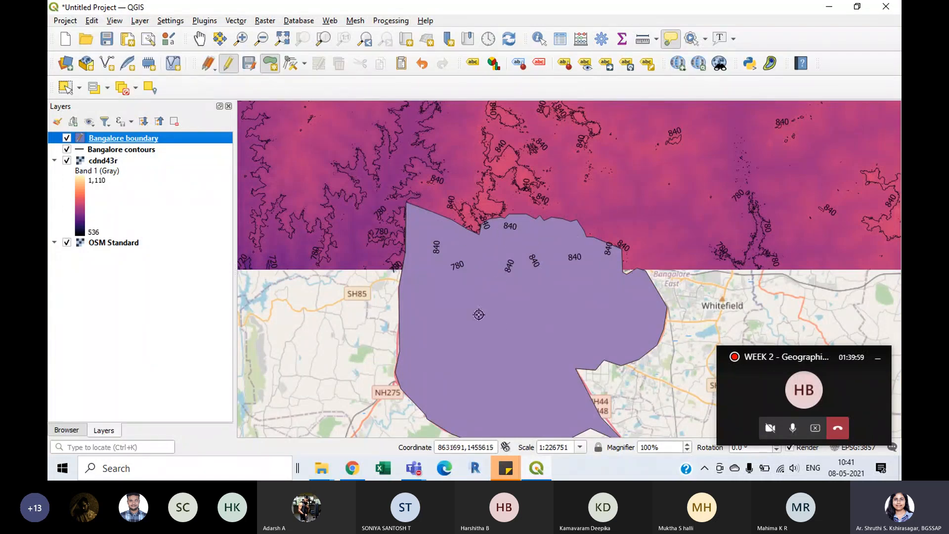
- Stop editing and save the Bangalore boundary edits, then reselect the layer
click(228, 64)
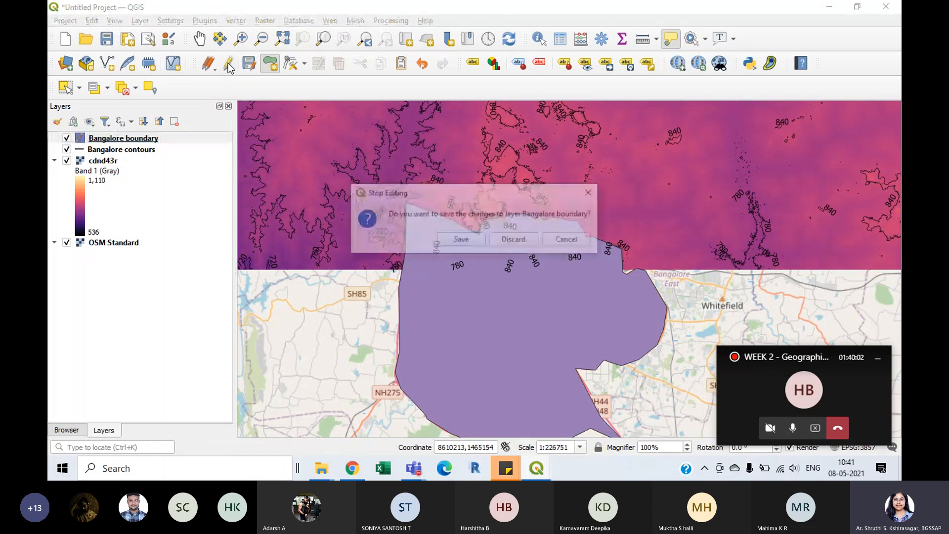
click(461, 241)
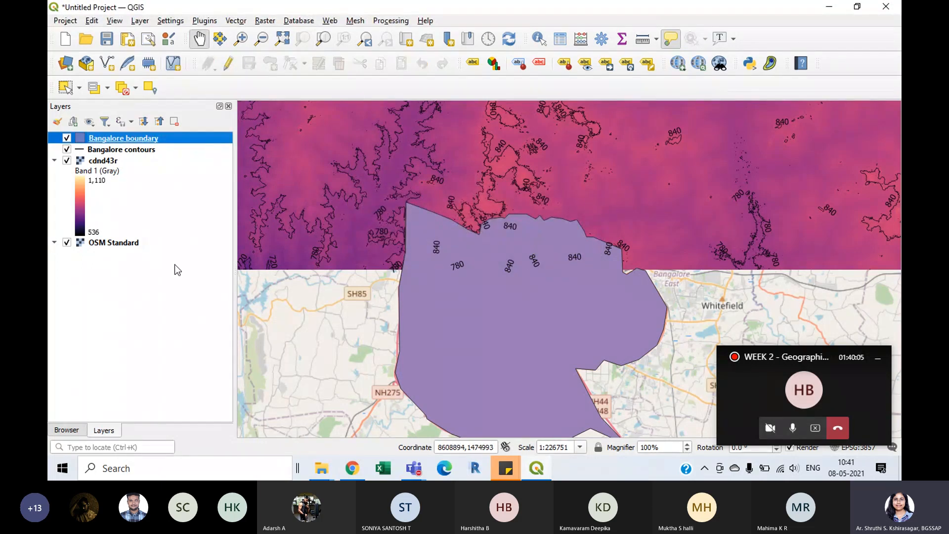
click(160, 312)
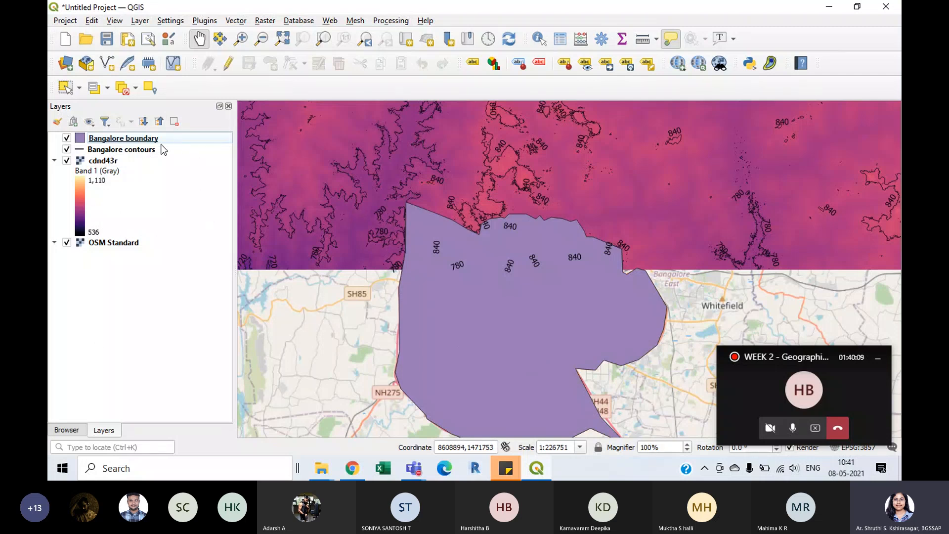
click(211, 138)
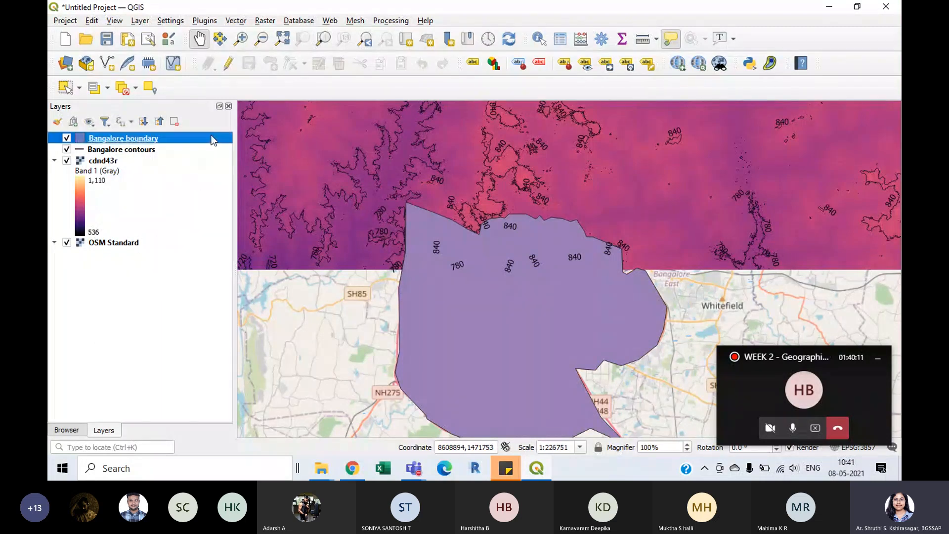
- Lower the Bangalore boundary fill opacity to about 47% and apply it
double_click(212, 138)
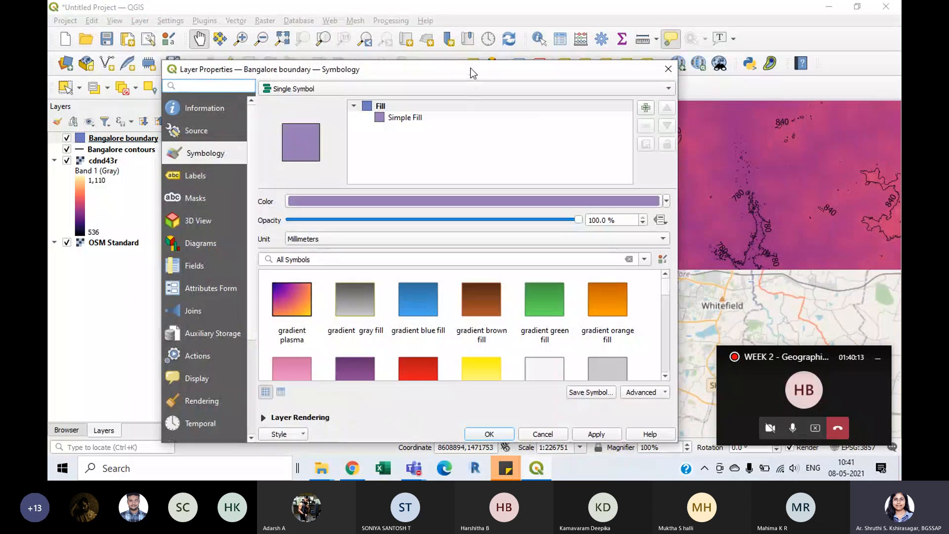
drag(467, 67, 579, 11)
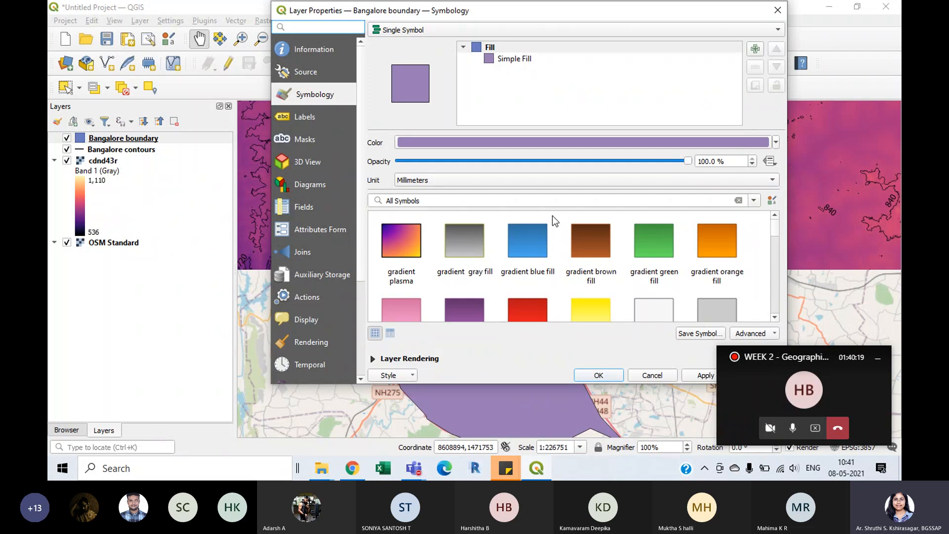
scroll(552, 216, down, 2)
drag(687, 165, 533, 168)
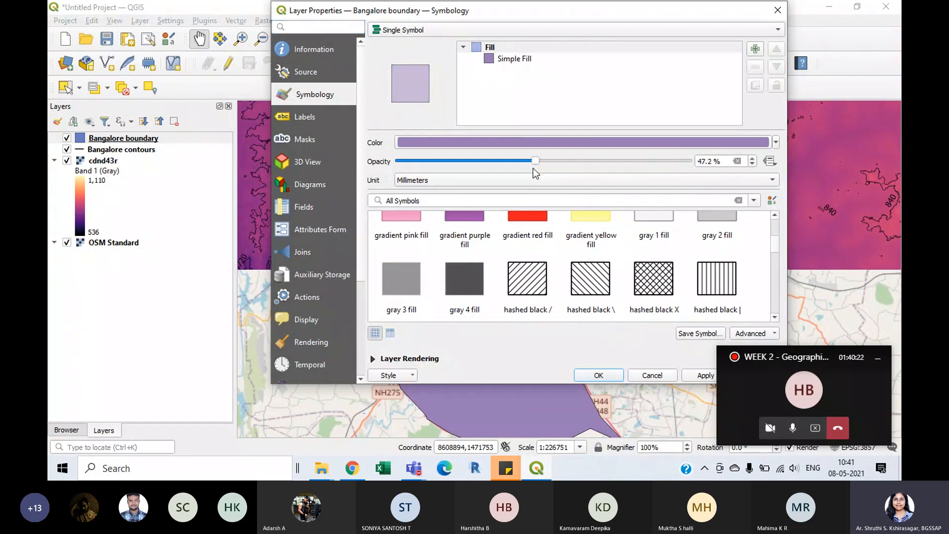
click(698, 375)
- Switch the boundary symbol to 'outline red' and apply it
drag(664, 14, 654, 49)
scroll(559, 304, down, 5)
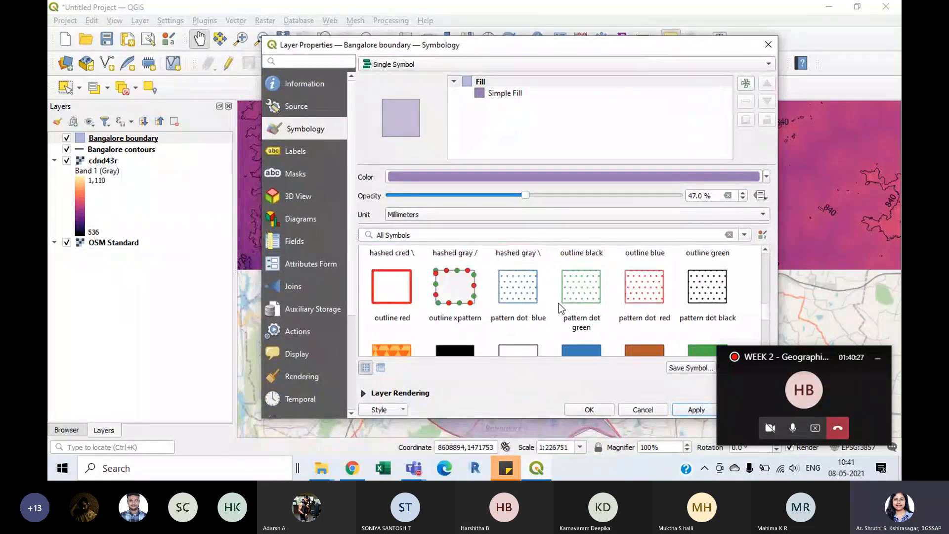
scroll(559, 306, up, 3)
click(394, 323)
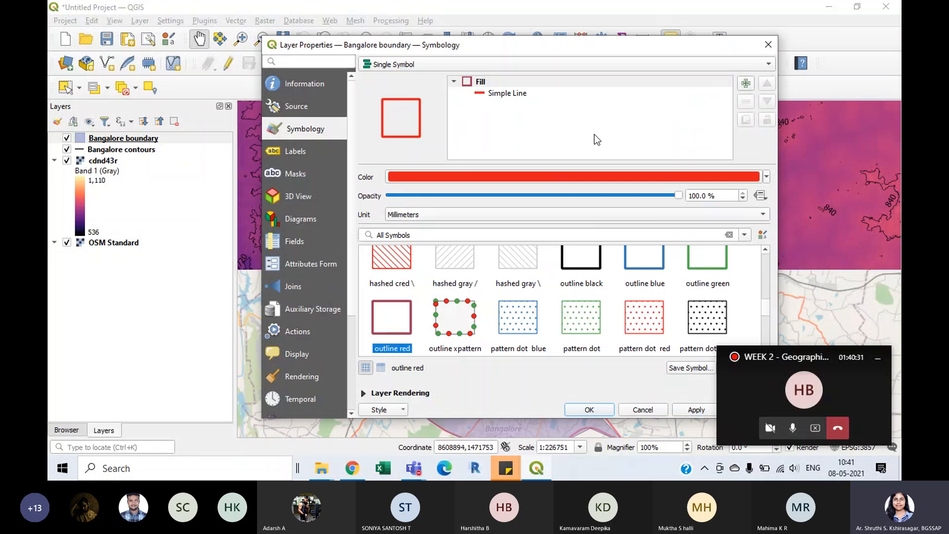
drag(652, 50, 544, 32)
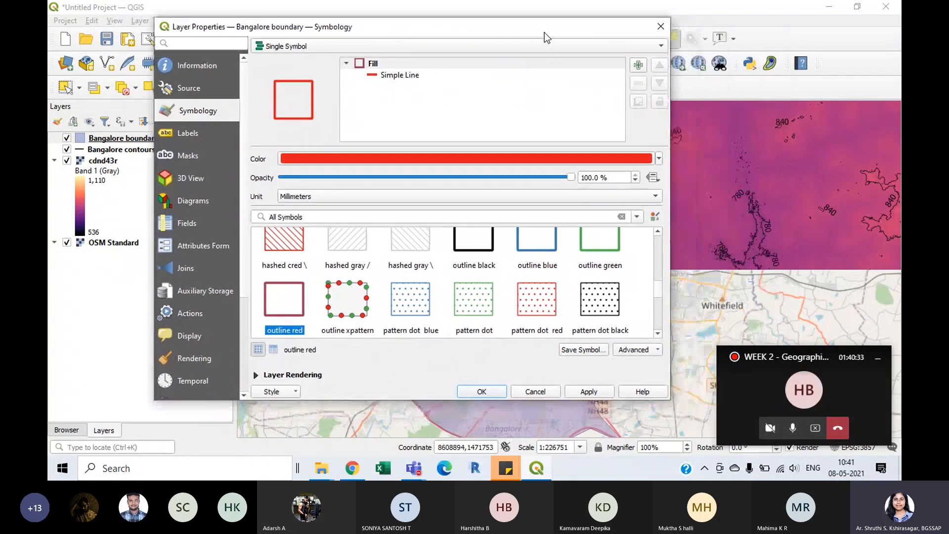
click(585, 393)
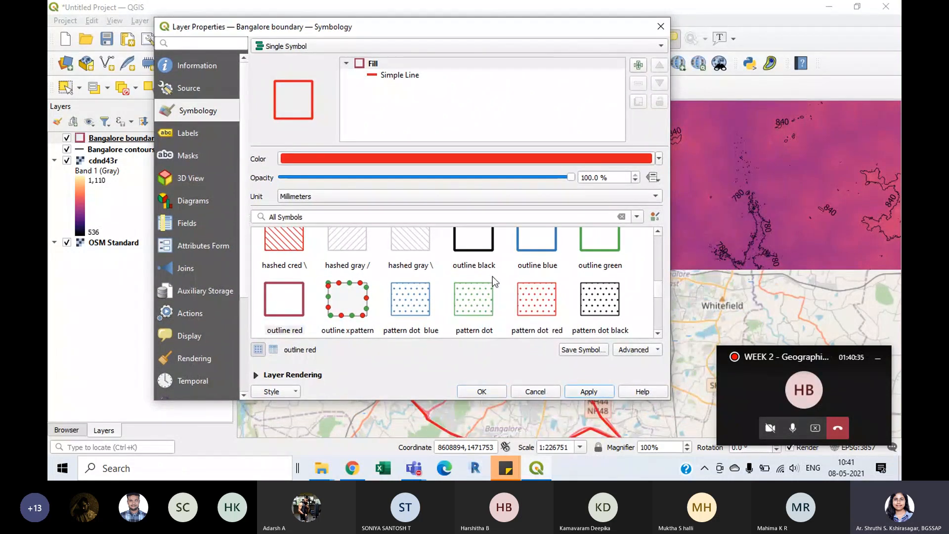
click(495, 393)
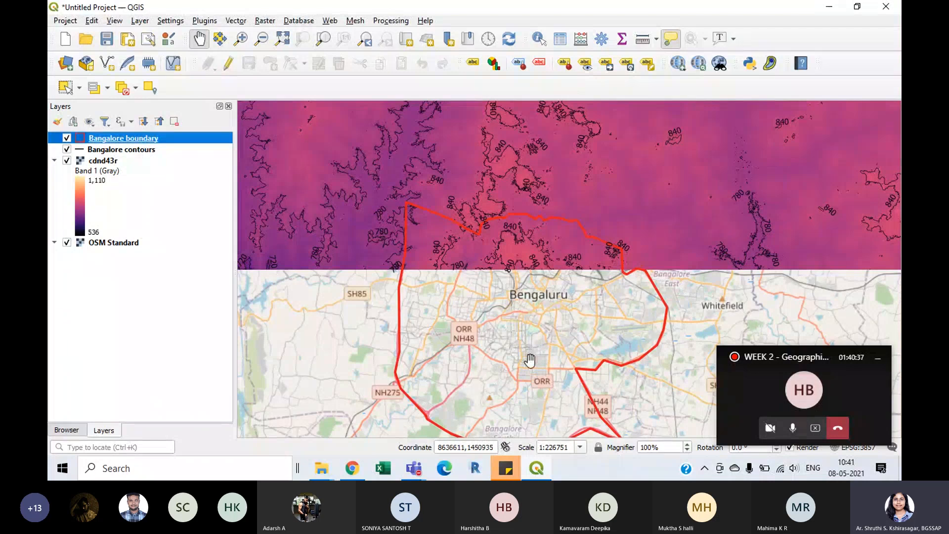
- Pan and zoom out to centre the full cdnd43r raster with the red outline below
drag(529, 356, 529, 288)
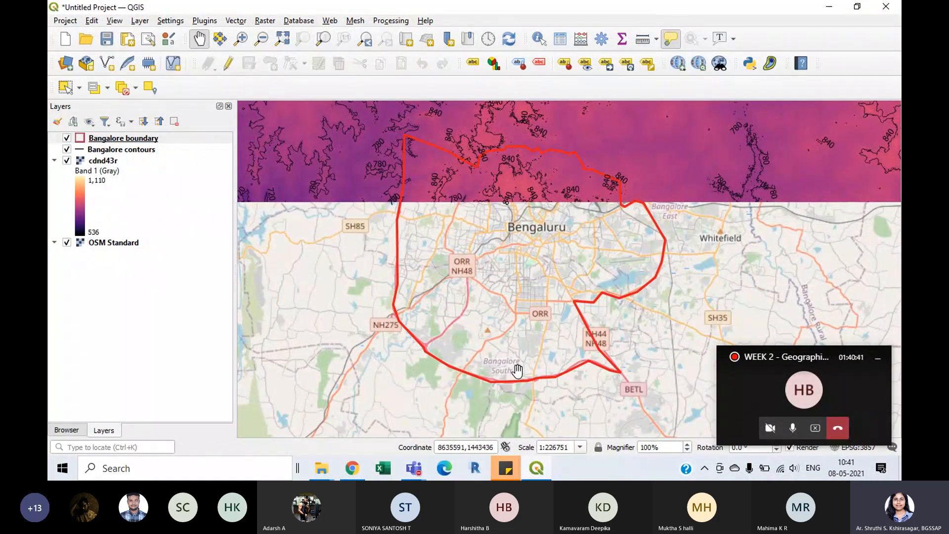
scroll(515, 370, down, 2)
drag(480, 303, 512, 361)
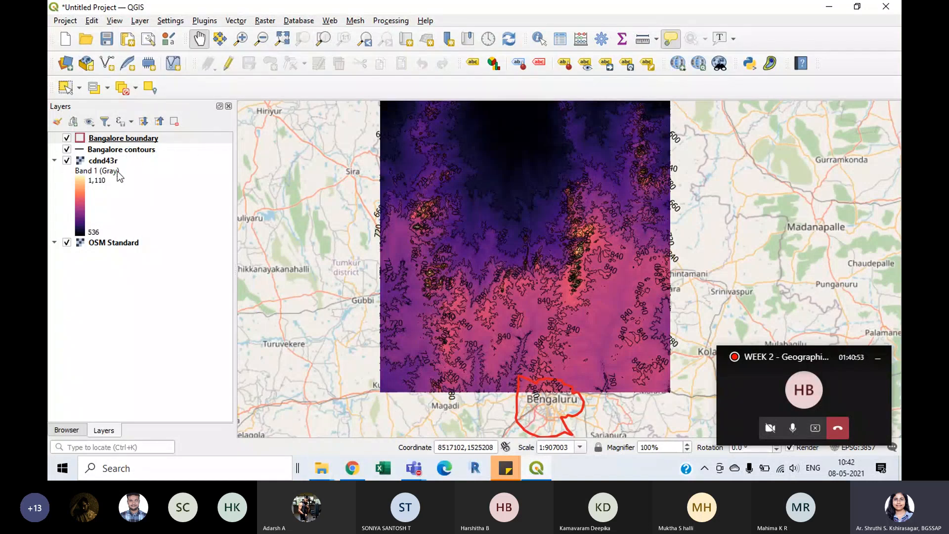
mouse_move(354, 469)
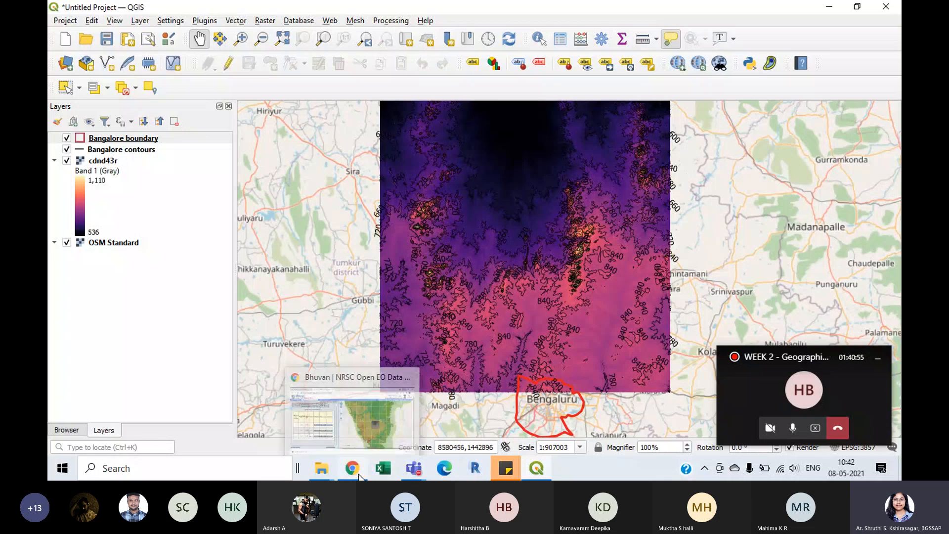
click(363, 419)
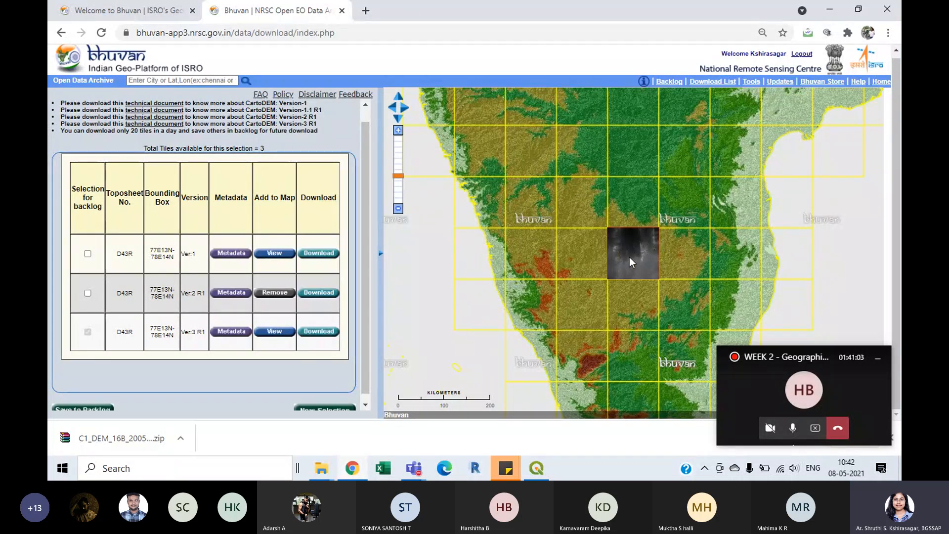
click(834, 15)
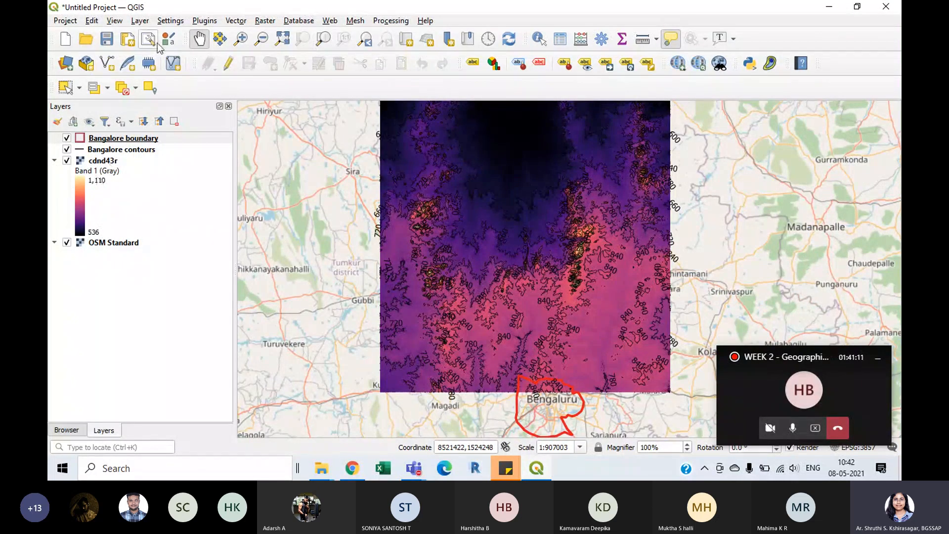
click(259, 21)
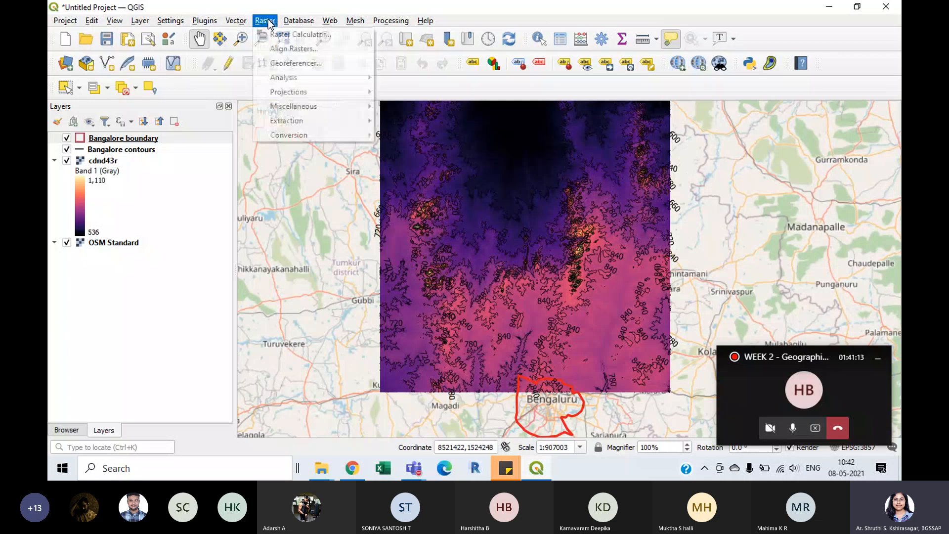
mouse_move(284, 124)
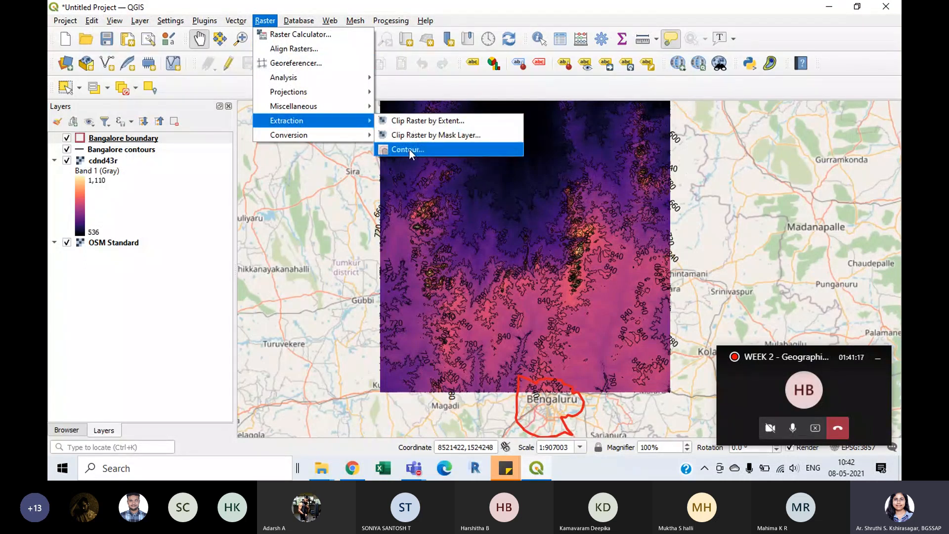
click(761, 2)
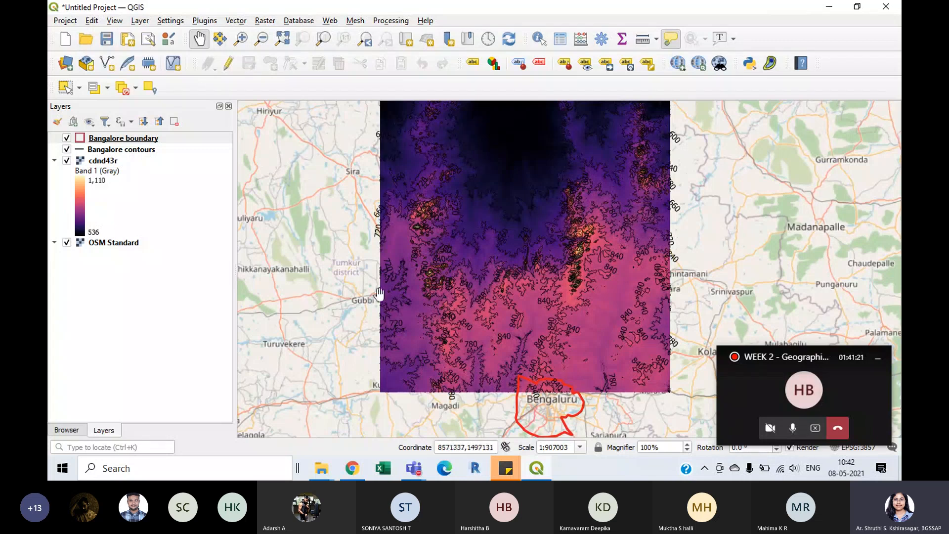
drag(435, 230, 430, 262)
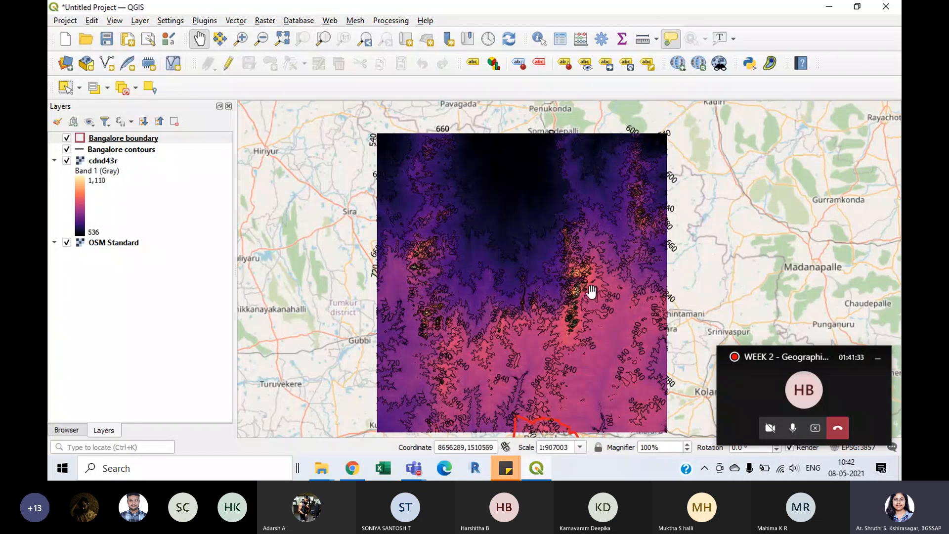
double_click(191, 149)
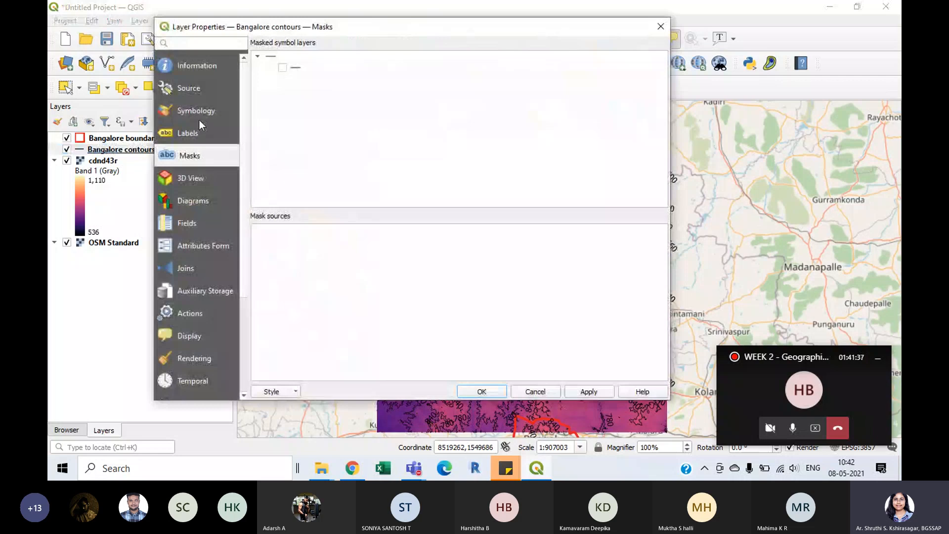
click(199, 117)
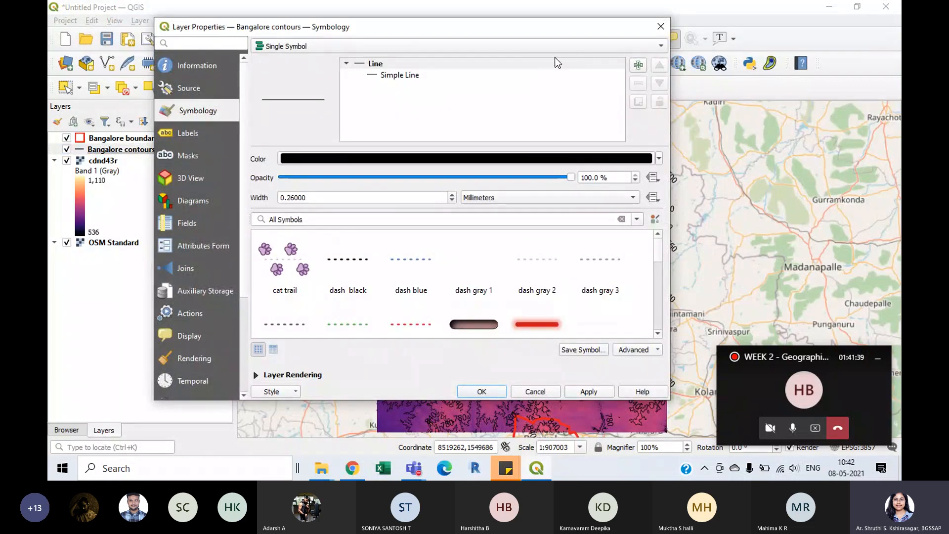
click(568, 48)
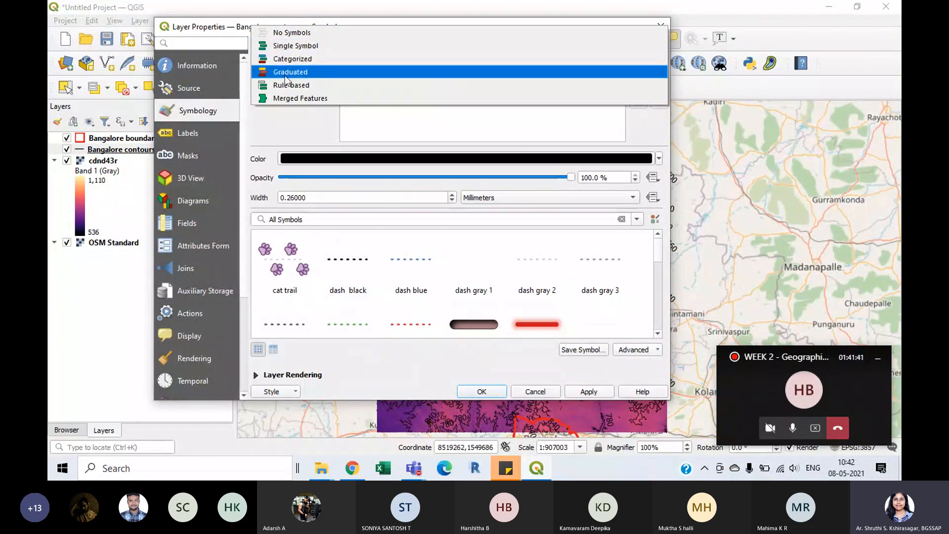
click(661, 23)
click(661, 22)
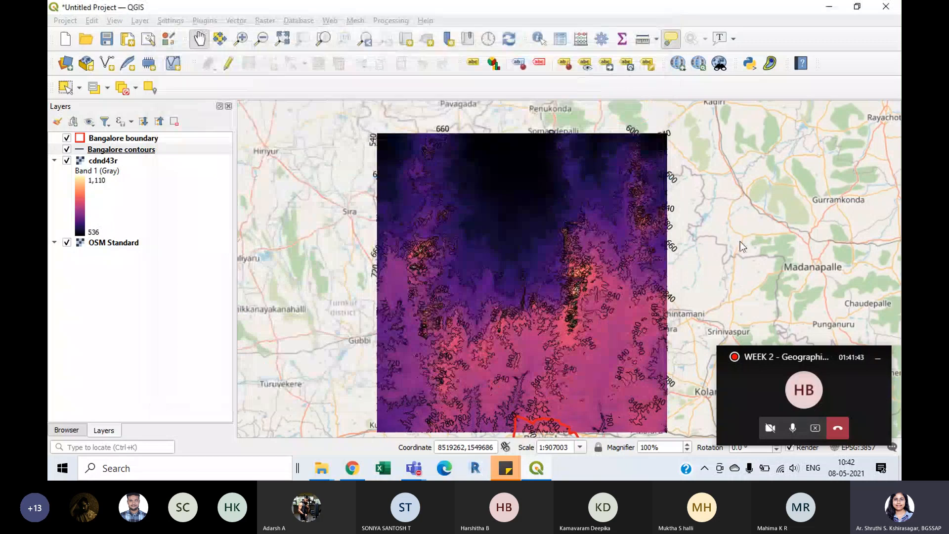
mouse_move(514, 360)
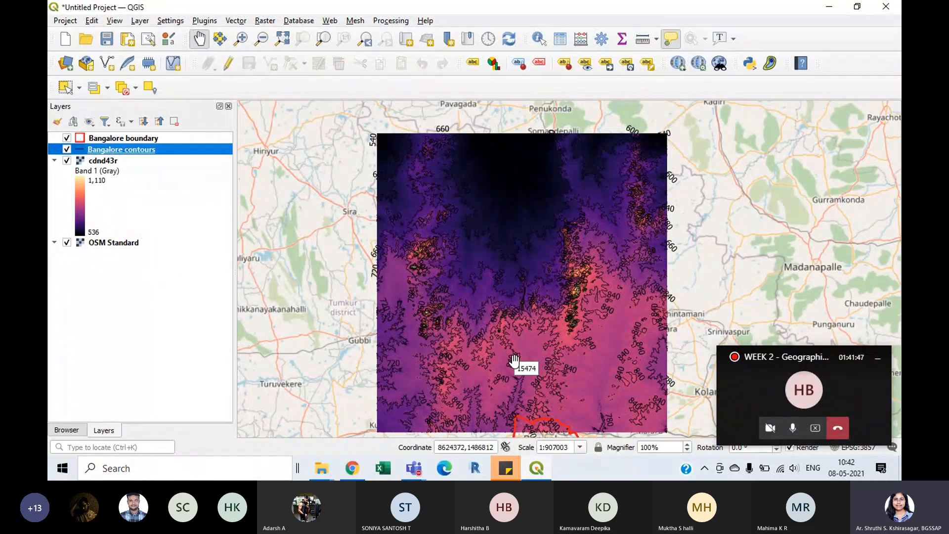
drag(544, 330, 552, 302)
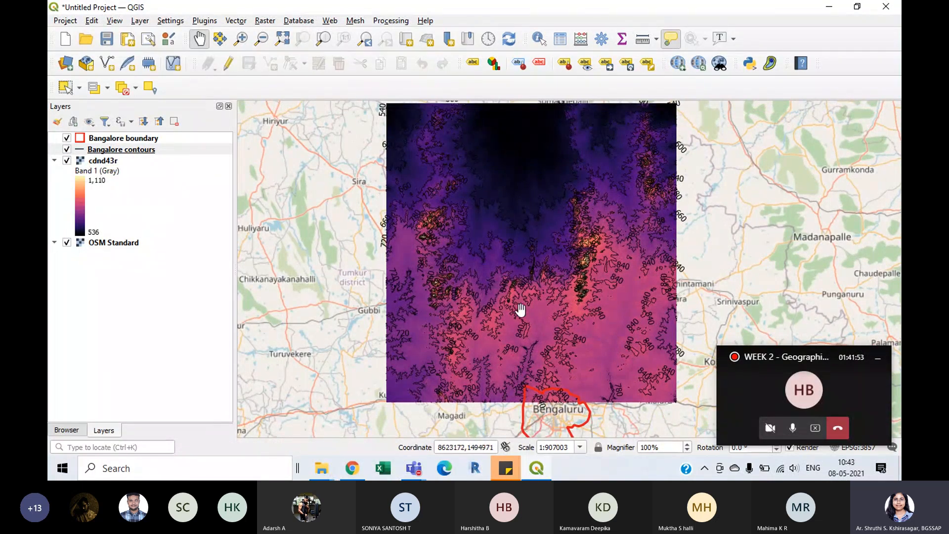
- Hide the cdnd43r raster, leaving contours over the basemap, and minimize QGIS
click(68, 161)
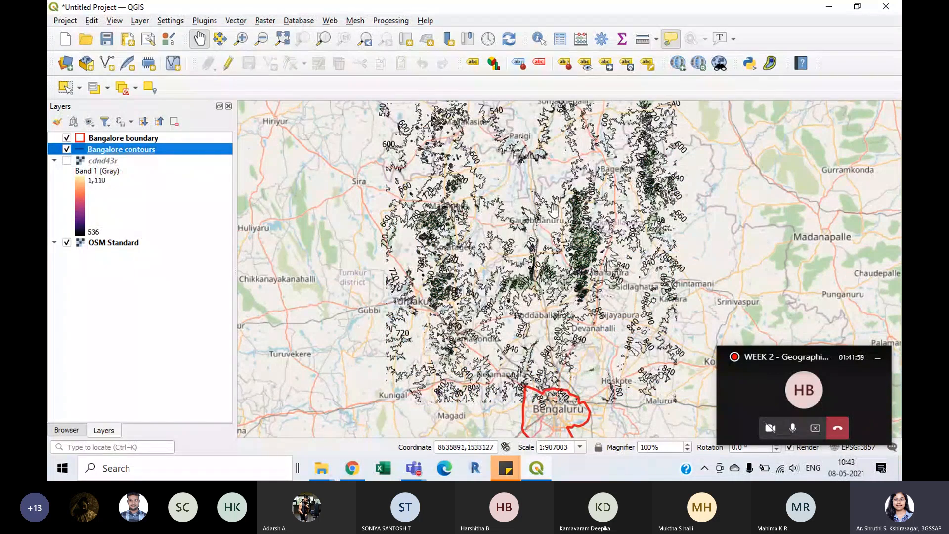
scroll(509, 129, up, 2)
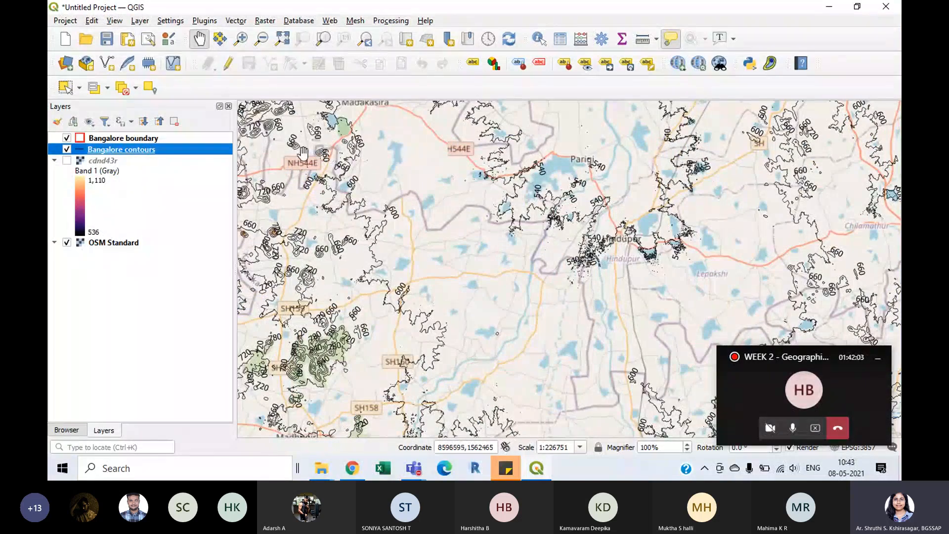
scroll(405, 245, down, 2)
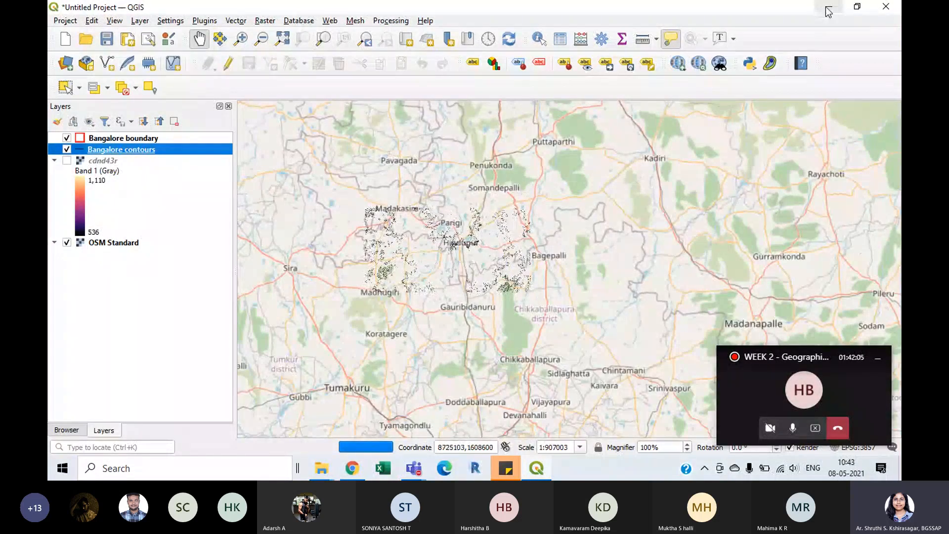
click(828, 8)
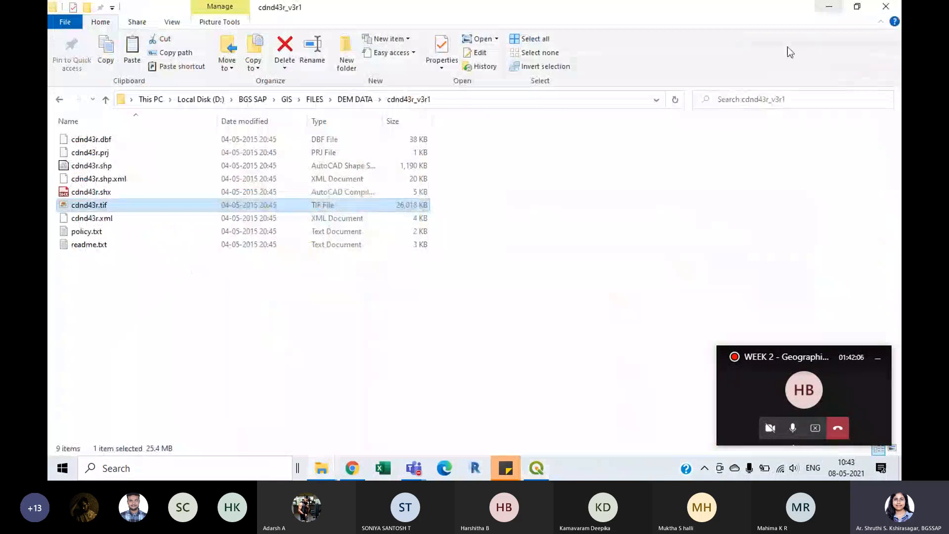
- Go up to GIS, into ASSIGNMENT\WEEK 2, and open 2 A3.jpg
click(105, 100)
click(106, 100)
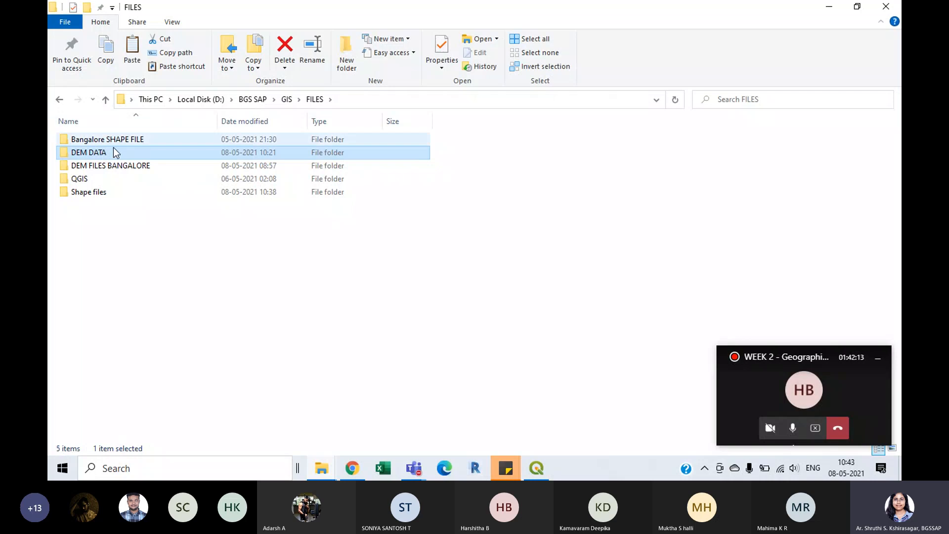
click(105, 99)
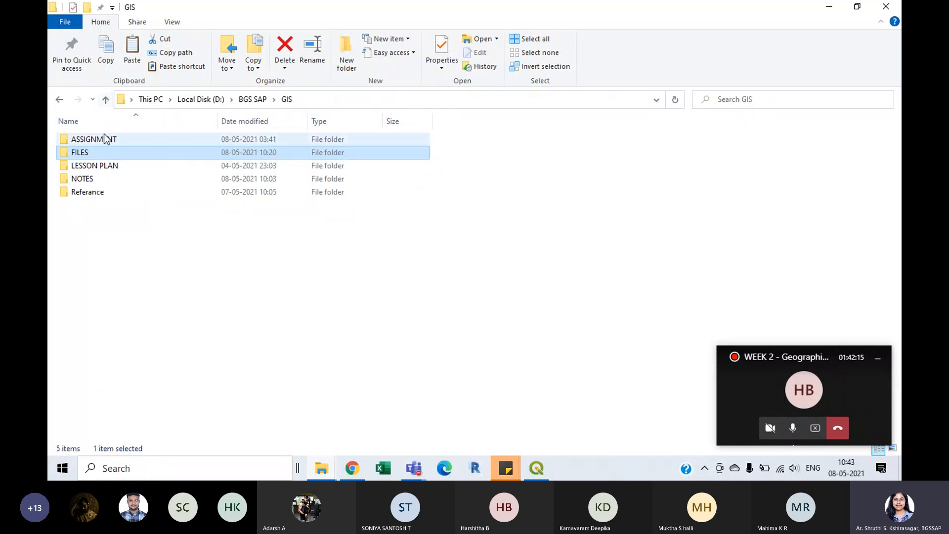
double_click(105, 138)
click(96, 154)
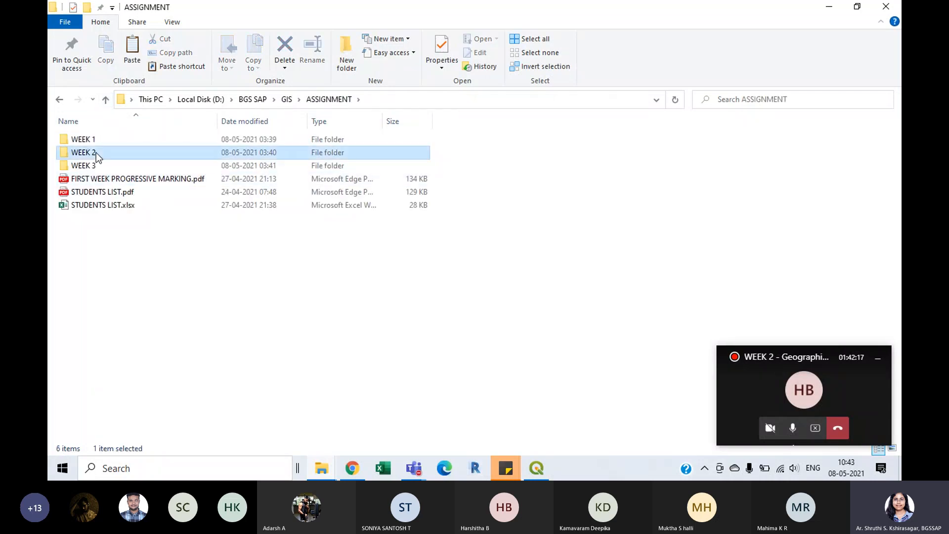
double_click(96, 152)
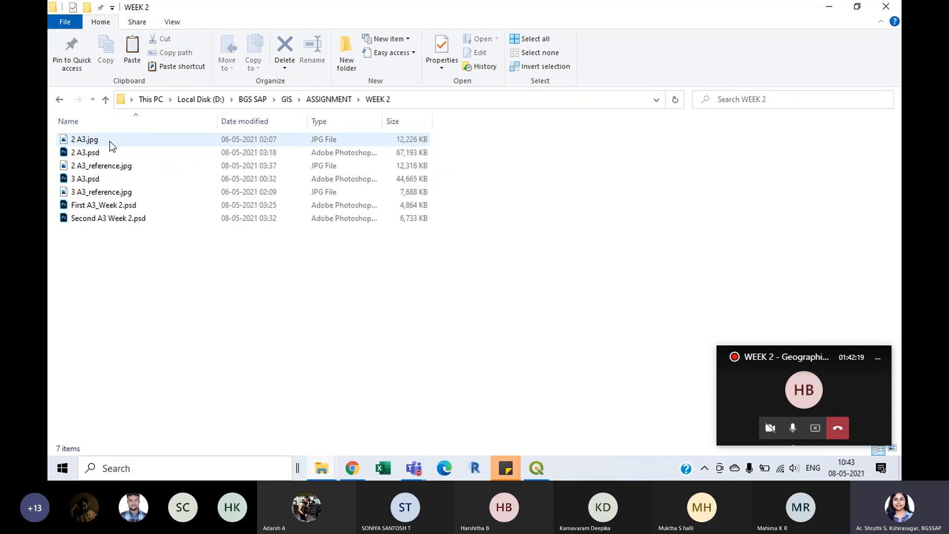
double_click(110, 141)
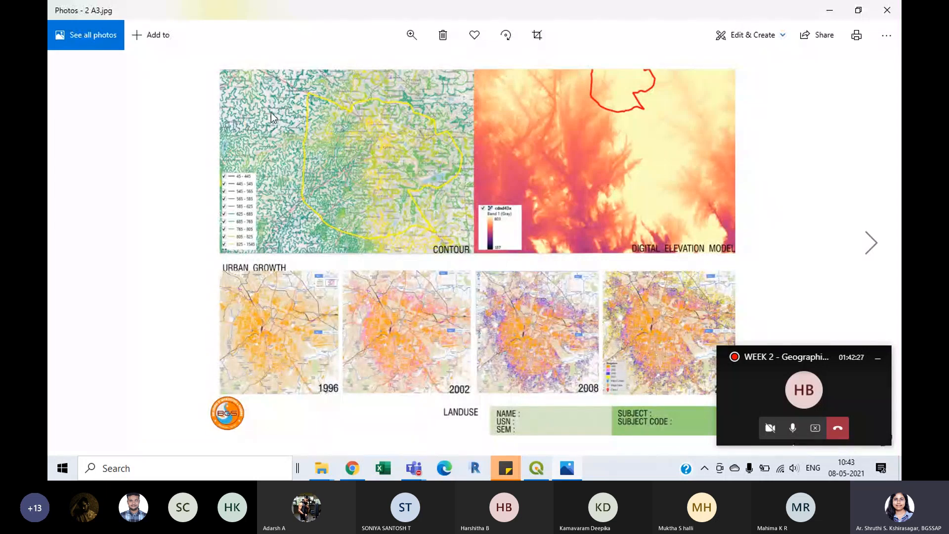
- Zoom in on the contour and DEM maps on the reference sheet, then return to QGIS
scroll(271, 110, up, 3)
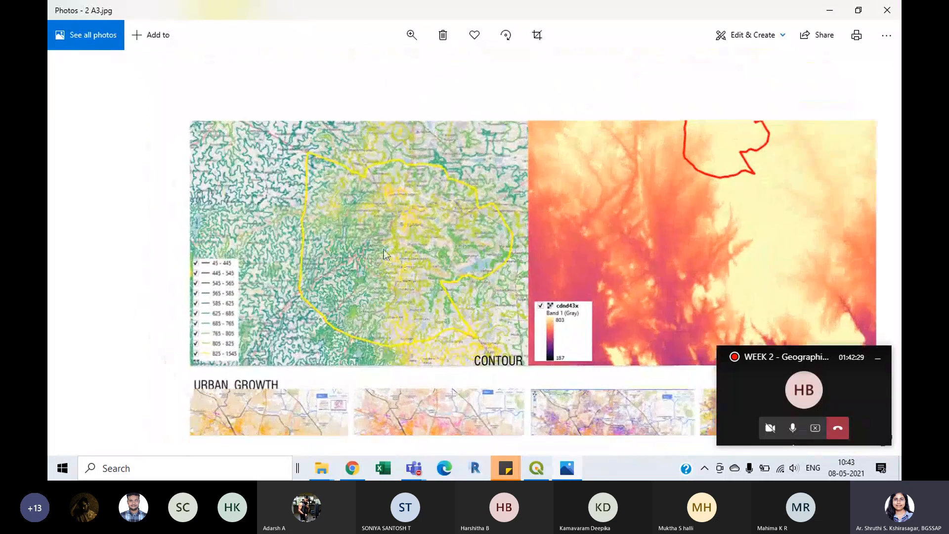
scroll(386, 254, up, 2)
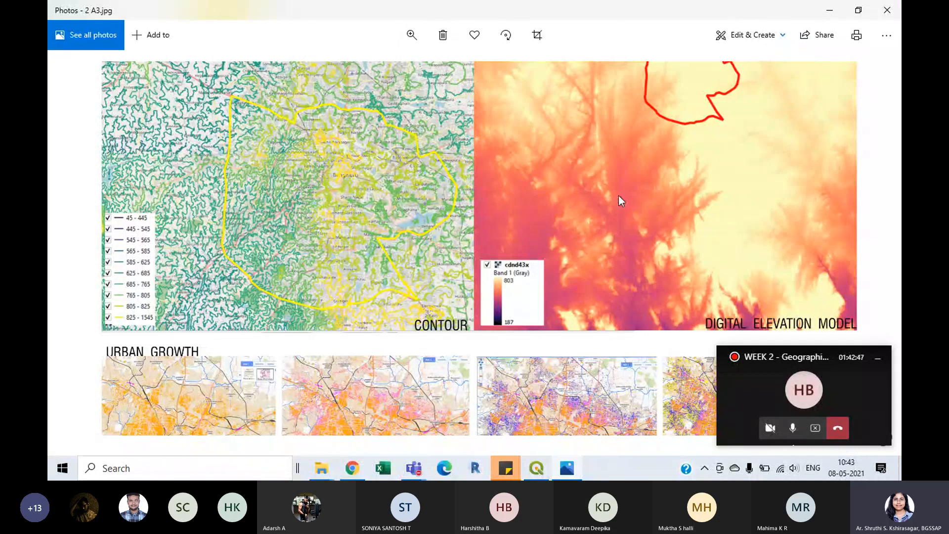
drag(560, 154, 558, 199)
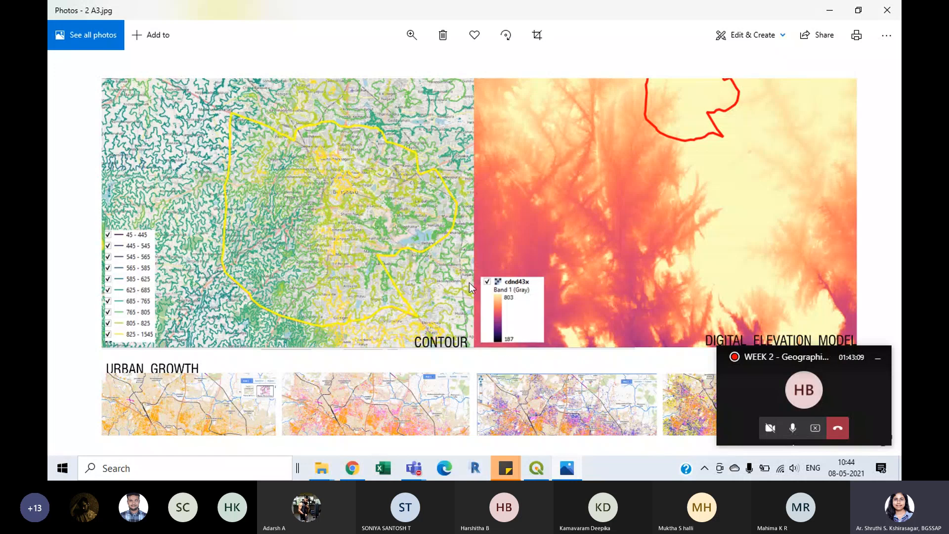
click(536, 468)
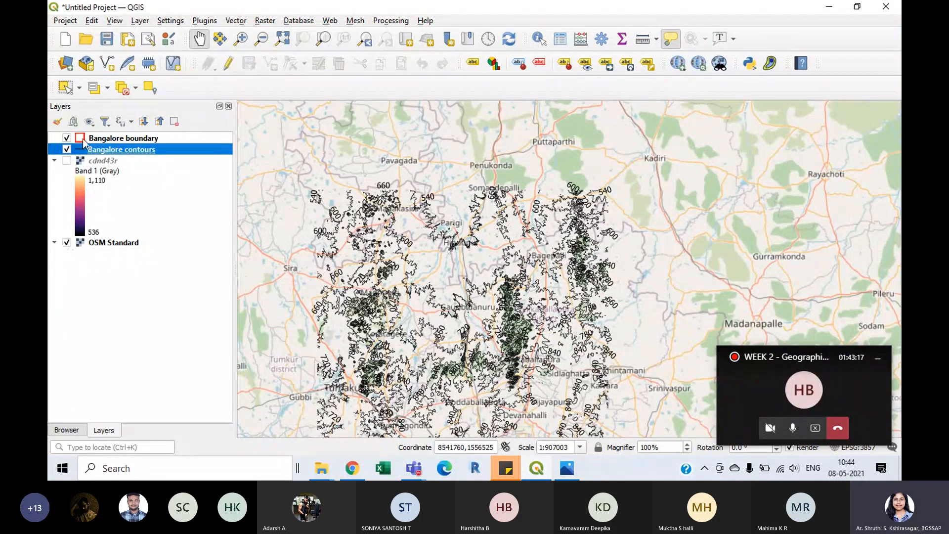
- Switch the Bangalore contours layer to Graduated symbology with the Viridis colour ramp
click(60, 139)
click(58, 152)
double_click(212, 149)
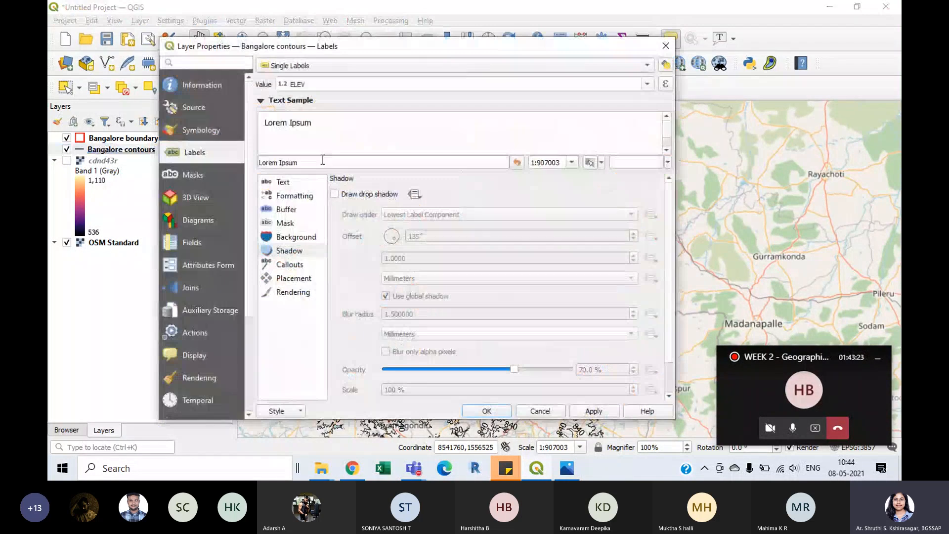
click(203, 128)
click(438, 67)
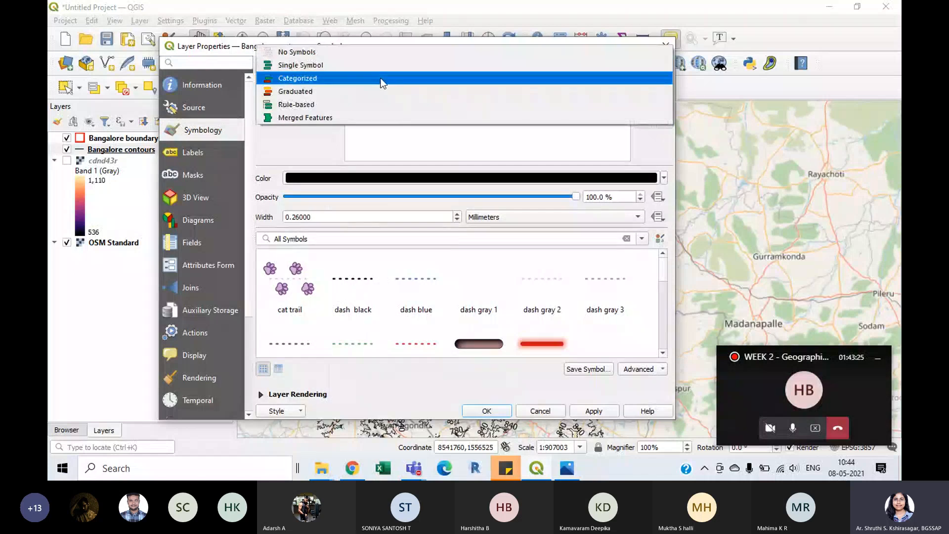
click(339, 93)
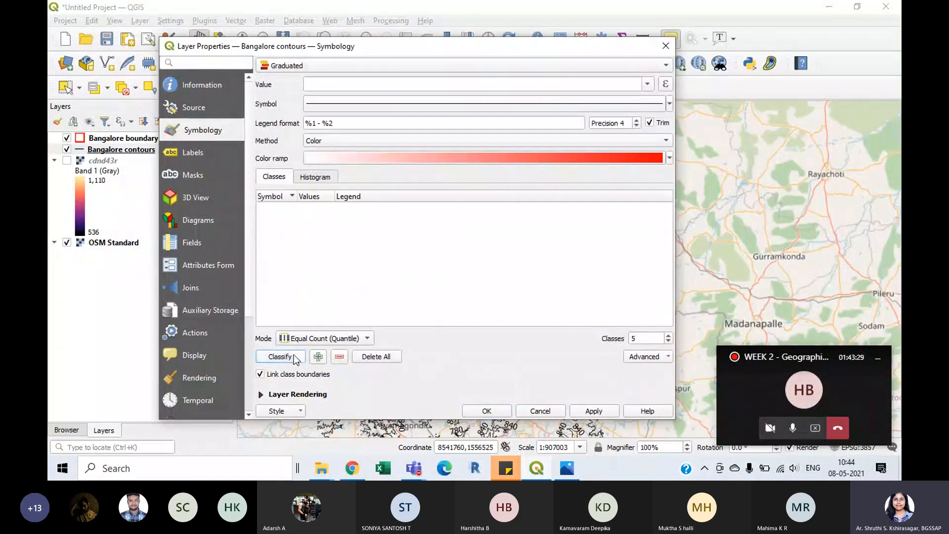
click(668, 157)
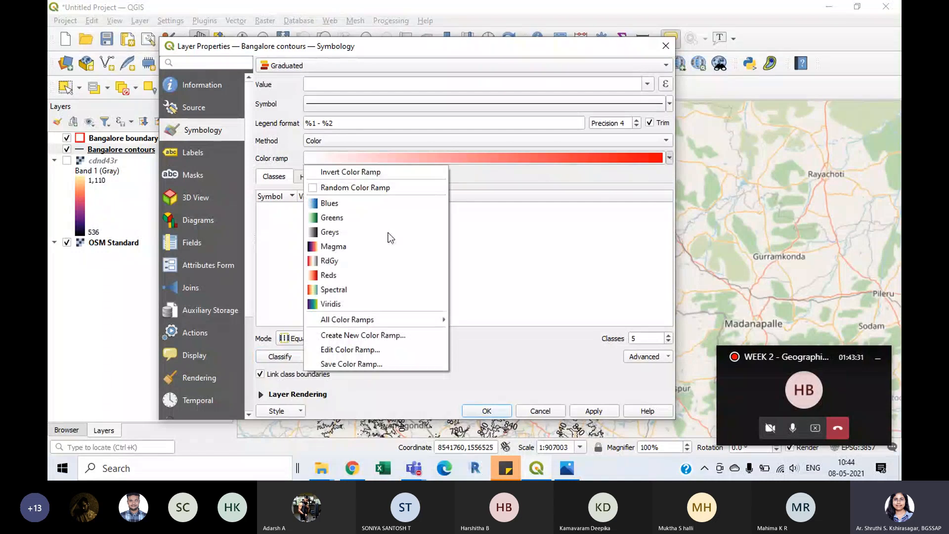
click(340, 302)
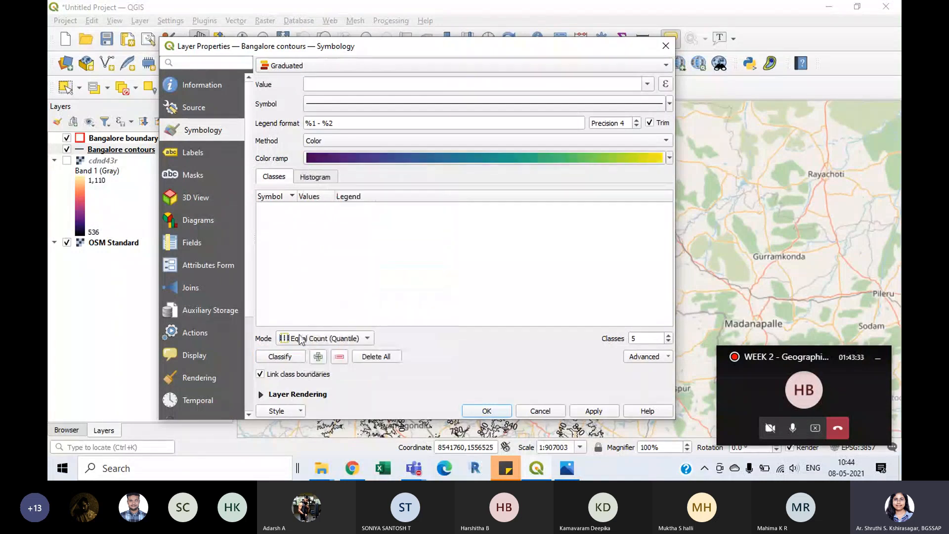
click(292, 357)
- Classify the contours by ELEV into 10 classes and apply the styling
click(646, 84)
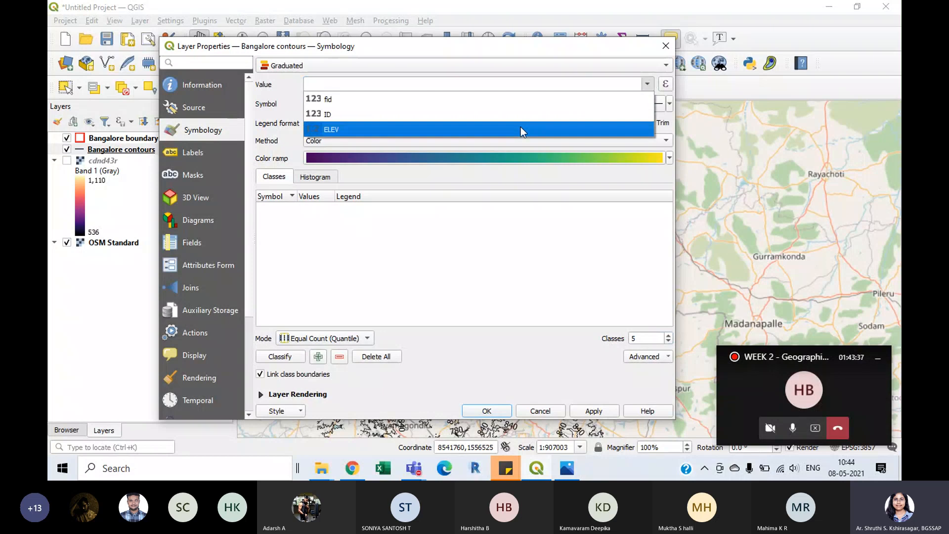
click(520, 126)
click(303, 357)
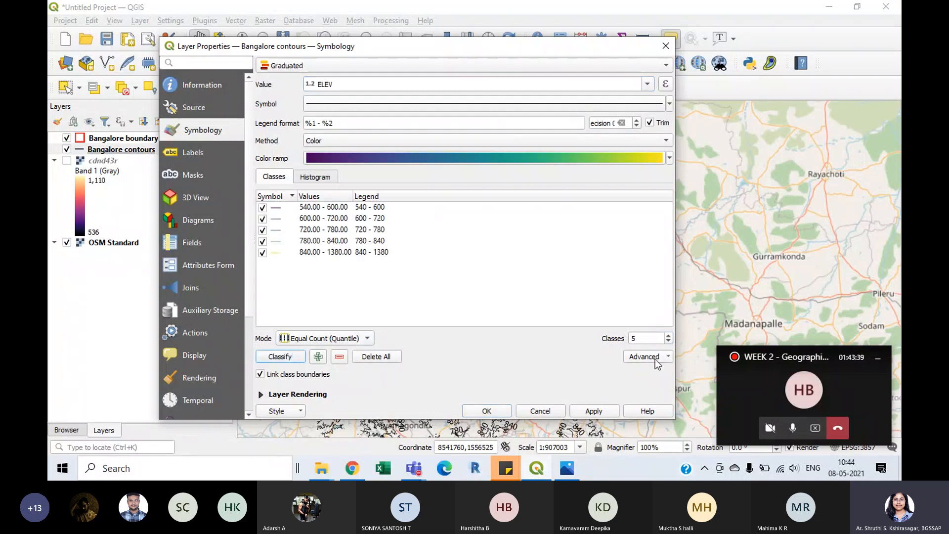
click(634, 338)
text(10)
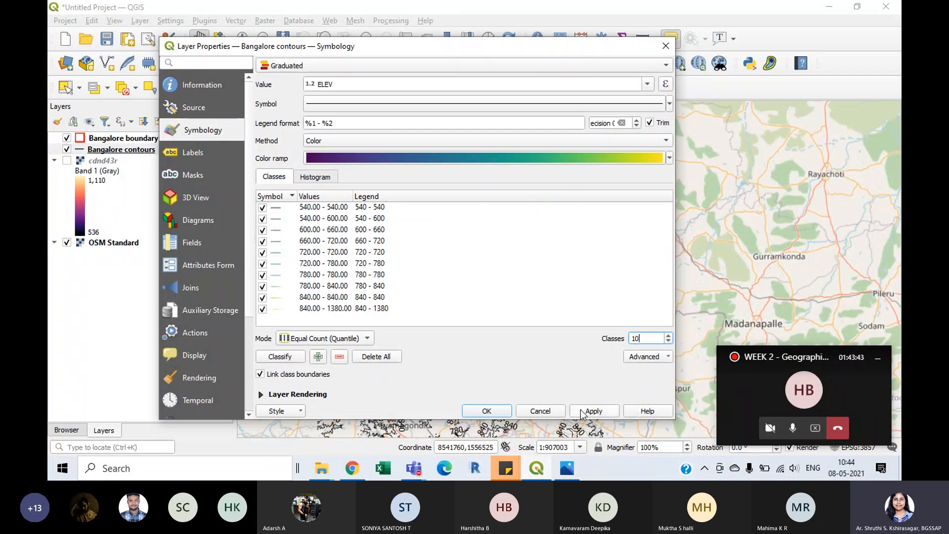
click(582, 413)
click(503, 412)
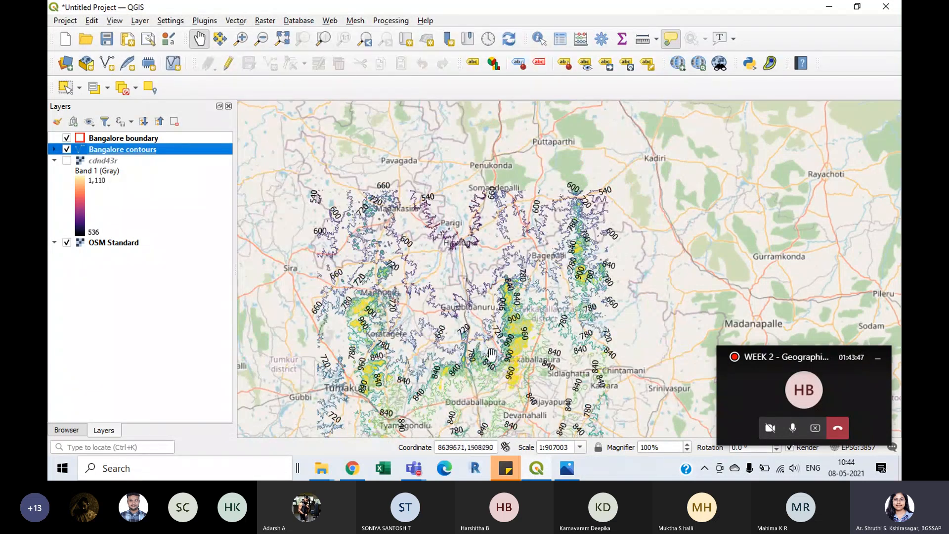
- Pan the map onto Bangalore and expand the contours legend to list its ten ELEV classes
drag(492, 354, 513, 292)
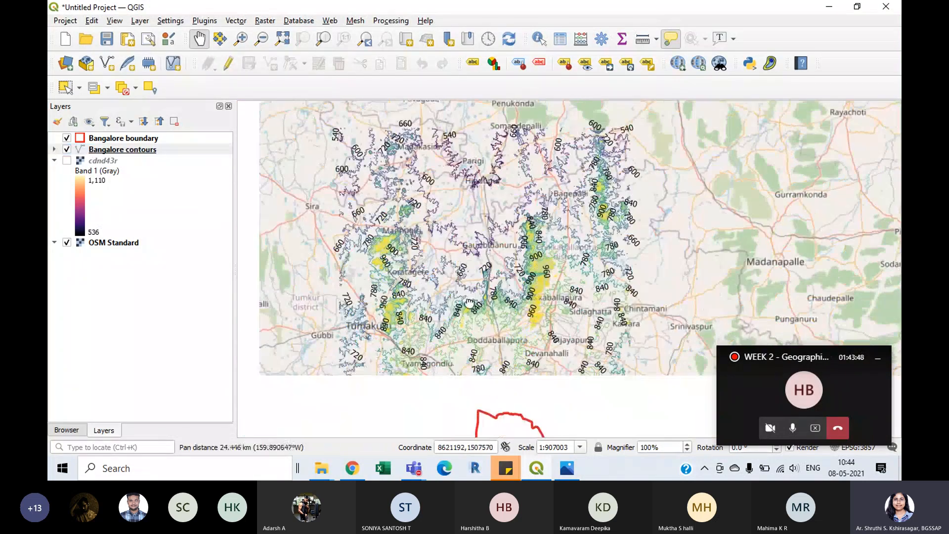
click(55, 151)
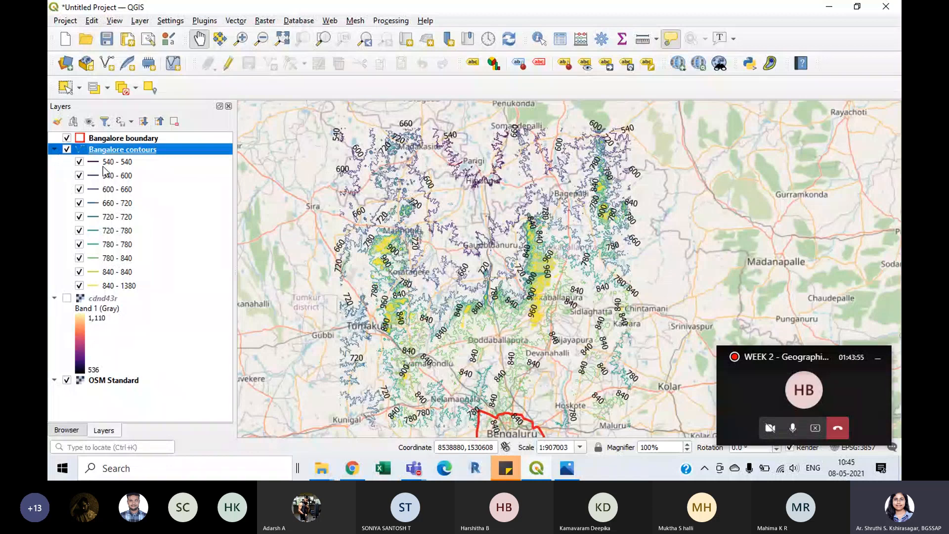
click(210, 409)
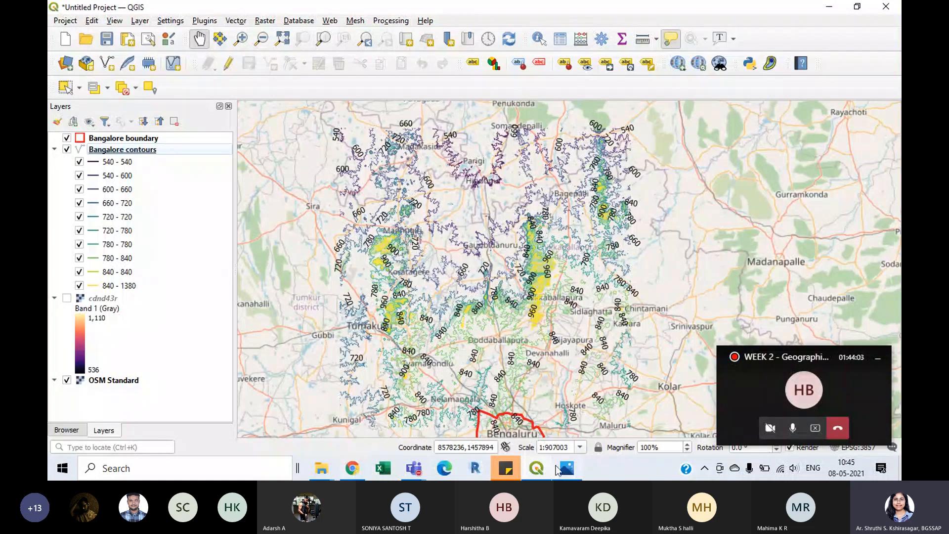
- Scroll down to the urban growth maps in Photos, then bring the WEEK 2 File Explorer window forward
click(566, 470)
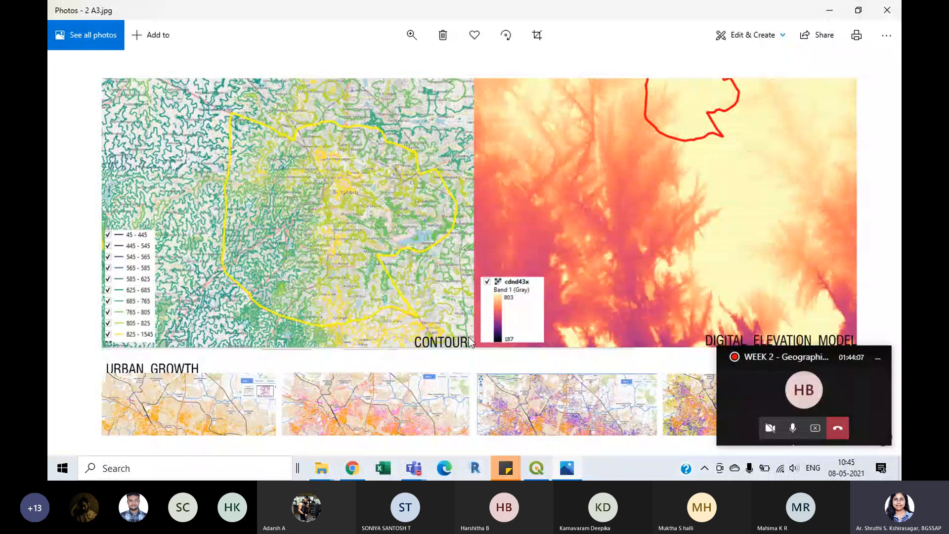
scroll(467, 306, down, 4)
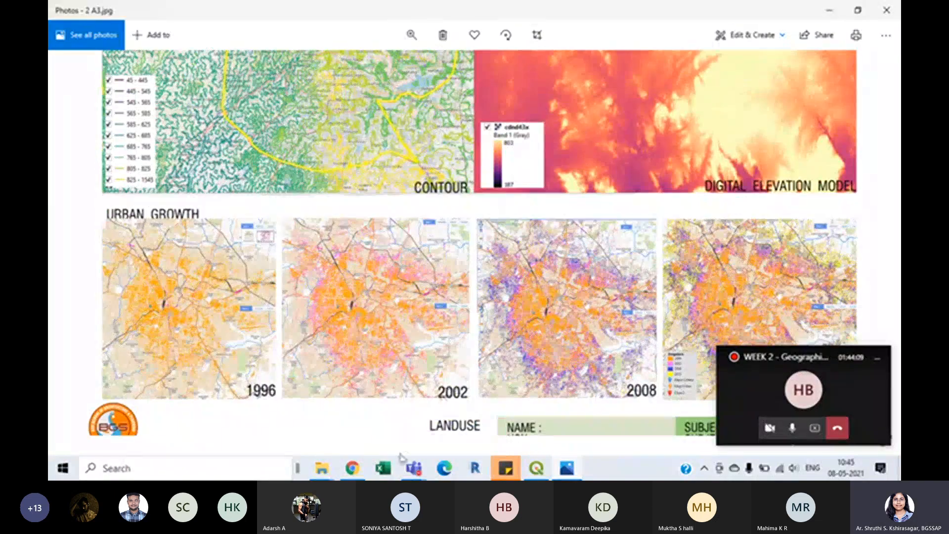
click(330, 469)
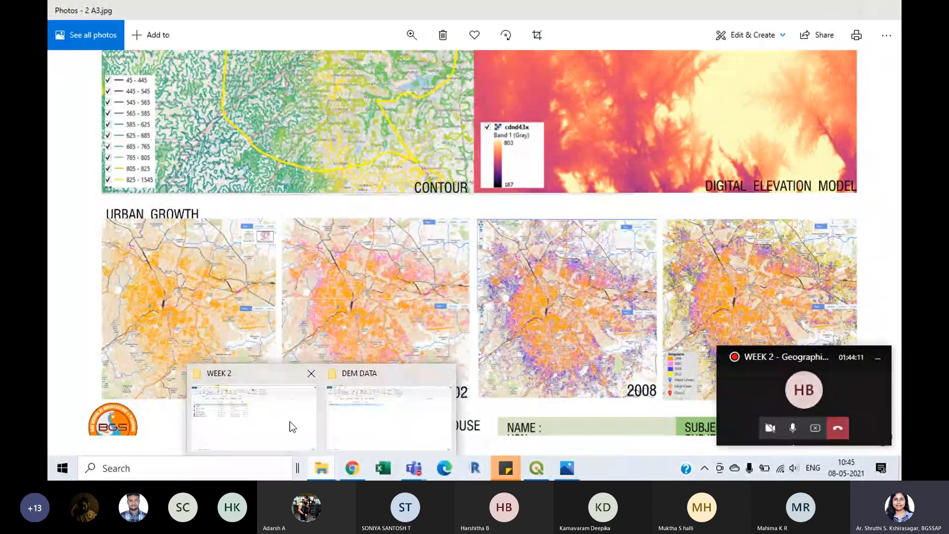
click(284, 420)
- Go up to the GIS folder, enter NOTES and open 'Week 2 Notes class 1 .pdf'
click(106, 100)
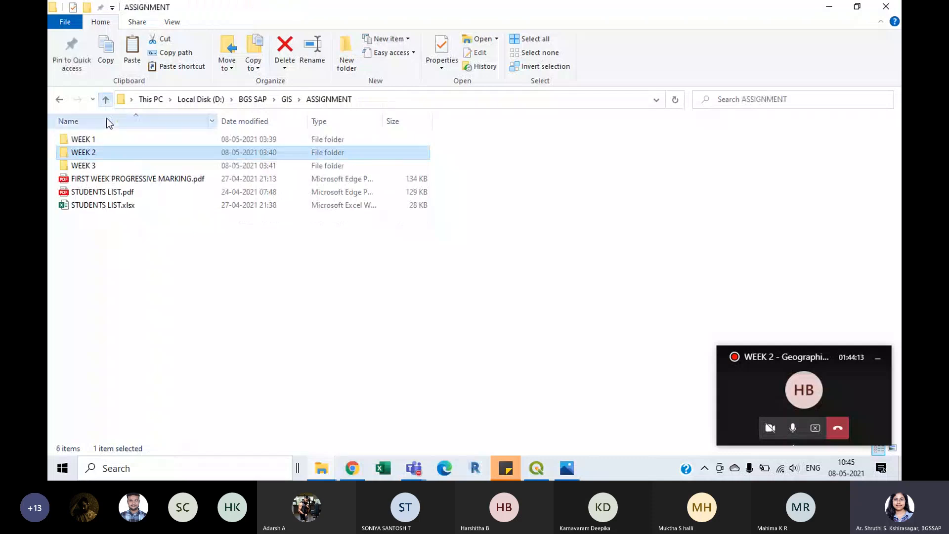
click(107, 100)
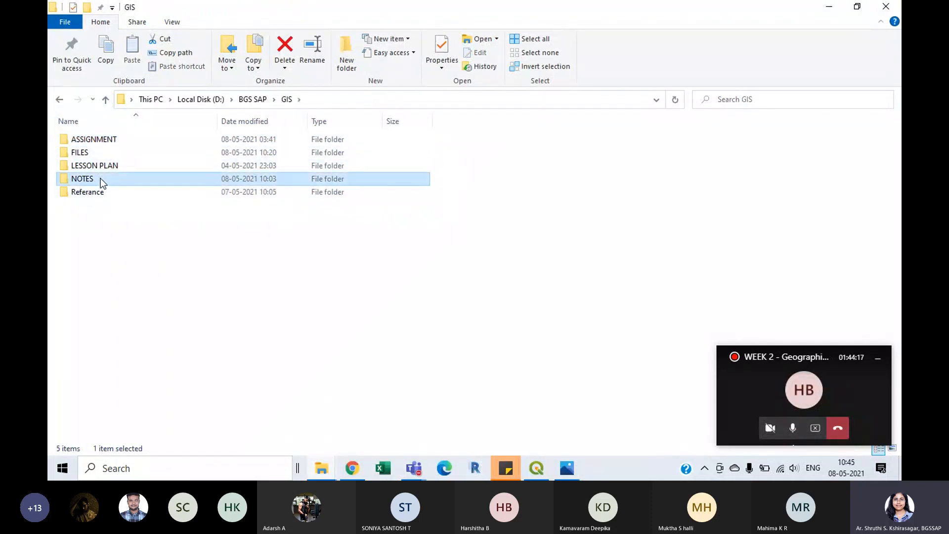
double_click(100, 178)
double_click(114, 180)
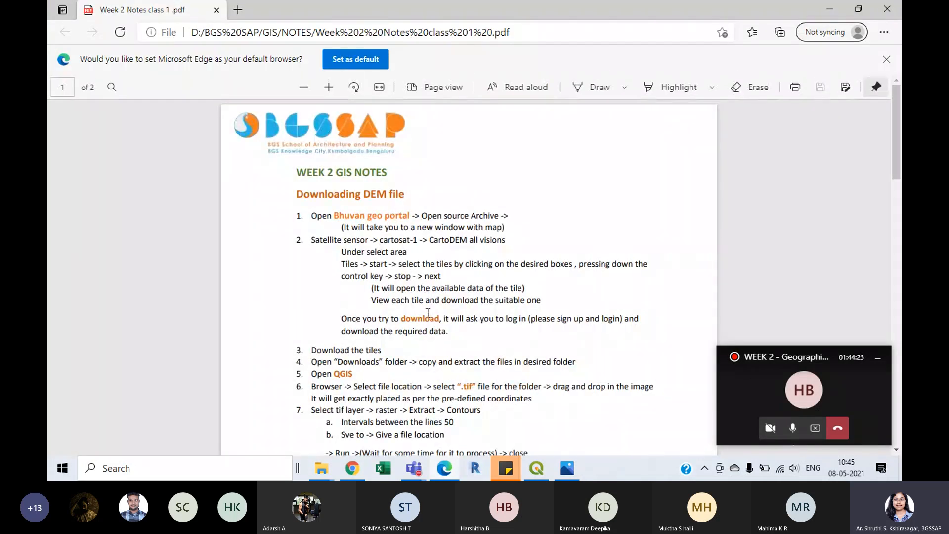
- Scroll through the Week 2 notes PDF to the labelling steps, then Alt+Tab back to NOTES
ctrl+scroll(428, 312, up, 3)
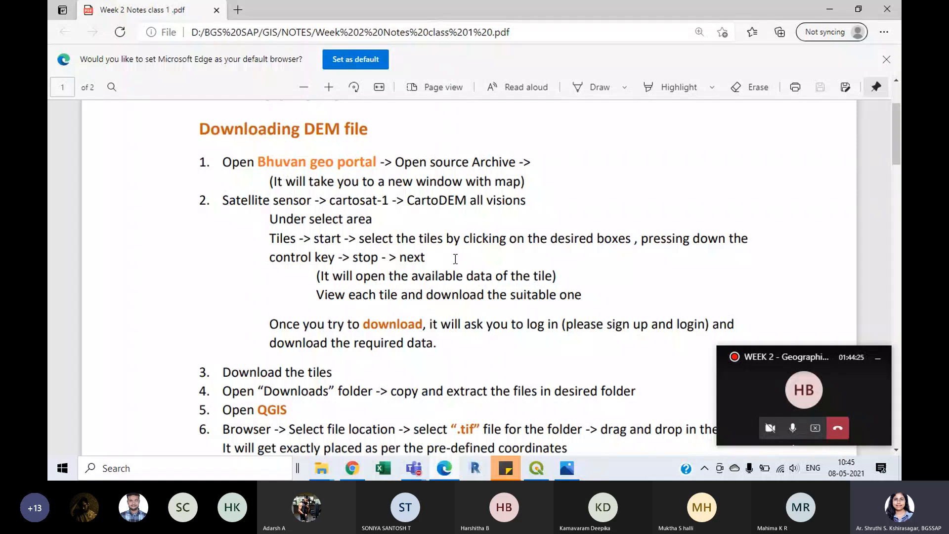
scroll(456, 259, down, 15)
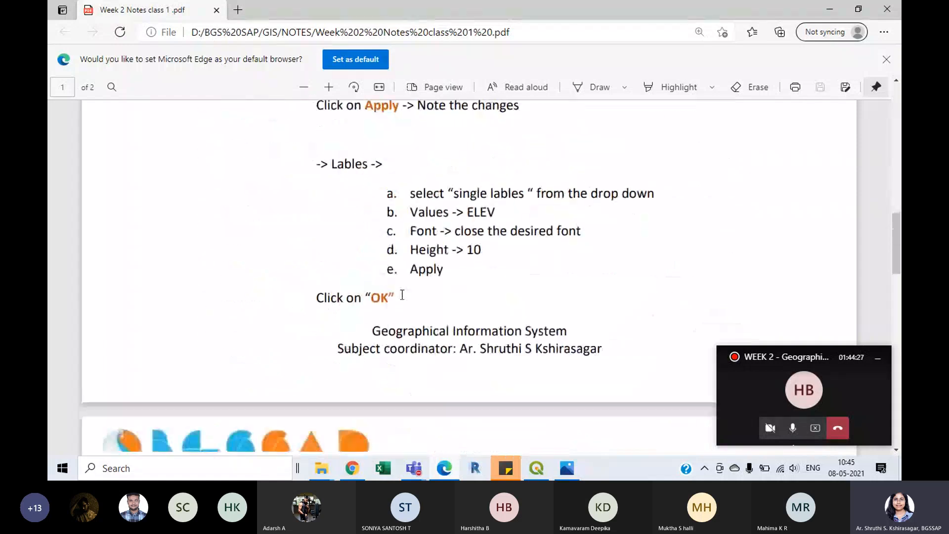
scroll(467, 310, down, 8)
scroll(464, 321, up, 7)
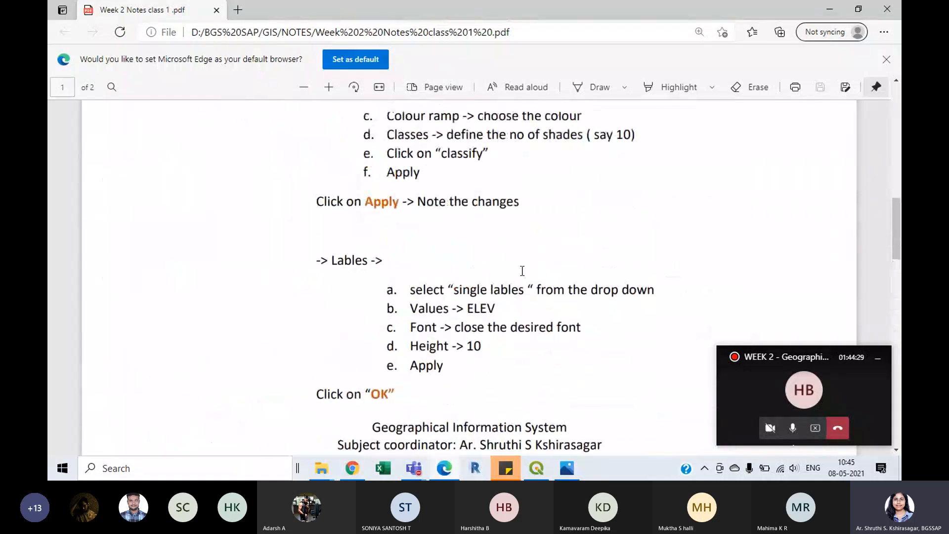
scroll(522, 271, up, 5)
key(alt+Tab)
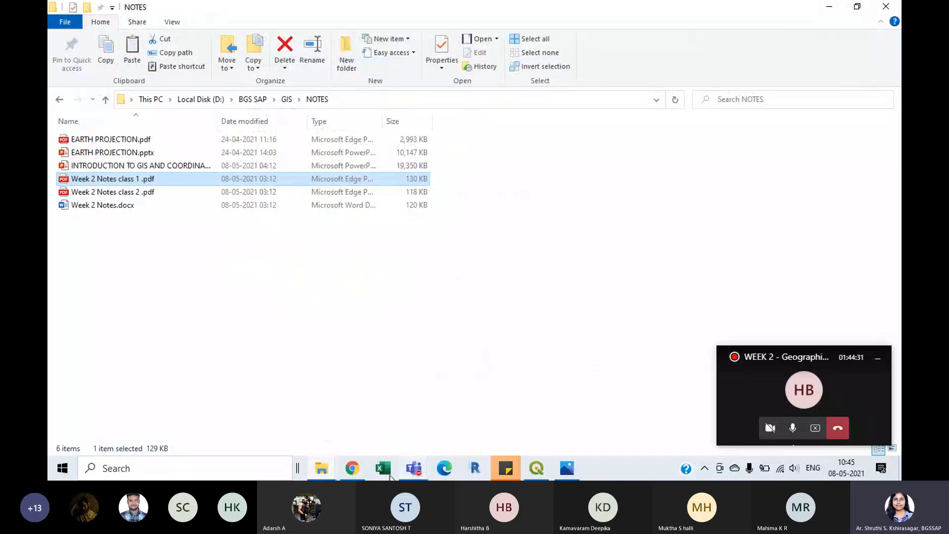
- Close the Open Data Archive tab in Chrome and reveal Bhuvan's Urban sector applications
click(358, 467)
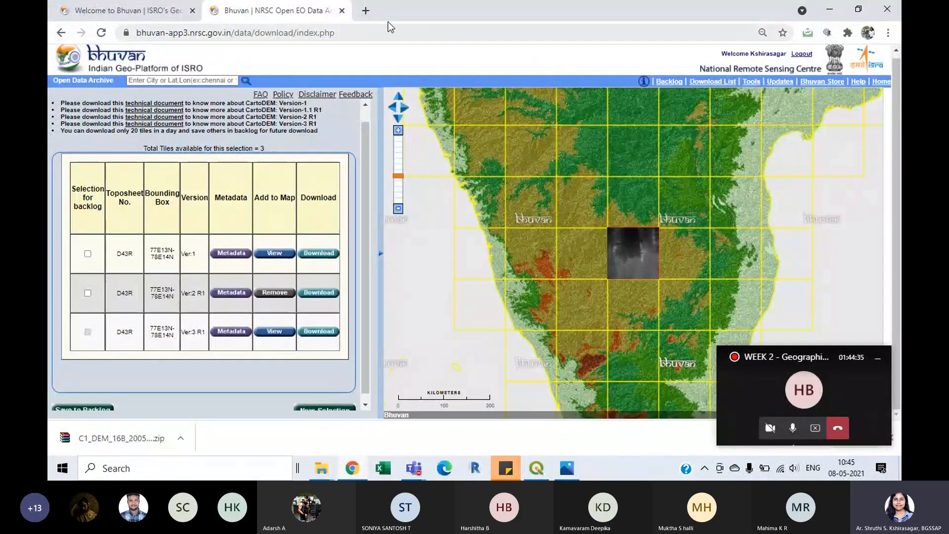
click(342, 11)
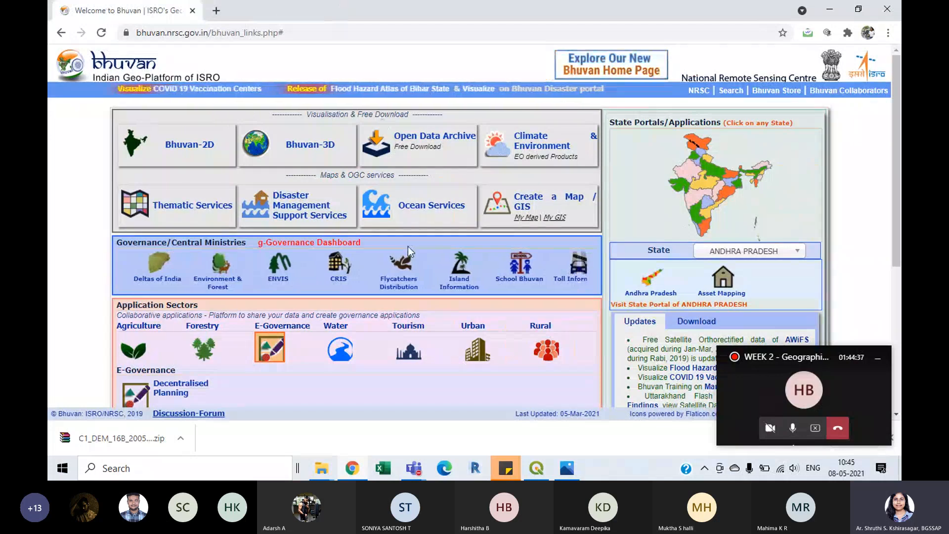
scroll(409, 248, down, 3)
scroll(487, 282, up, 1)
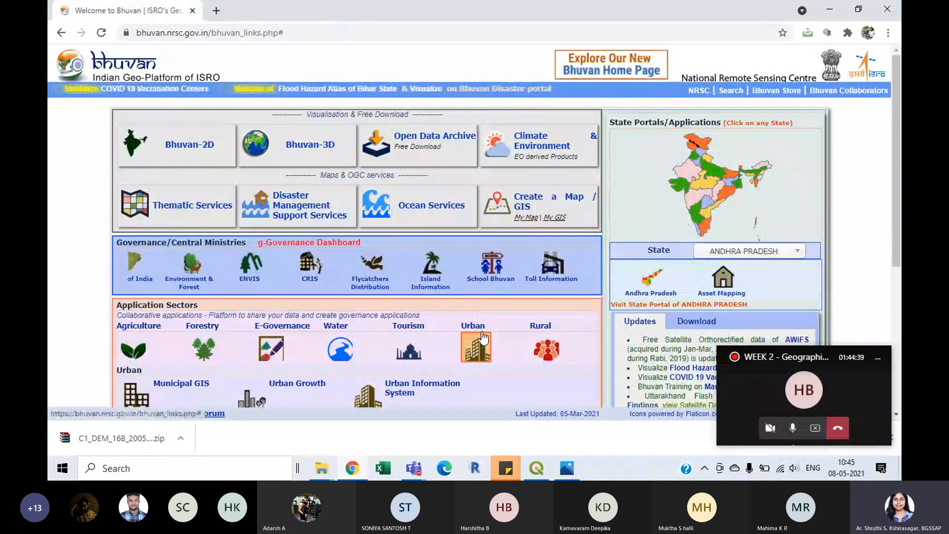
scroll(480, 316, down, 1)
scroll(475, 307, up, 1)
scroll(275, 299, down, 1)
scroll(198, 291, up, 1)
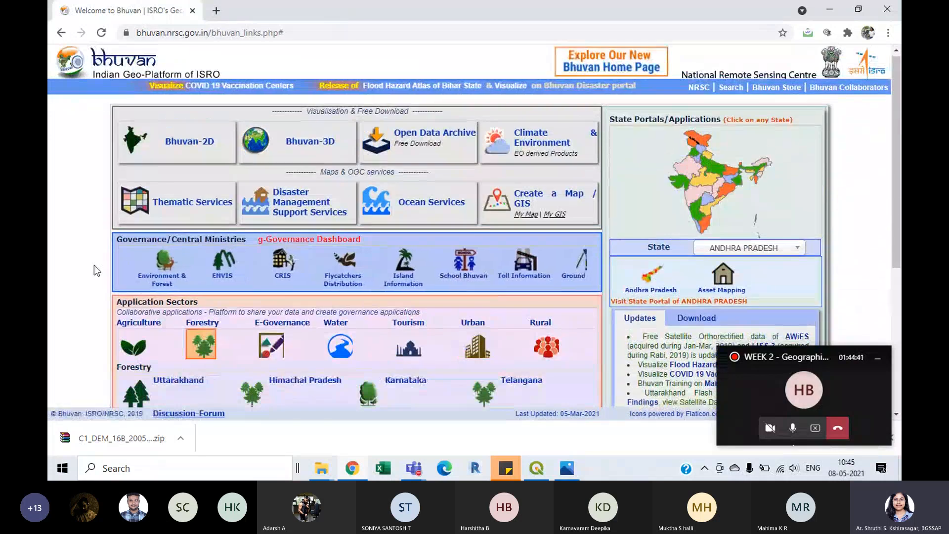
scroll(94, 265, down, 1)
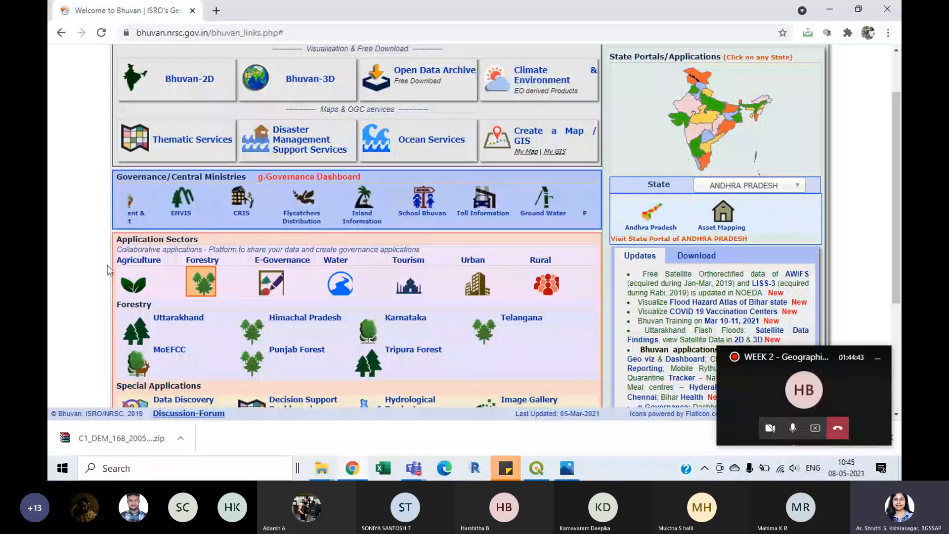
scroll(94, 265, up, 1)
mouse_move(477, 346)
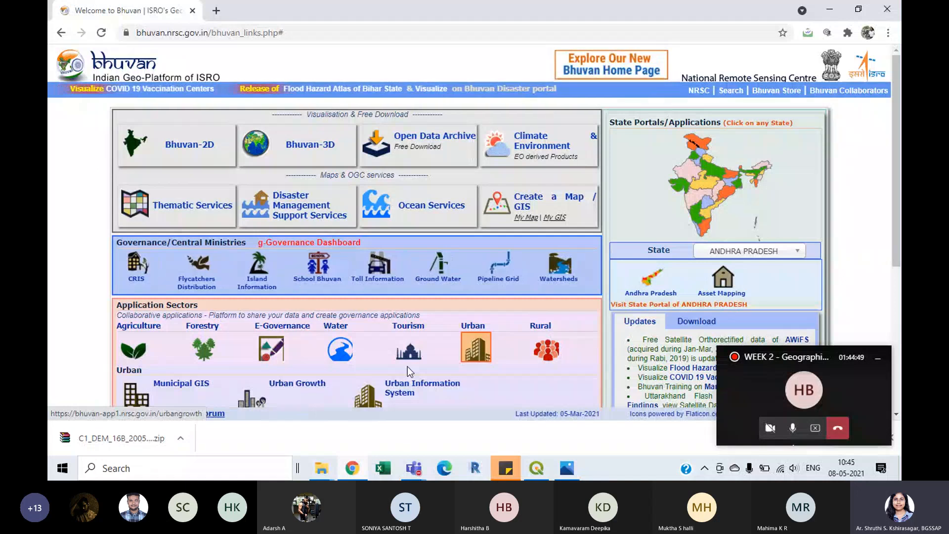
mouse_move(407, 349)
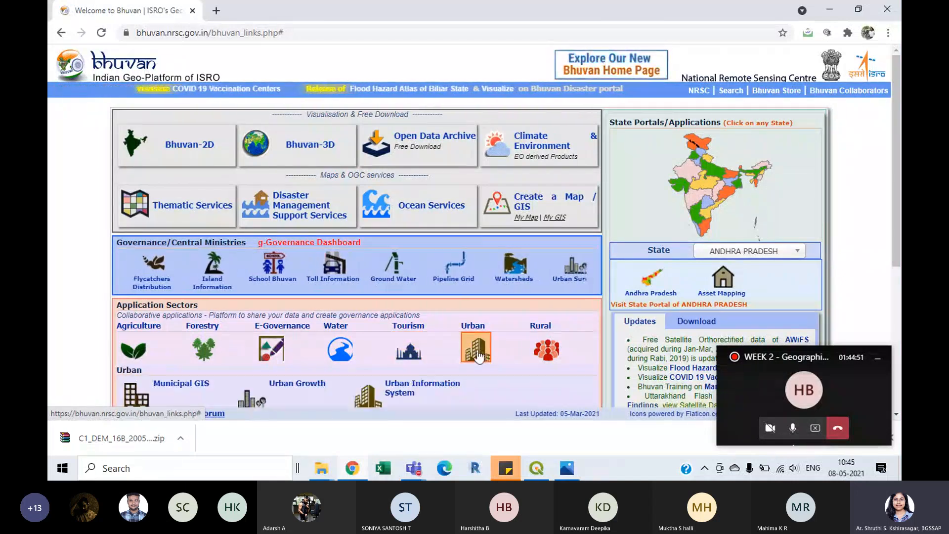
- Launch Urban Growth Monitoring and browse its Select City list to cities starting with B
click(299, 384)
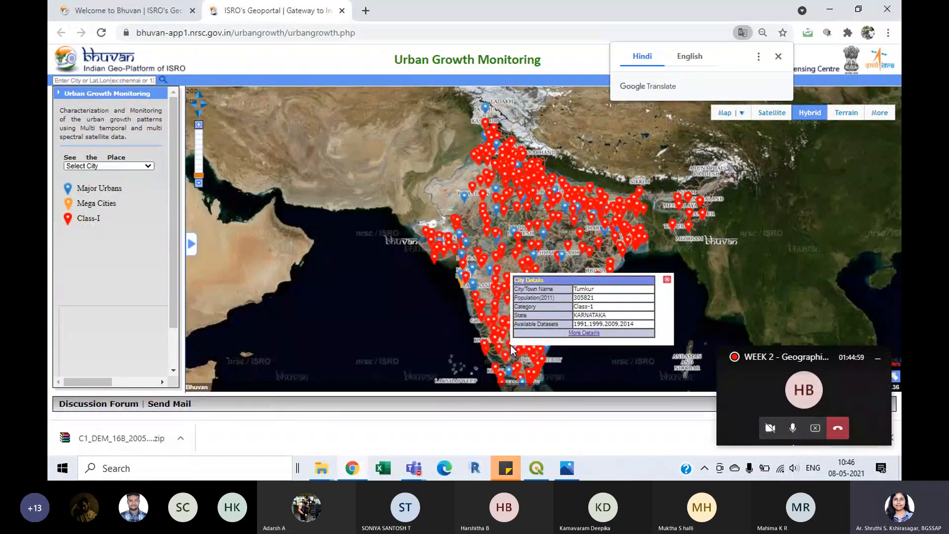
click(146, 166)
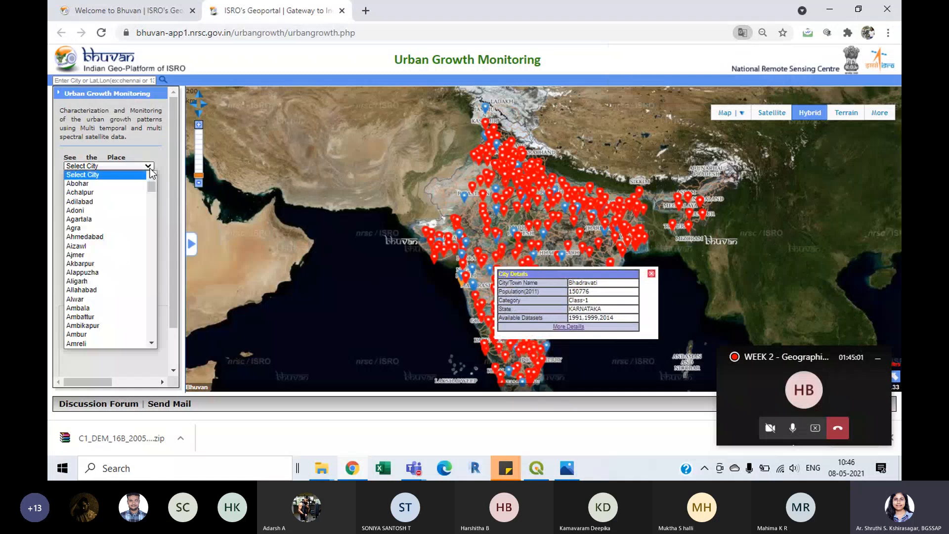
key(b)
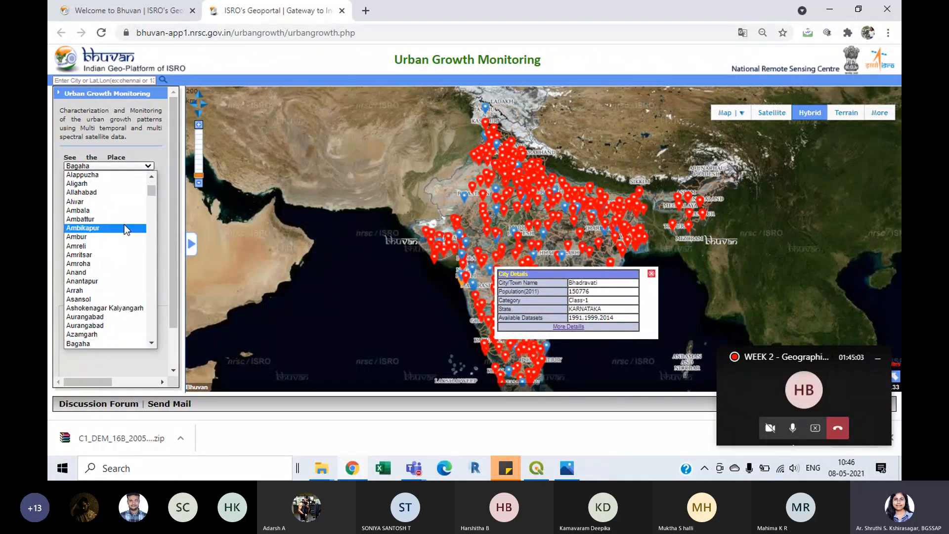
scroll(123, 226, down, 4)
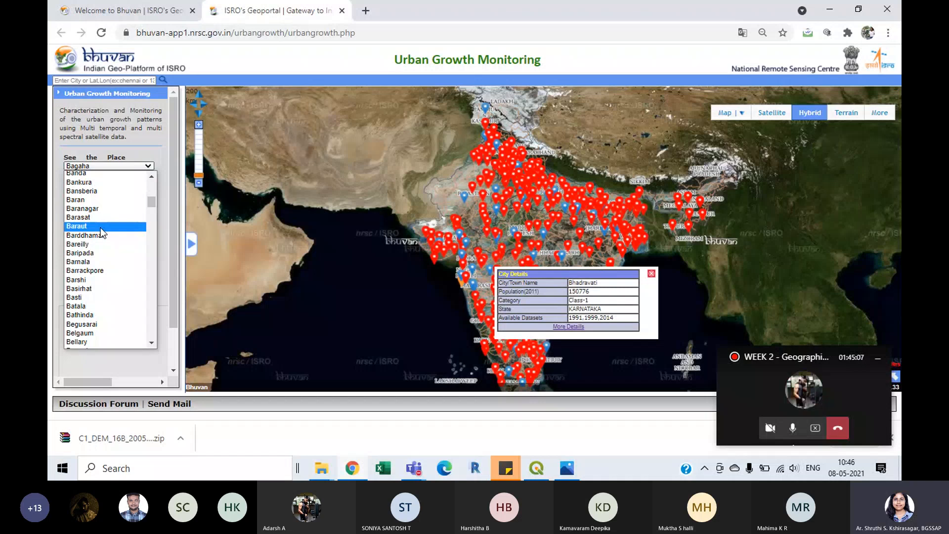
key(a)
key(b)
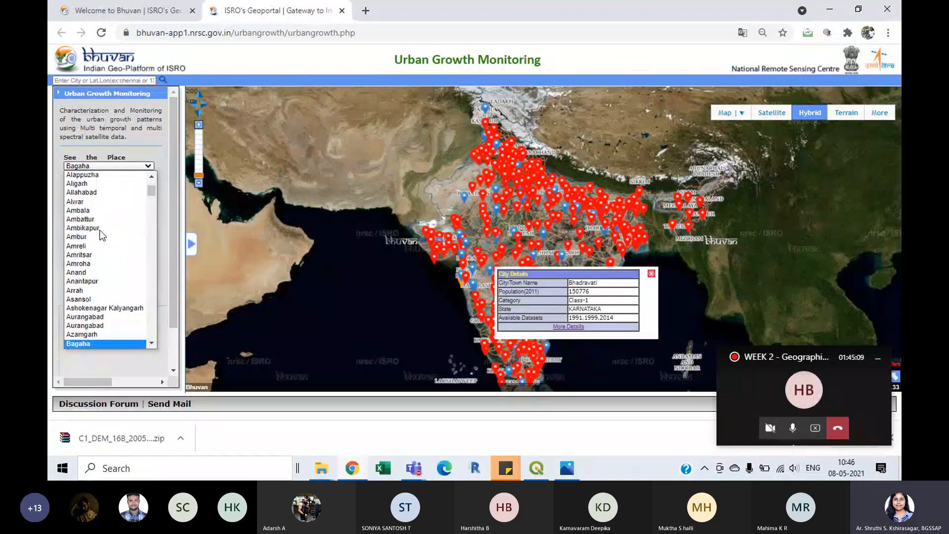
scroll(102, 231, down, 3)
scroll(88, 295, down, 6)
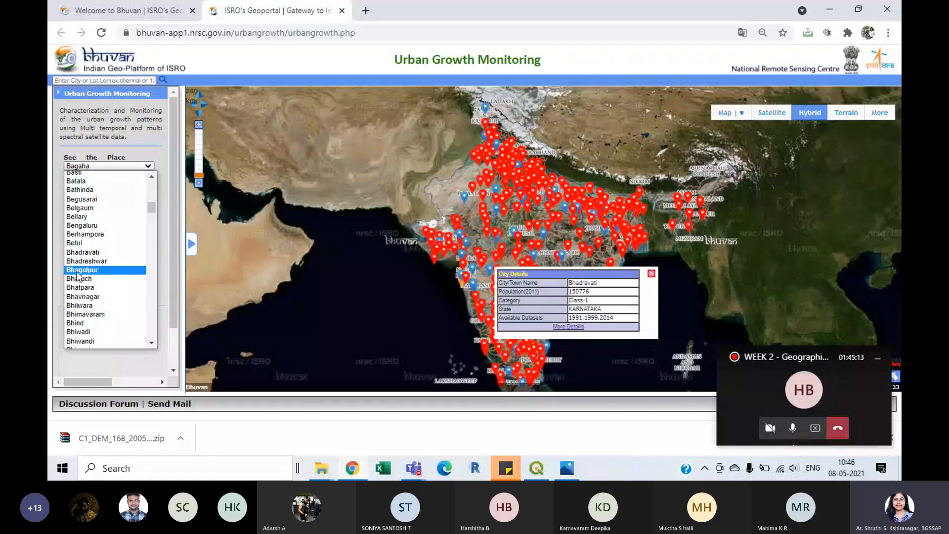
scroll(87, 267, up, 6)
scroll(87, 261, up, 1)
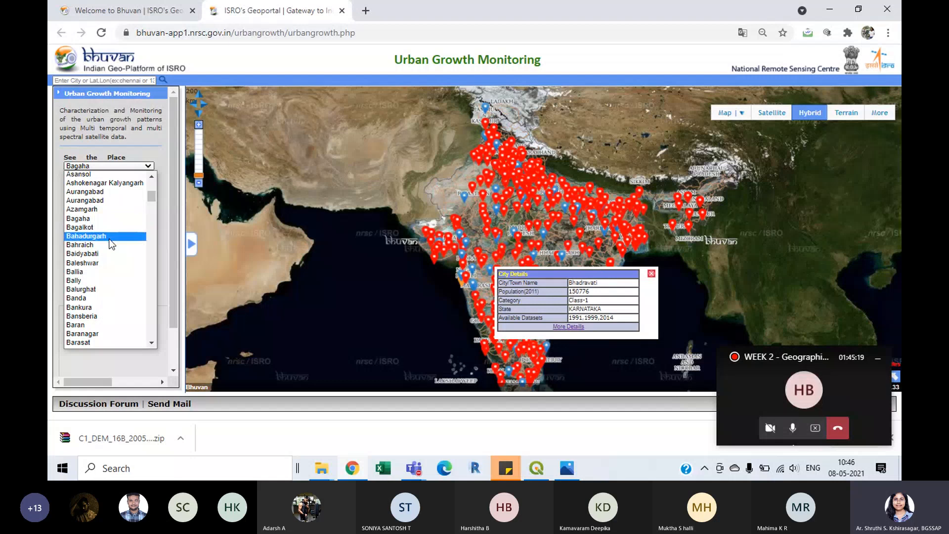
scroll(111, 274, down, 3)
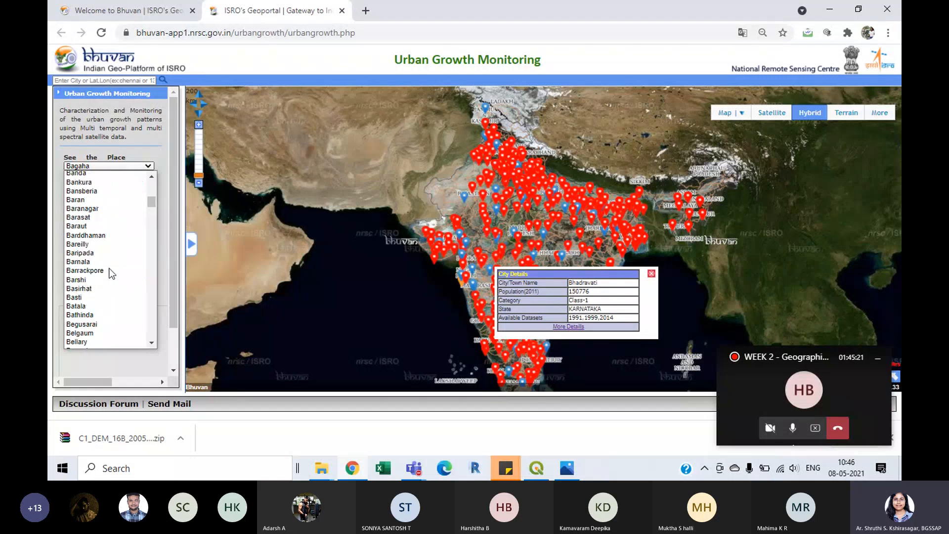
scroll(110, 270, down, 5)
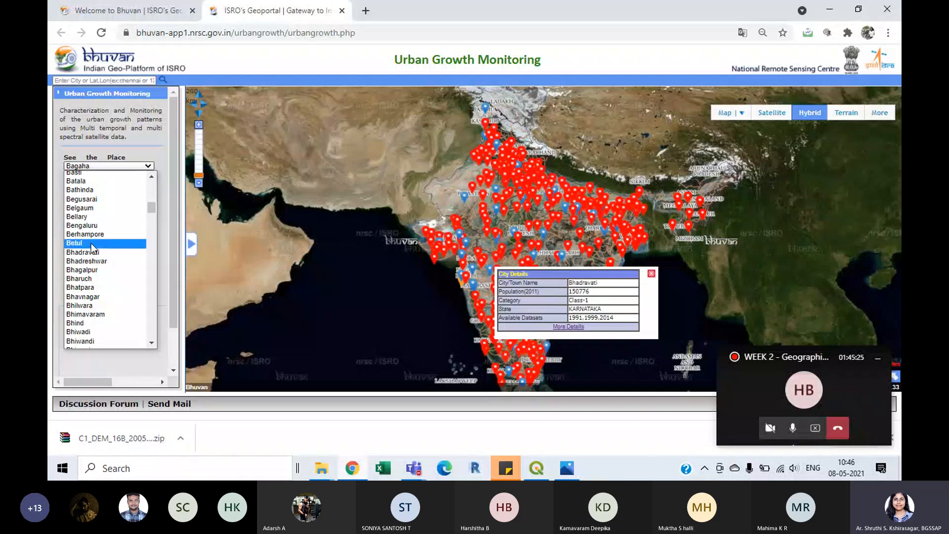
- Select Bengaluru as the city, zoom the map, and set the timeline to 1996
click(112, 226)
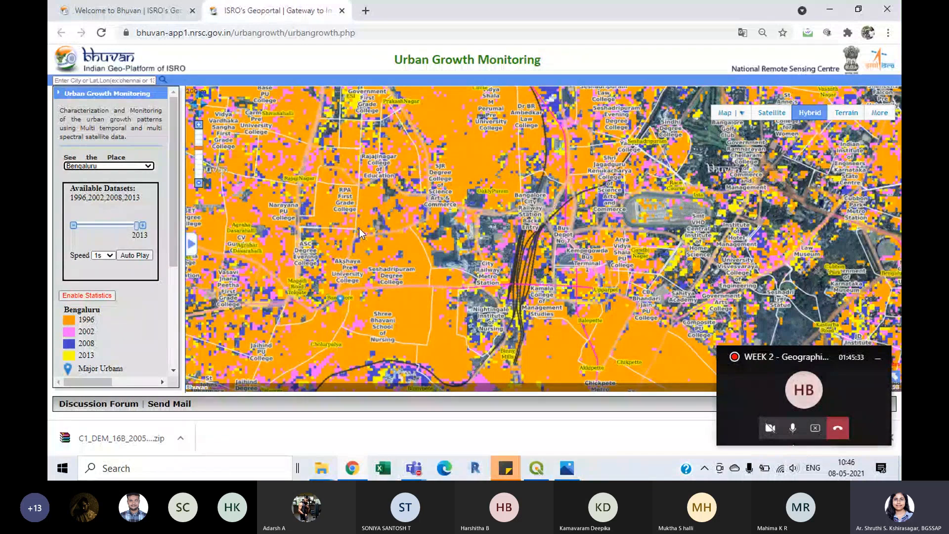
scroll(509, 206, down, 3)
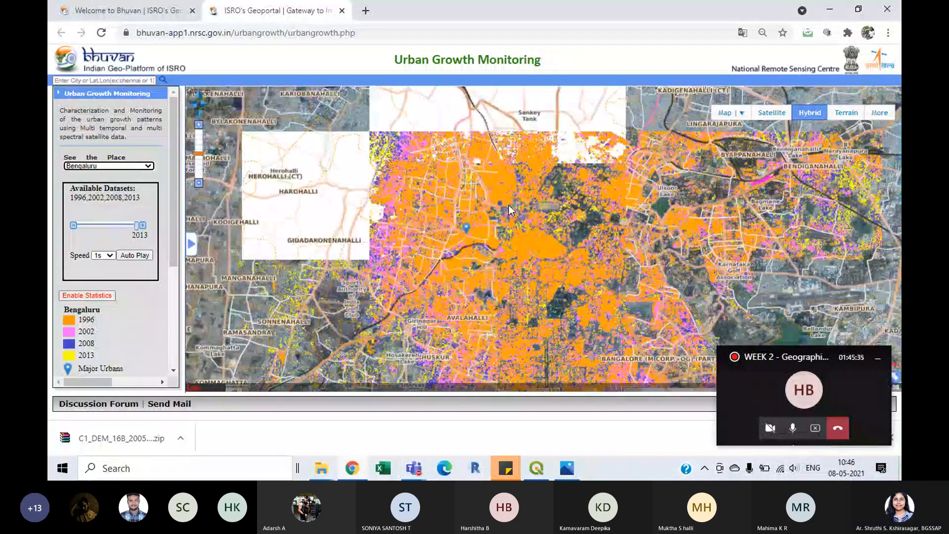
scroll(508, 206, down, 2)
scroll(512, 209, up, 2)
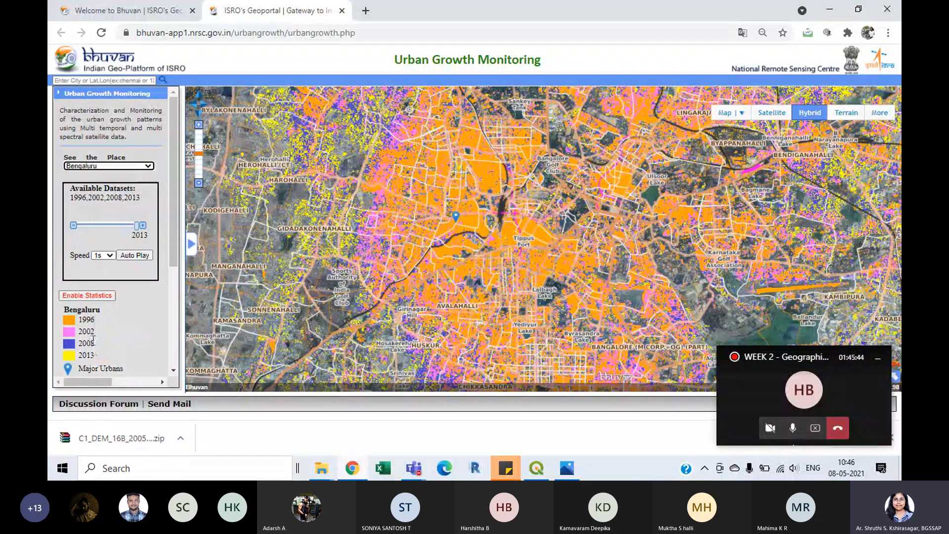
click(76, 227)
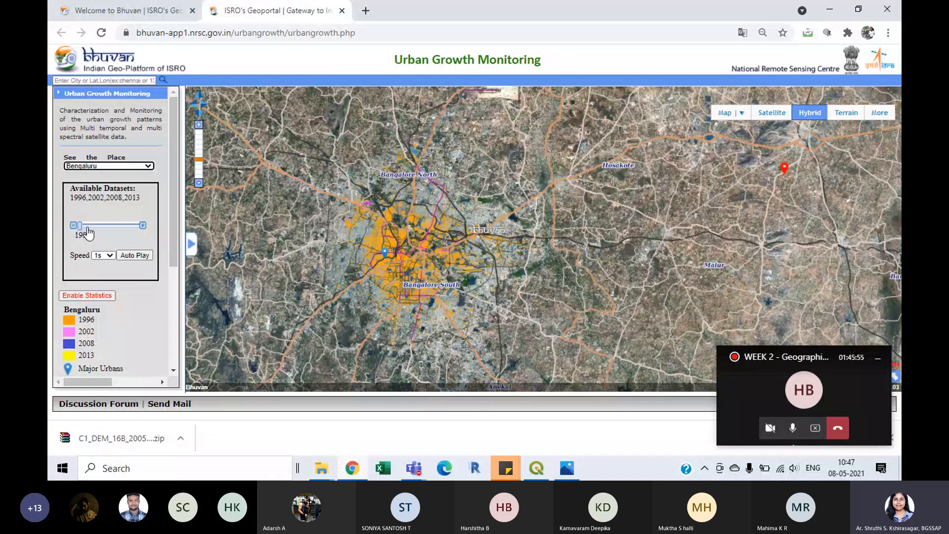
- Advance Bengaluru's year slider through 2002 and 2008 to 2013, then zoom out
click(89, 226)
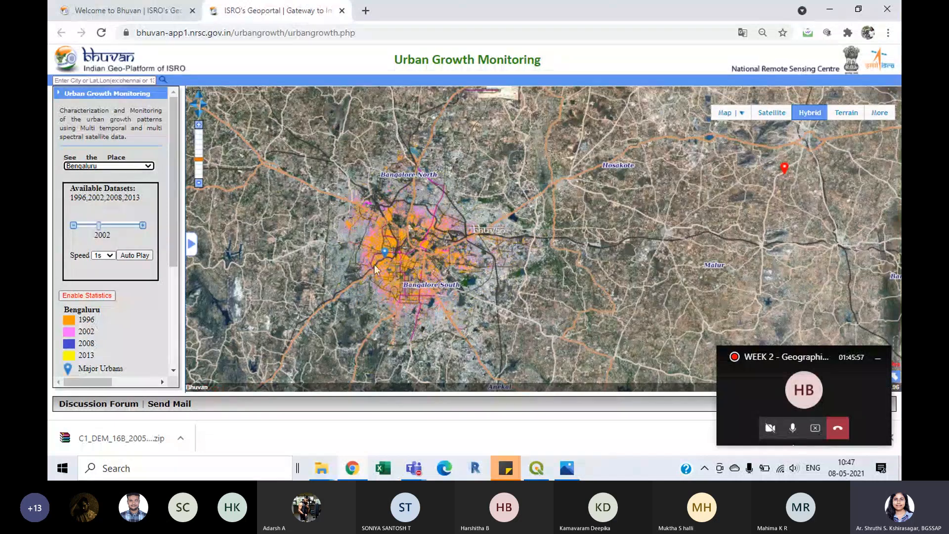
scroll(374, 270, up, 2)
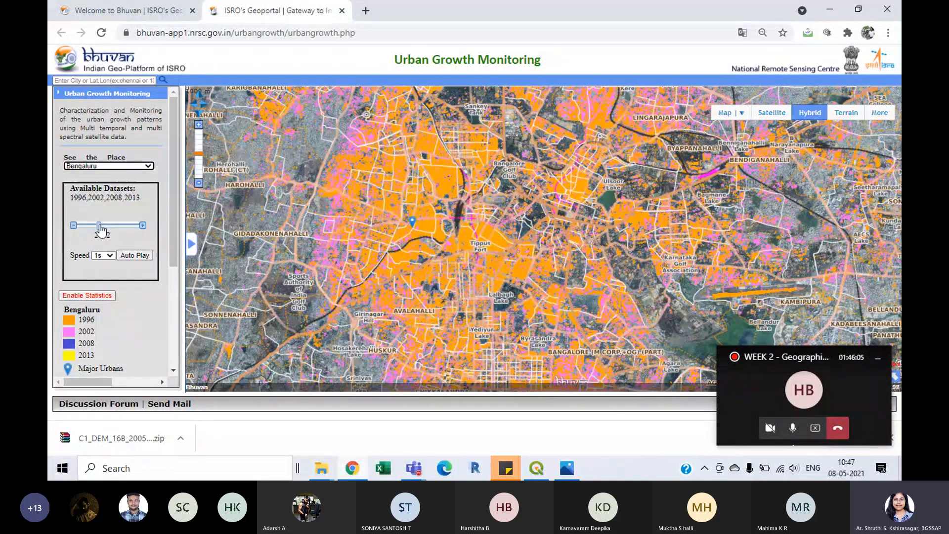
drag(101, 227, 118, 227)
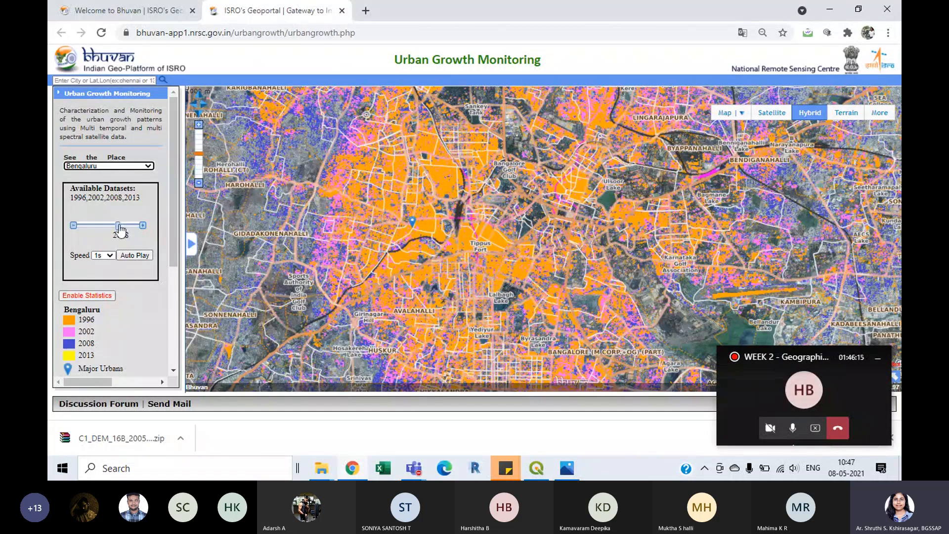
drag(119, 227, 285, 224)
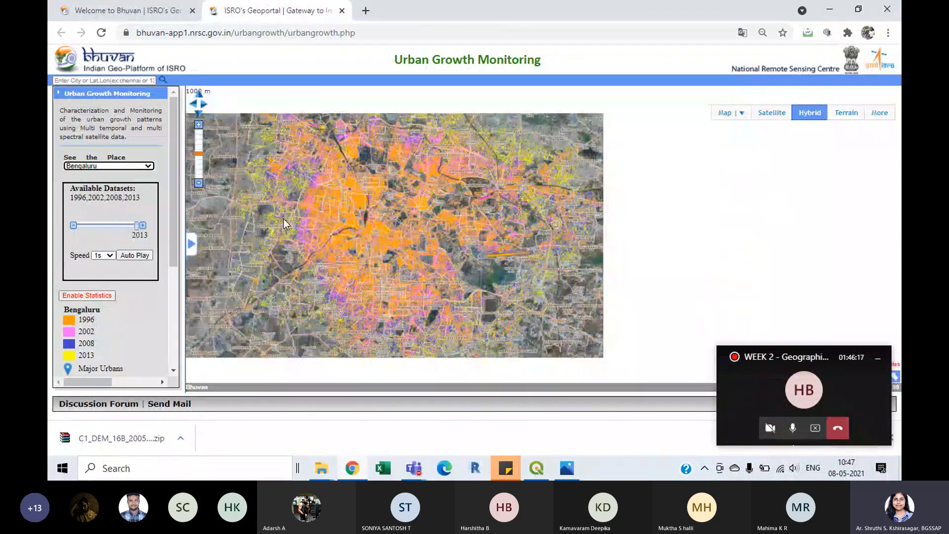
scroll(283, 219, down, 1)
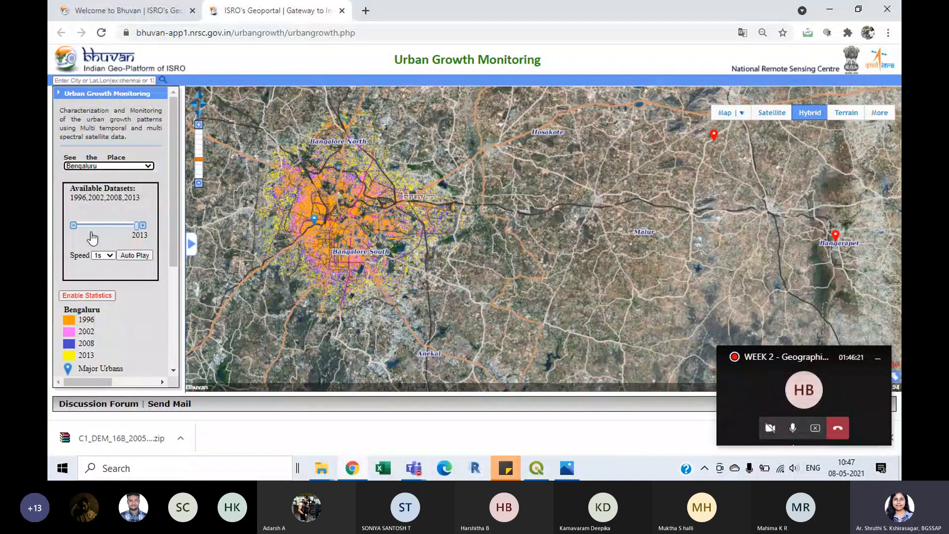
- Keep Bengaluru as the chosen city in Bhuvan and dismiss the floating meeting call window
click(109, 165)
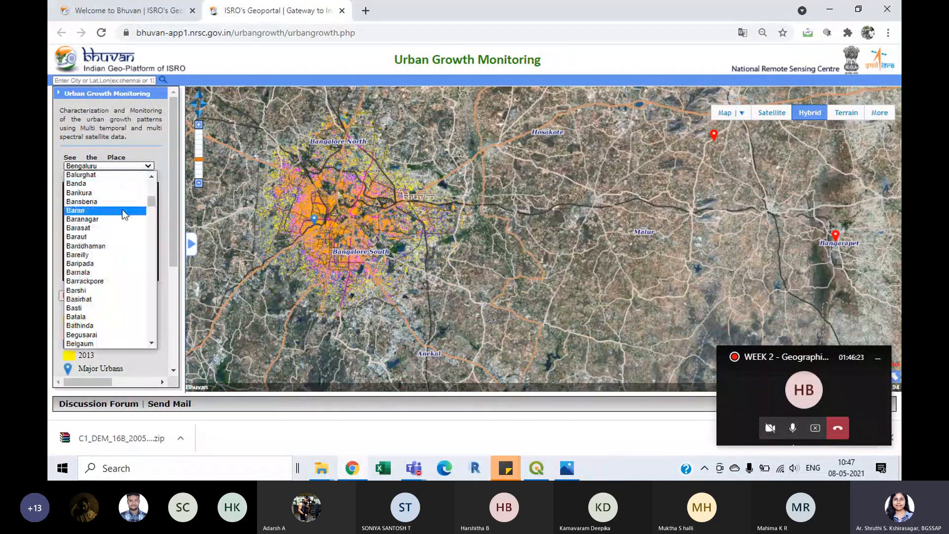
mouse_move(151, 201)
mouse_down()
mouse_move(151, 330)
mouse_move(152, 192)
mouse_up()
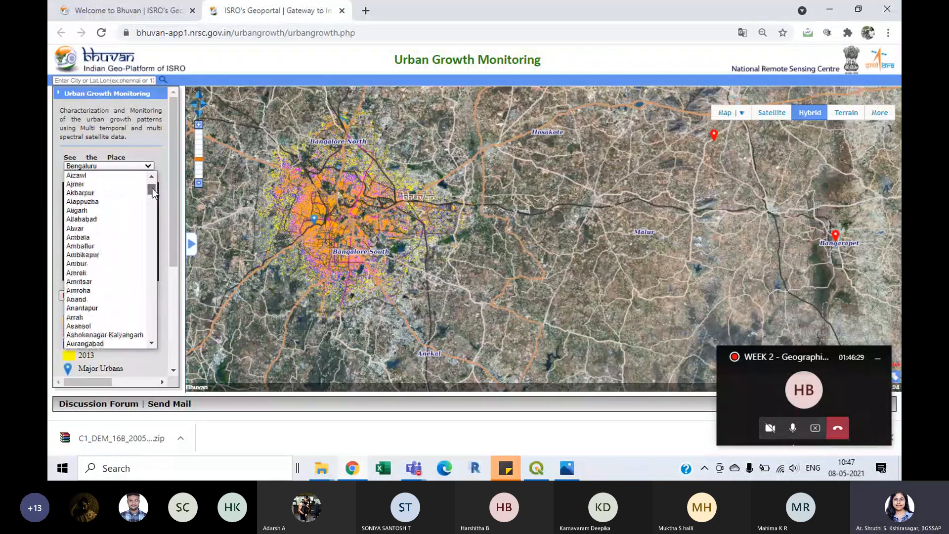
click(417, 266)
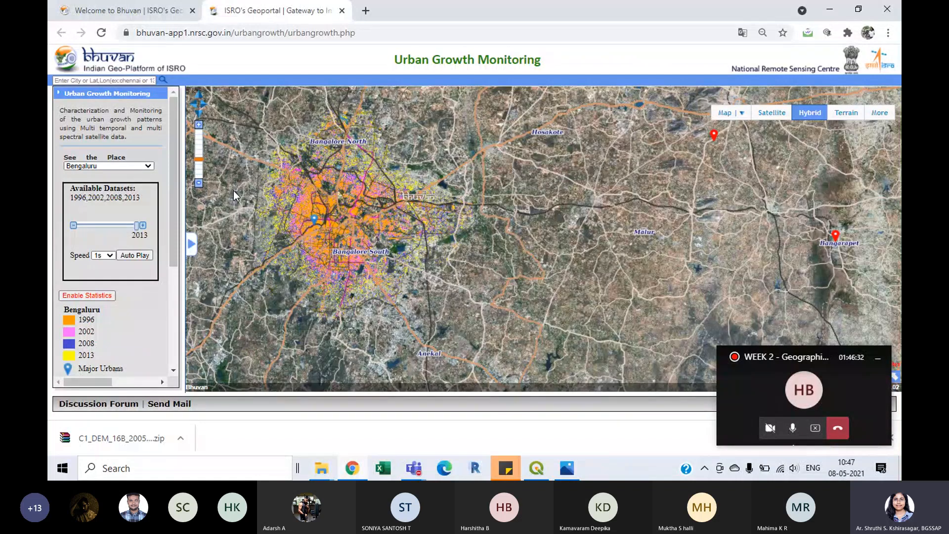
scroll(233, 191, up, 2)
scroll(308, 213, down, 2)
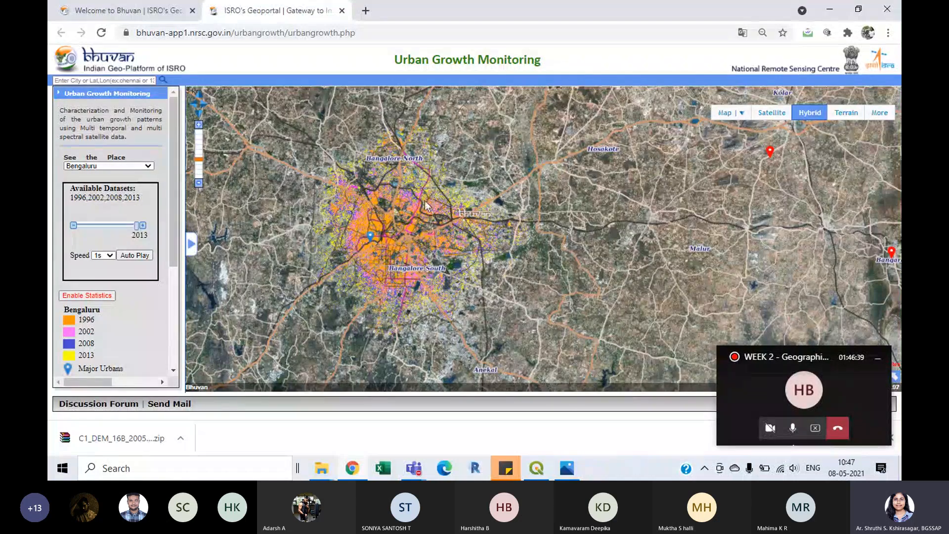
click(876, 361)
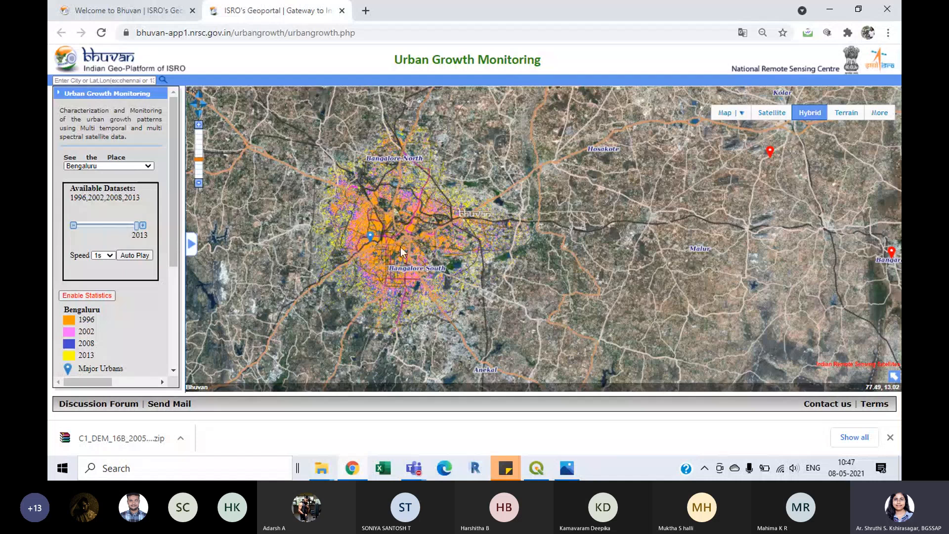
- Zoom into Bengaluru's coloured 1996–2013 growth layers, then minimize Chrome
scroll(390, 217, up, 2)
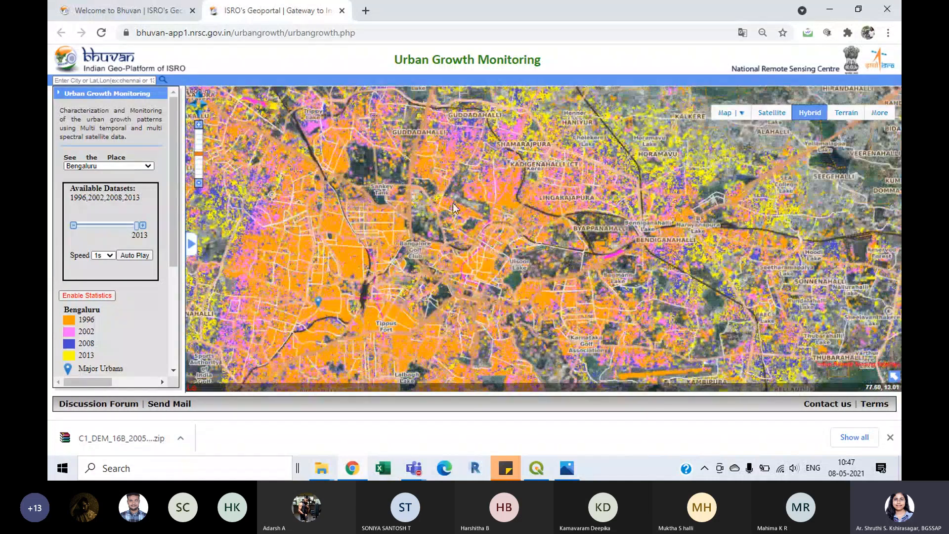
drag(556, 195, 612, 255)
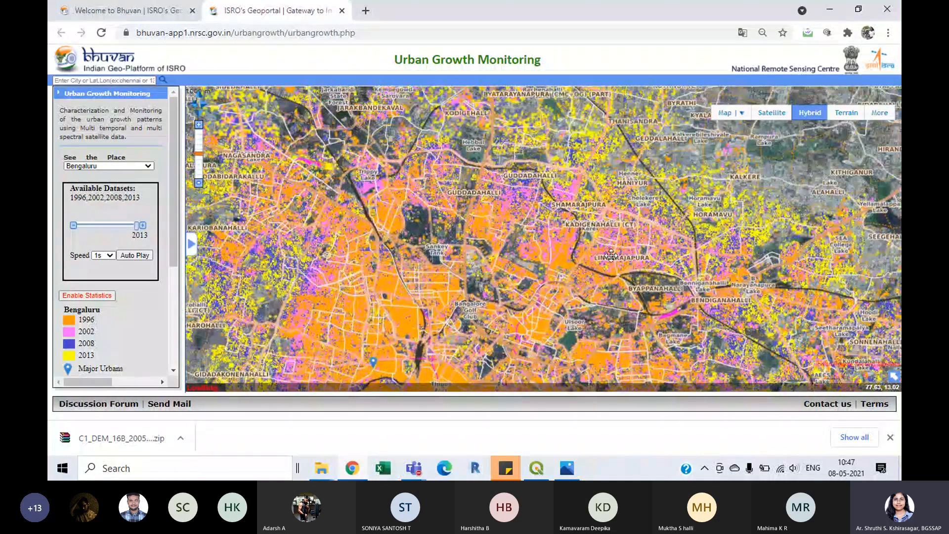
scroll(611, 255, up, 2)
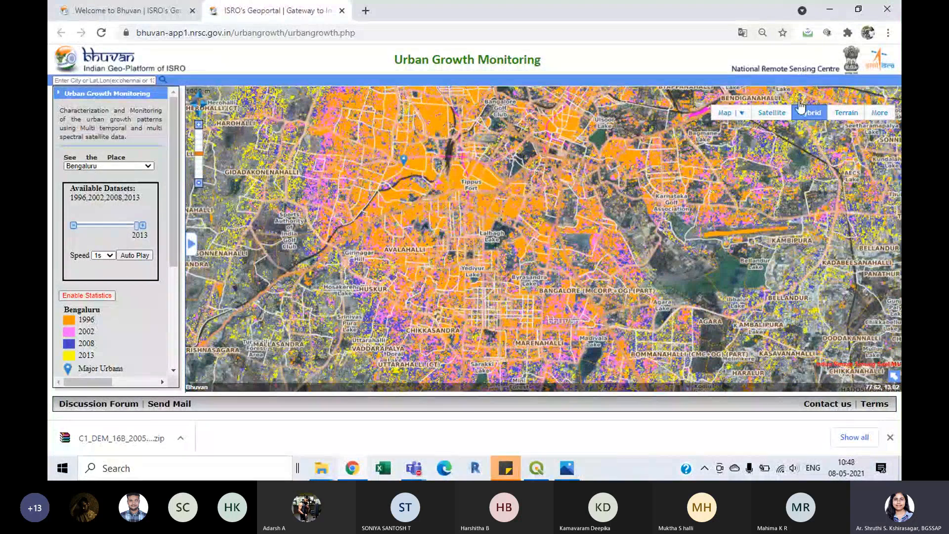
click(831, 9)
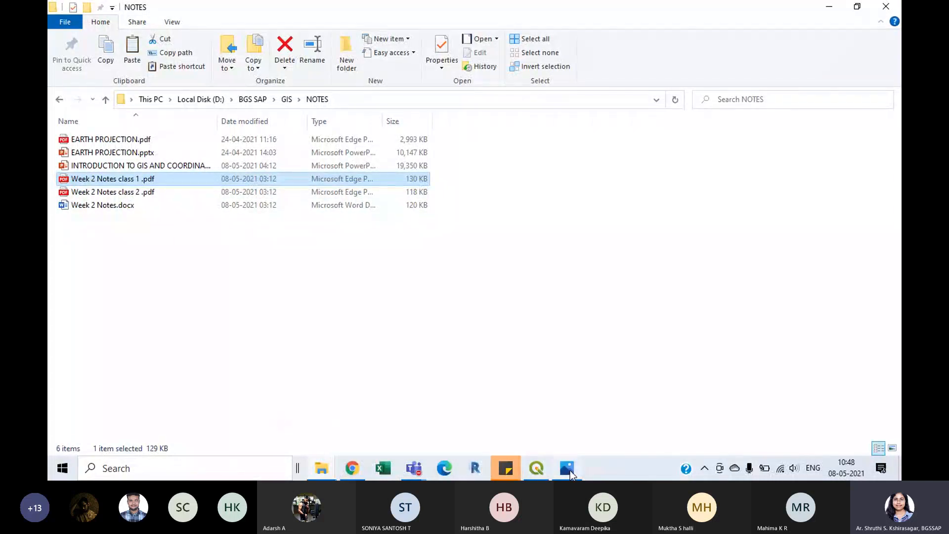
- Review the 2 A3.jpg comparison sheet in Photos, minimize QGIS, then close the photo viewer
mouse_move(570, 474)
click(578, 423)
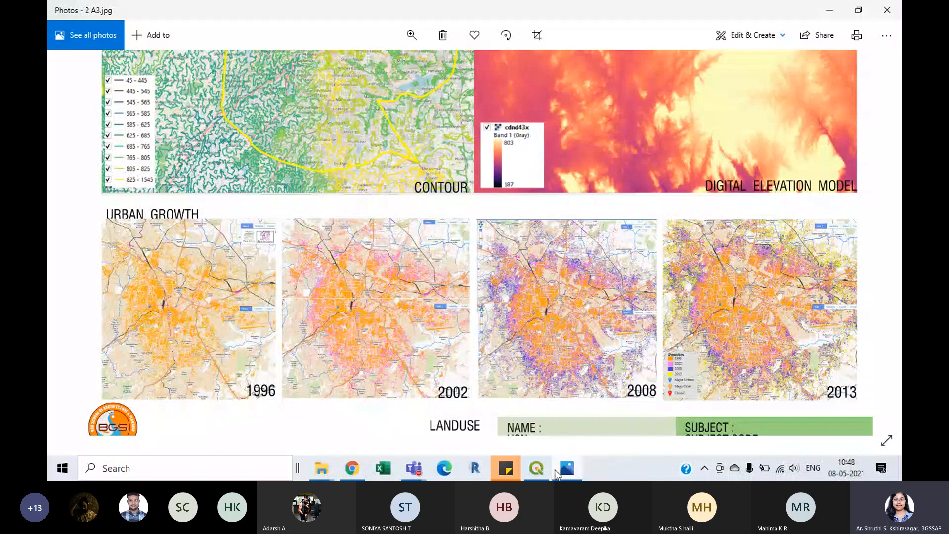
click(525, 466)
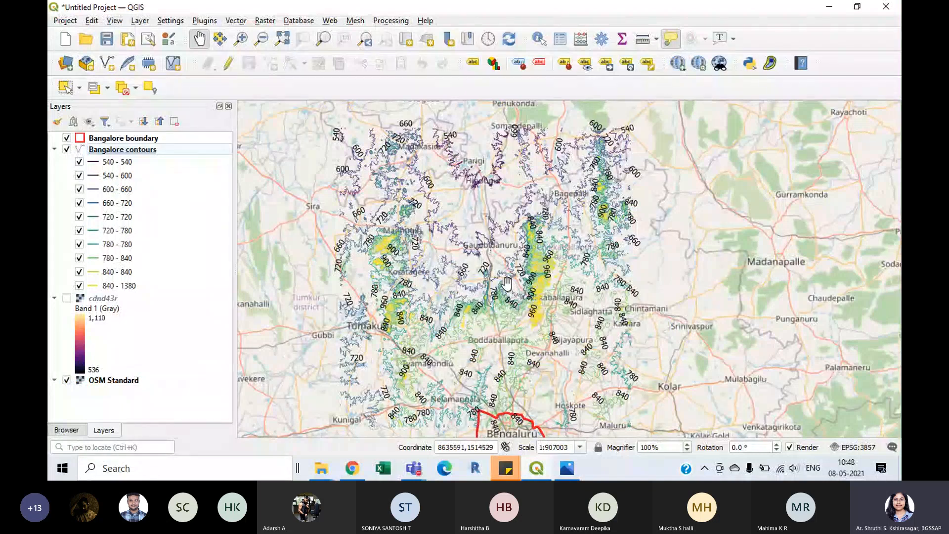
click(829, 8)
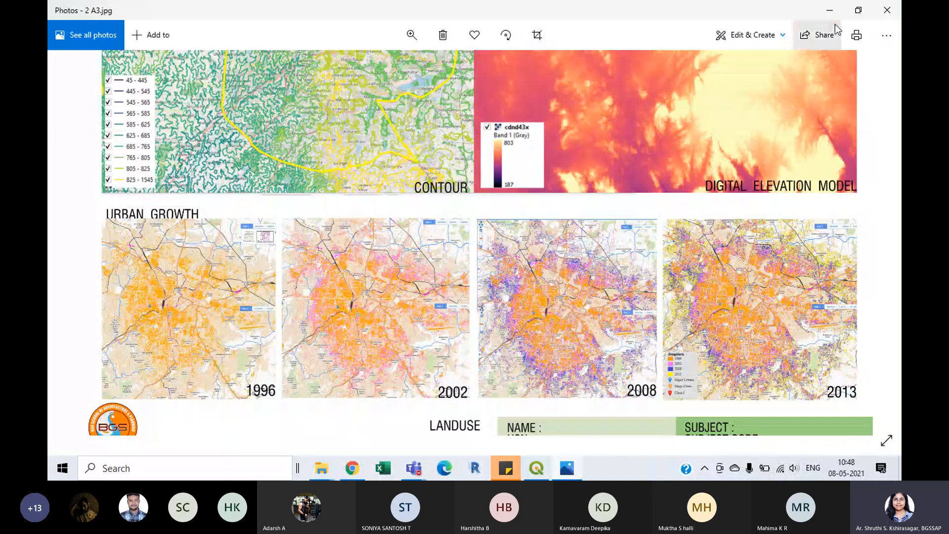
click(886, 10)
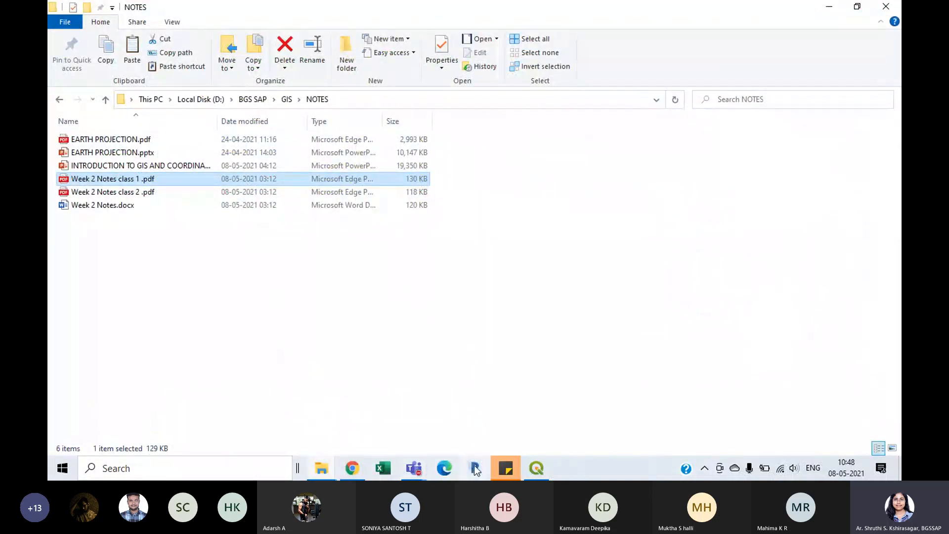
mouse_move(421, 474)
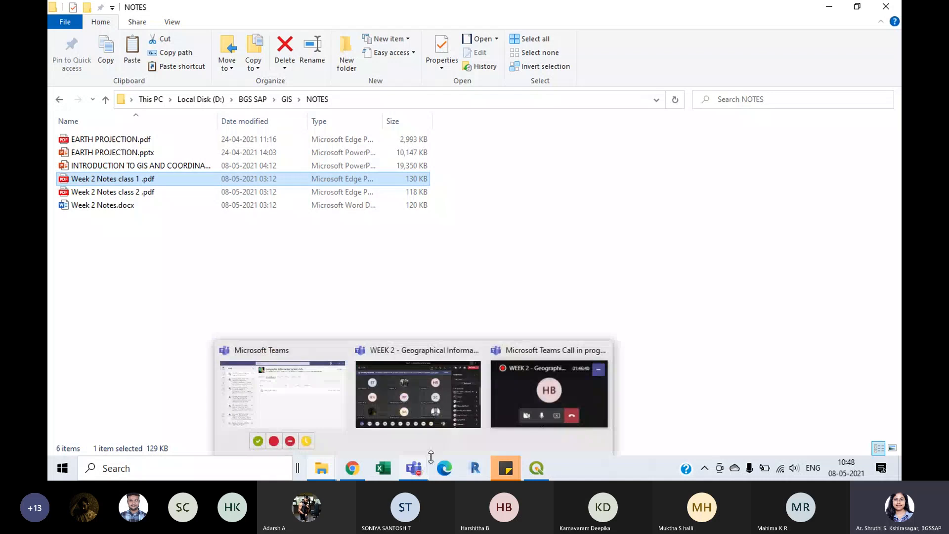
- Restore the QGIS Bangalore contour map project window
click(536, 468)
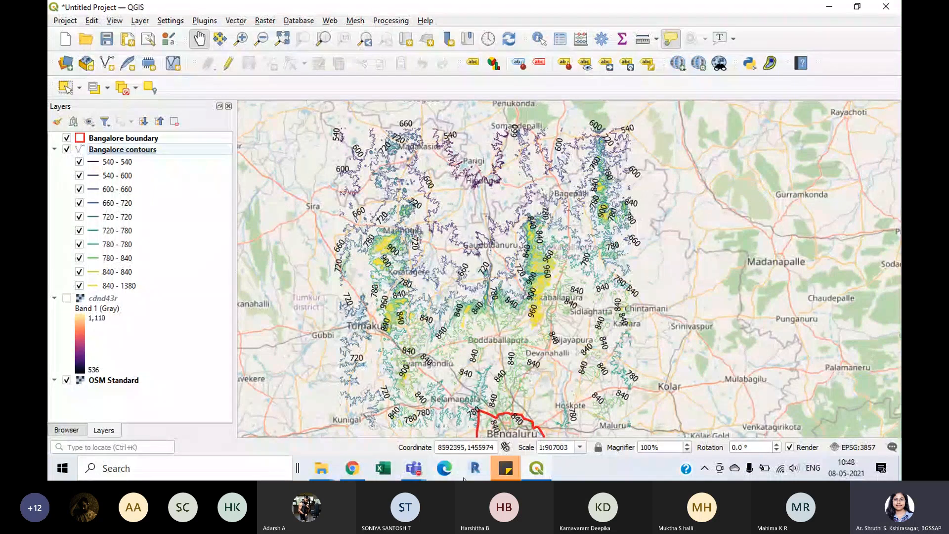
- Bring the Teams meeting forward and open a participant's profile card
mouse_move(414, 468)
click(439, 401)
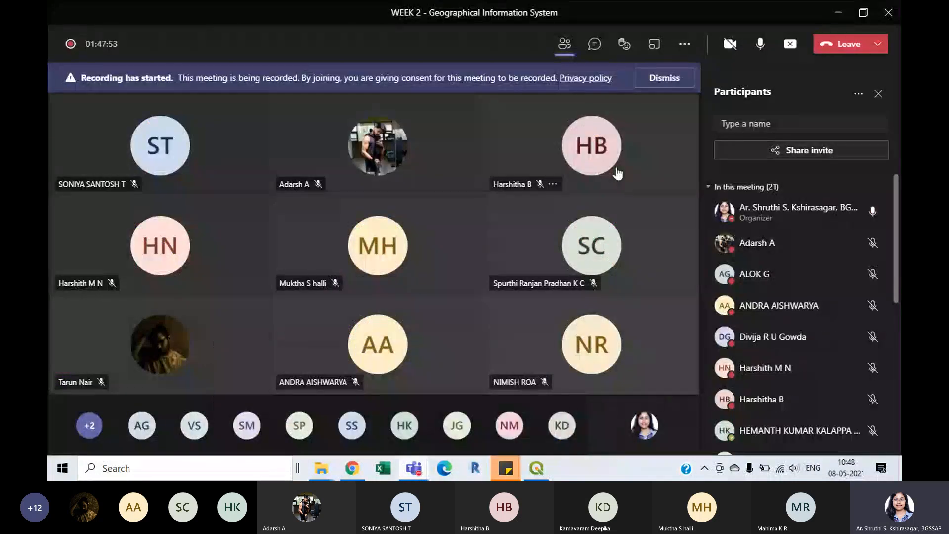
click(615, 163)
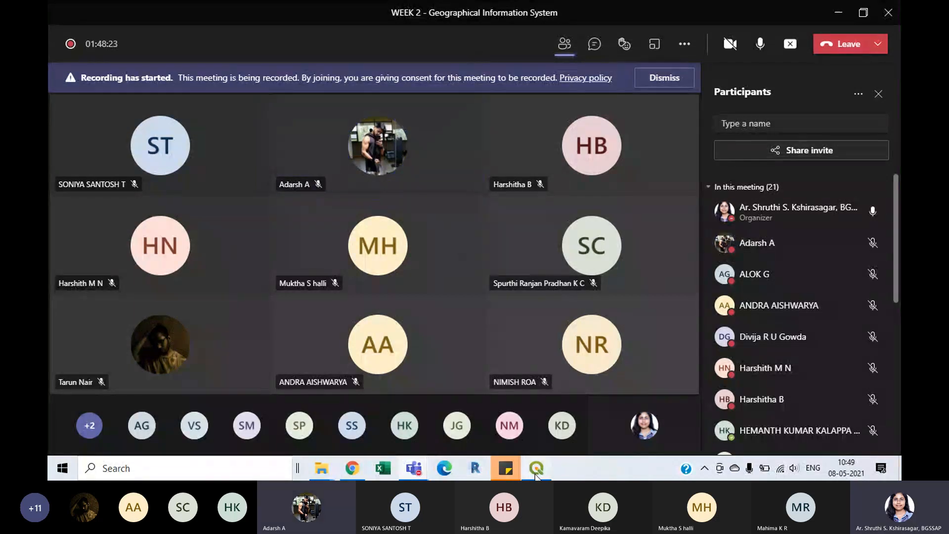
- Pan the QGIS map up to bring the red Bangalore boundary into view
mouse_move(537, 473)
click(510, 405)
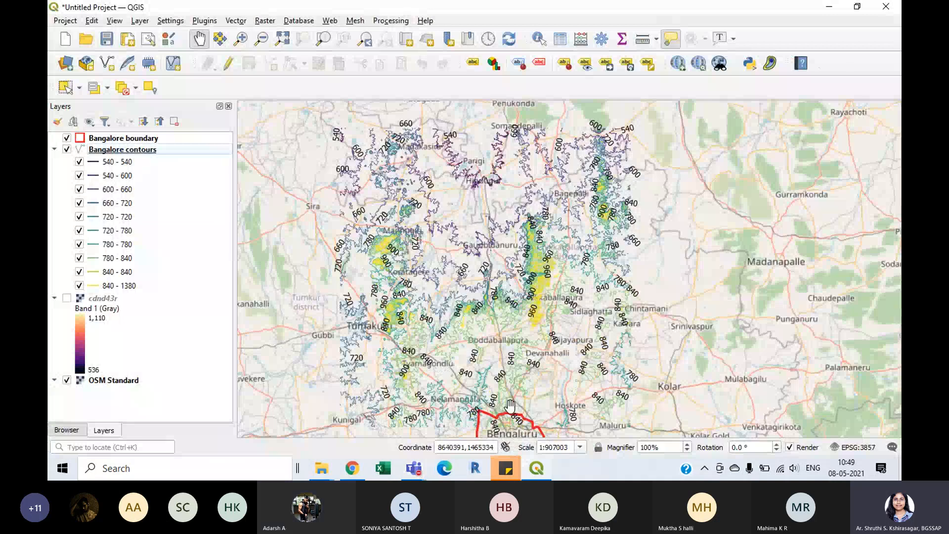
drag(510, 405, 511, 314)
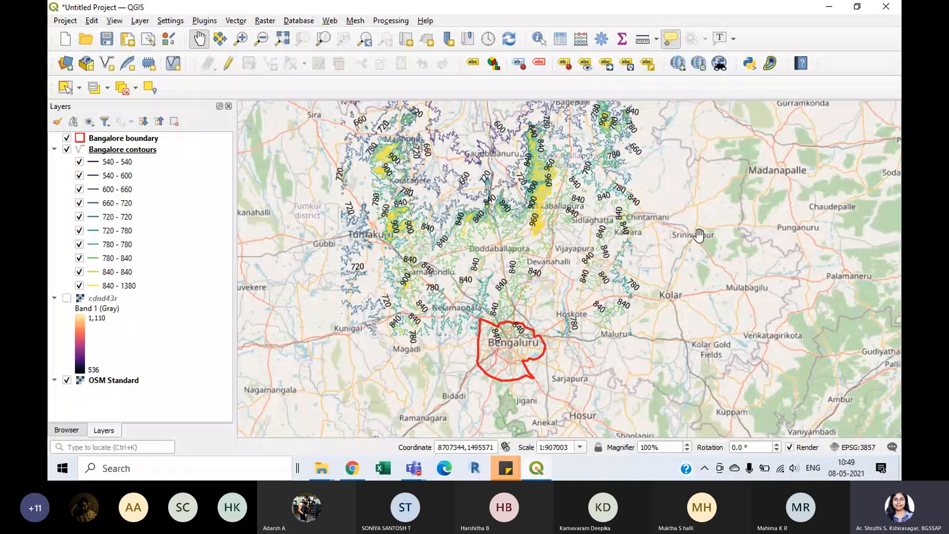
key(alt+Tab)
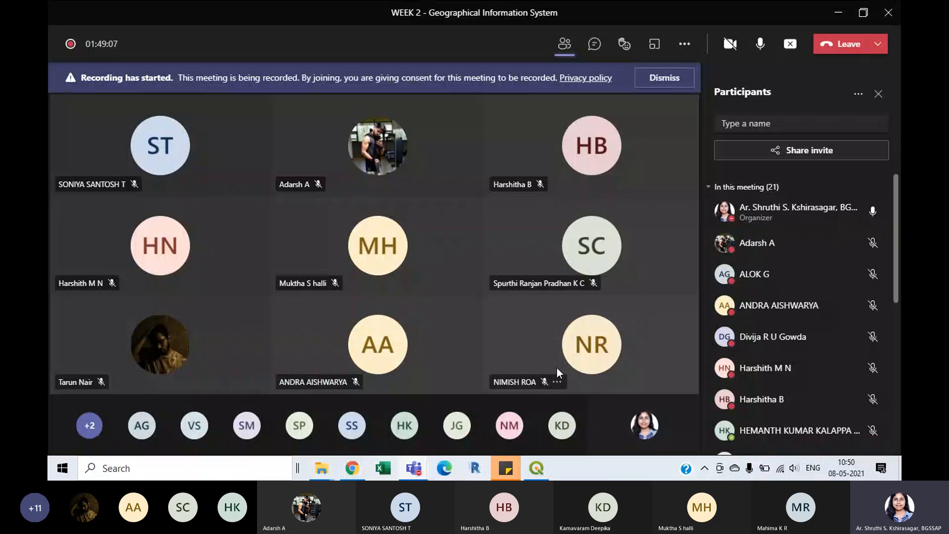
- Back in QGIS, scroll-zoom around Bengaluru, then minimize QGIS to reveal the Teams meeting
click(536, 468)
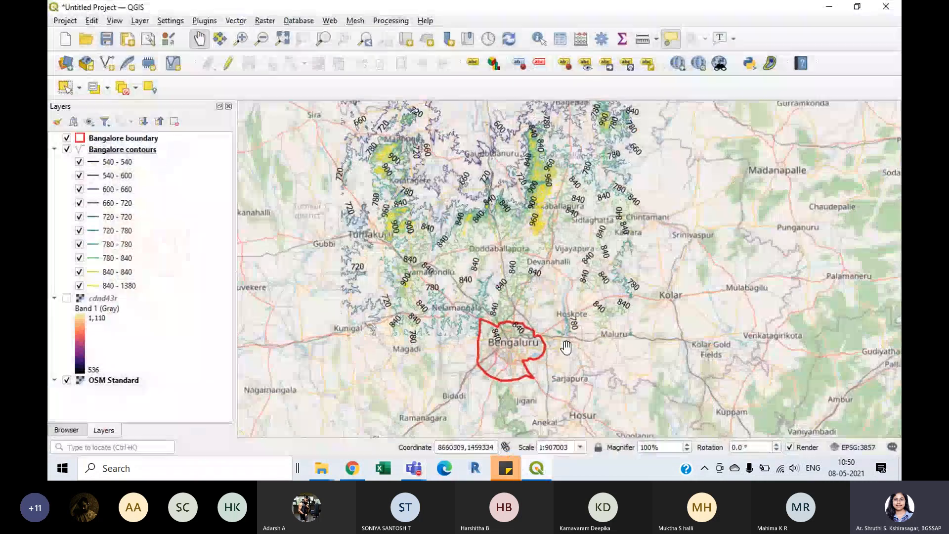
scroll(565, 348, up, 4)
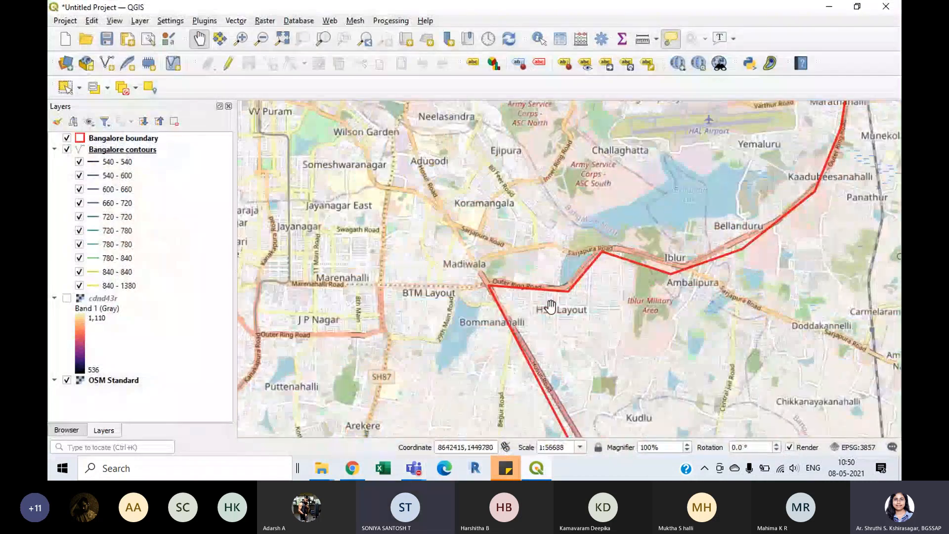
scroll(549, 309, down, 2)
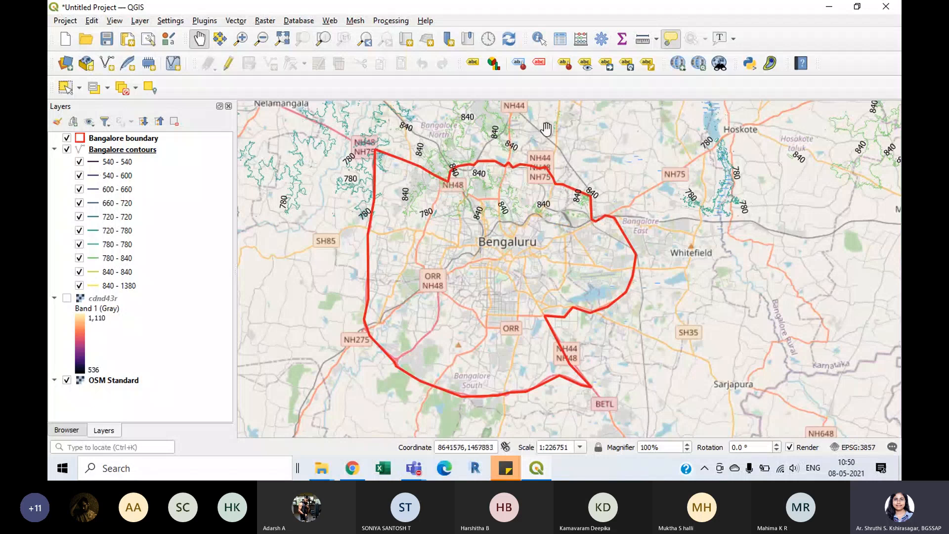
click(829, 8)
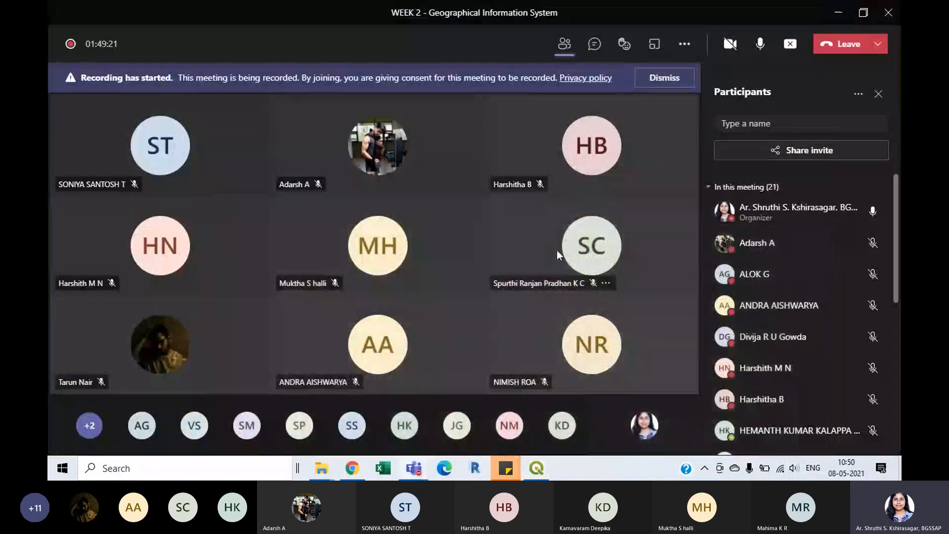